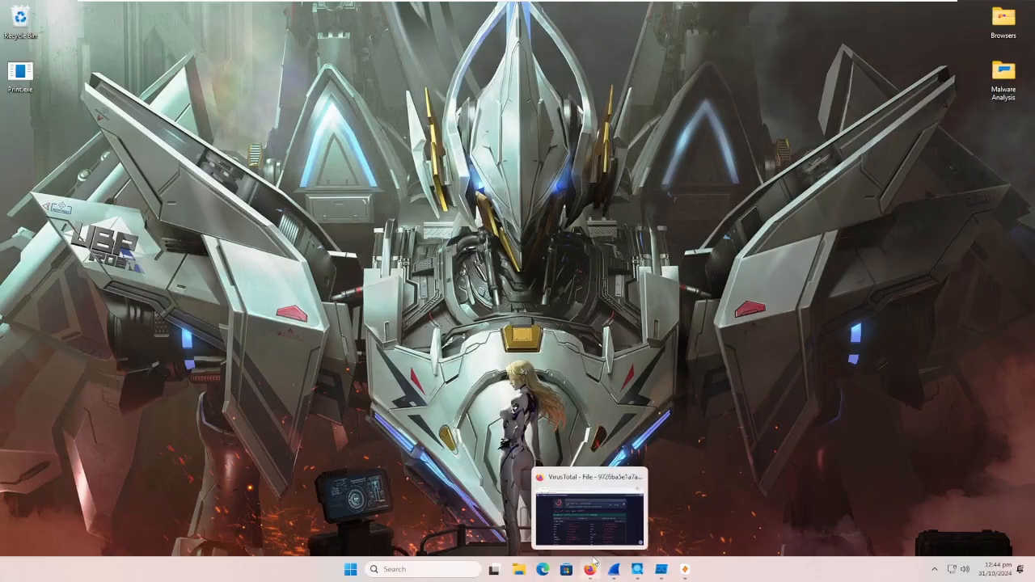
# Step: Switch to Firefox and skim the file details in the VirusTotal report for Print.exe, returning to the detection results
pyautogui.click(591, 569)
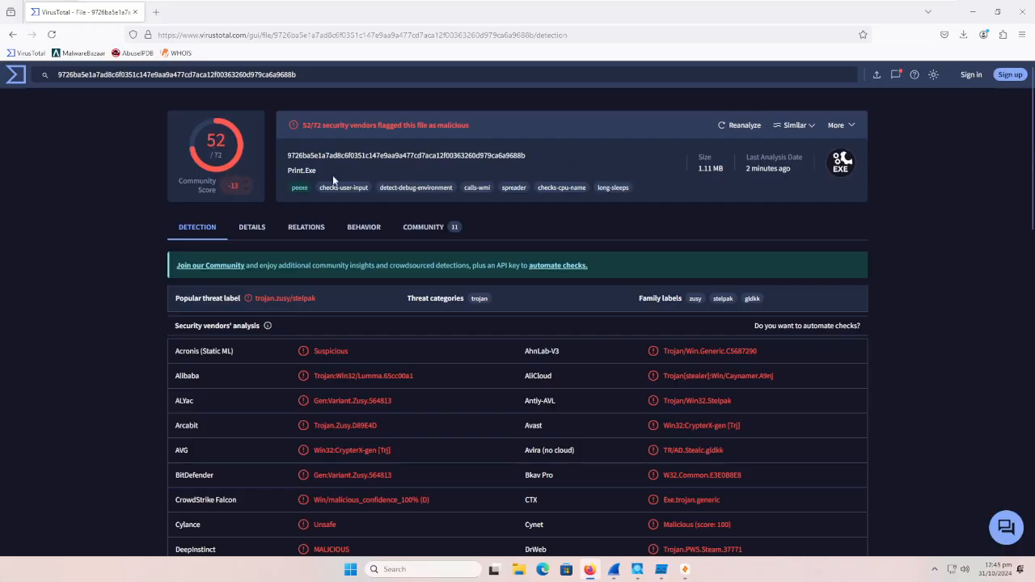
pyautogui.click(264, 230)
pyautogui.scroll(-3, 247, 346)
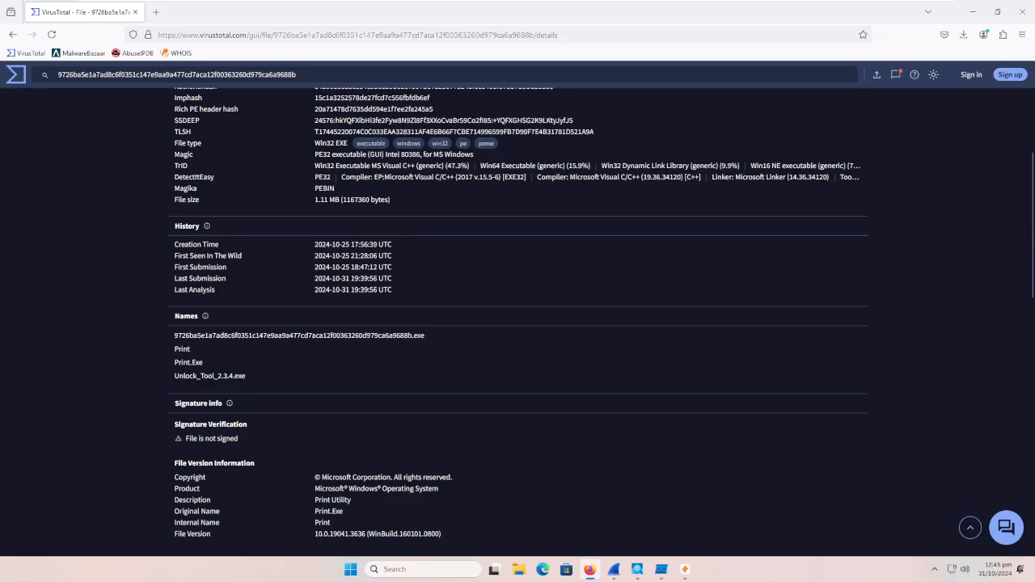
pyautogui.scroll(3, 348, 283)
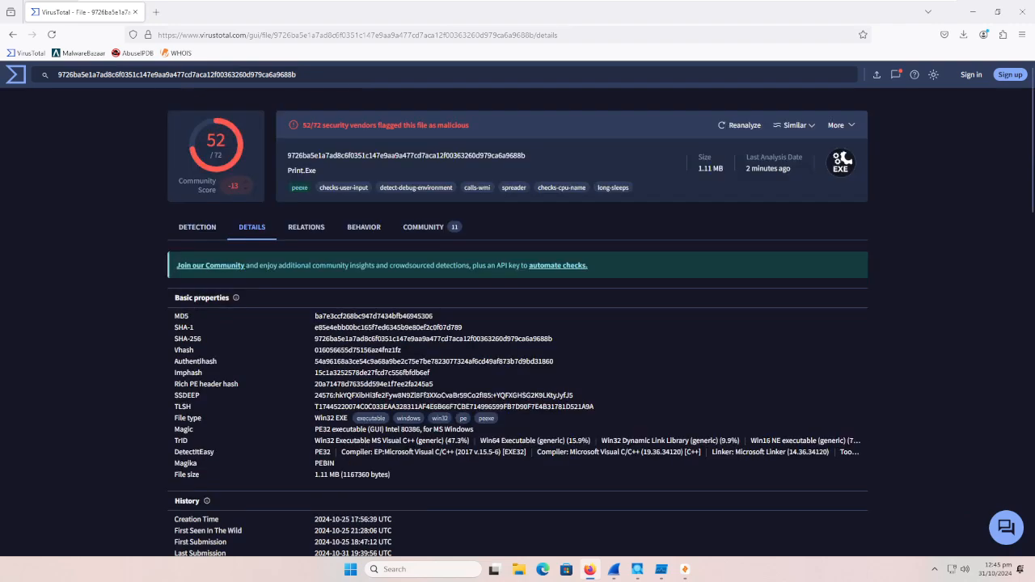
pyautogui.click(196, 239)
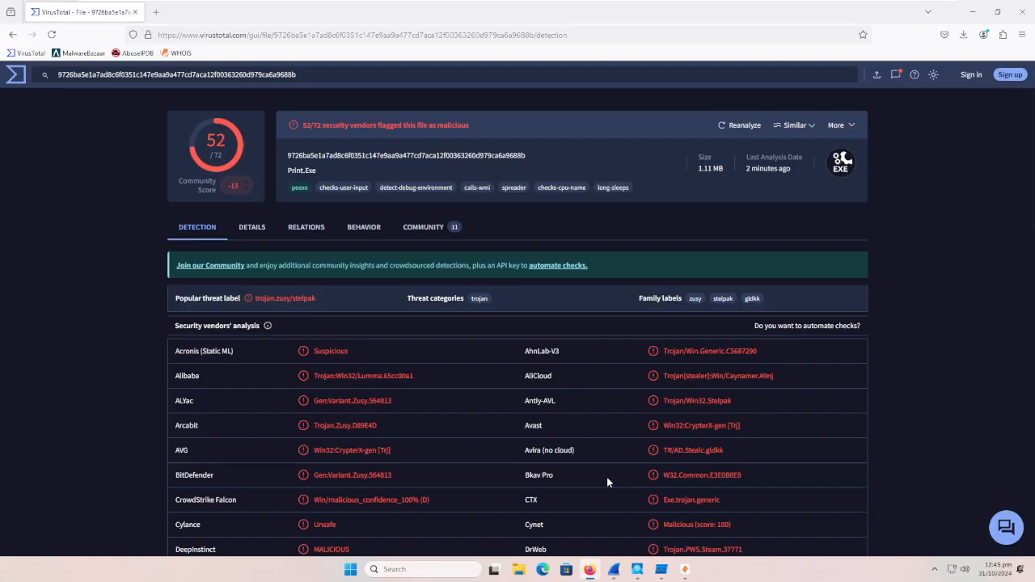
# Step: Check which security vendors in the detection results leave Print.exe undetected, including Baidu, ClamAV and Webroot
pyautogui.scroll(-10, 597, 435)
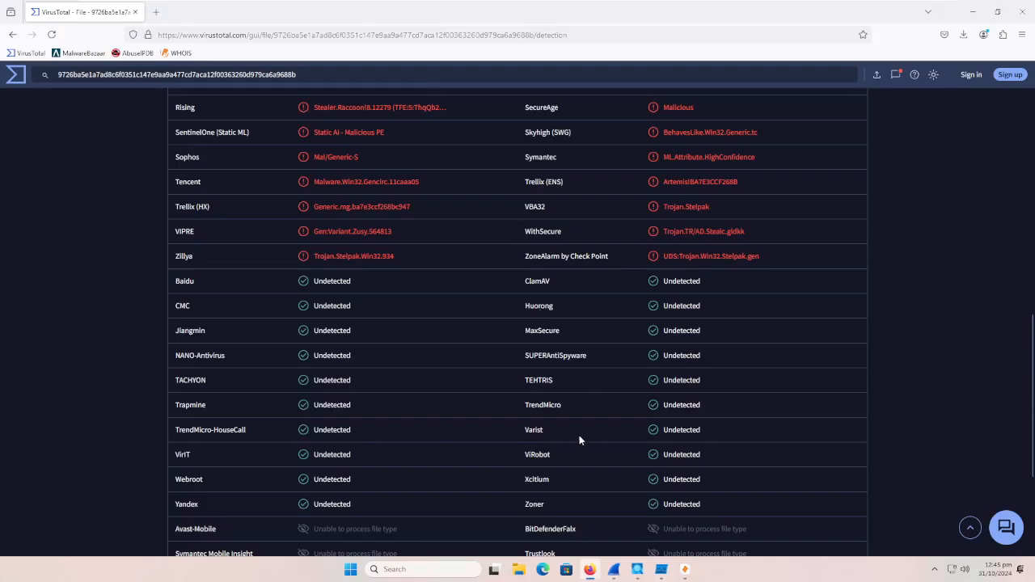
pyautogui.doubleClick(332, 283)
pyautogui.doubleClick(669, 285)
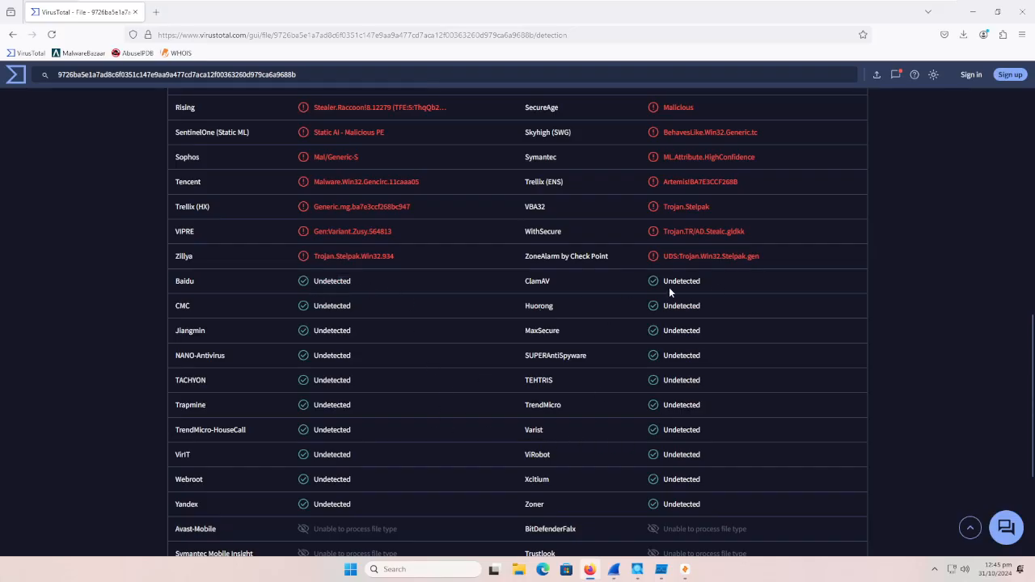
pyautogui.doubleClick(331, 478)
pyautogui.click(435, 459)
pyautogui.scroll(8, 433, 455)
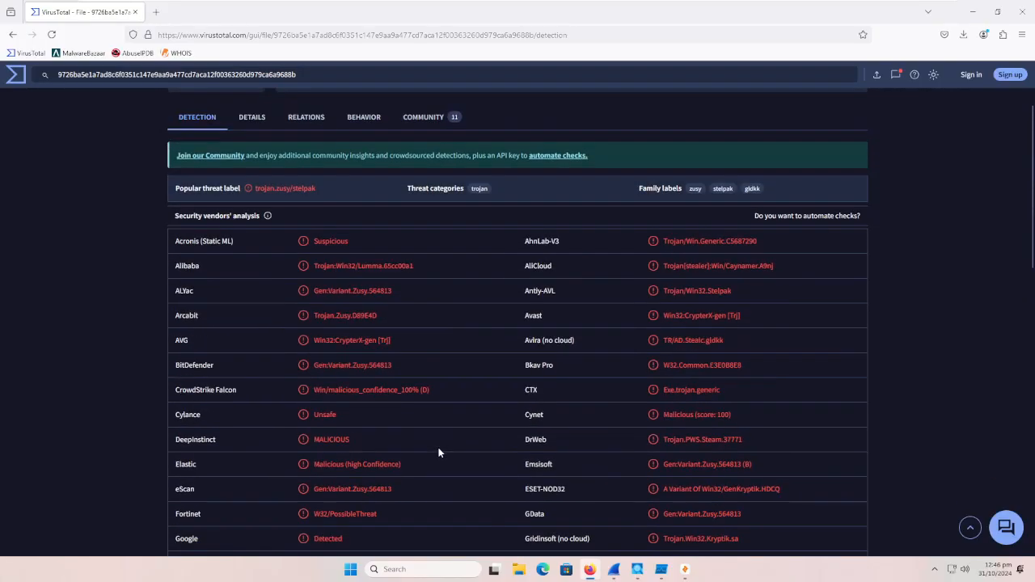
# Step: Examine the threat labels given to Print.exe by BitDefender, Kaspersky, Malwarebytes, McAfee Scanner, Sophos and Symantec
pyautogui.scroll(-1, 740, 356)
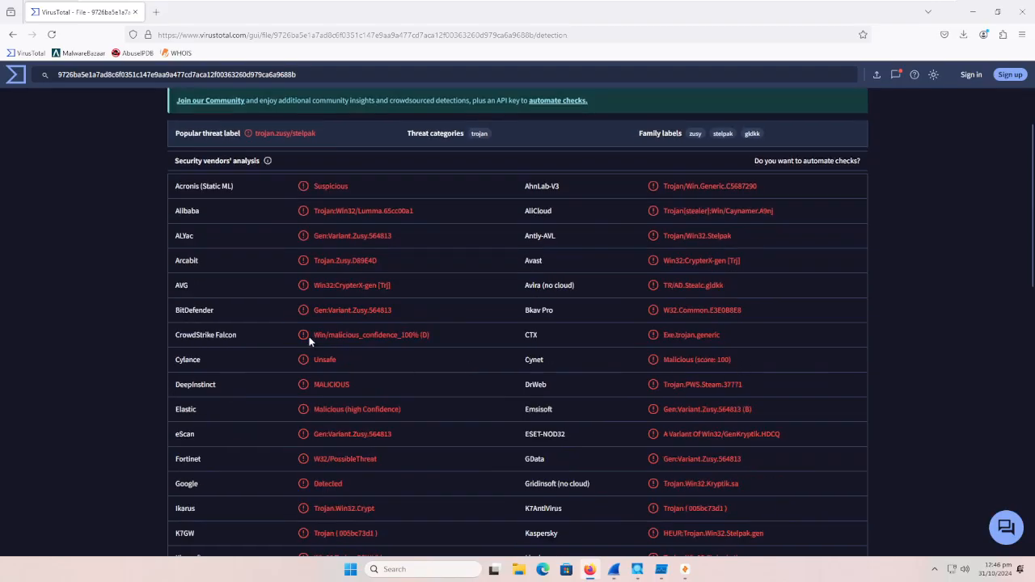
pyautogui.moveTo(396, 312); pyautogui.dragTo(315, 321)
pyautogui.scroll(-2, 351, 355)
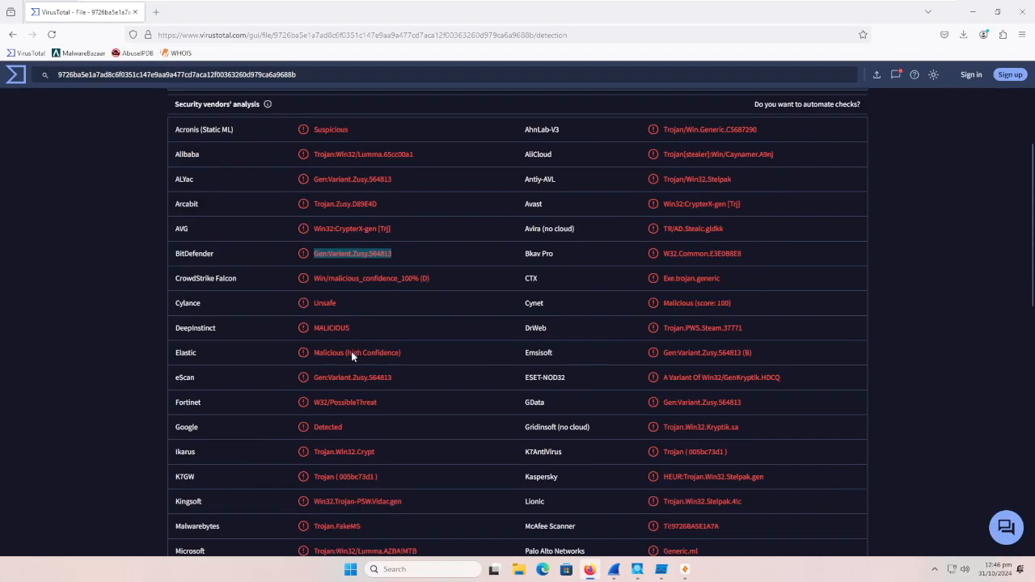
pyautogui.moveTo(771, 427); pyautogui.dragTo(669, 426)
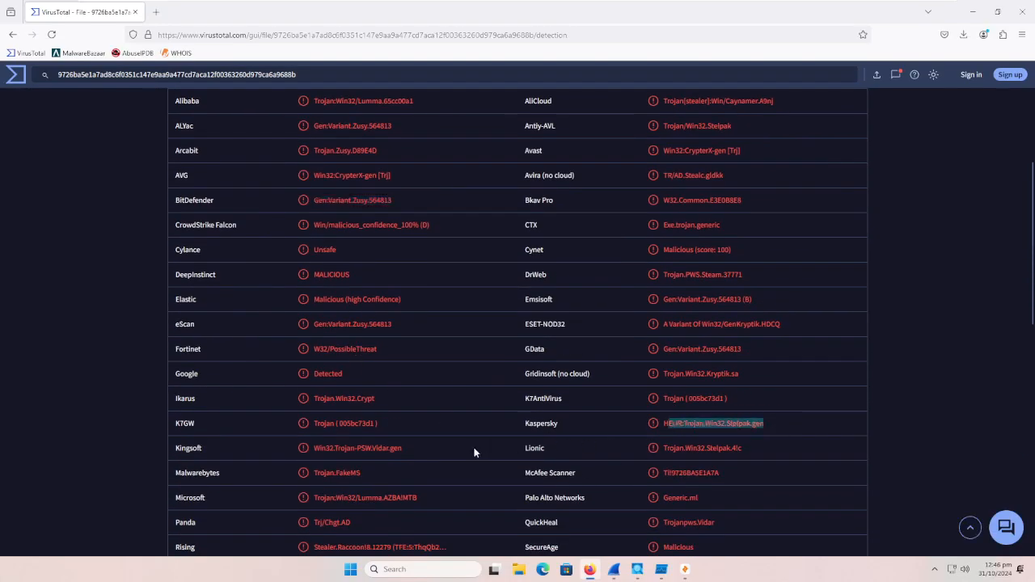
pyautogui.moveTo(361, 473); pyautogui.dragTo(334, 473)
pyautogui.scroll(-1, 392, 492)
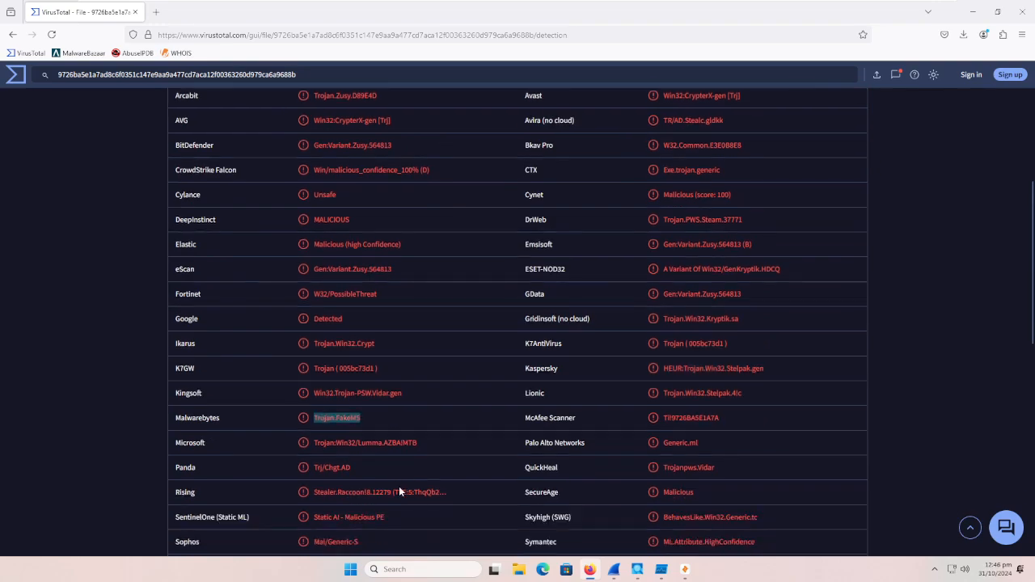
pyautogui.moveTo(720, 418); pyautogui.dragTo(661, 420)
pyautogui.scroll(-1, 536, 489)
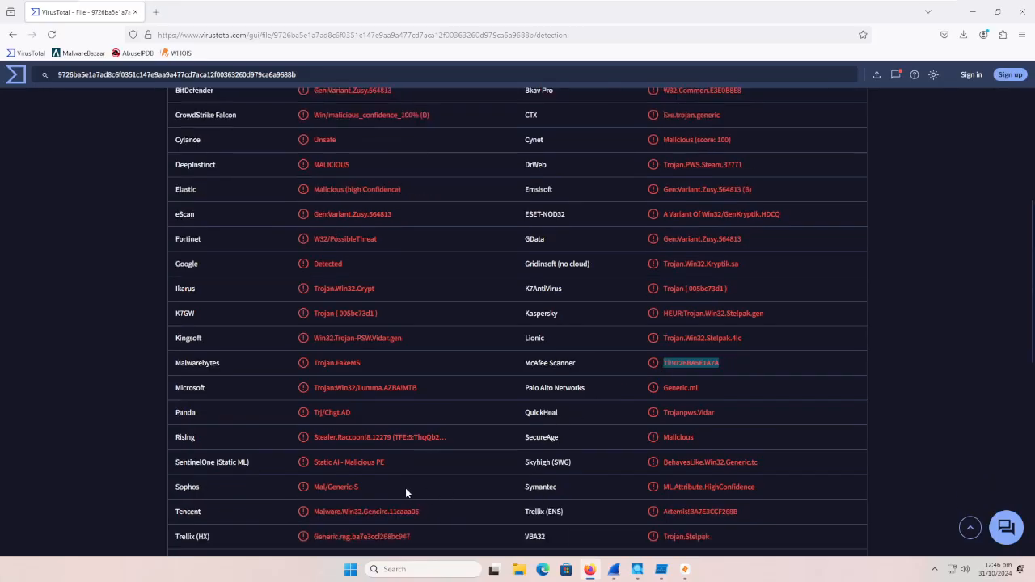
pyautogui.moveTo(405, 488); pyautogui.dragTo(300, 490)
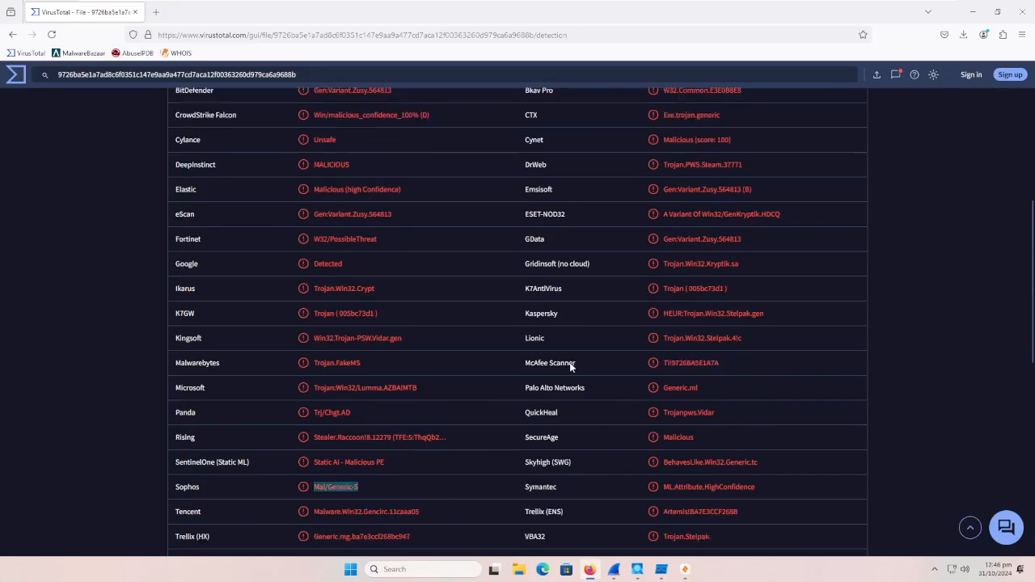
pyautogui.scroll(-1, 455, 492)
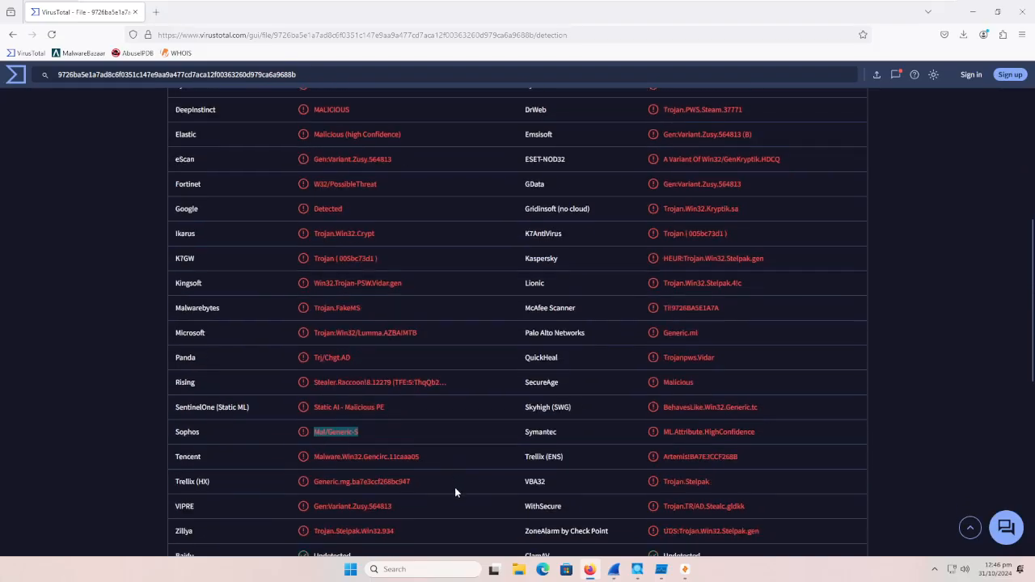
pyautogui.moveTo(668, 436); pyautogui.dragTo(755, 434)
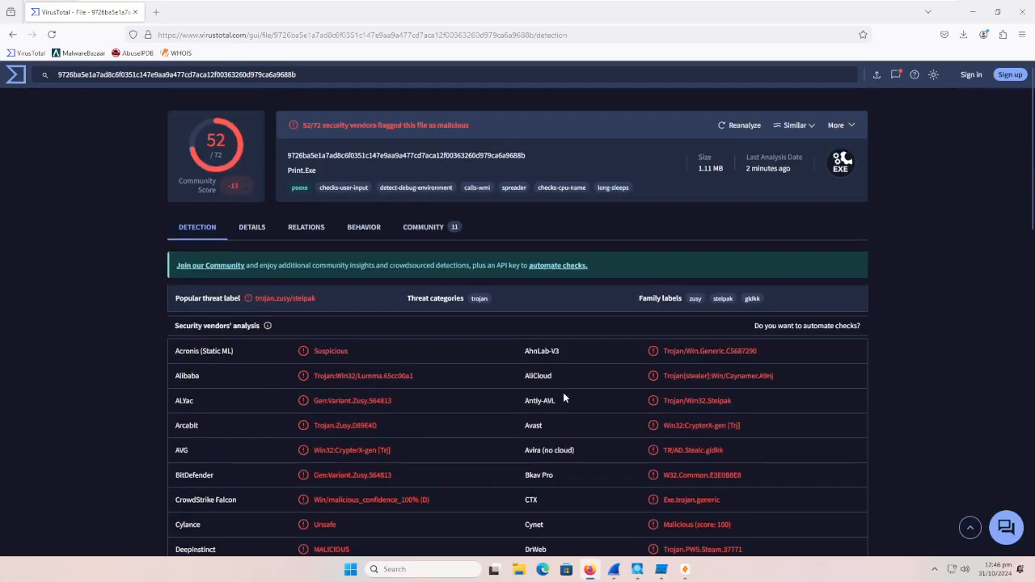
# Step: Open the file details for Print.exe and inspect its MD5, SHA-1 and SHA-256 hashes
pyautogui.press('Home')
pyautogui.click(252, 227)
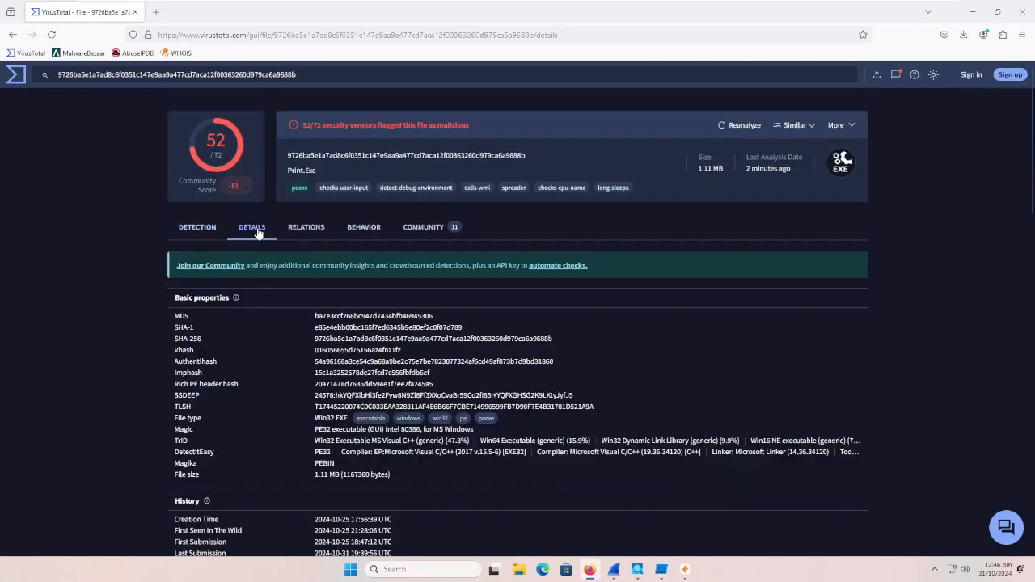
pyautogui.doubleClick(317, 317)
pyautogui.doubleClick(332, 327)
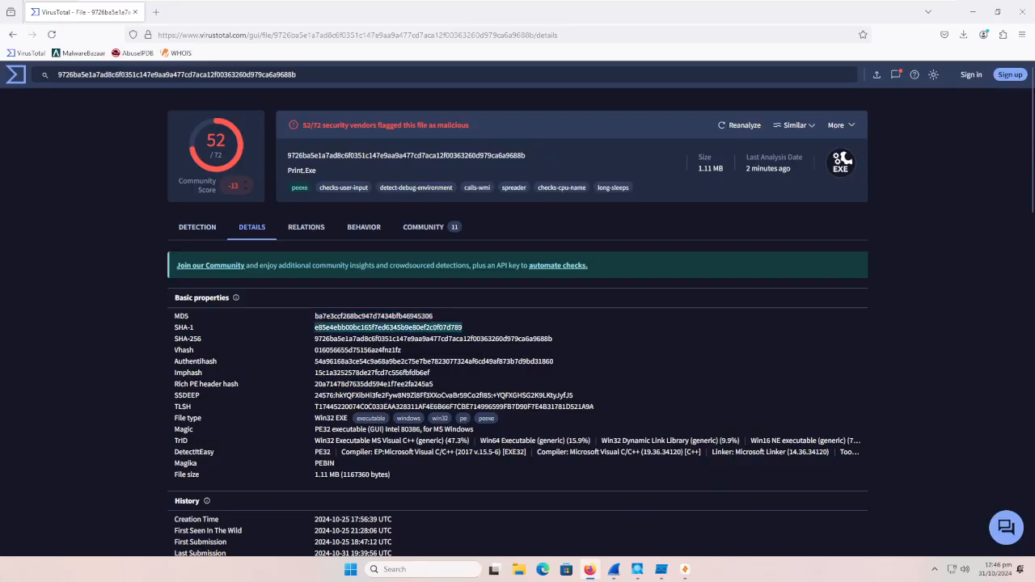
pyautogui.doubleClick(333, 339)
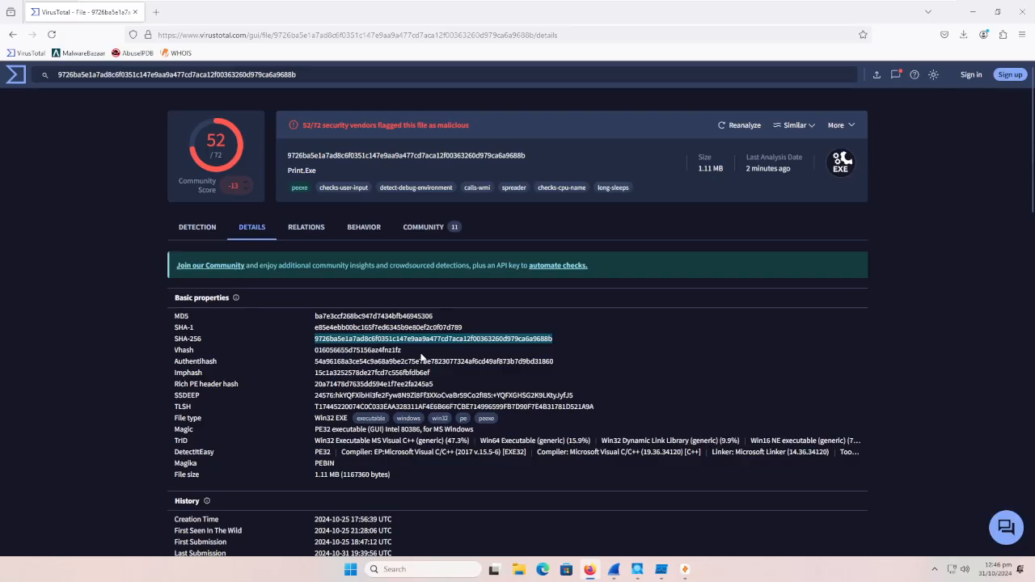
# Step: Review the Creation Time and First Seen In The Wild timestamps in the file's history
pyautogui.scroll(-3, 420, 357)
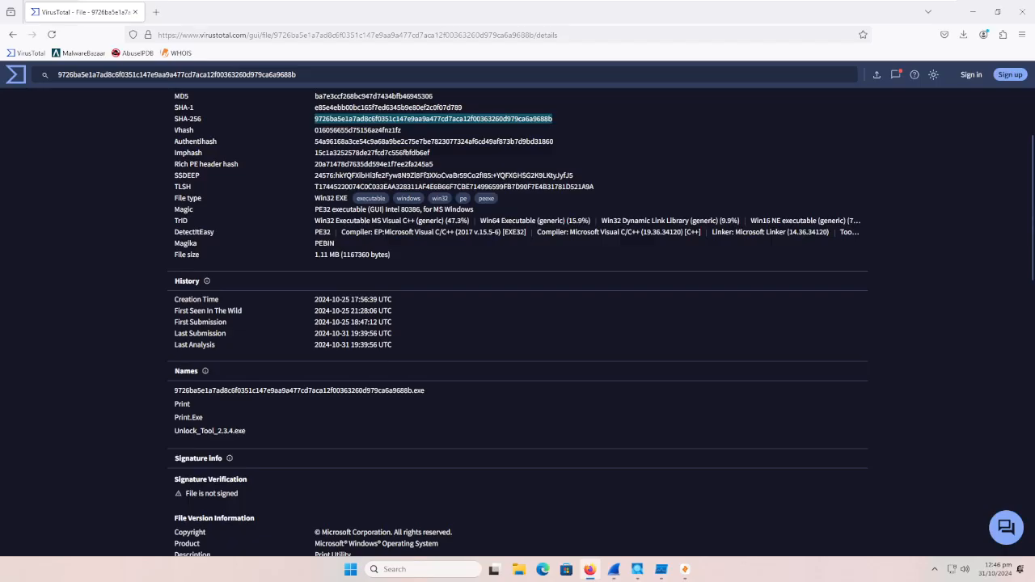
pyautogui.moveTo(309, 298); pyautogui.dragTo(402, 314)
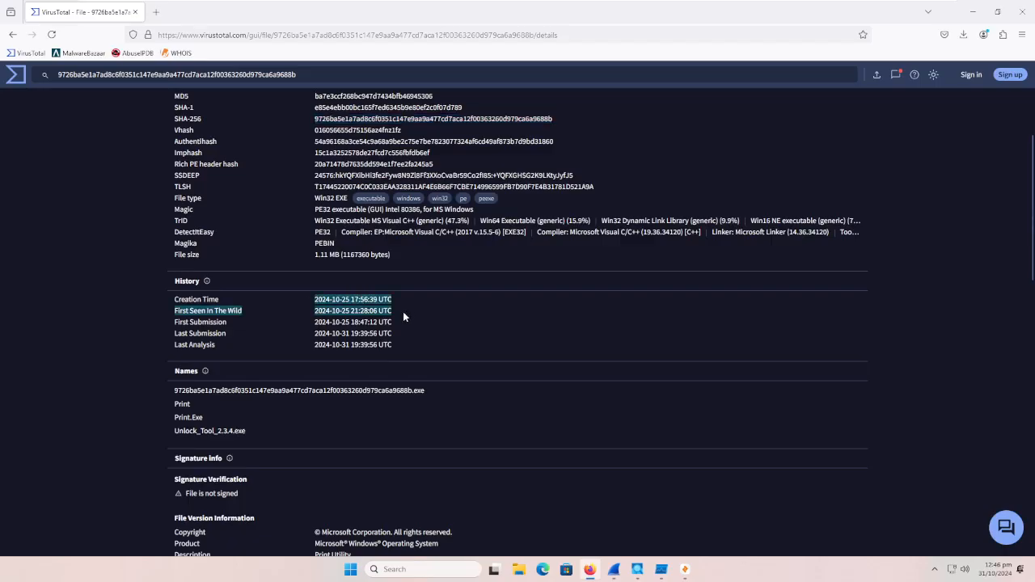
pyautogui.click(403, 312)
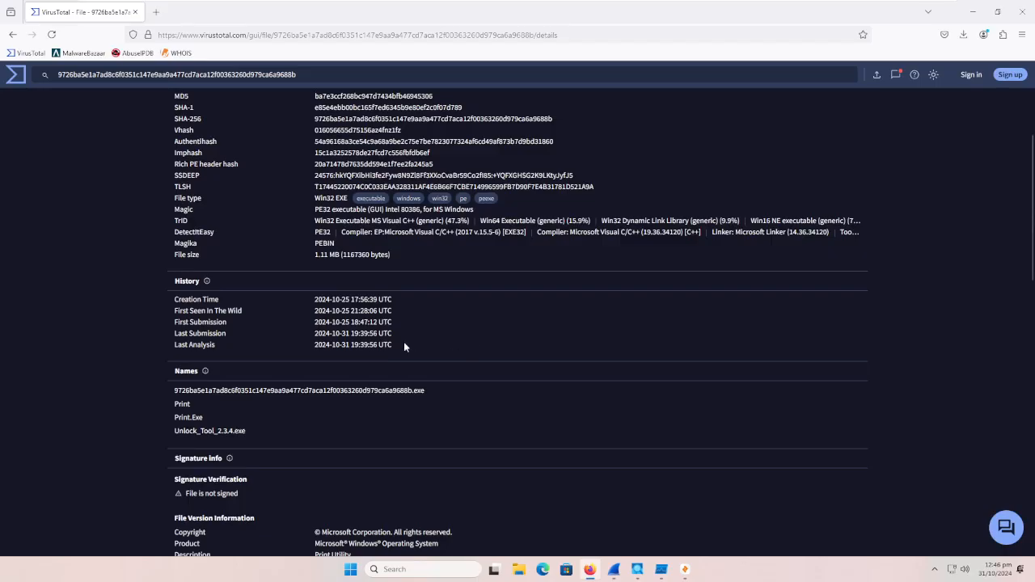
# Step: Examine the known names of the file, including Print.Exe and Unlock_Tool_2.3.4.exe, and its signature information
pyautogui.scroll(-1, 362, 370)
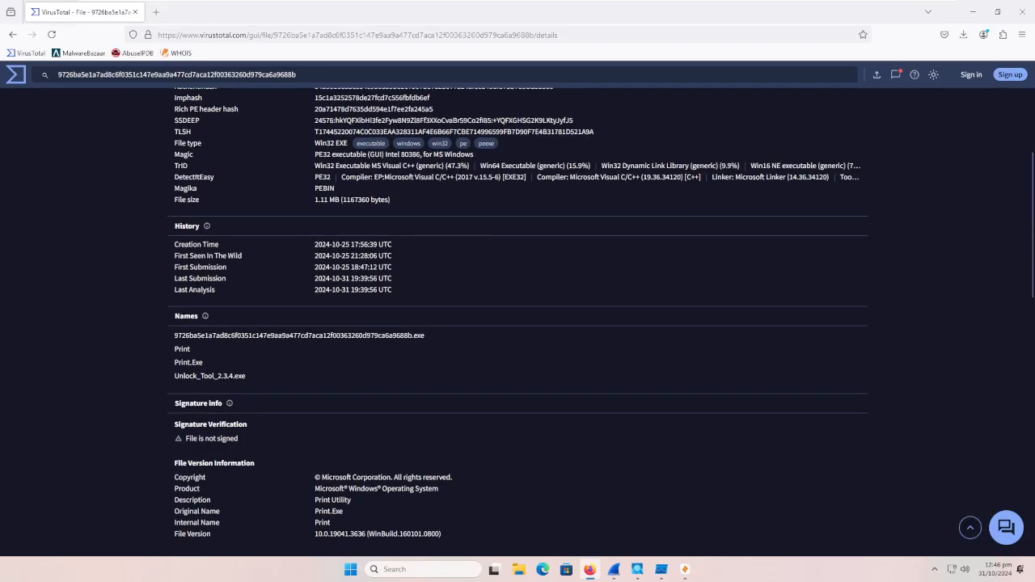
pyautogui.doubleClick(376, 335)
pyautogui.click(377, 350)
pyautogui.moveTo(181, 362); pyautogui.dragTo(203, 363)
pyautogui.click(205, 368)
pyautogui.moveTo(169, 377); pyautogui.dragTo(240, 376)
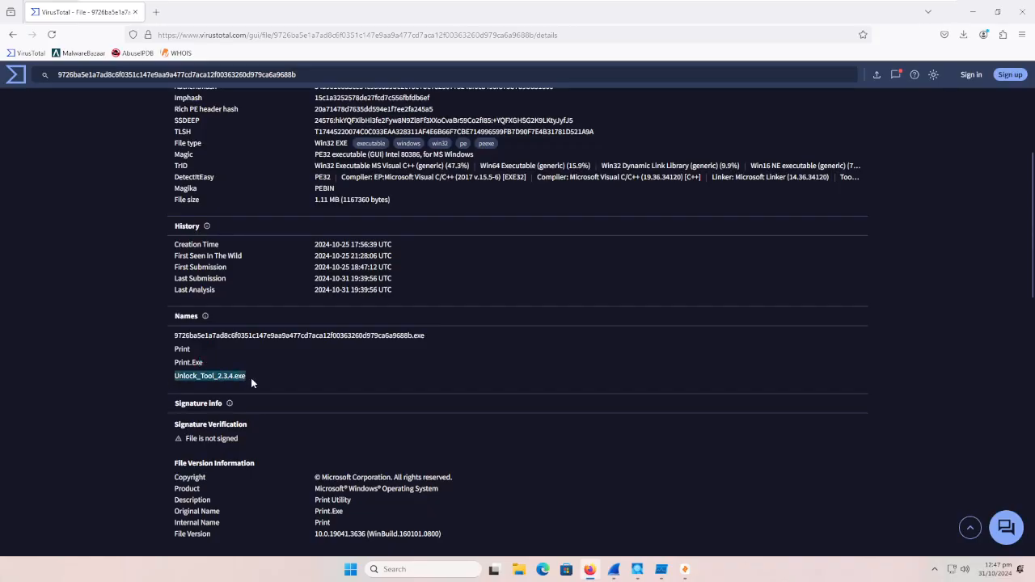
pyautogui.scroll(-1, 263, 378)
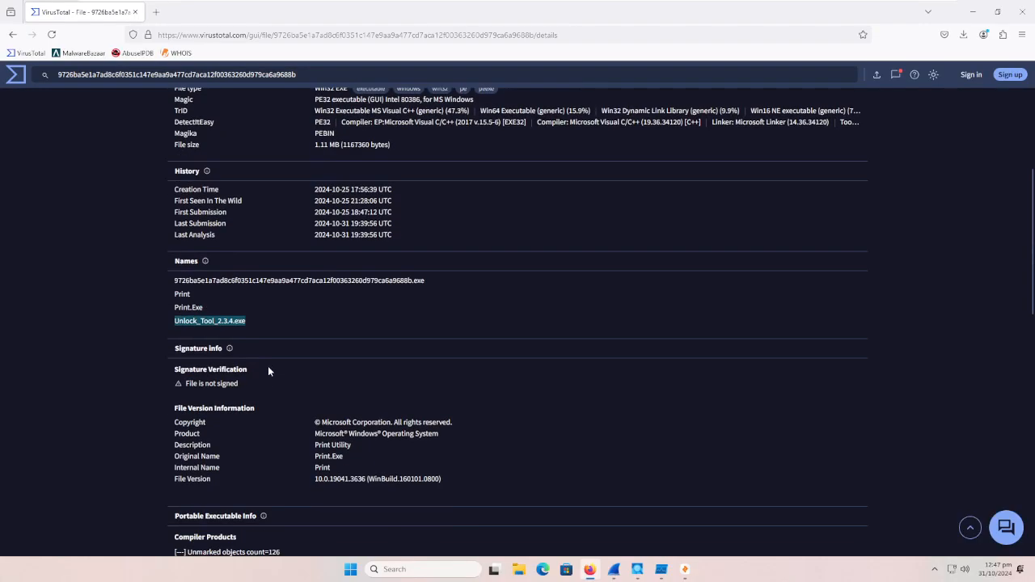
# Step: Open the file's relations, look over the contacted URLs and domains, and expand the full list of contacted IP addresses
pyautogui.scroll(6, 268, 366)
pyautogui.click(302, 229)
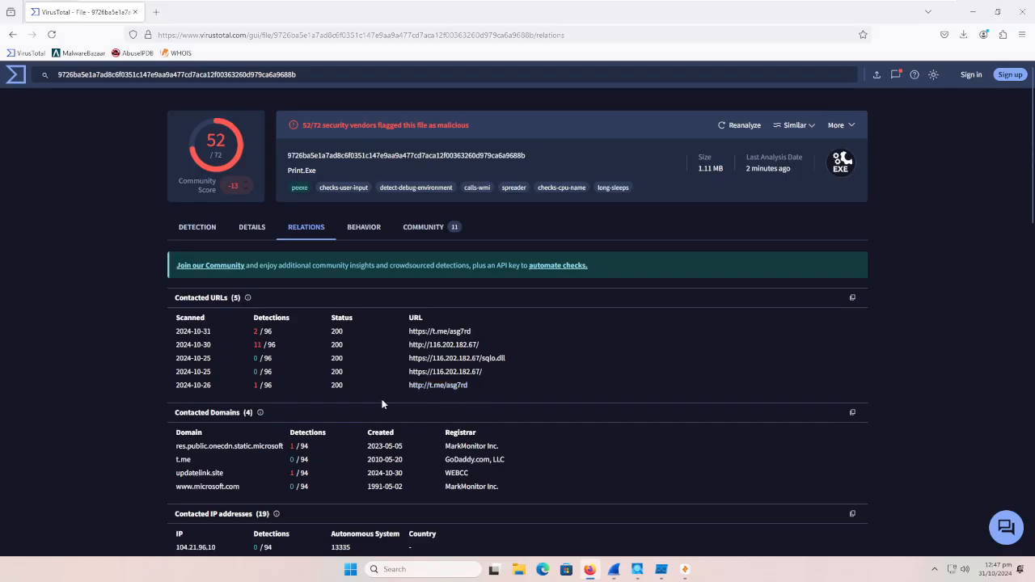
pyautogui.scroll(-3, 381, 402)
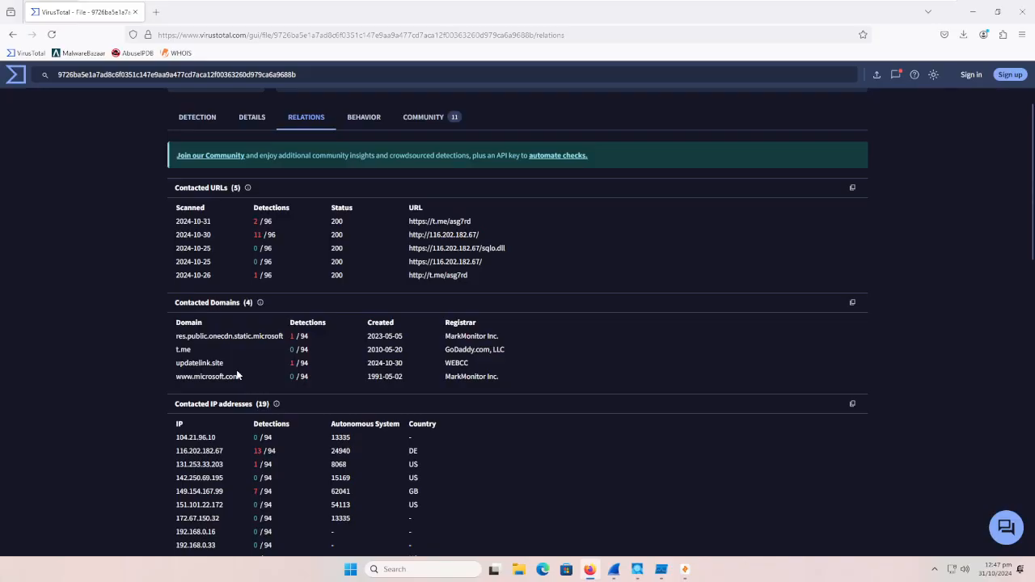
pyautogui.scroll(-1, 237, 375)
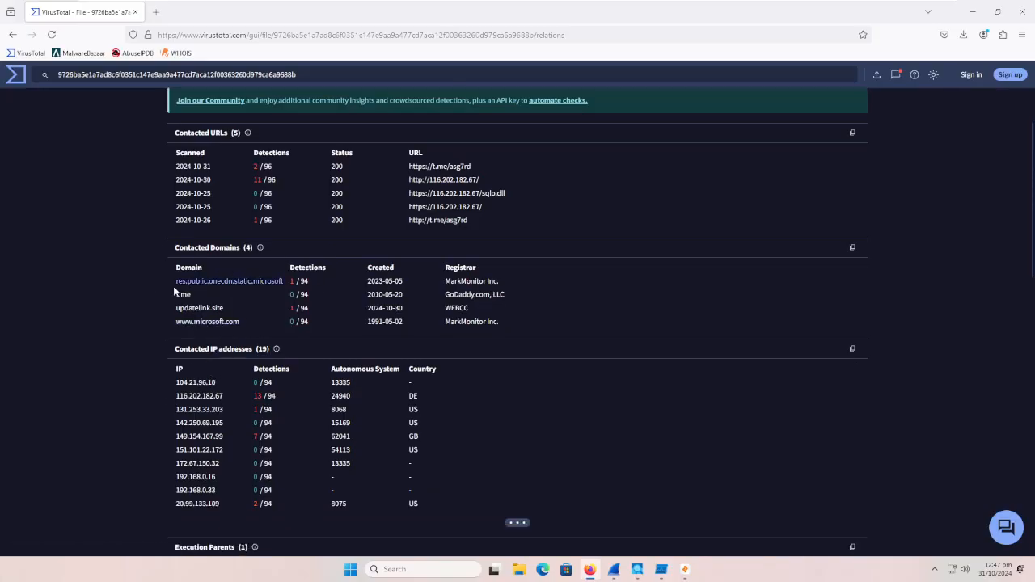
pyautogui.scroll(-1, 18, 336)
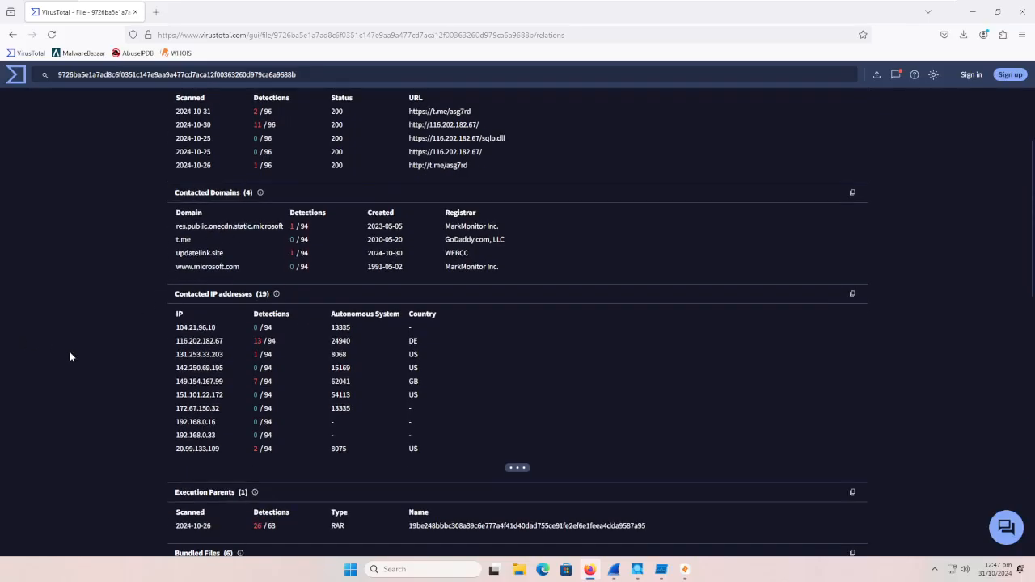
pyautogui.click(517, 466)
pyautogui.scroll(-1, 403, 449)
pyautogui.scroll(-1, 403, 448)
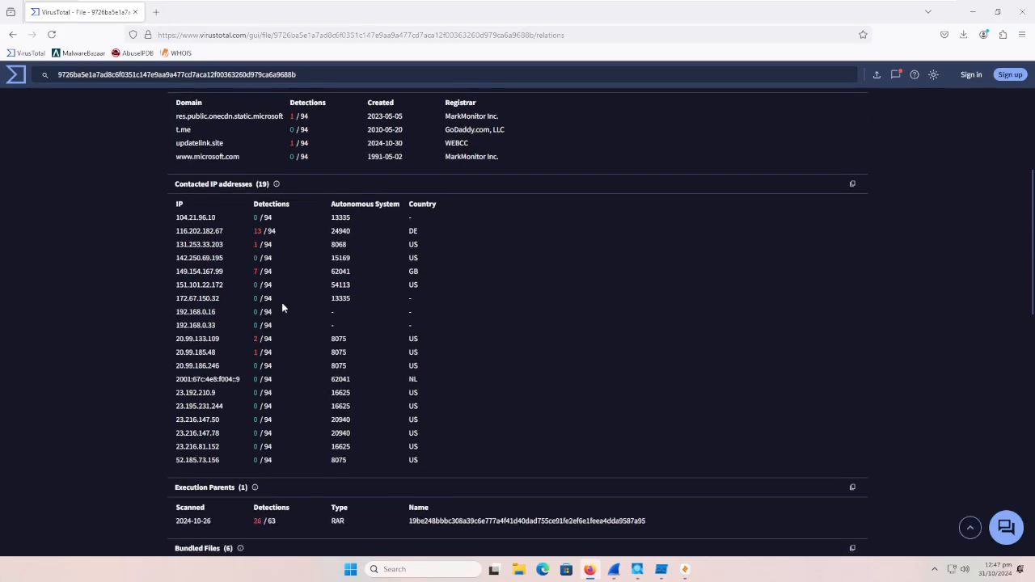
# Step: View the VirusTotal report for contacted IP address 116.202.182.67 in a new tab and close it again
pyautogui.moveTo(171, 231); pyautogui.dragTo(233, 235)
pyautogui.click(421, 233)
pyautogui.rightClick(202, 230)
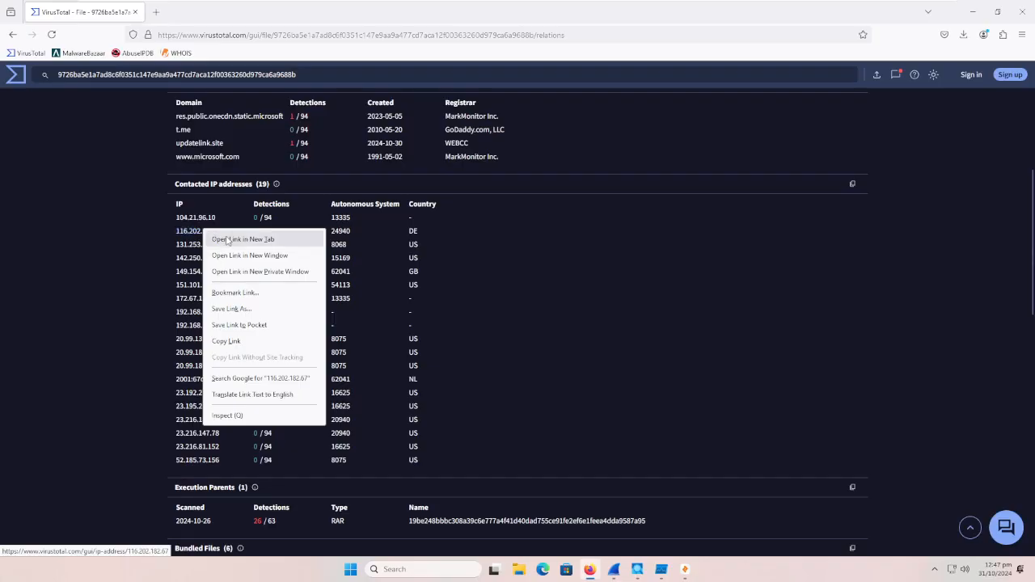
pyautogui.click(230, 237)
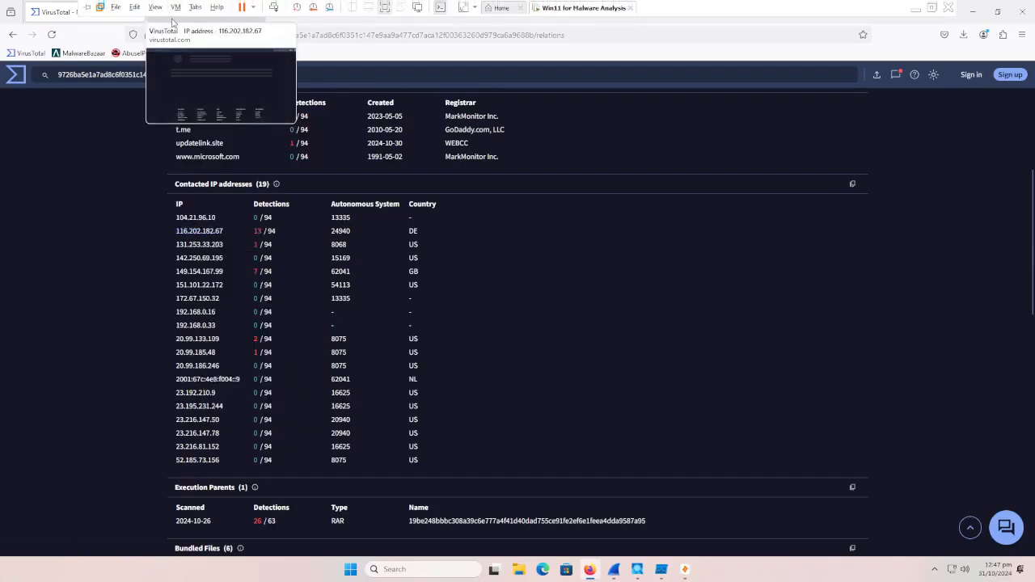
pyautogui.click(185, 10)
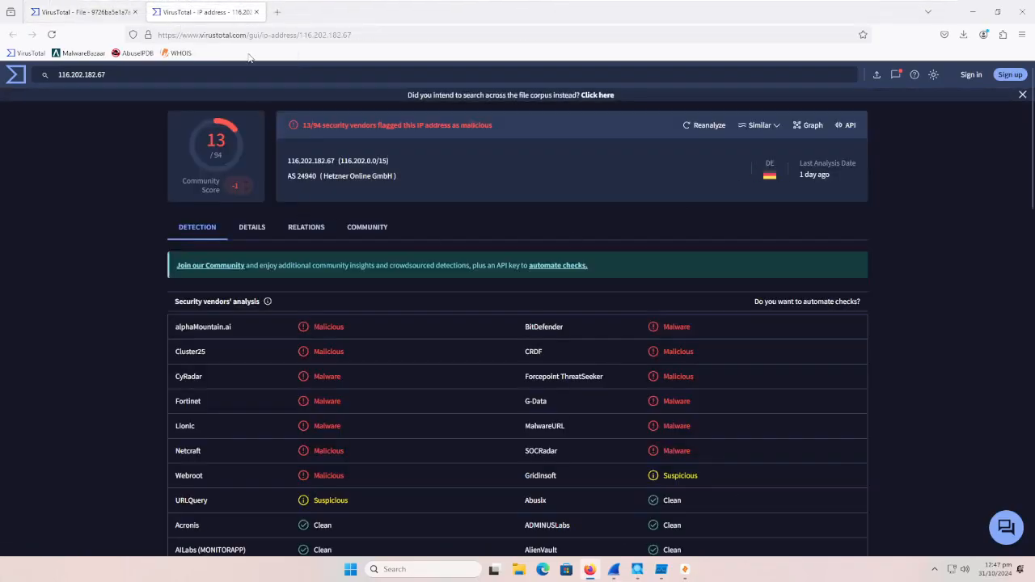
pyautogui.click(256, 12)
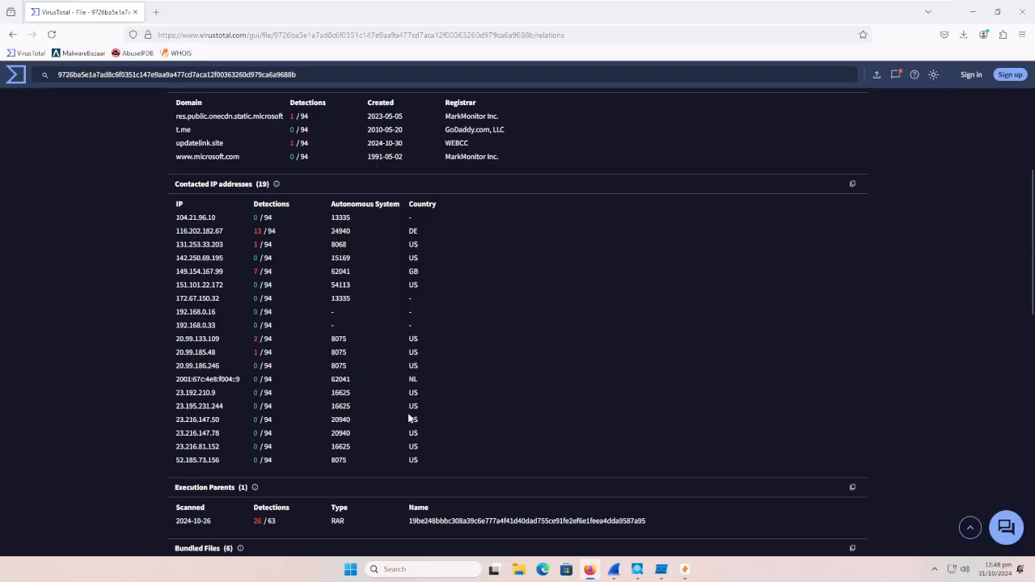
# Step: Check the country of contacted IP 149.154.167.99 and look through the execution parents, bundled files and dropped files
pyautogui.moveTo(408, 271); pyautogui.dragTo(423, 276)
pyautogui.click(422, 275)
pyautogui.scroll(-2, 420, 387)
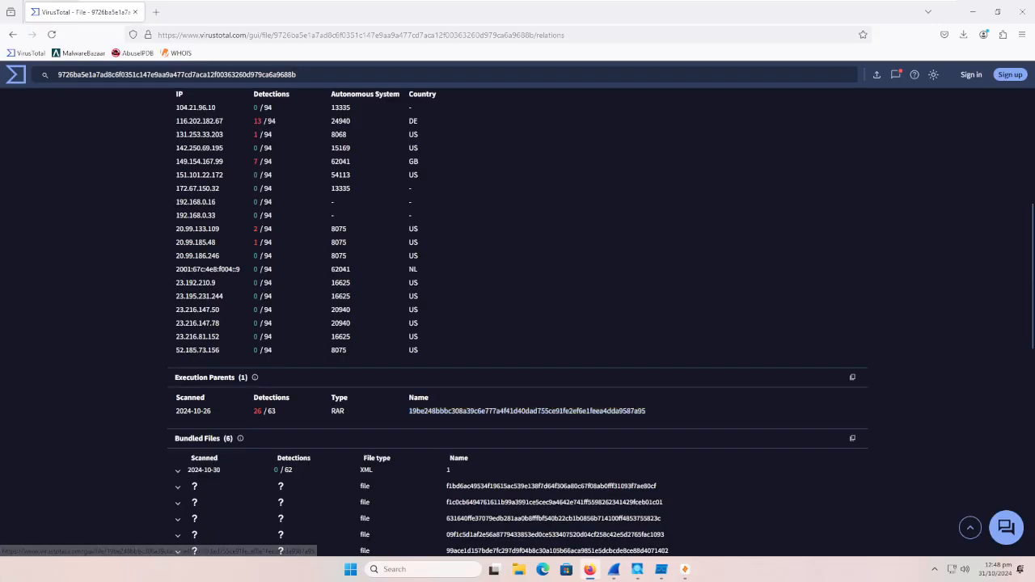
pyautogui.scroll(-2, 513, 485)
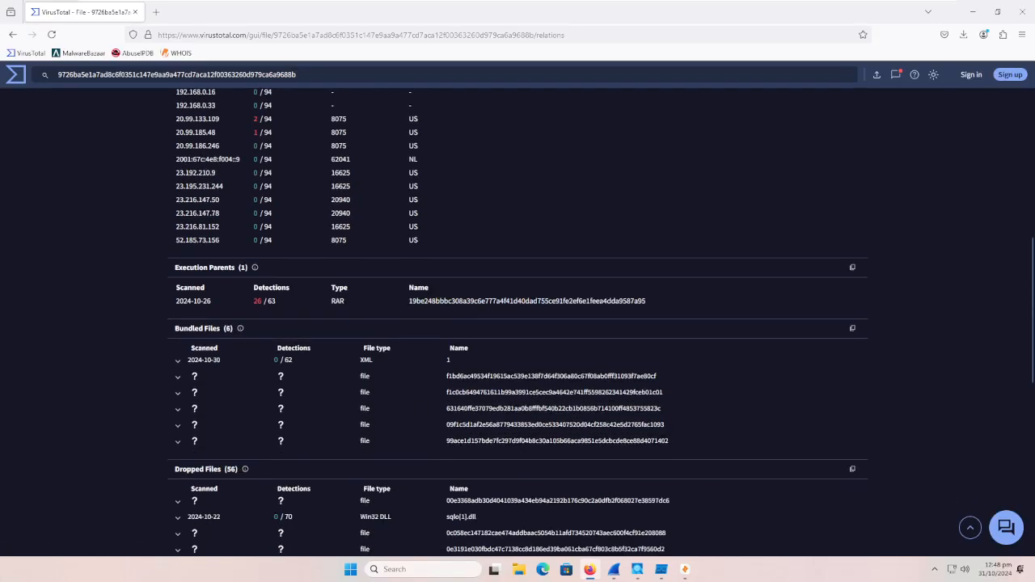
pyautogui.scroll(-3, 378, 372)
pyautogui.scroll(1, 371, 297)
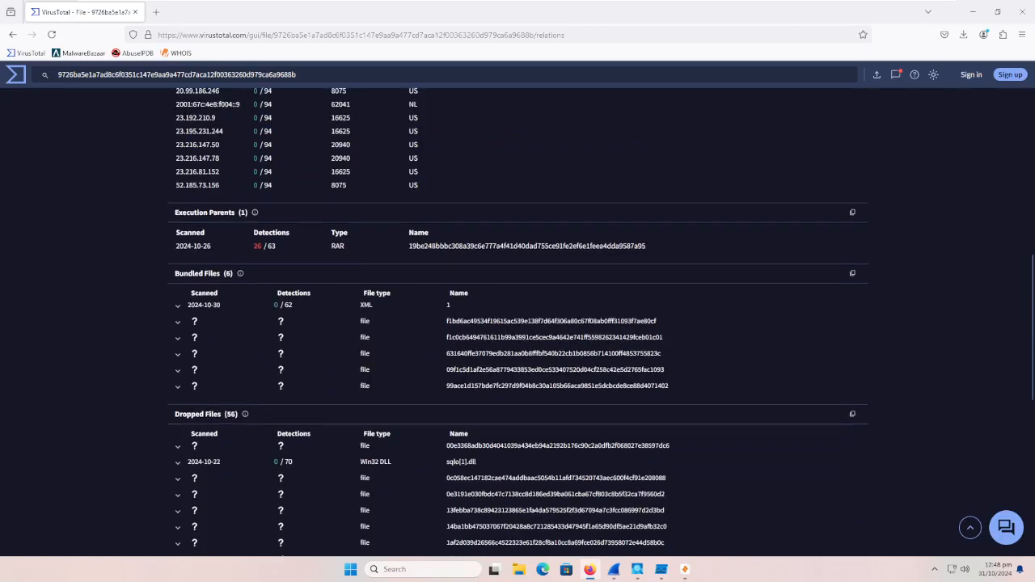
# Step: Expand the dropped files list of the relations until every entry is loaded
pyautogui.scroll(-4, 319, 289)
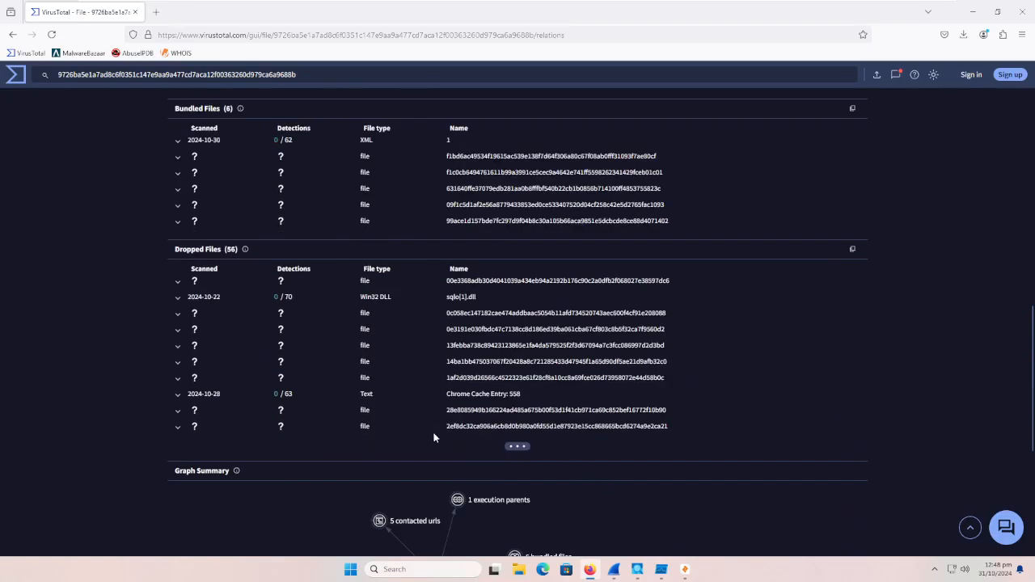
pyautogui.scroll(-6, 434, 434)
pyautogui.scroll(6, 513, 409)
pyautogui.click(518, 448)
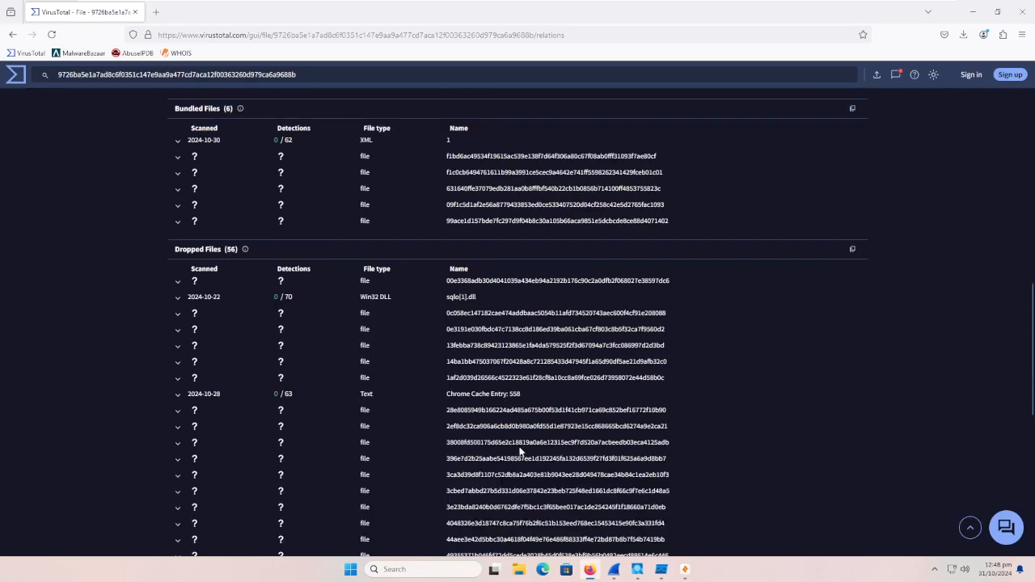
pyautogui.scroll(-8, 517, 446)
pyautogui.click(517, 280)
pyautogui.scroll(-3, 516, 307)
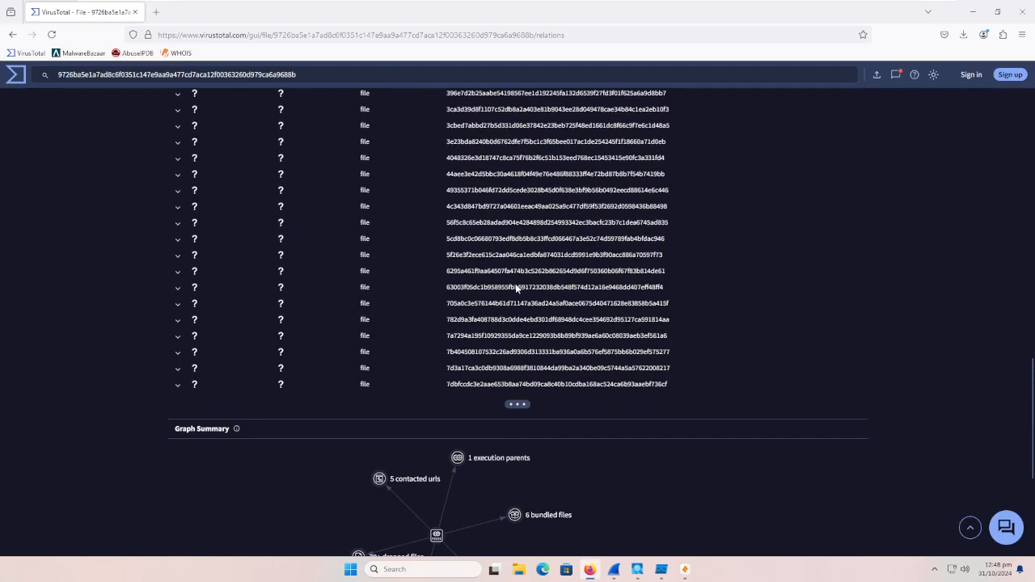
pyautogui.click(518, 329)
pyautogui.scroll(-4, 510, 340)
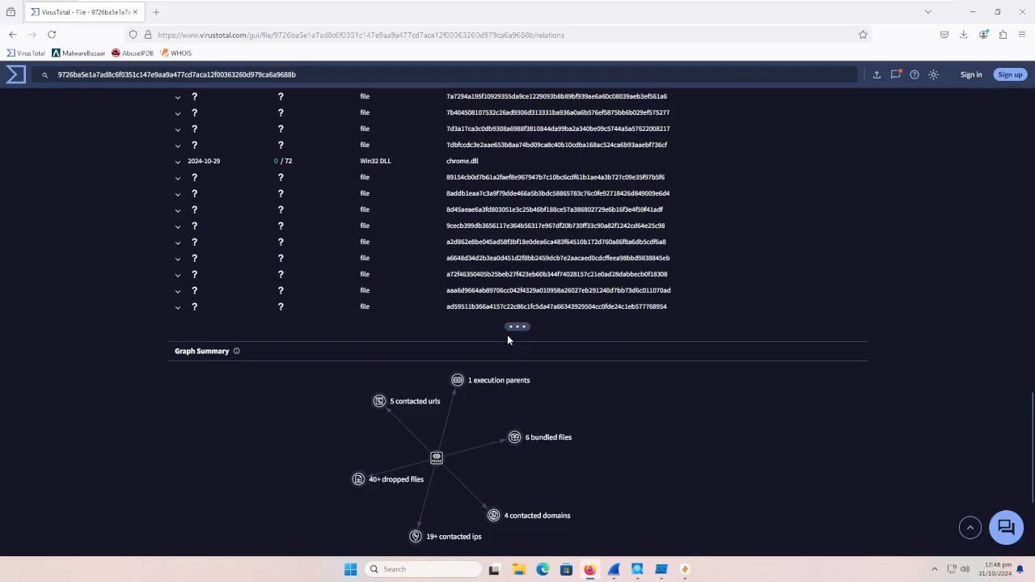
pyautogui.click(517, 328)
pyautogui.scroll(-1, 518, 331)
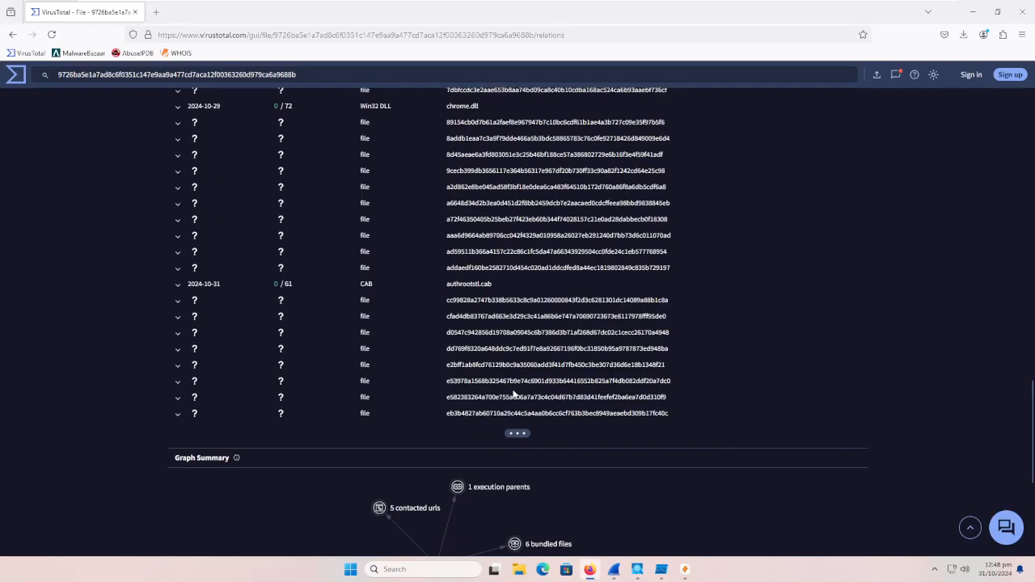
pyautogui.click(518, 432)
# Step: Look back over the complete dropped files list and the bundled files
pyautogui.scroll(-2, 518, 404)
pyautogui.scroll(10, 502, 372)
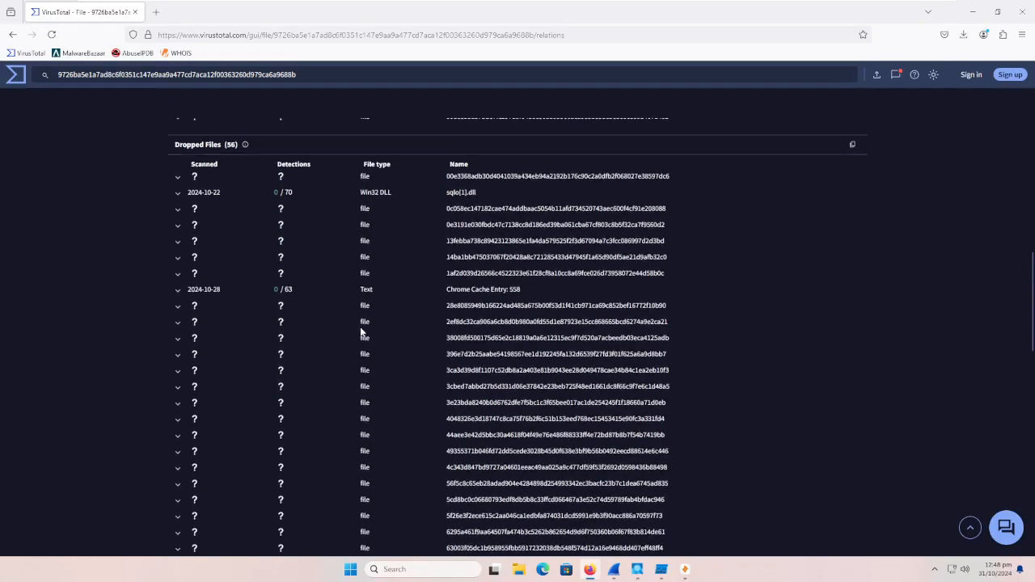
pyautogui.scroll(4, 332, 372)
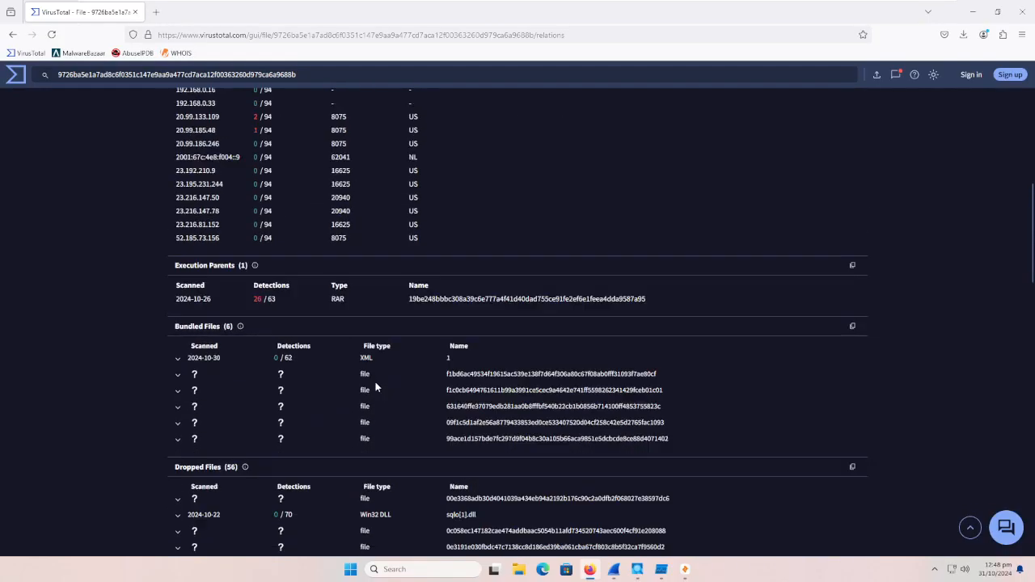
pyautogui.scroll(-15, 378, 380)
# Step: Open the file's behavior report and review its sandbox detections, MITRE ATT&CK tactics, and crowdsourced Sigma and IDS rules
pyautogui.scroll(20, 372, 378)
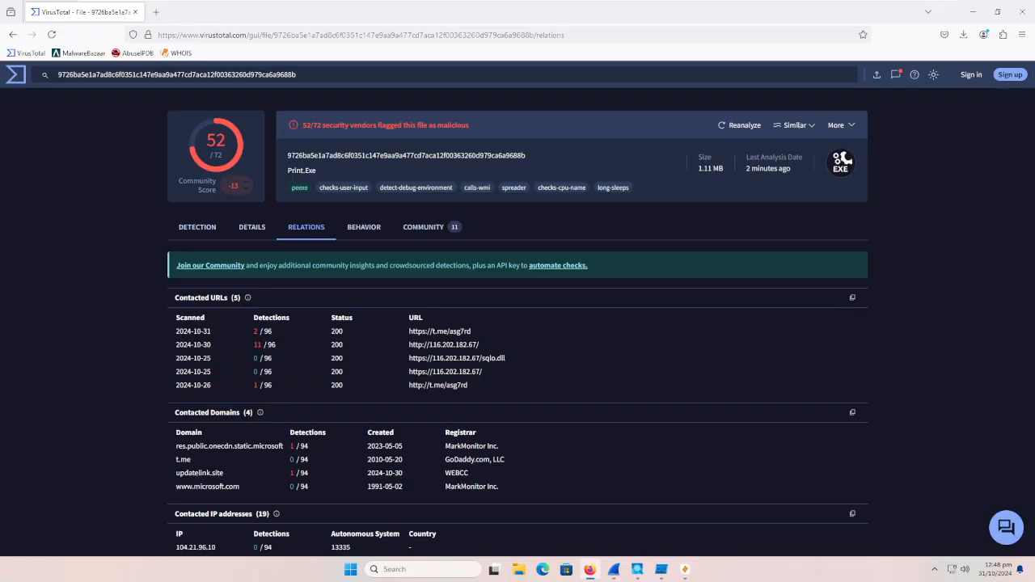
pyautogui.click(358, 230)
pyautogui.scroll(-5, 95, 368)
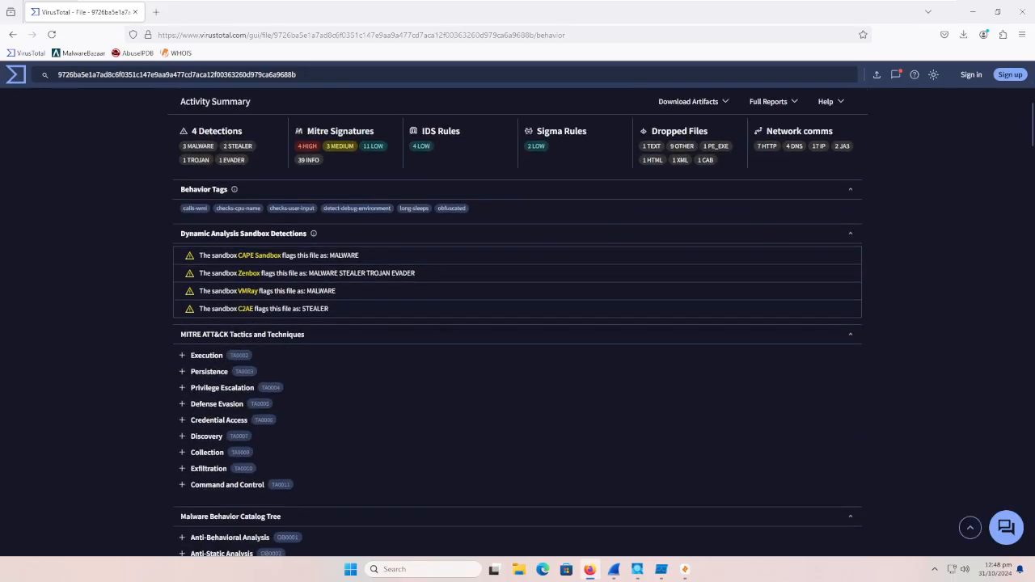
pyautogui.scroll(-5, 230, 335)
pyautogui.scroll(-2, 224, 327)
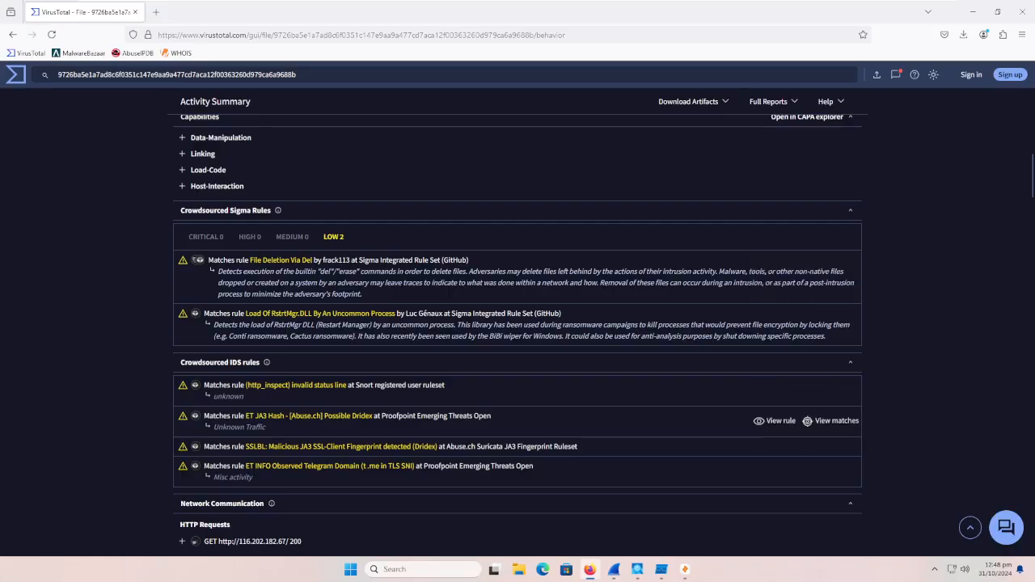
# Step: Open the file's community feedback and read through the votes and all analysis comments
pyautogui.scroll(15, 297, 433)
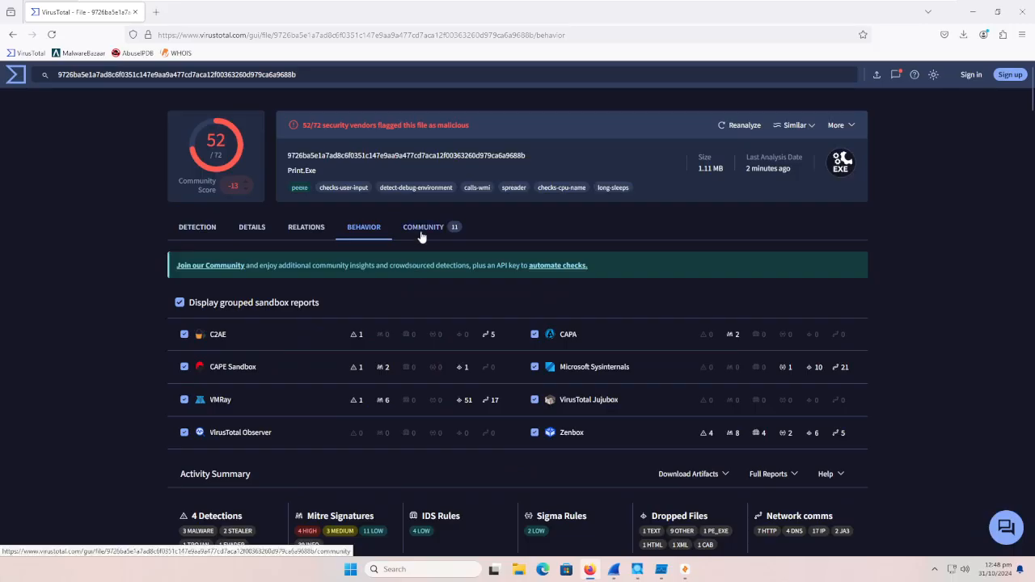
pyautogui.click(421, 233)
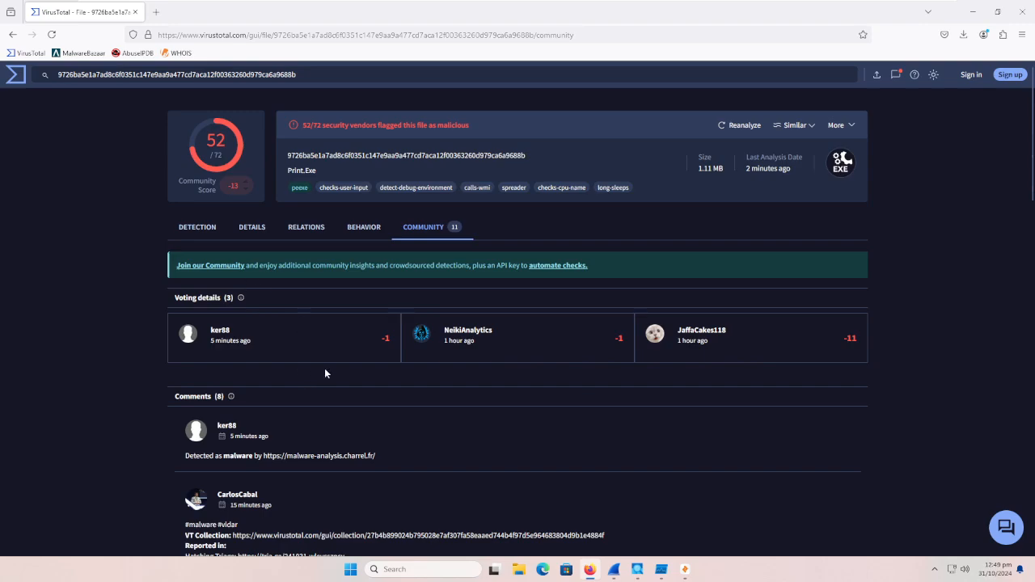
pyautogui.scroll(-3, 243, 396)
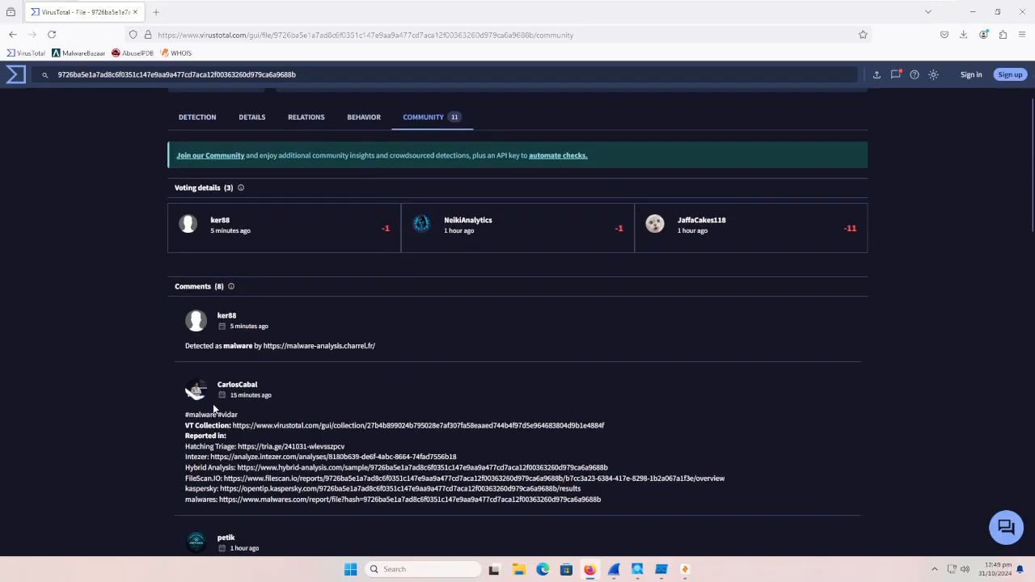
pyautogui.scroll(-3, 178, 310)
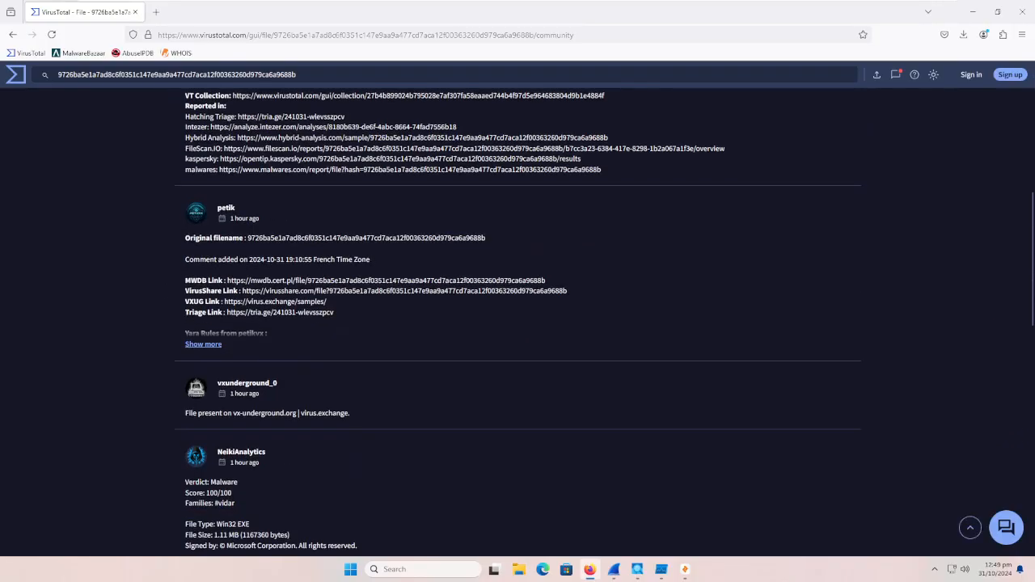
pyautogui.scroll(-2, 267, 275)
pyautogui.scroll(-3, 293, 275)
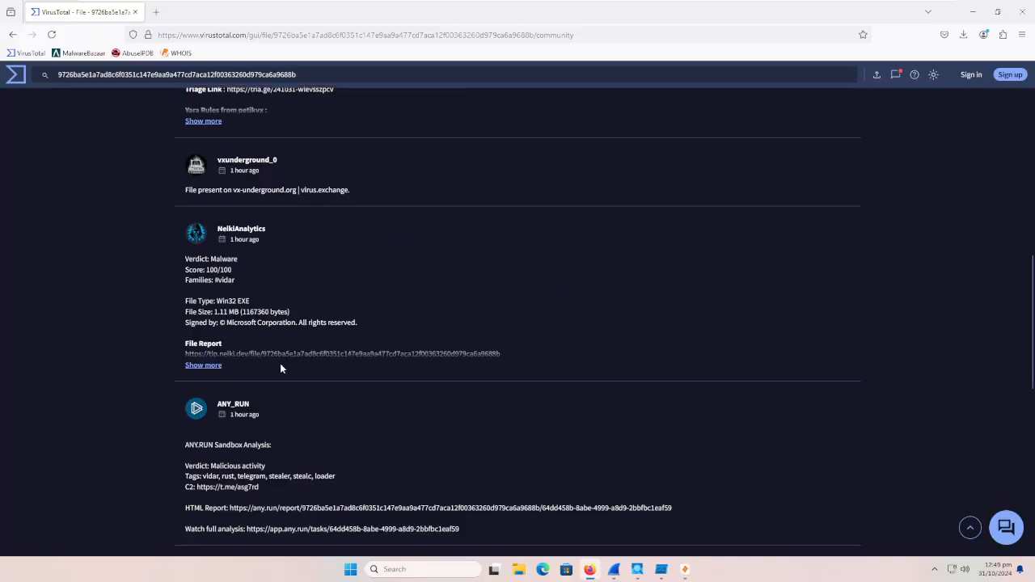
pyautogui.scroll(-4, 287, 360)
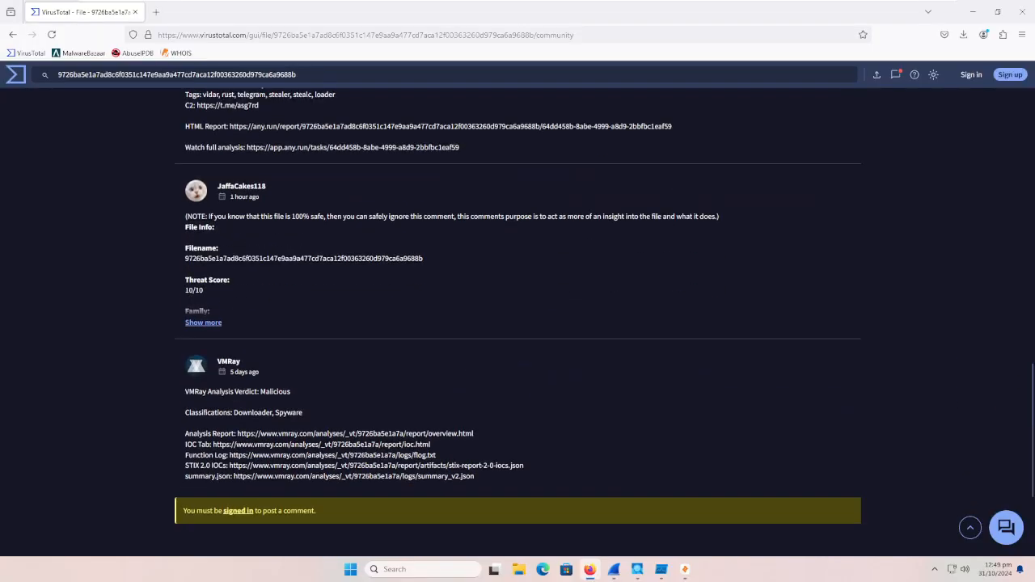
pyautogui.scroll(-3, 295, 367)
pyautogui.scroll(15, 319, 372)
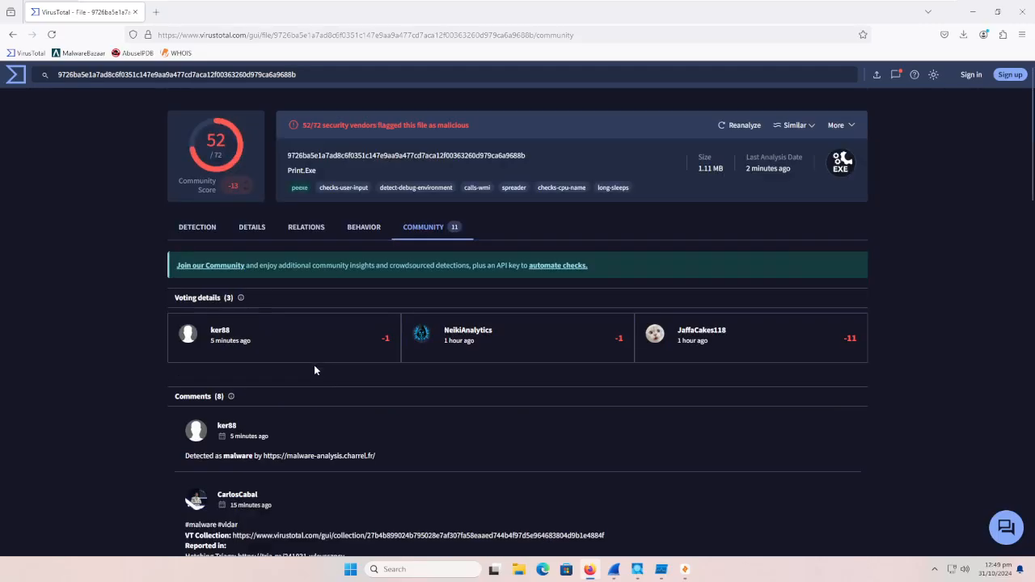
# Step: Minimize the browser, switch to Wireshark, restart the Ethernet0 capture without saving the captured packets, and minimize it
pyautogui.click(974, 12)
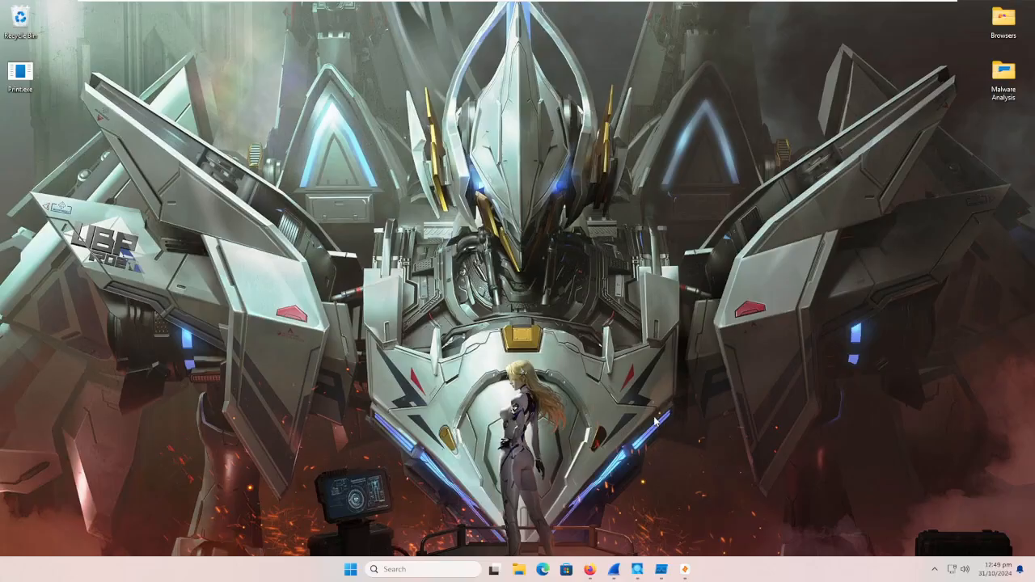
pyautogui.click(613, 569)
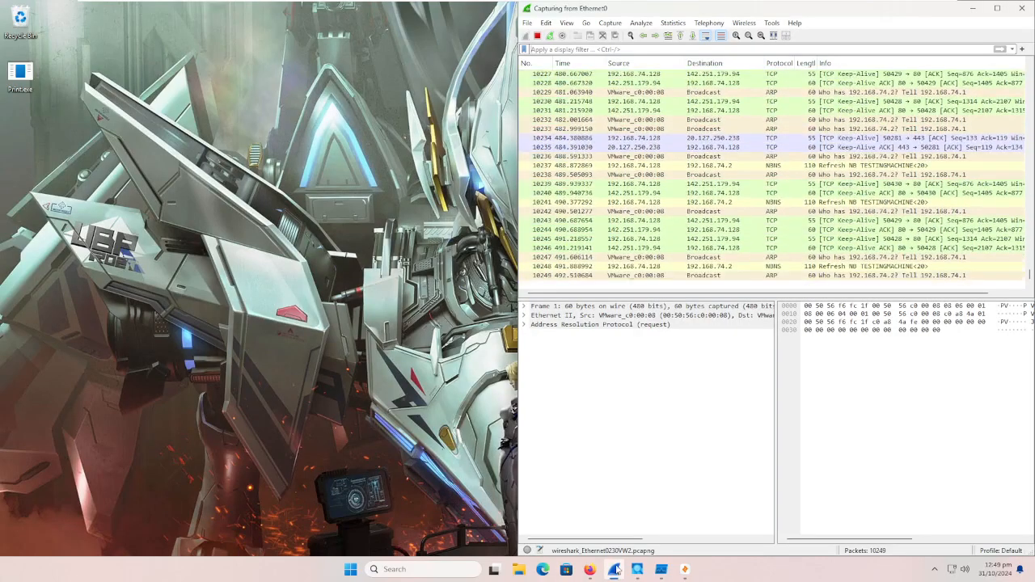
pyautogui.click(549, 37)
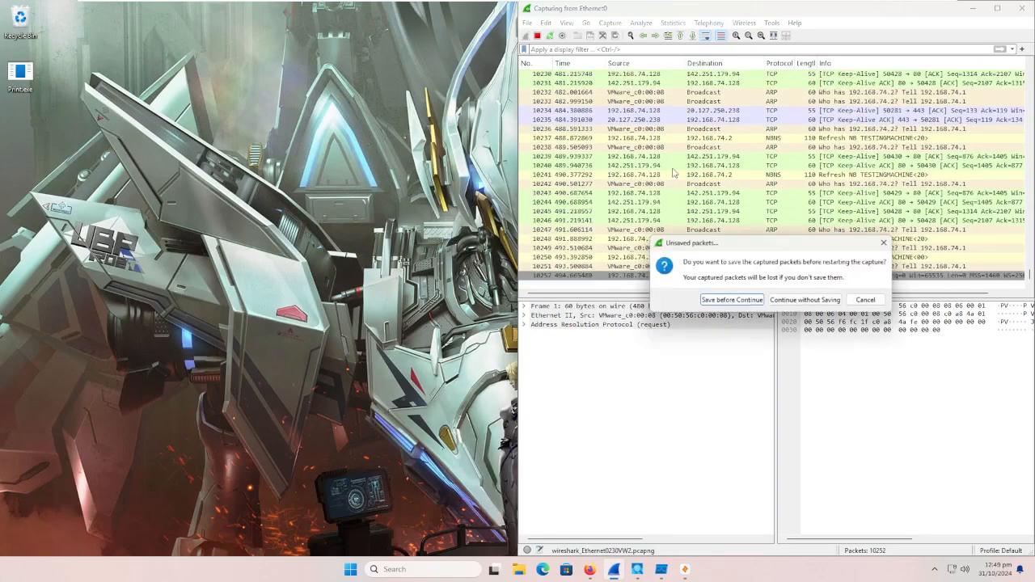
pyautogui.click(803, 299)
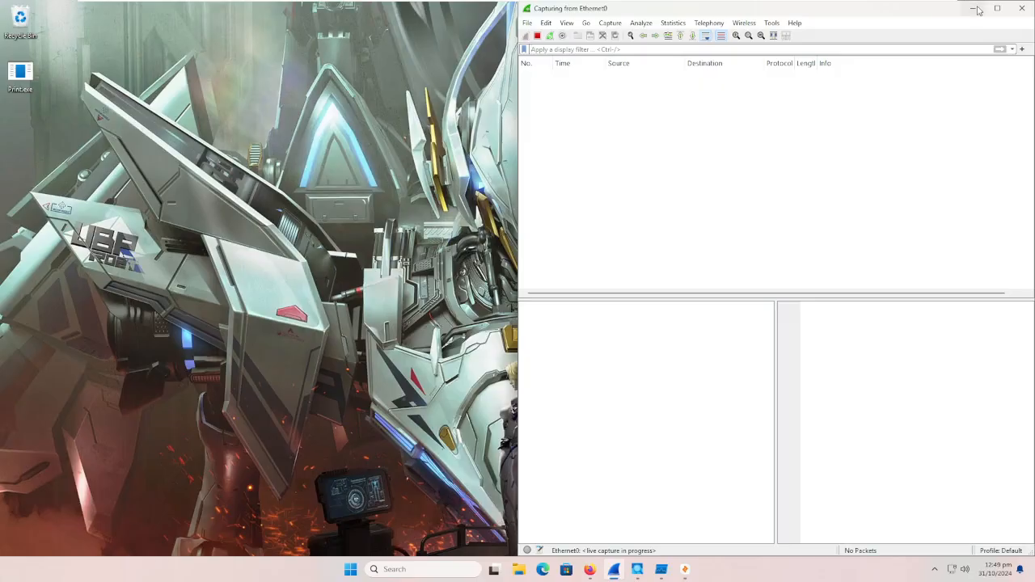
pyautogui.click(974, 8)
# Step: Check the Process Explorer, Process Monitor and Zui windows one after another, minimizing each again
pyautogui.click(637, 570)
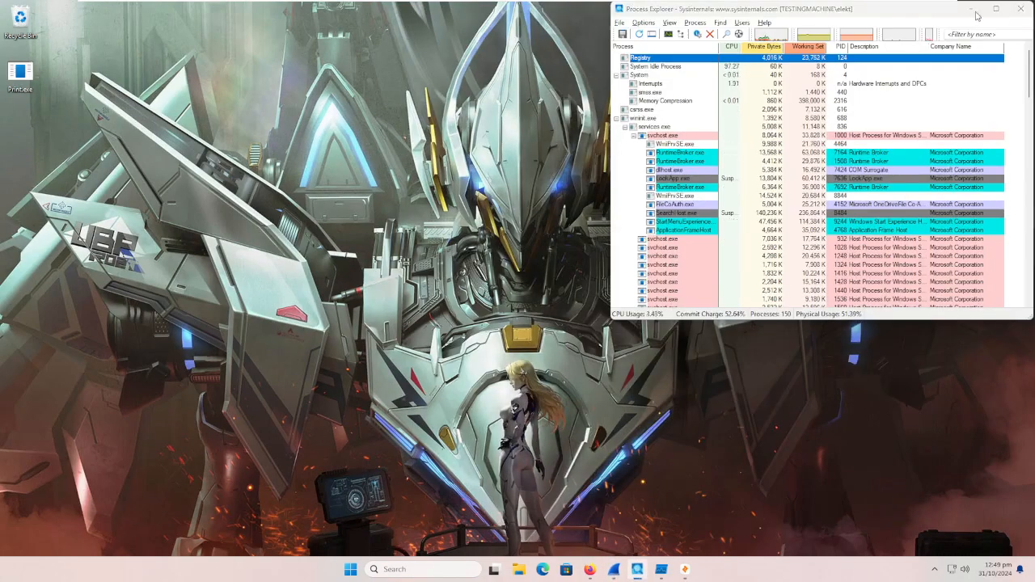
pyautogui.click(974, 8)
pyautogui.click(661, 569)
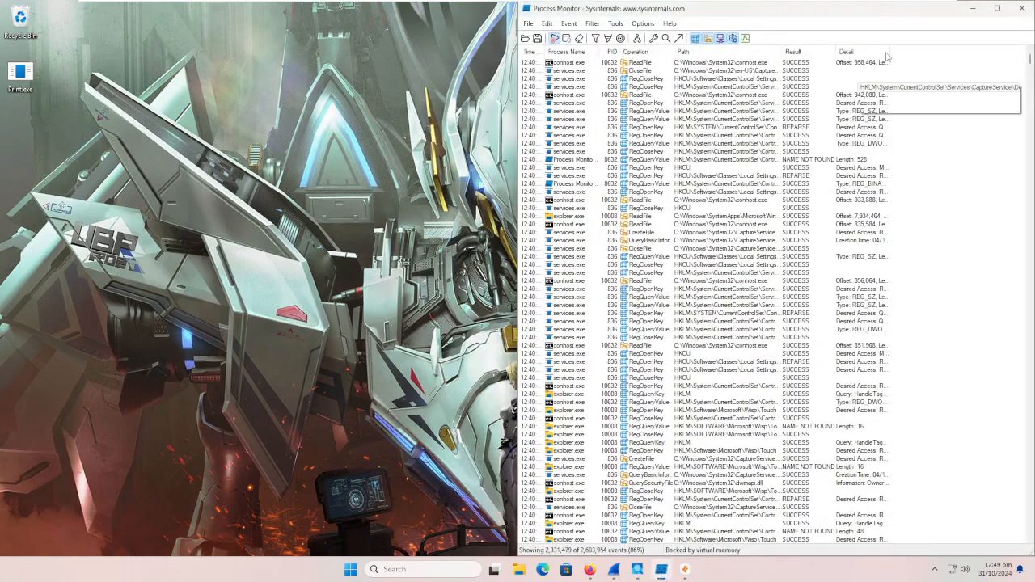
pyautogui.click(973, 8)
pyautogui.click(685, 569)
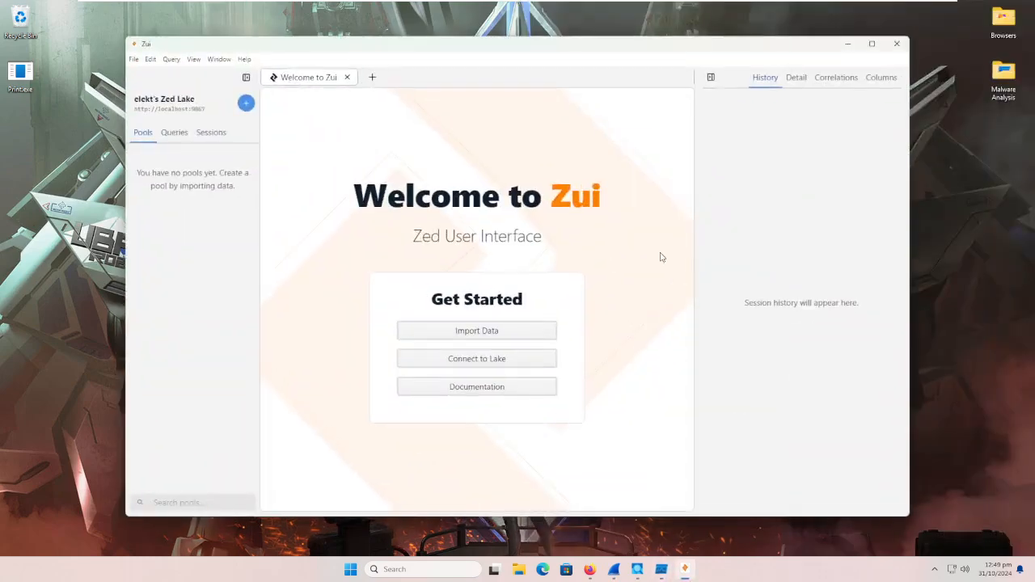
pyautogui.click(846, 47)
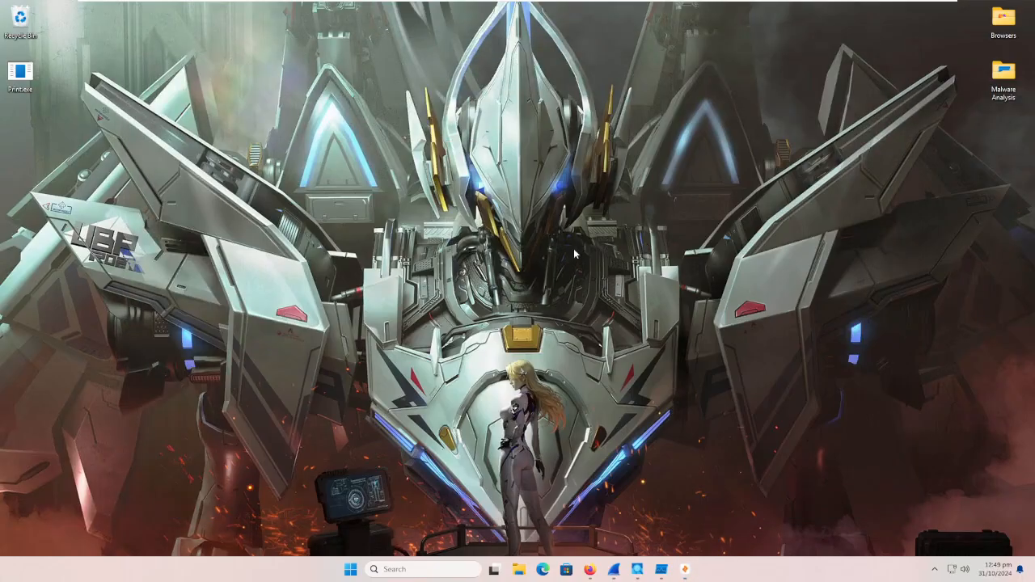
# Step: Open the properties of Print.exe on the desktop and show its file details
pyautogui.rightClick(23, 79)
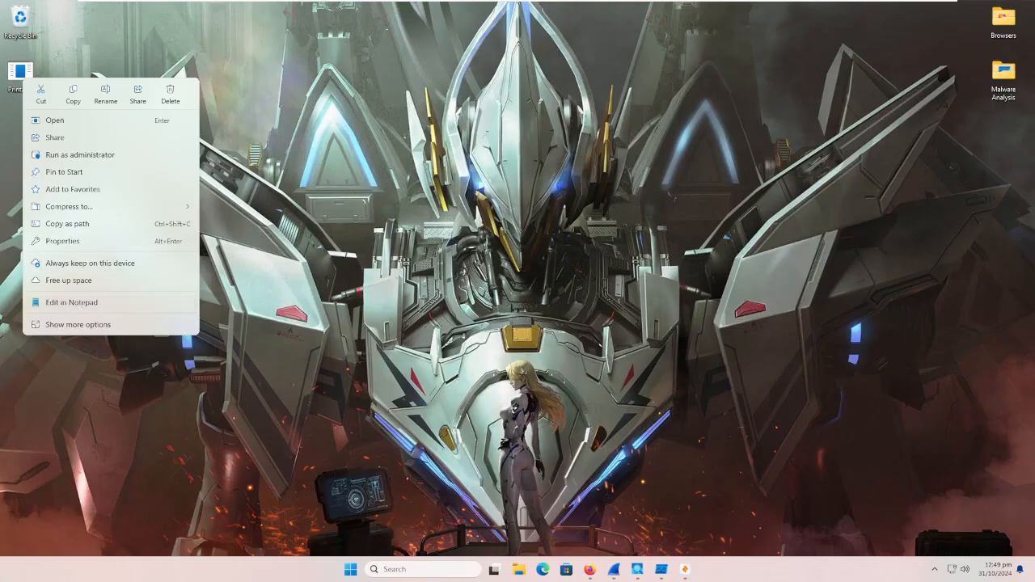
pyautogui.click(301, 118)
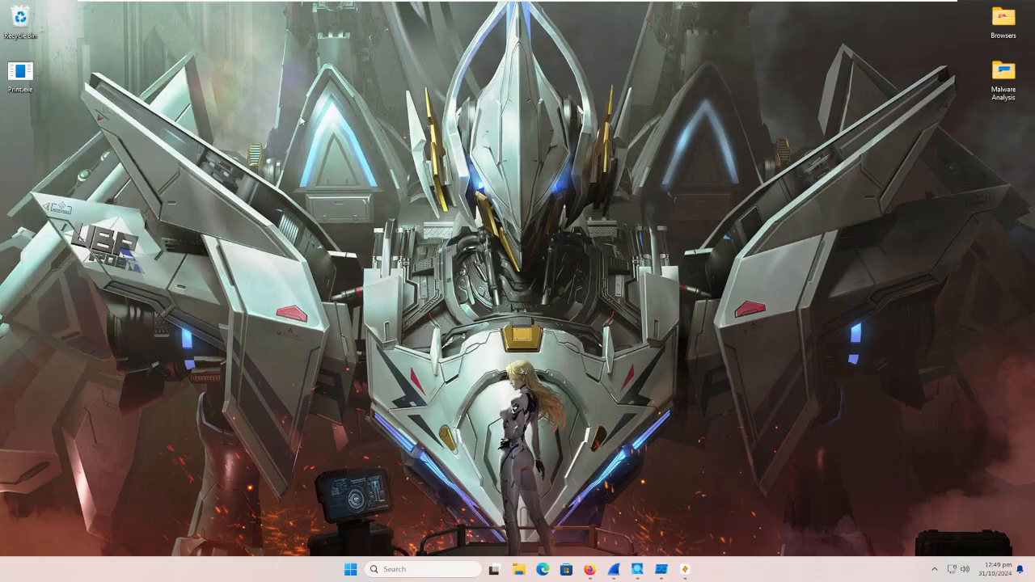
pyautogui.rightClick(25, 74)
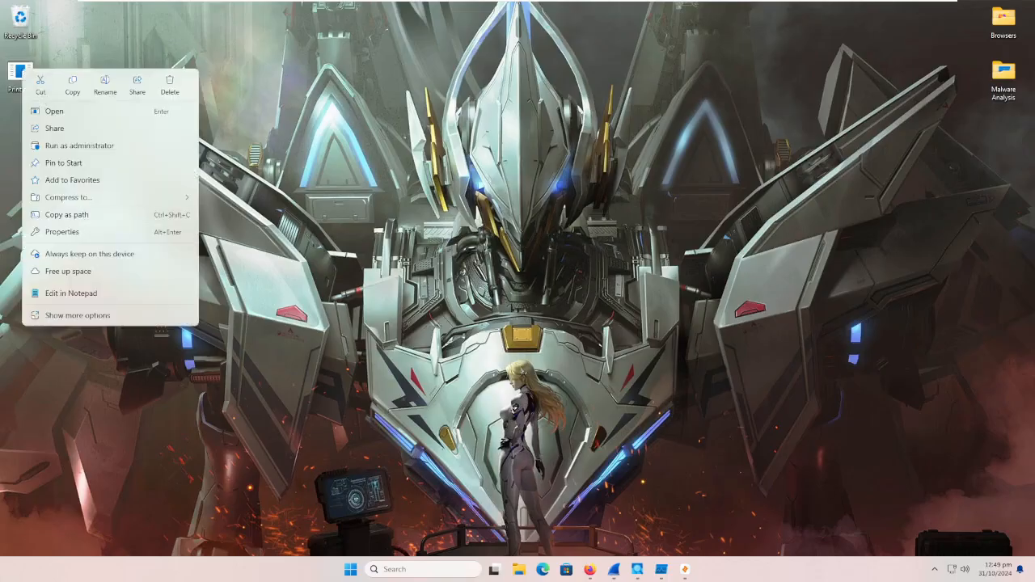
pyautogui.click(83, 234)
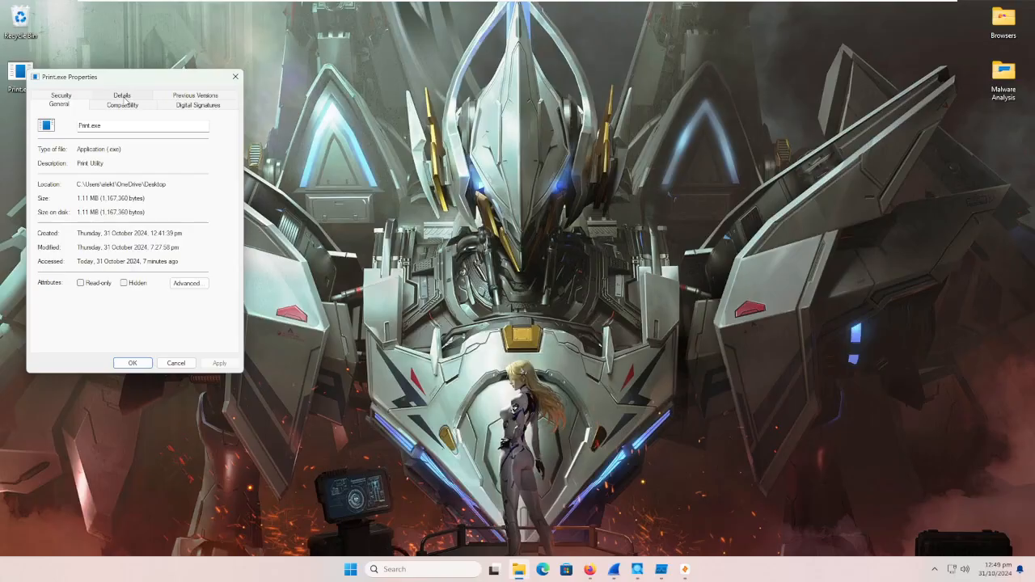
pyautogui.click(122, 95)
# Step: Examine the file description, file version, product name and copyright of Print.exe, and check its digital signatures
pyautogui.click(159, 194)
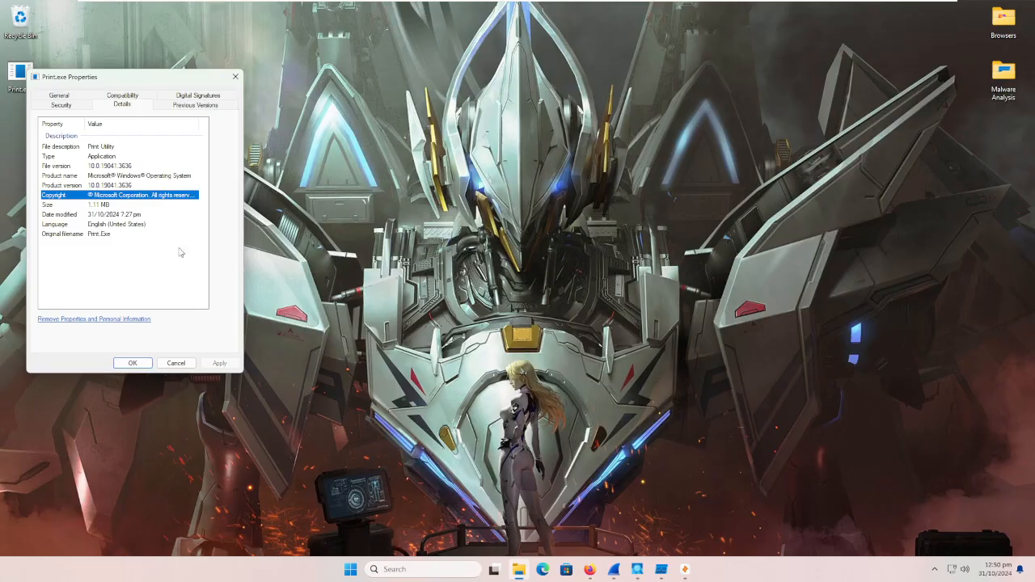
pyautogui.click(106, 147)
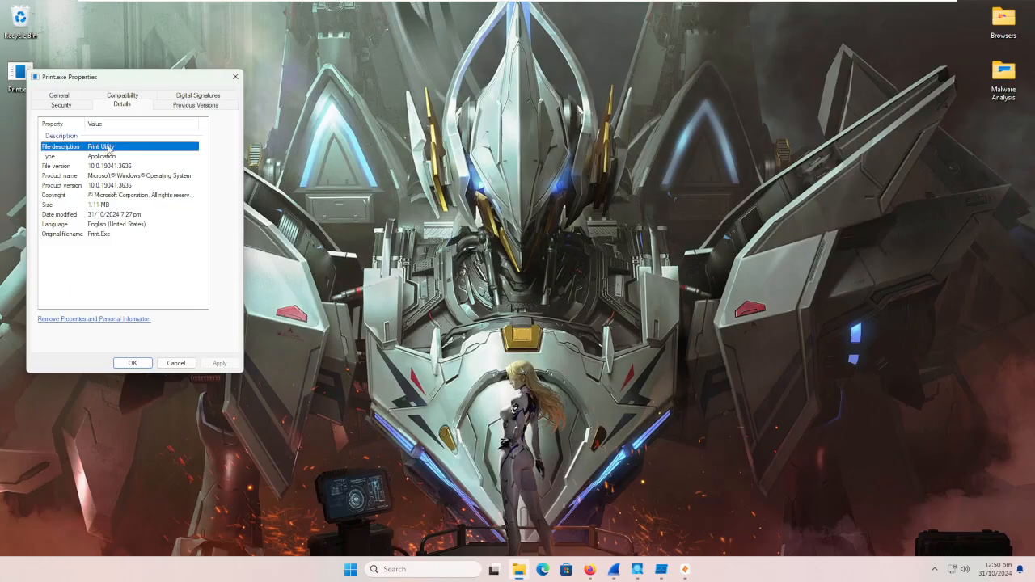
pyautogui.click(106, 168)
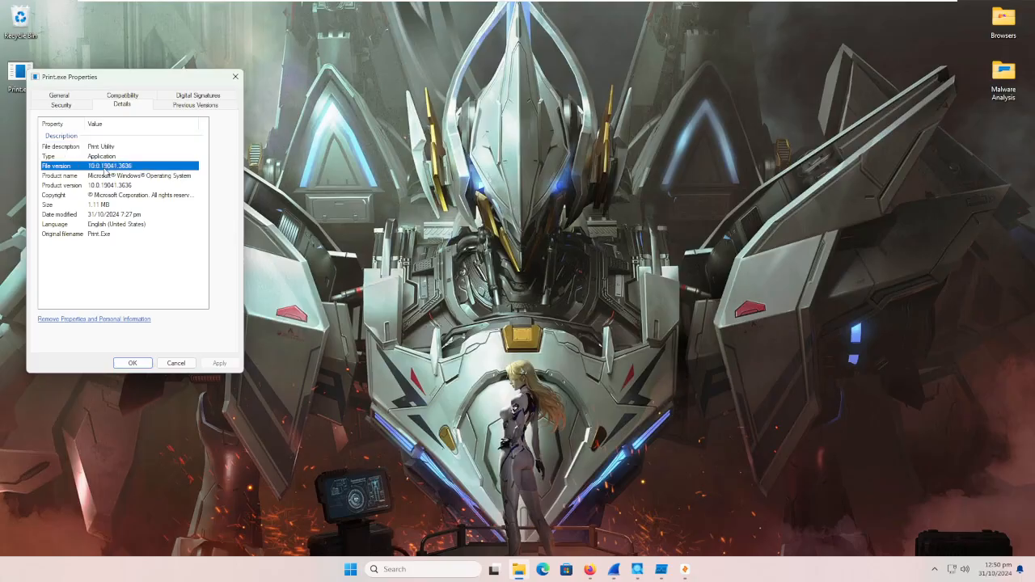
pyautogui.click(110, 178)
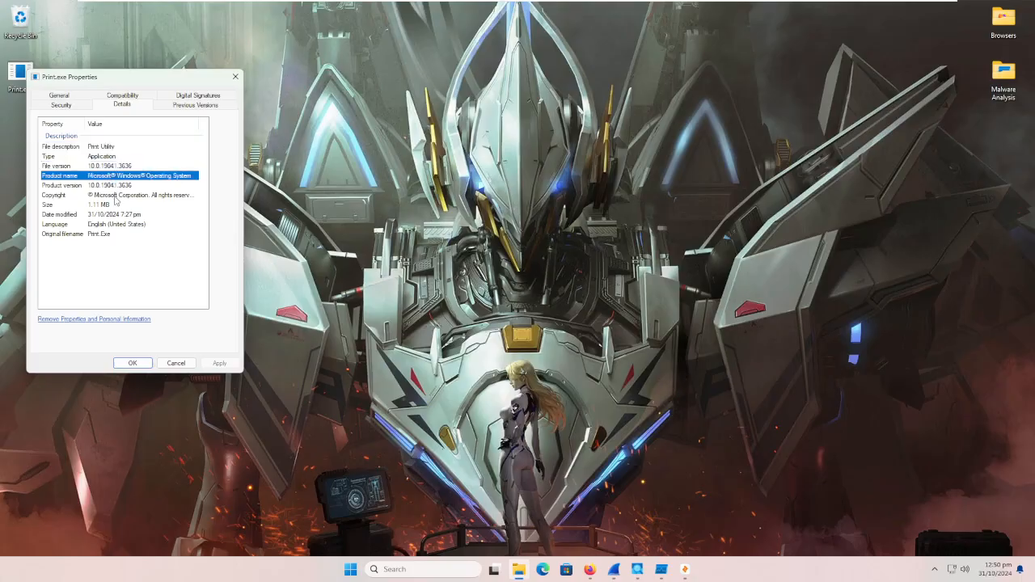
pyautogui.click(116, 196)
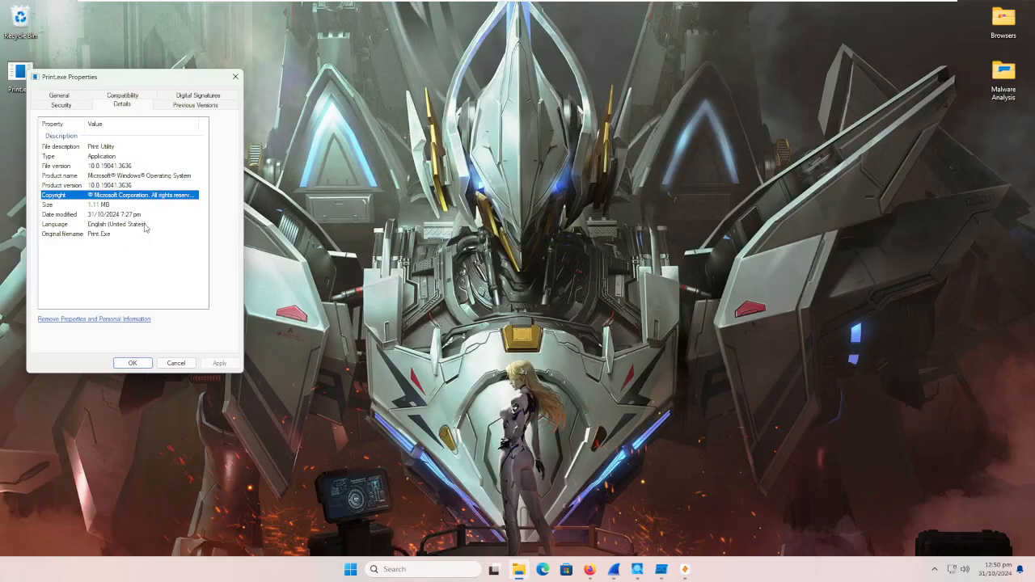
pyautogui.click(179, 96)
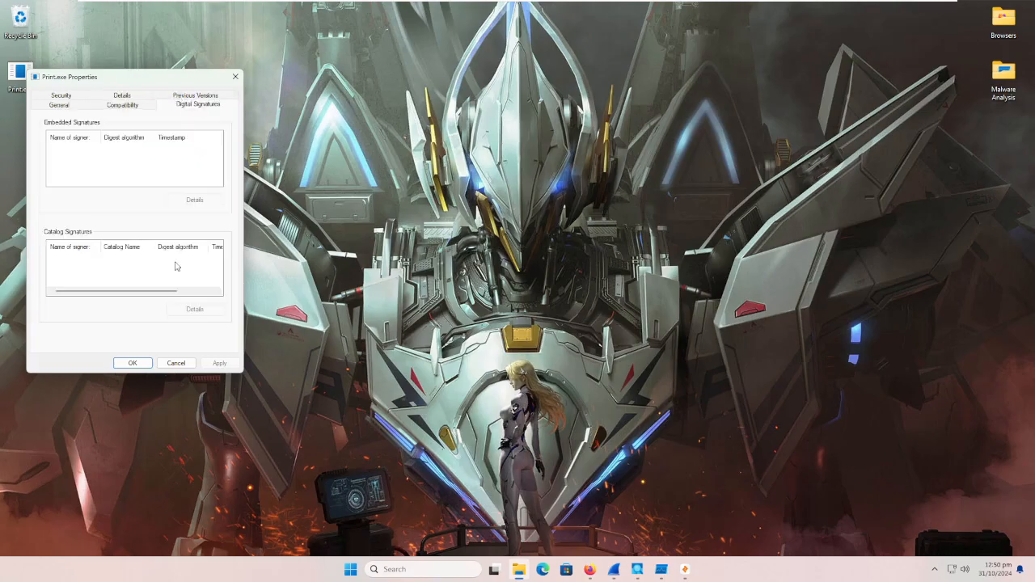
# Step: Review the catalog signature list, general information and version details of Print.exe, and close its properties
pyautogui.hscroll(1, 161, 253)
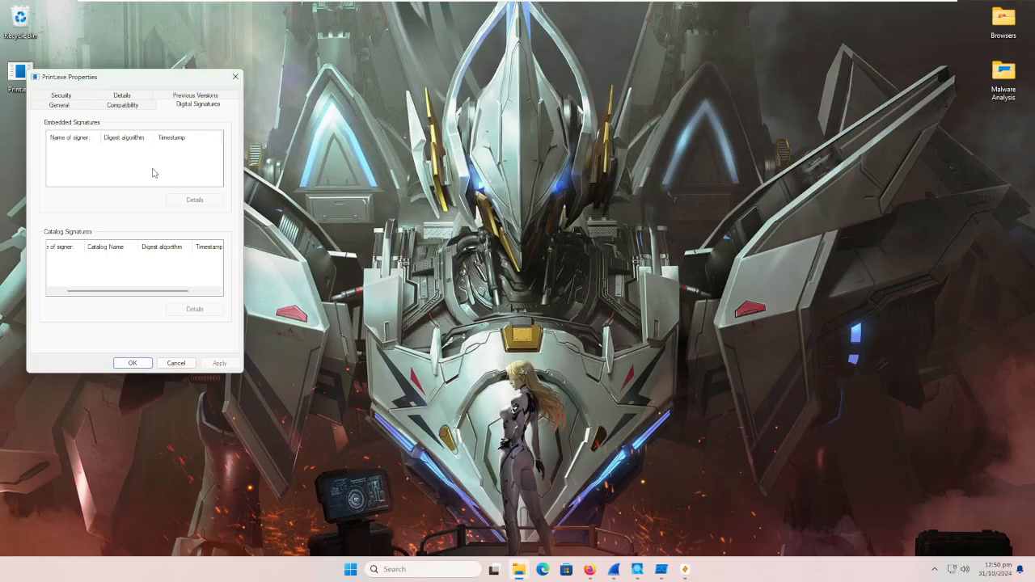
pyautogui.click(59, 105)
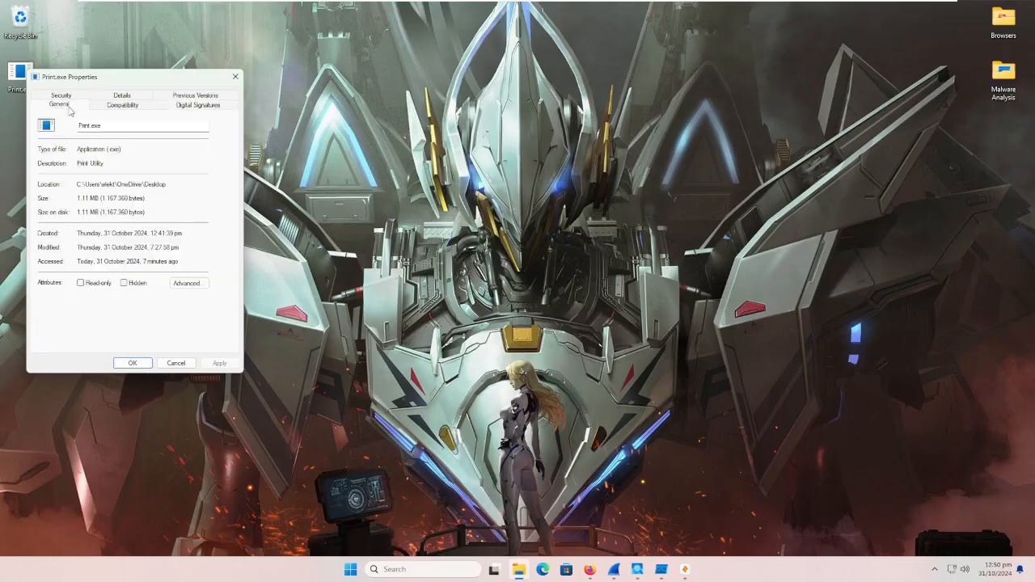
pyautogui.click(133, 104)
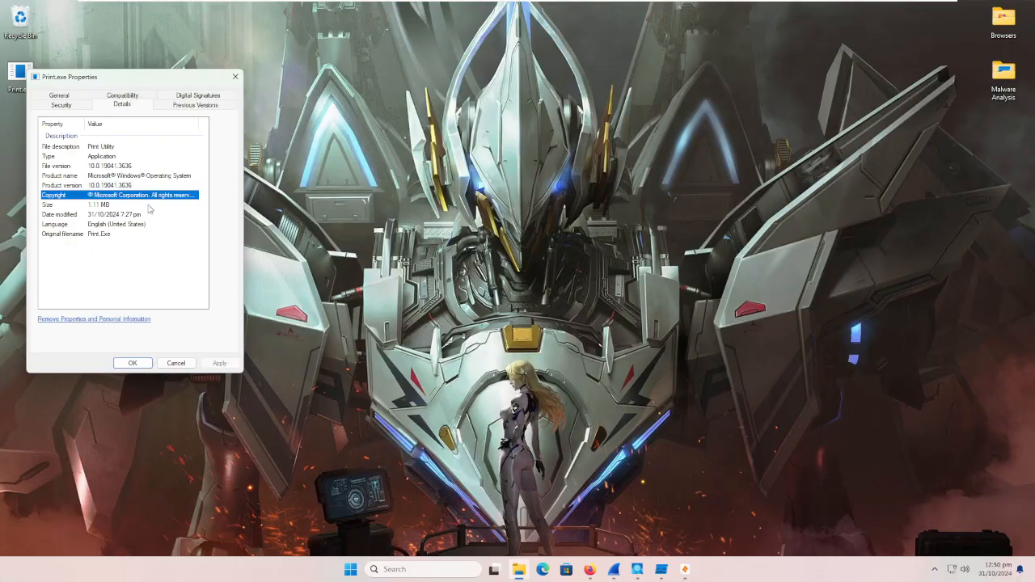
pyautogui.click(176, 363)
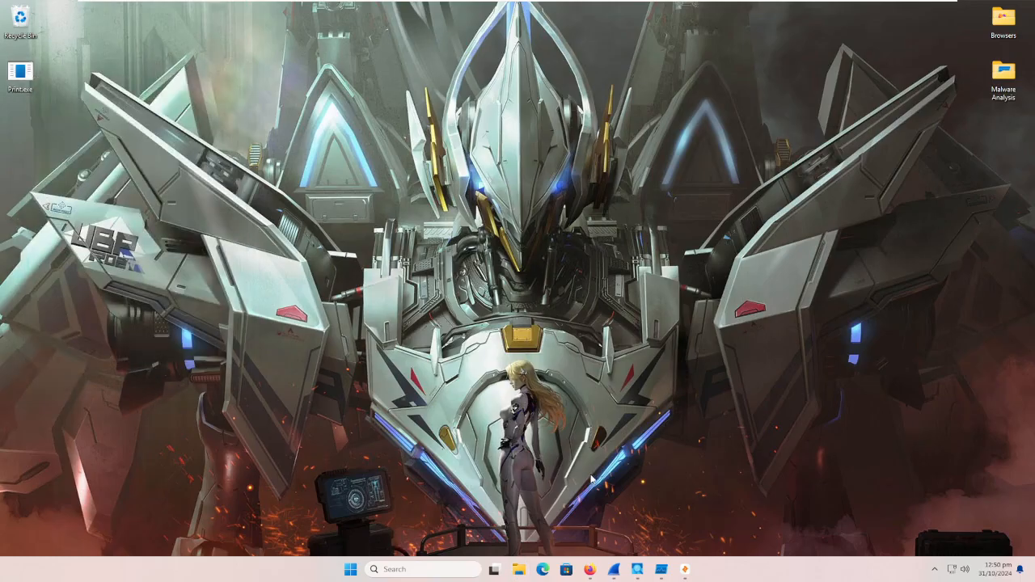
# Step: Switch to Process Explorer and collapse the child processes of Firefox, Zui, Wireshark, Process Monitor, Process Explorer and Microsoft Edge
pyautogui.click(639, 570)
pyautogui.scroll(-20, 784, 220)
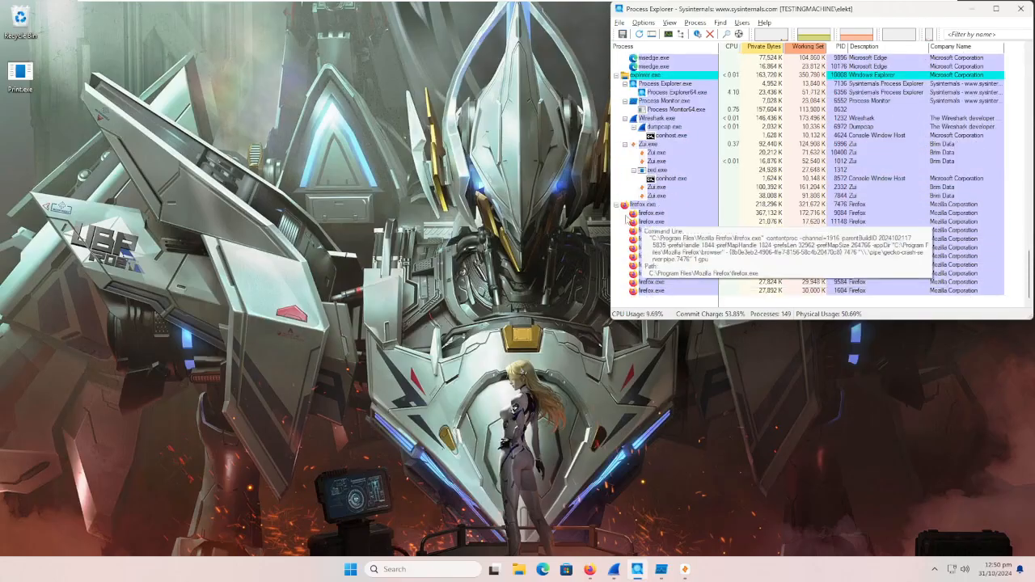
pyautogui.click(616, 205)
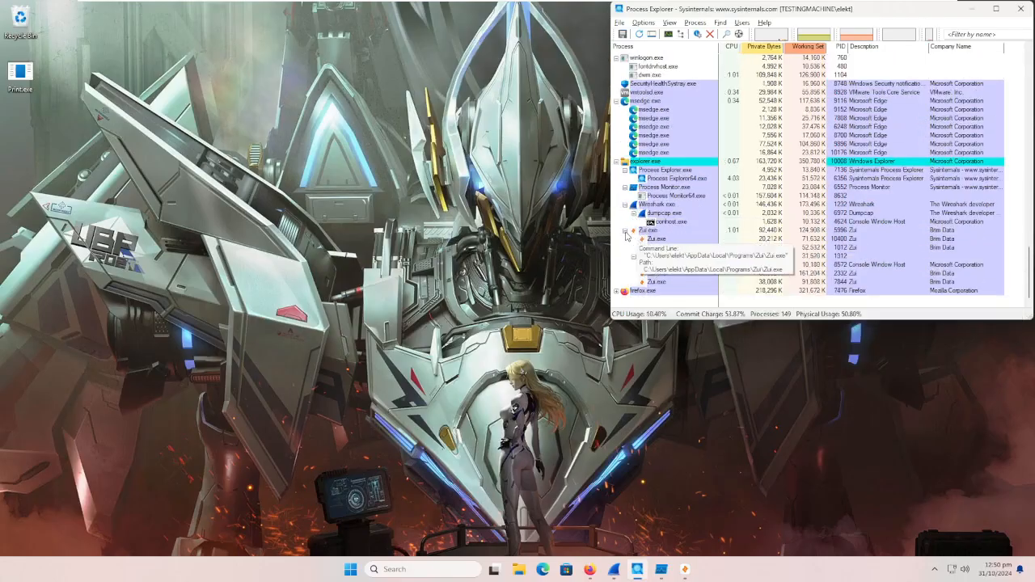
pyautogui.click(624, 231)
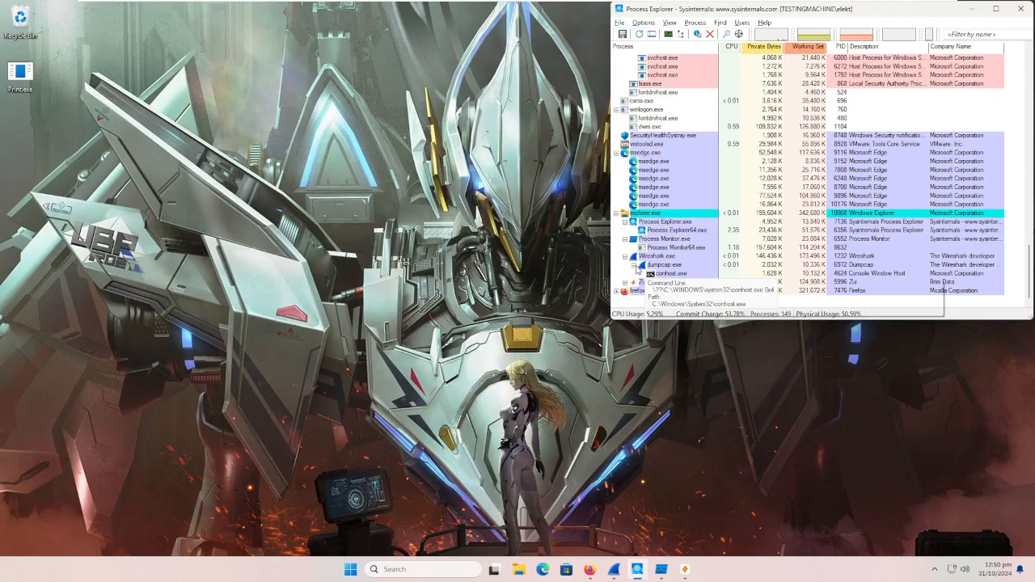
pyautogui.click(624, 256)
pyautogui.click(624, 257)
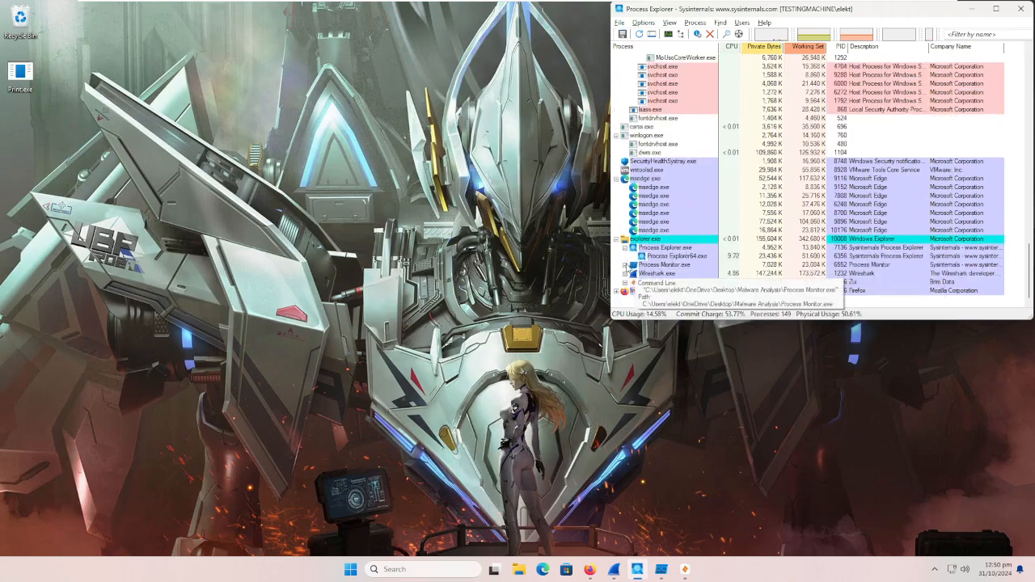
pyautogui.click(624, 247)
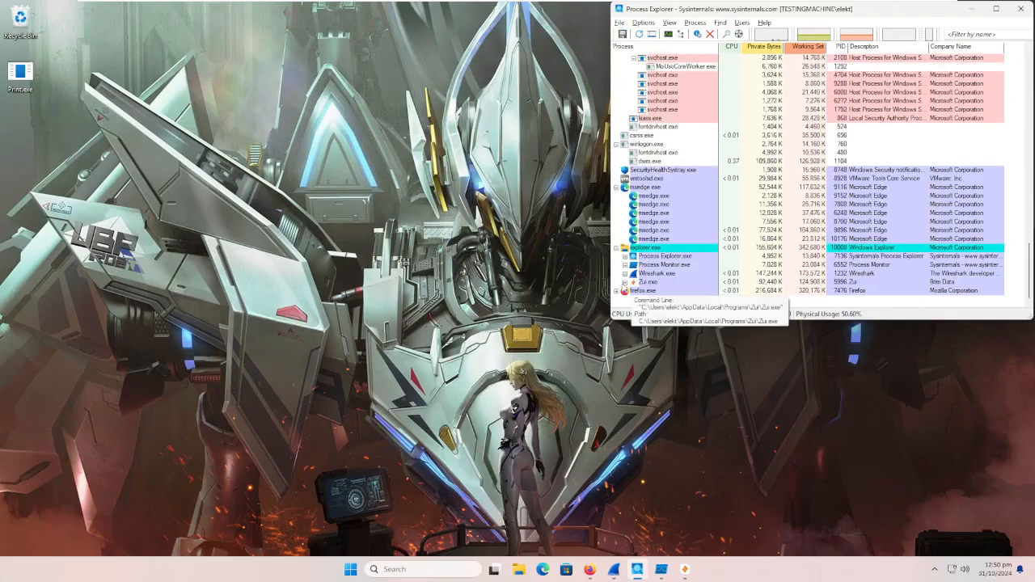
pyautogui.click(620, 187)
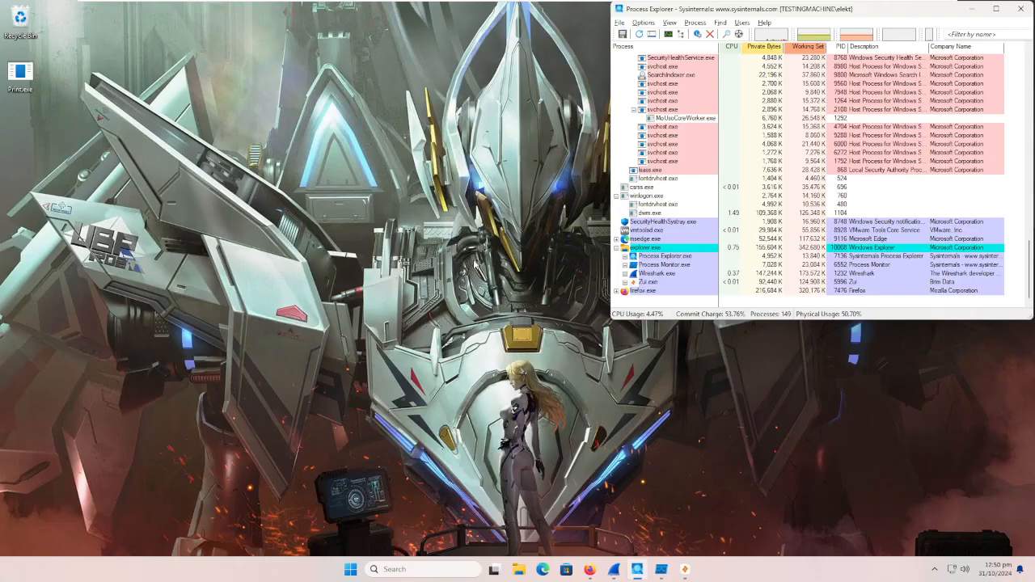
# Step: Run Print.exe from the desktop as administrator and allow it to make changes to the device
pyautogui.rightClick(24, 76)
pyautogui.click(115, 154)
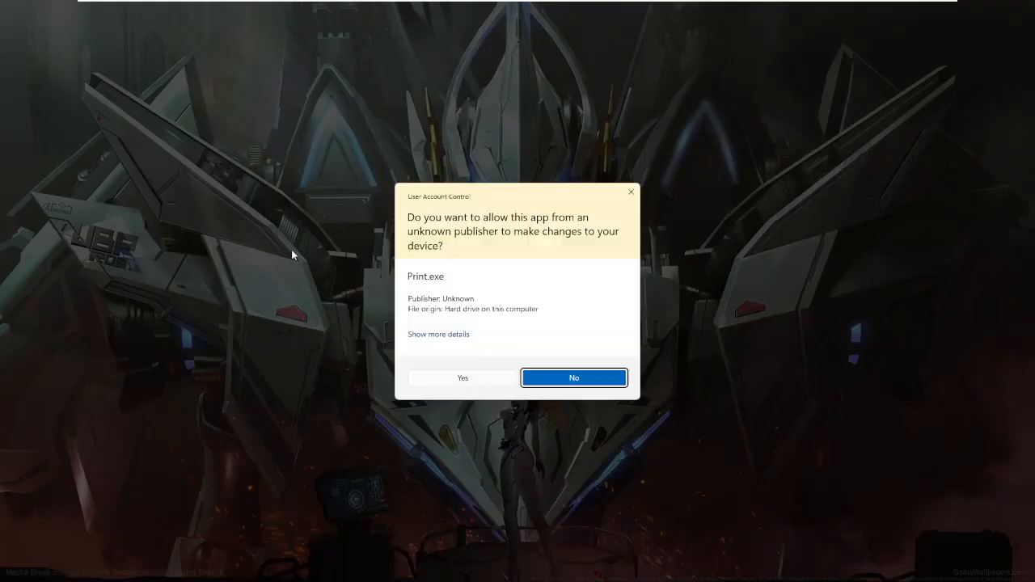
pyautogui.click(444, 376)
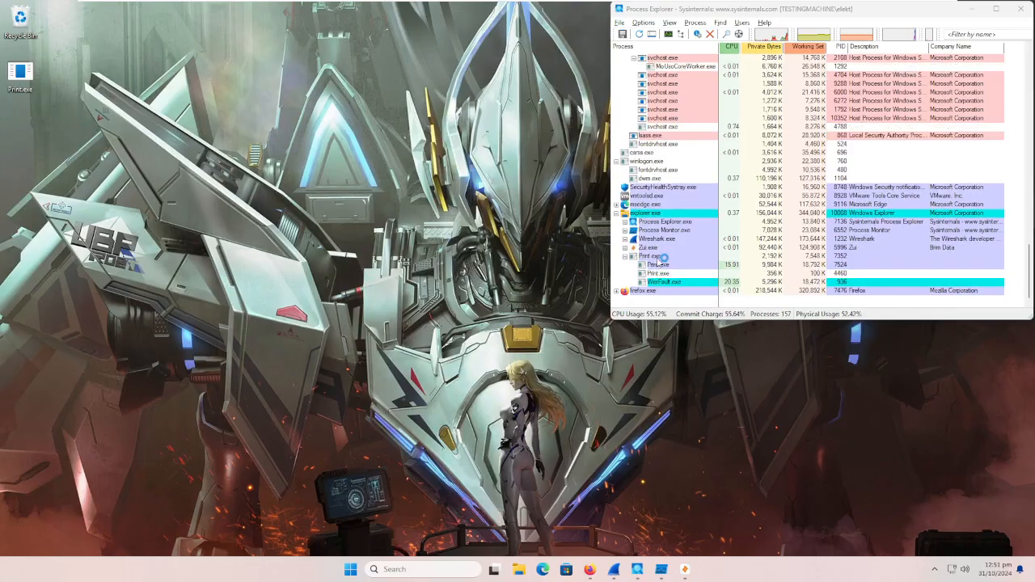
# Step: Watch the Print.exe process in the Process Explorer tree and inspect the cmd.exe process near it
pyautogui.click(660, 257)
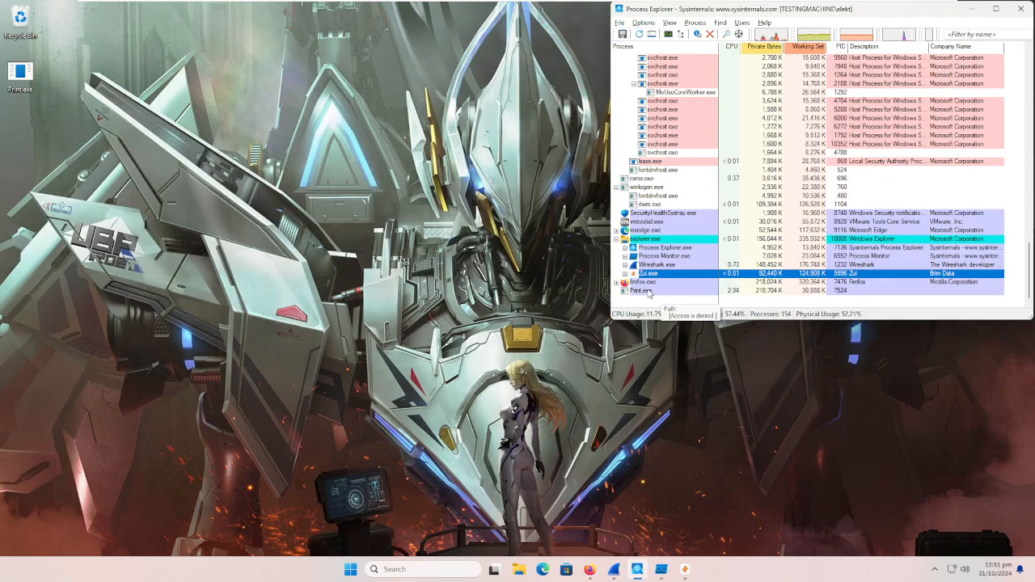
pyautogui.rightClick(648, 291)
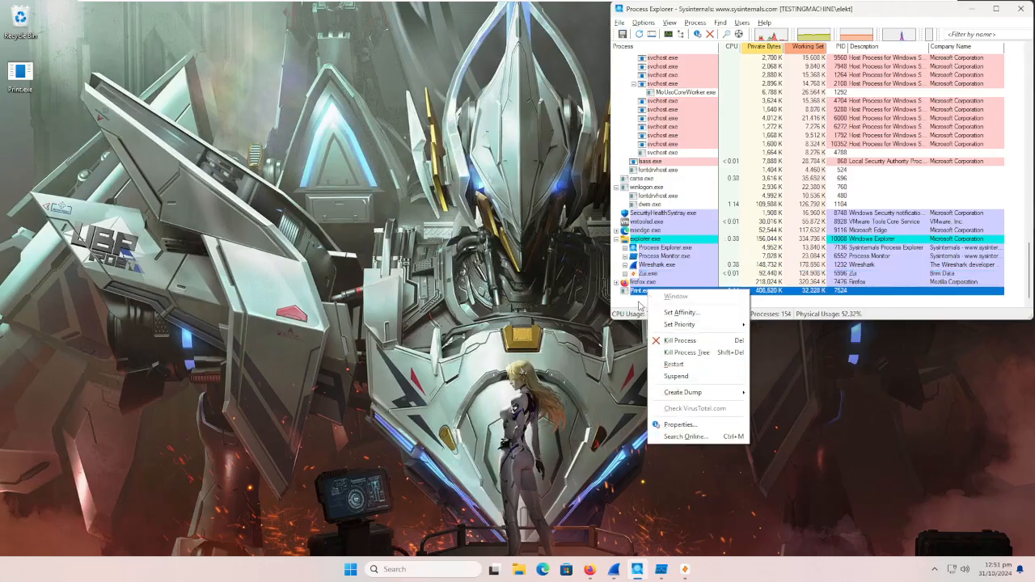
pyautogui.click(639, 306)
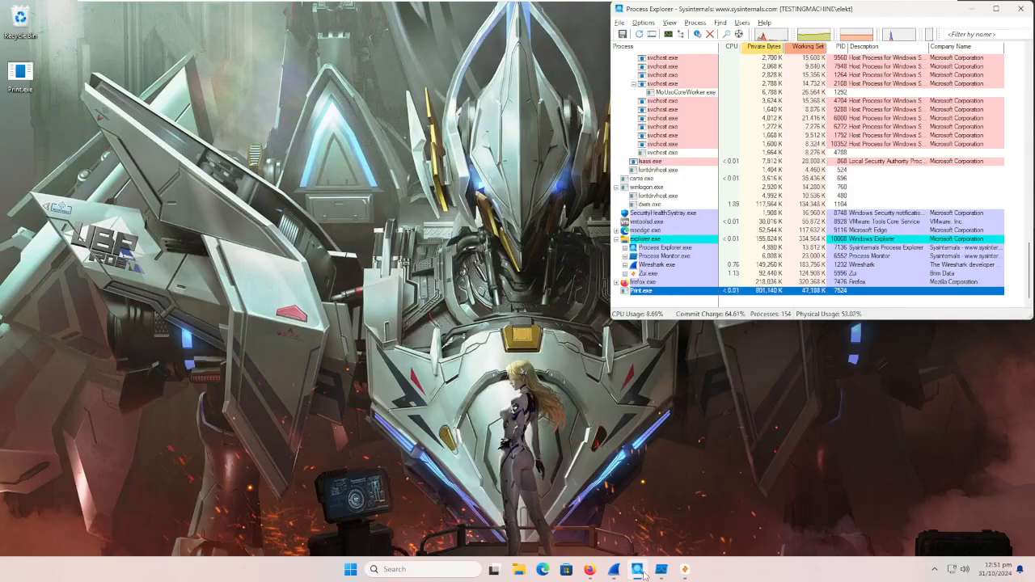
pyautogui.click(661, 569)
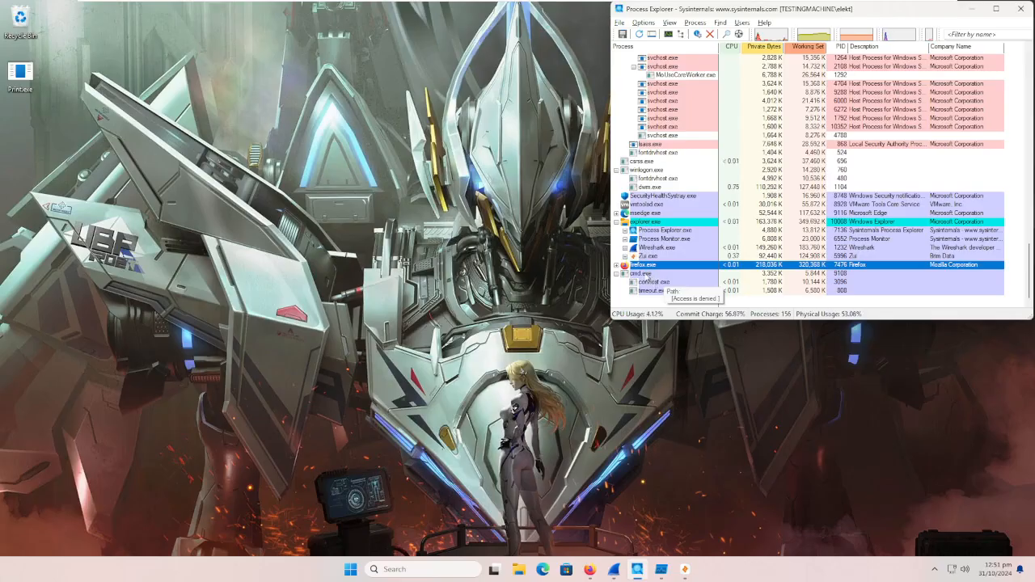
pyautogui.click(643, 275)
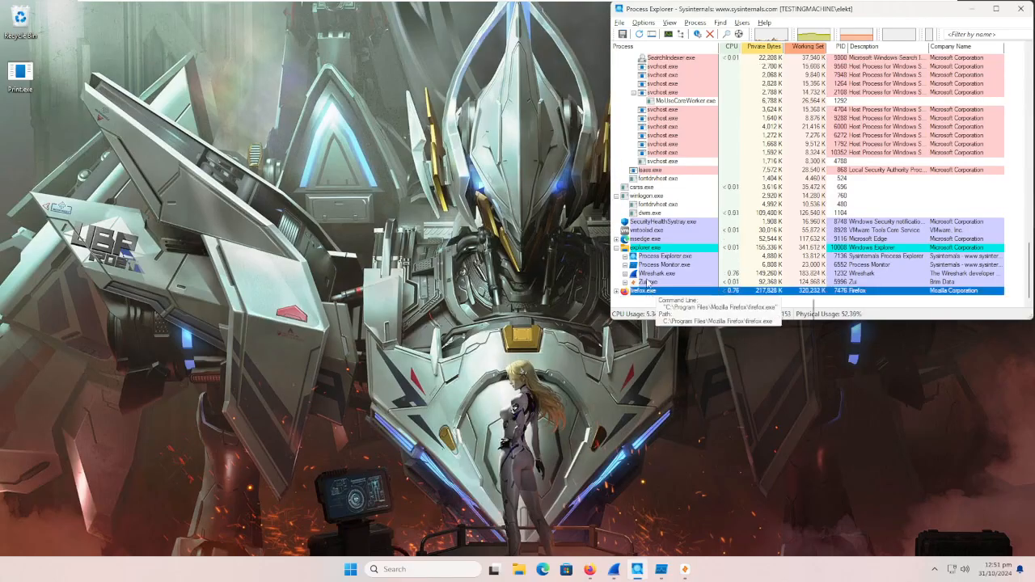
# Step: Open the properties of the svchost.exe process with PID 4788, check its image and TCP/IP information, and close them
pyautogui.scroll(5, 712, 275)
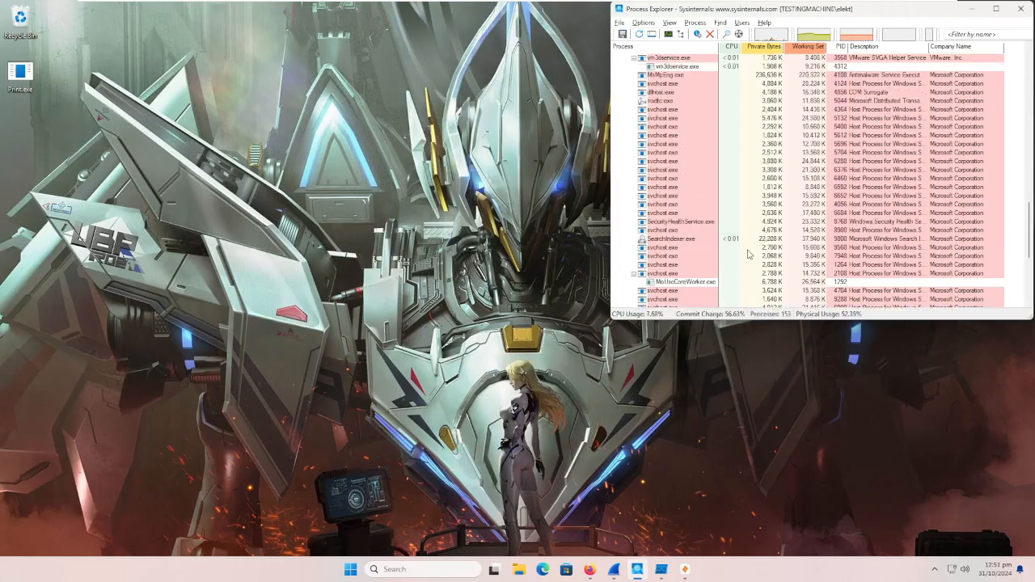
pyautogui.scroll(-1, 729, 287)
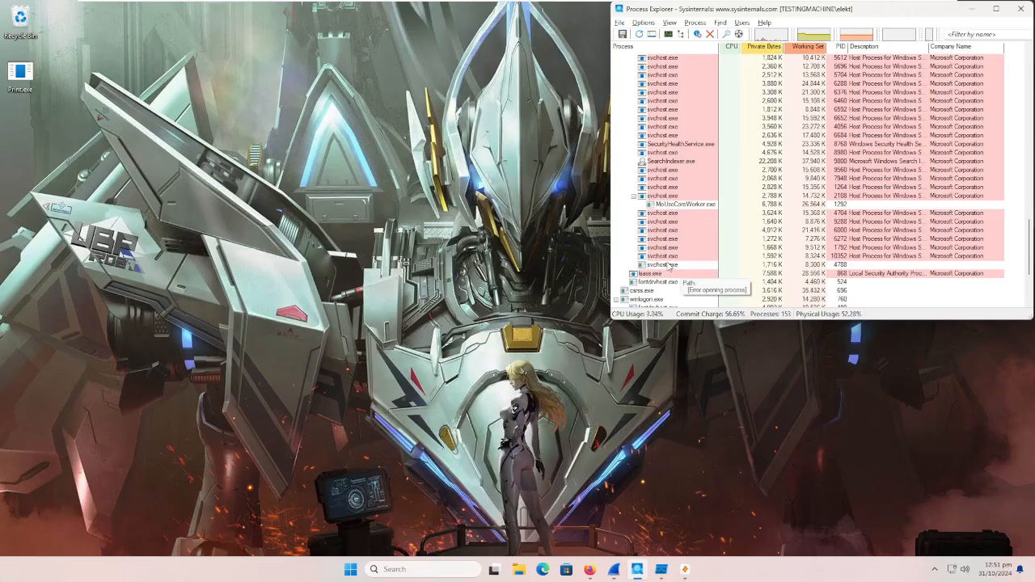
pyautogui.click(668, 268)
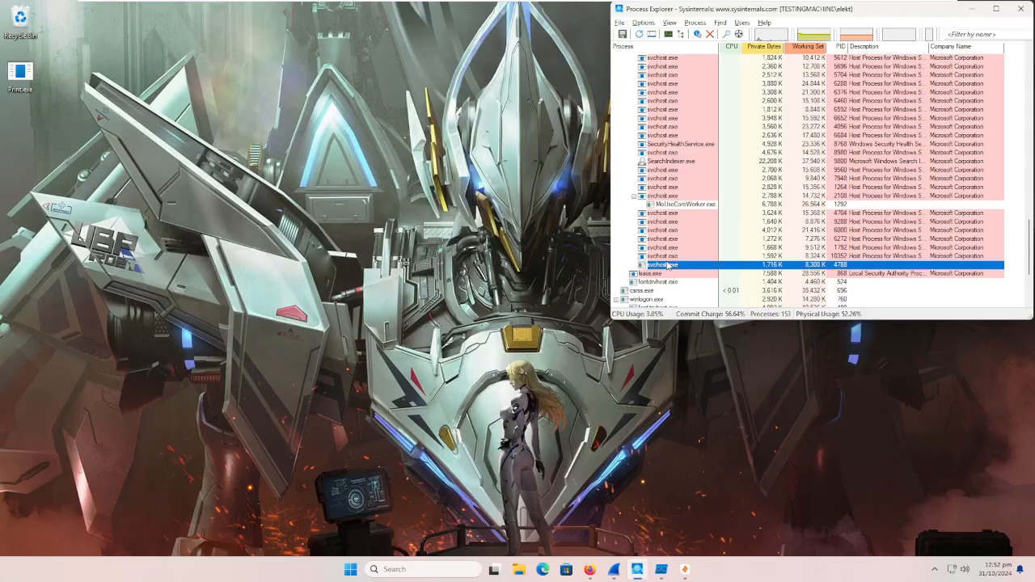
pyautogui.rightClick(668, 268)
pyautogui.click(702, 397)
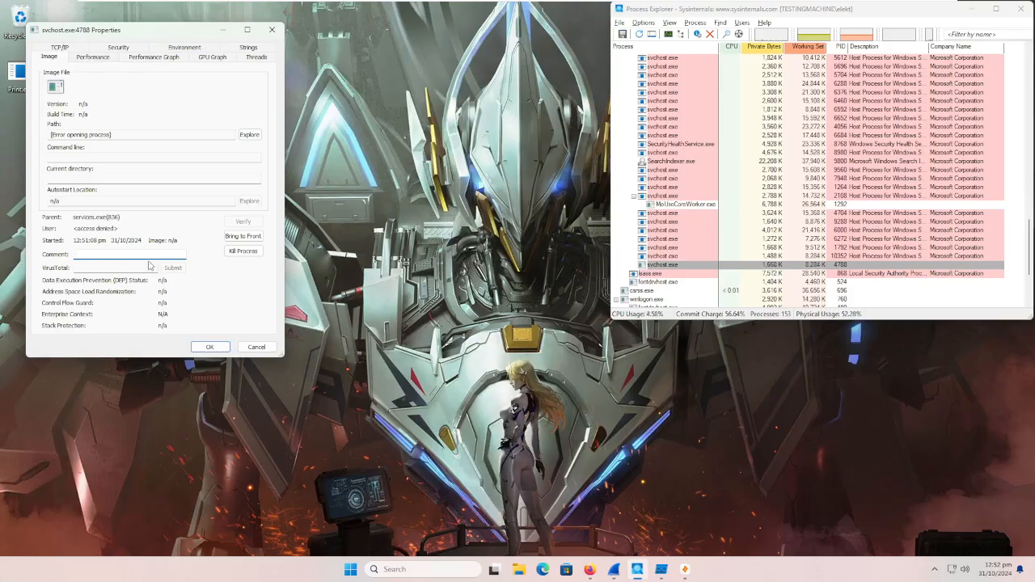
pyautogui.click(247, 49)
pyautogui.click(42, 47)
pyautogui.click(69, 50)
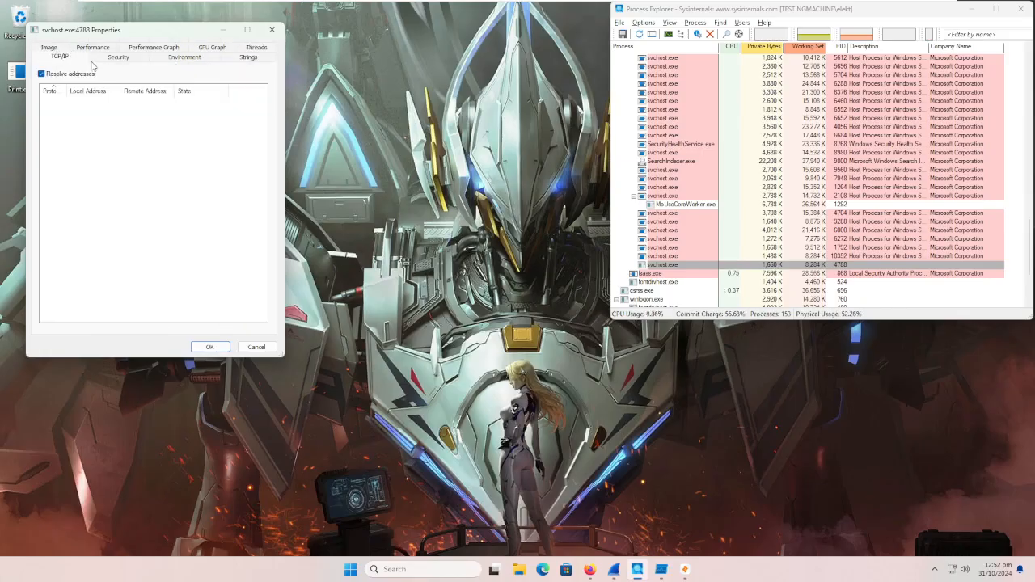
pyautogui.click(272, 30)
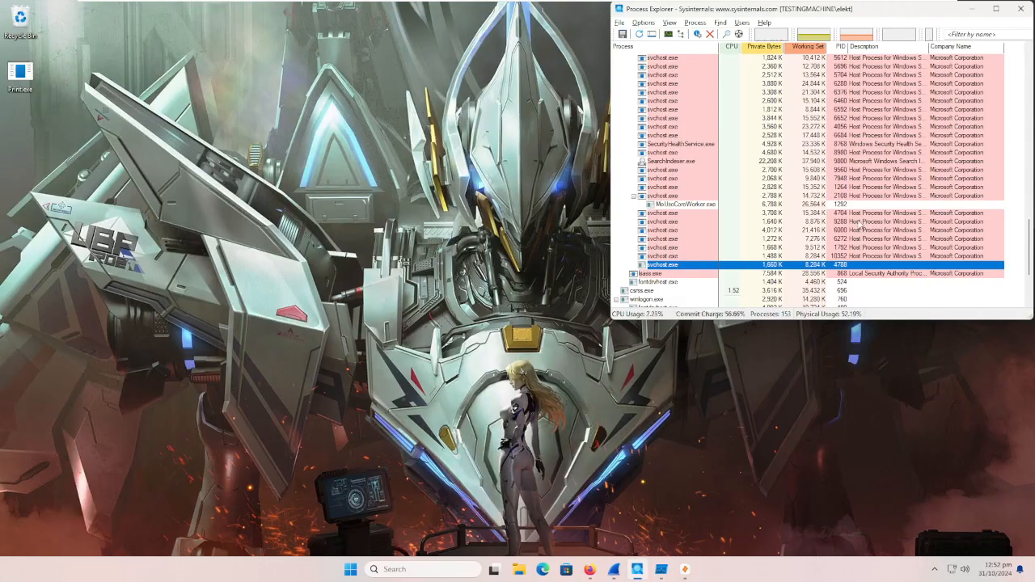
# Step: Look through the svchost.exe entries and their child processes in the process tree for anything suspicious
pyautogui.scroll(-1, 682, 276)
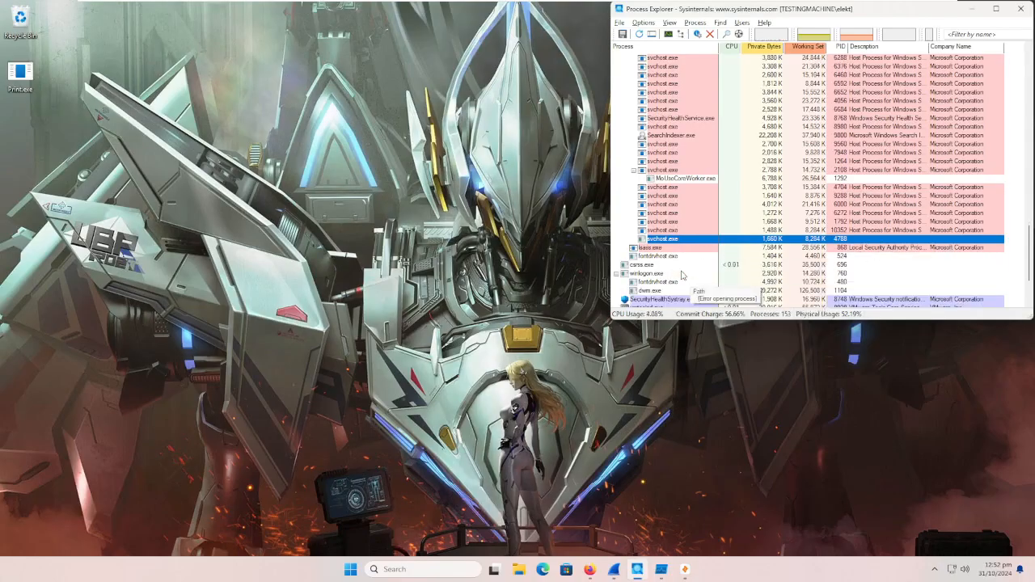
pyautogui.scroll(3, 681, 276)
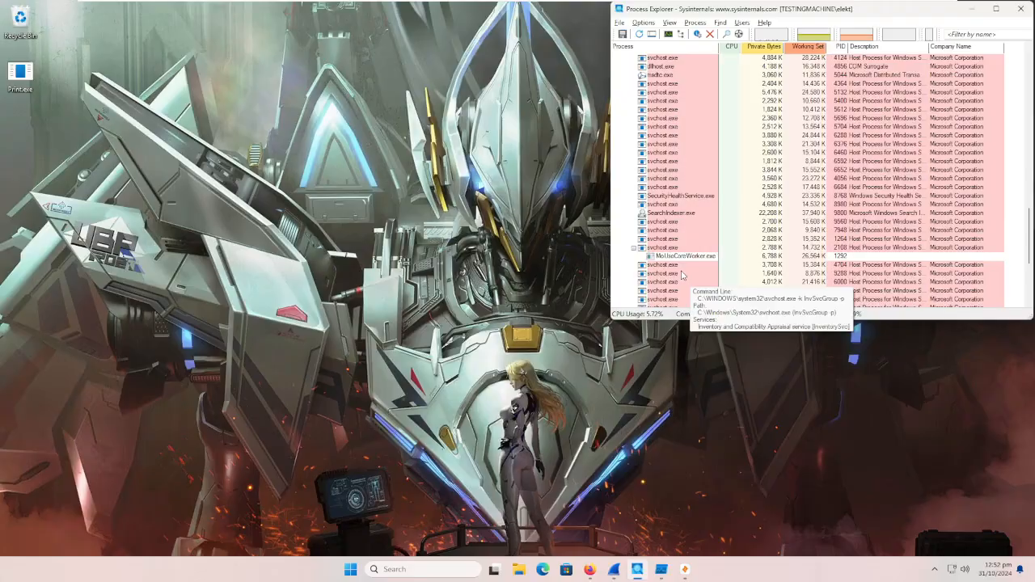
pyautogui.scroll(3, 700, 285)
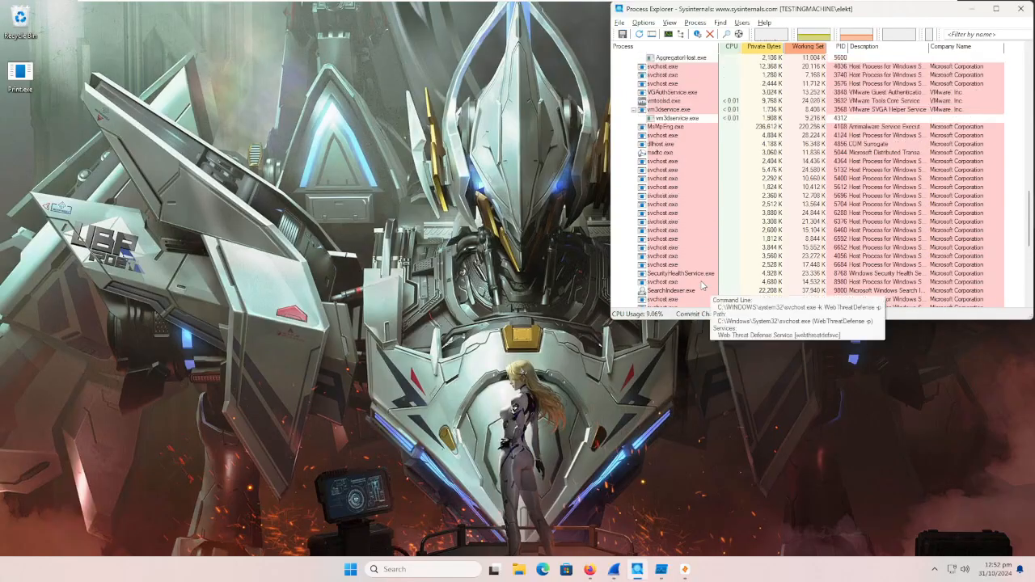
pyautogui.scroll(1, 701, 284)
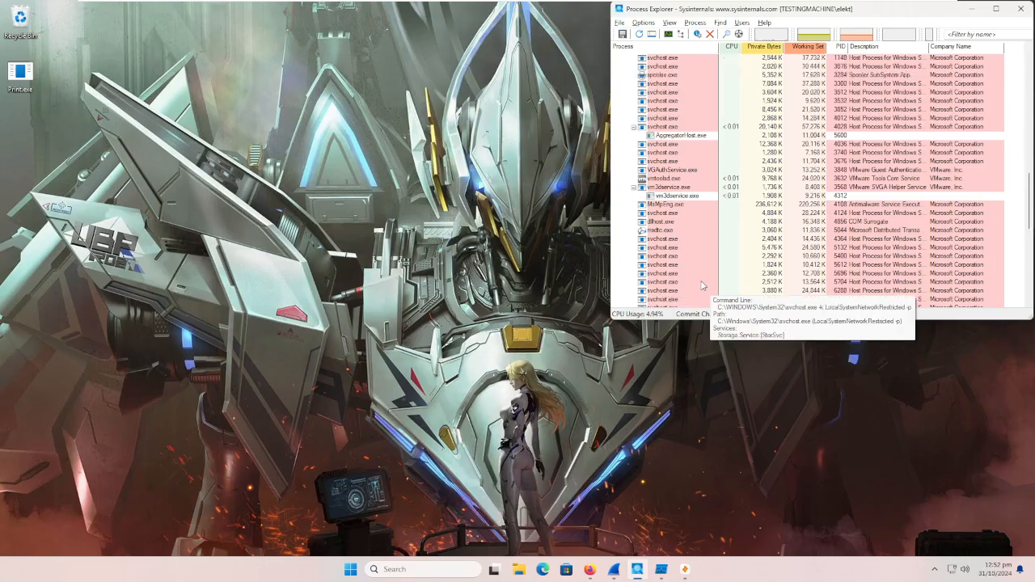
pyautogui.scroll(6, 696, 279)
pyautogui.scroll(5, 681, 266)
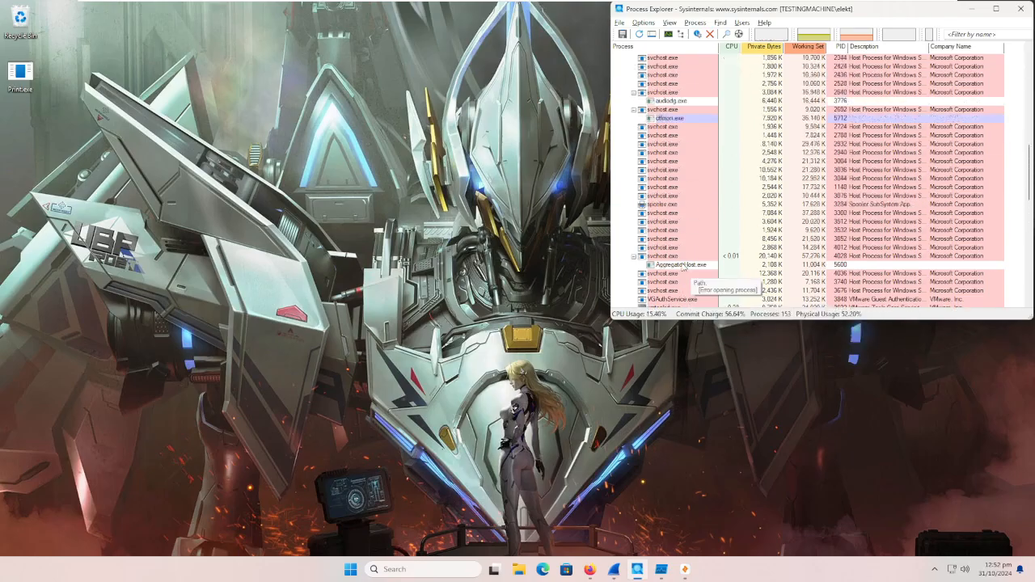
pyautogui.scroll(4, 682, 266)
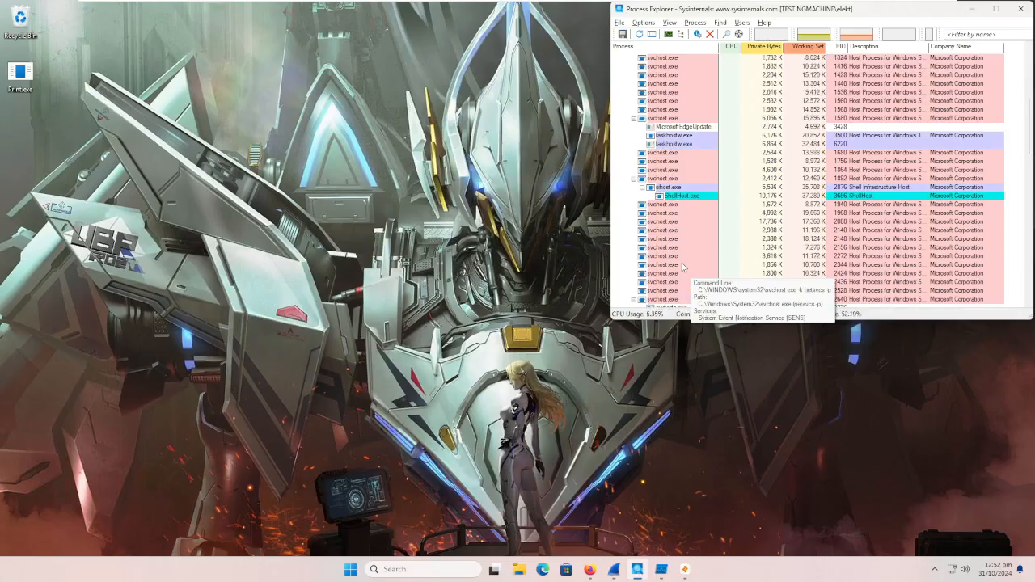
pyautogui.scroll(2, 681, 261)
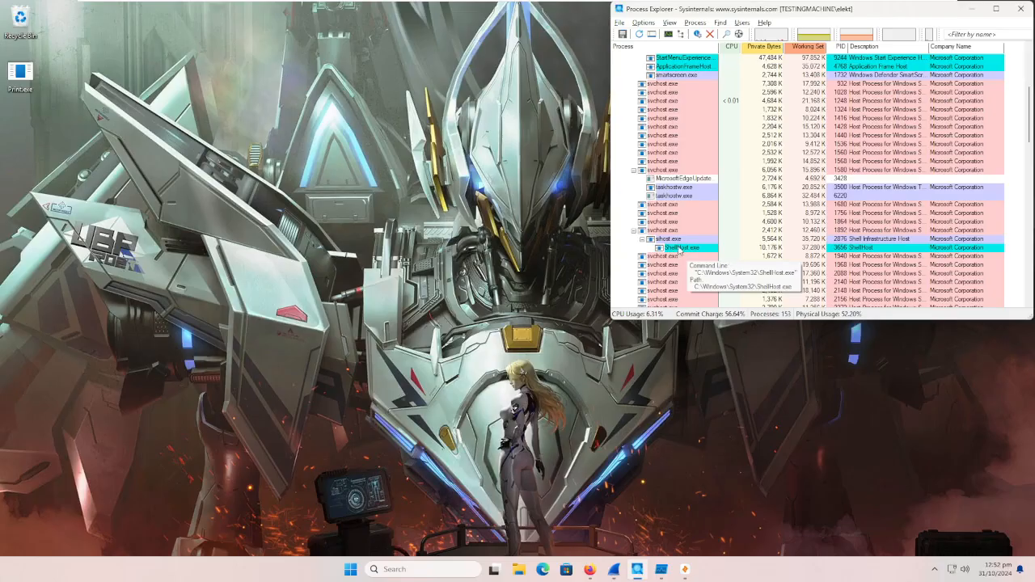
pyautogui.scroll(2, 680, 250)
pyautogui.scroll(-2, 682, 266)
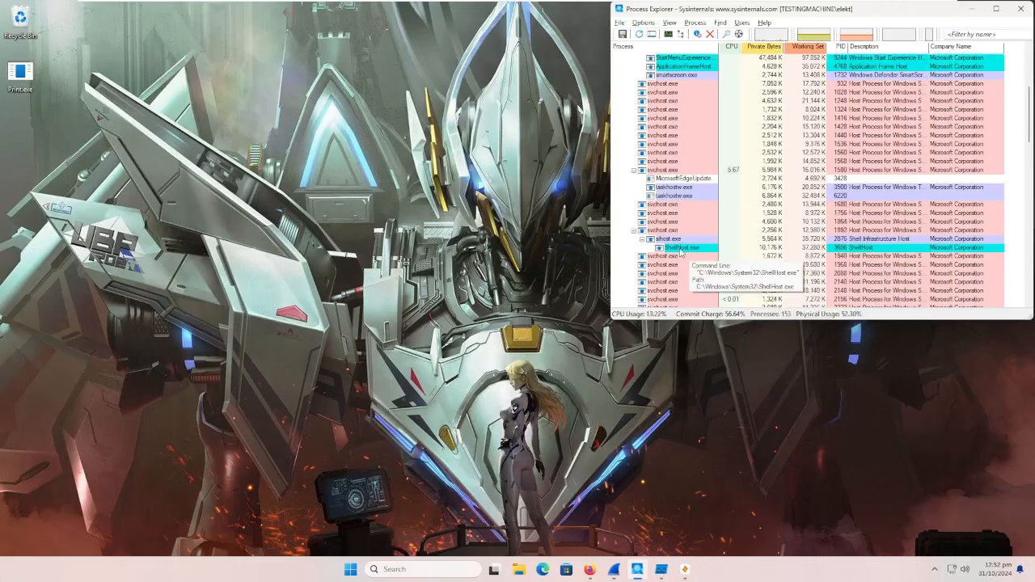
# Step: Open the properties of ShellHost.exe, check its TCP/IP, image and security information, and close them
pyautogui.rightClick(681, 250)
pyautogui.click(732, 379)
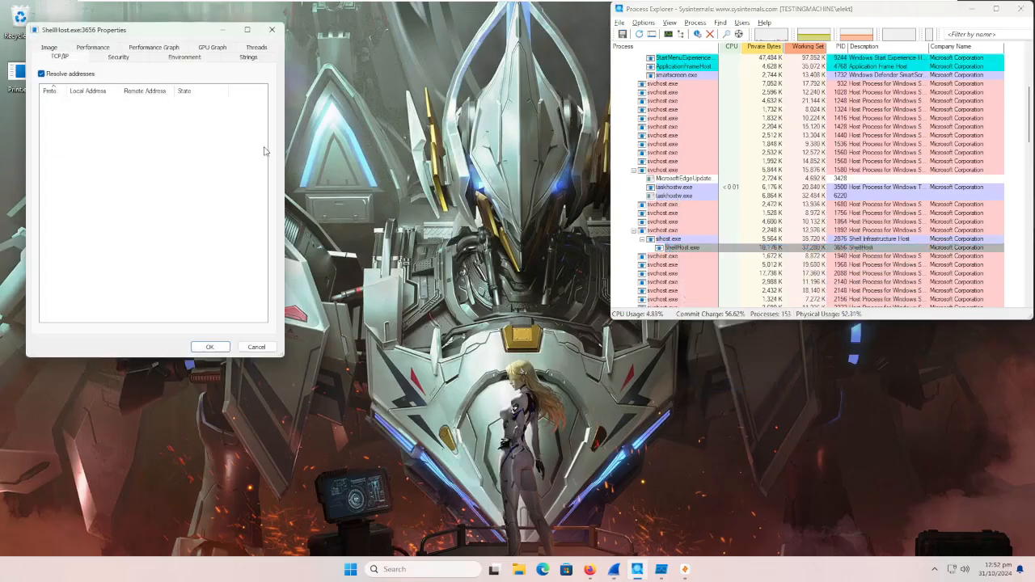
pyautogui.click(50, 48)
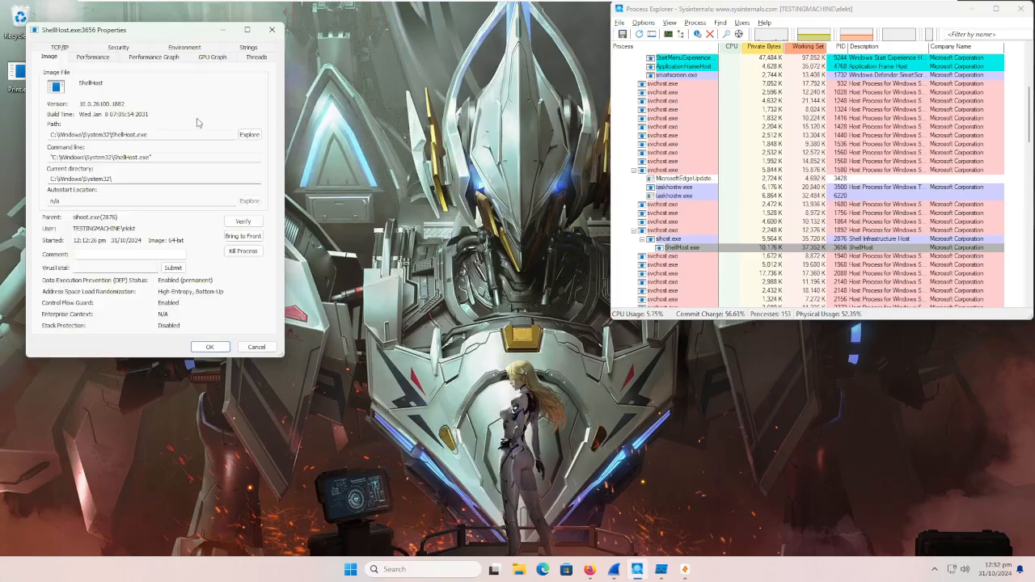
pyautogui.click(118, 47)
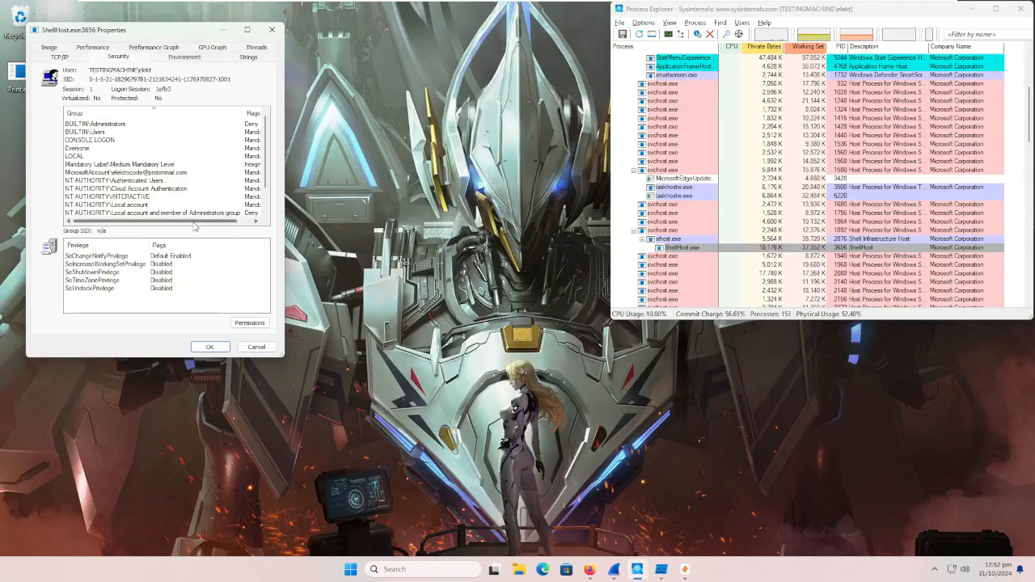
pyautogui.click(272, 30)
# Step: Look through the whole process tree once more for suspicious entries and minimize Process Explorer
pyautogui.scroll(2, 793, 232)
pyautogui.scroll(4, 793, 232)
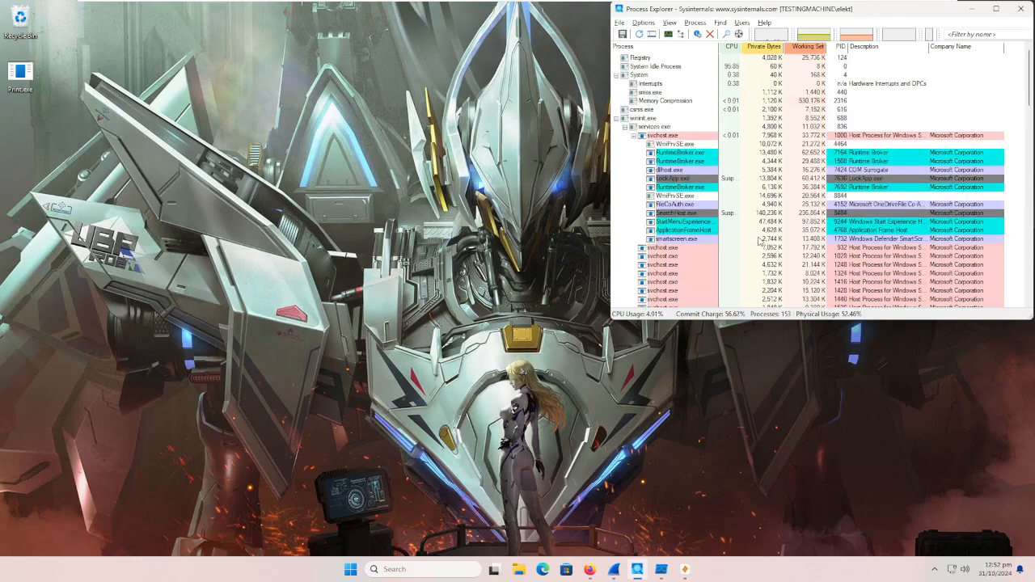
pyautogui.scroll(-15, 762, 235)
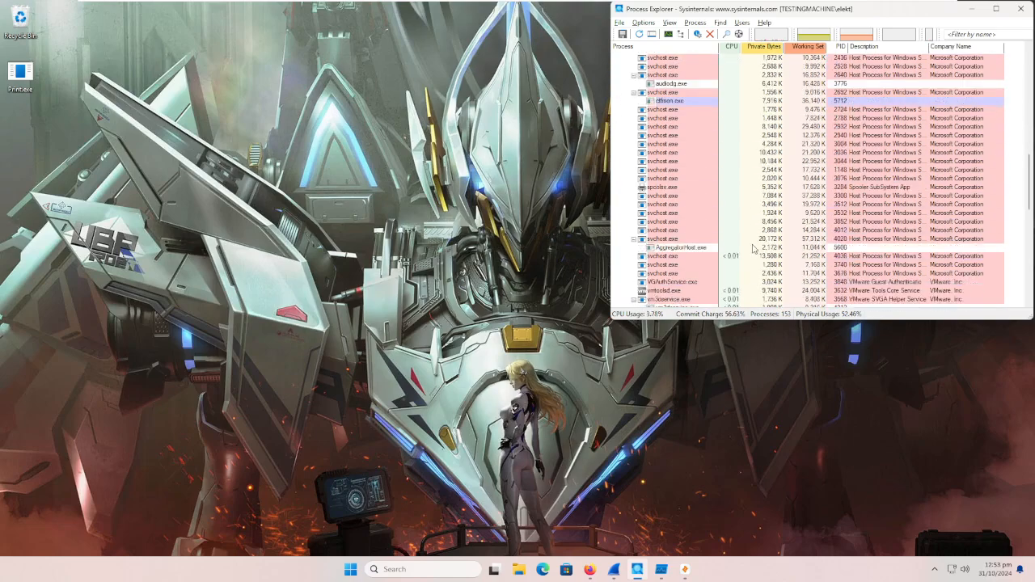
pyautogui.scroll(-5, 752, 245)
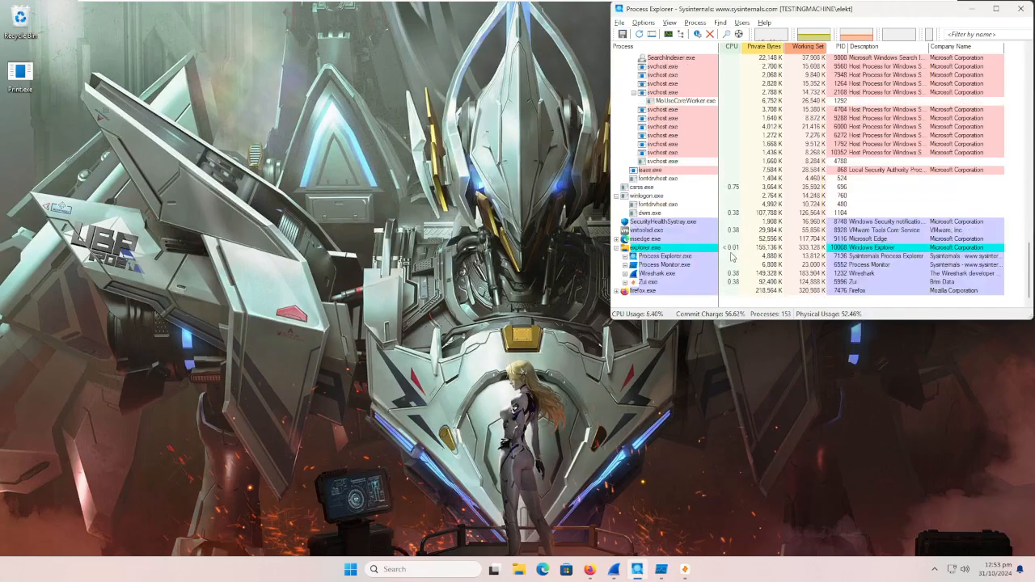
pyautogui.click(972, 9)
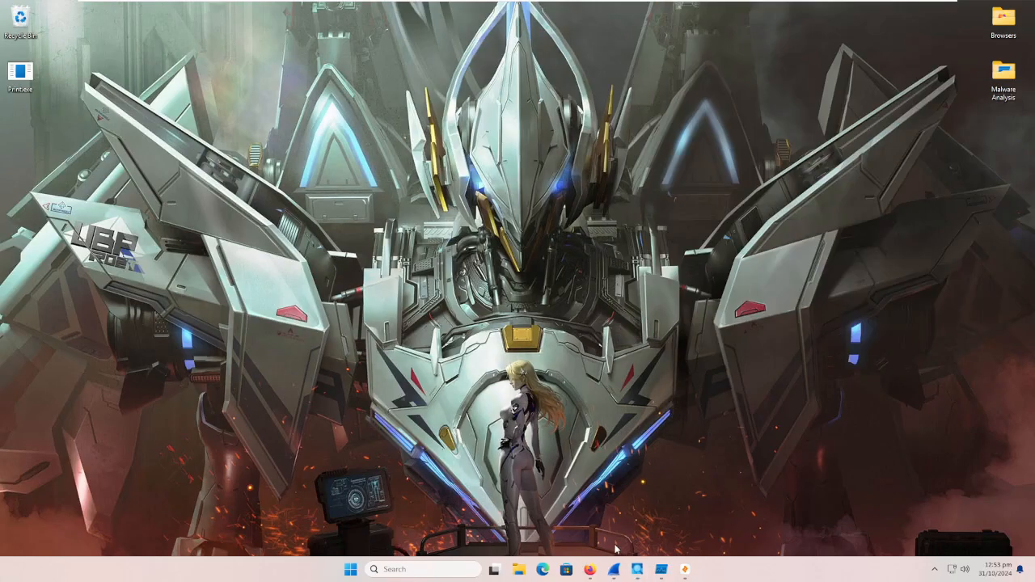
# Step: Switch to Wireshark, stop the live capture on Ethernet0 and save it as 1.pcapng in the Documents folder
pyautogui.click(614, 569)
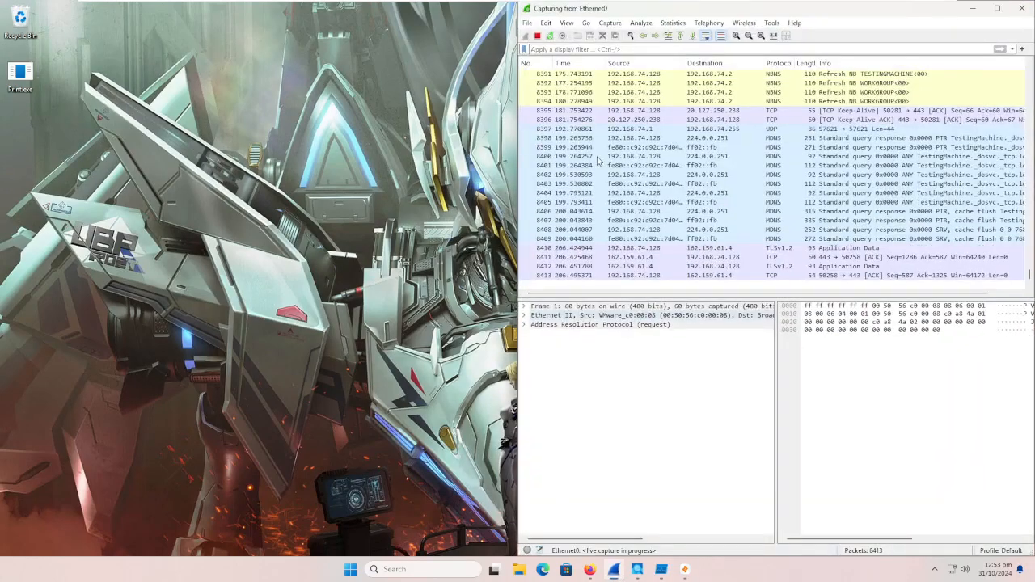
pyautogui.click(537, 37)
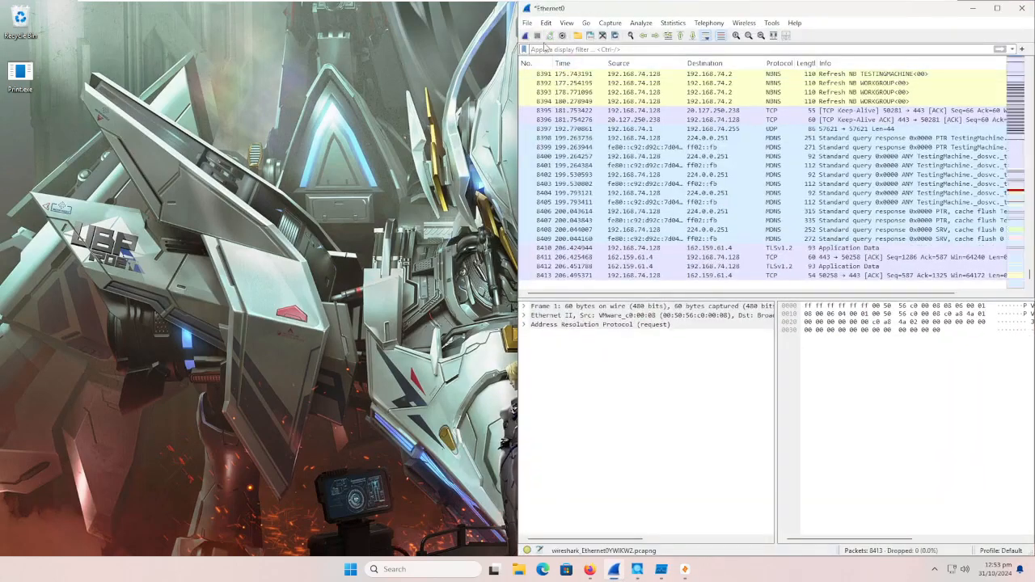
pyautogui.hotkey('ctrl', 's')
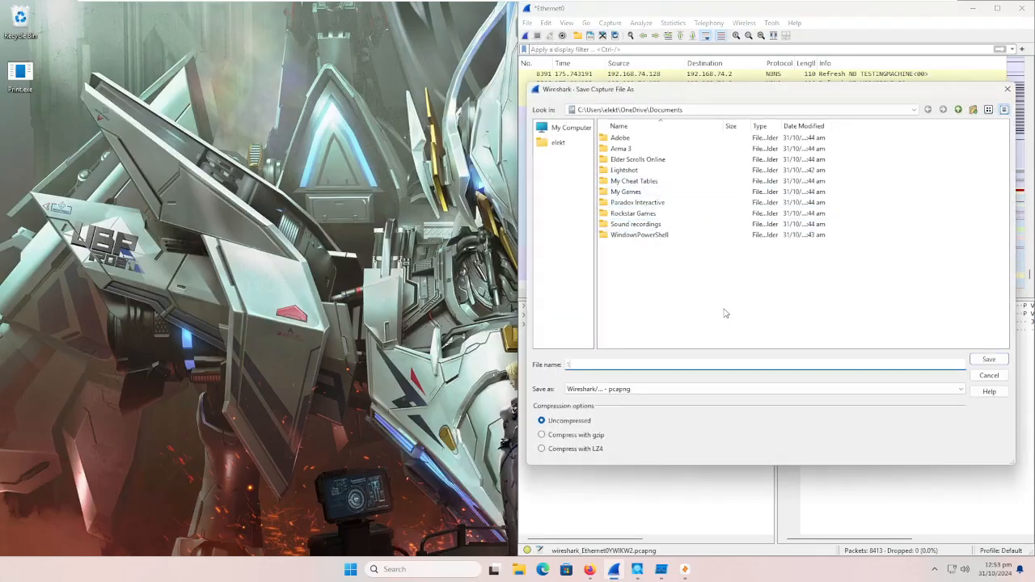
pyautogui.click(983, 362)
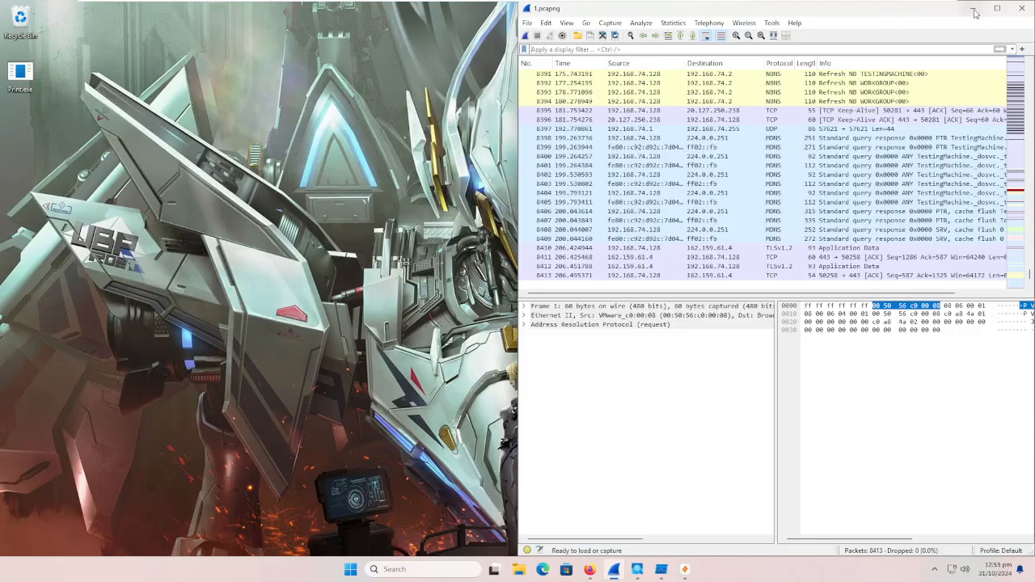
# Step: Switch to Zui, import the capture file 1.pcapng from the Documents folder, and minimize the window
pyautogui.click(685, 569)
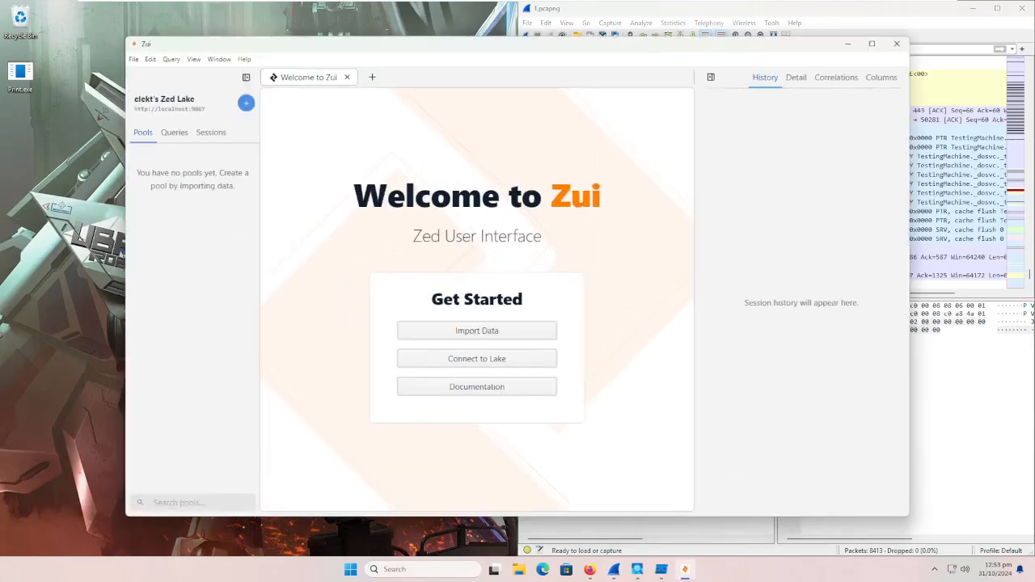
pyautogui.click(245, 103)
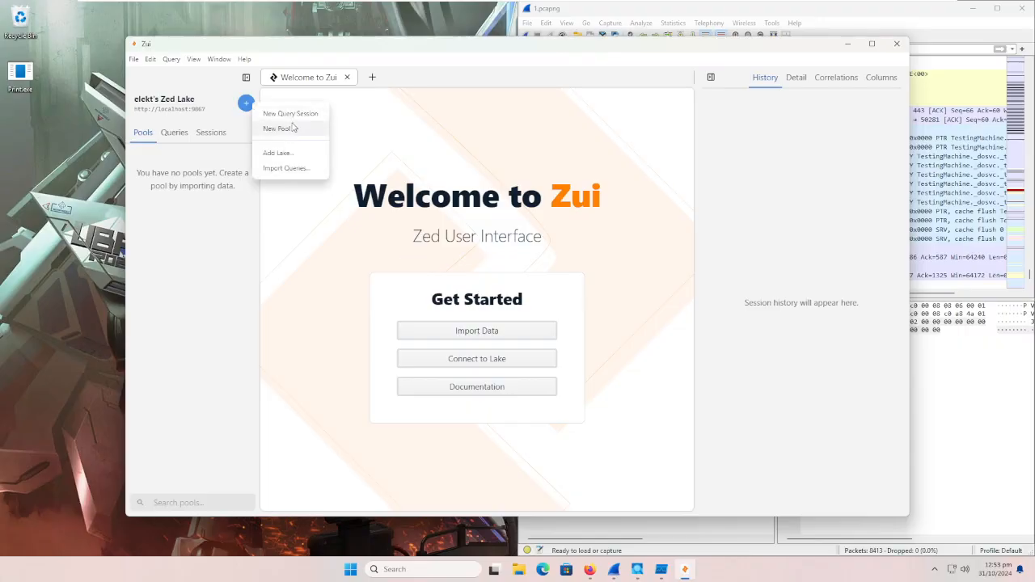
pyautogui.click(536, 426)
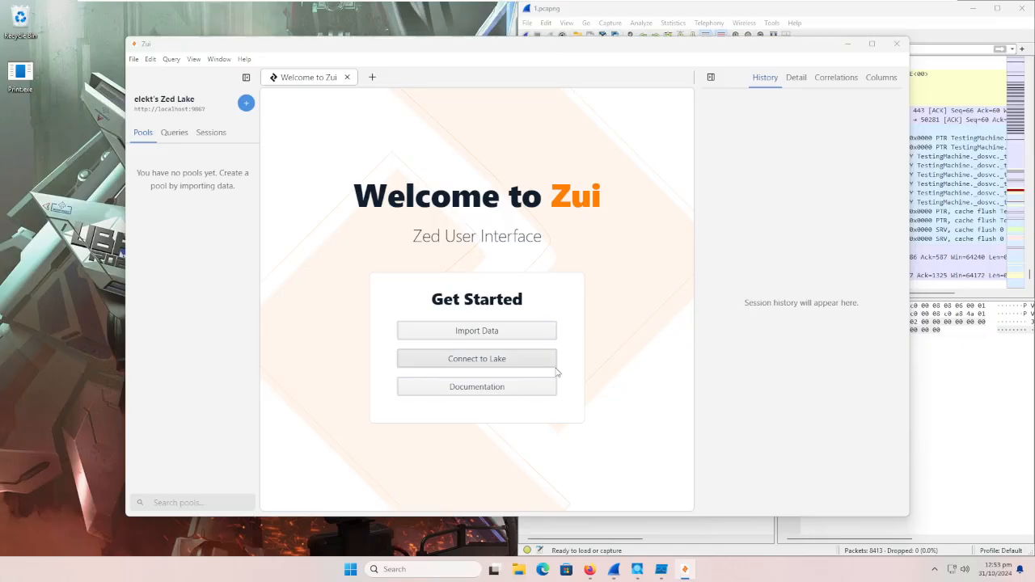
pyautogui.click(500, 328)
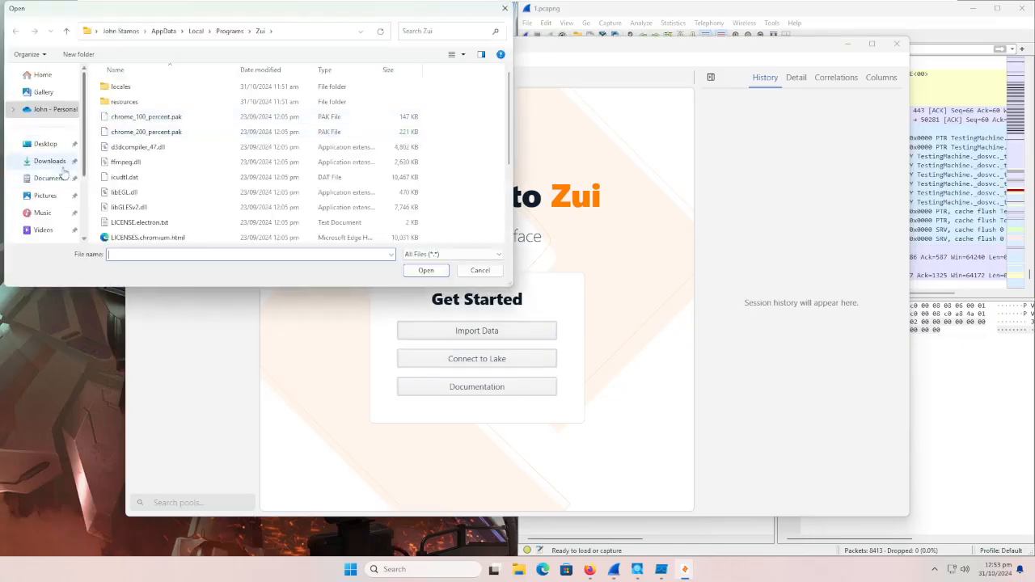
pyautogui.click(54, 178)
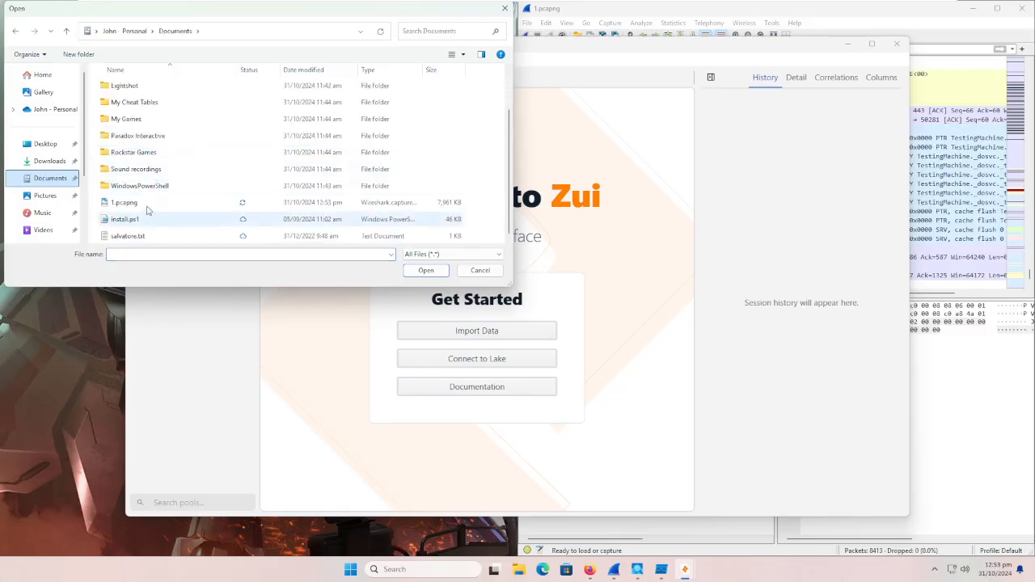
pyautogui.doubleClick(148, 202)
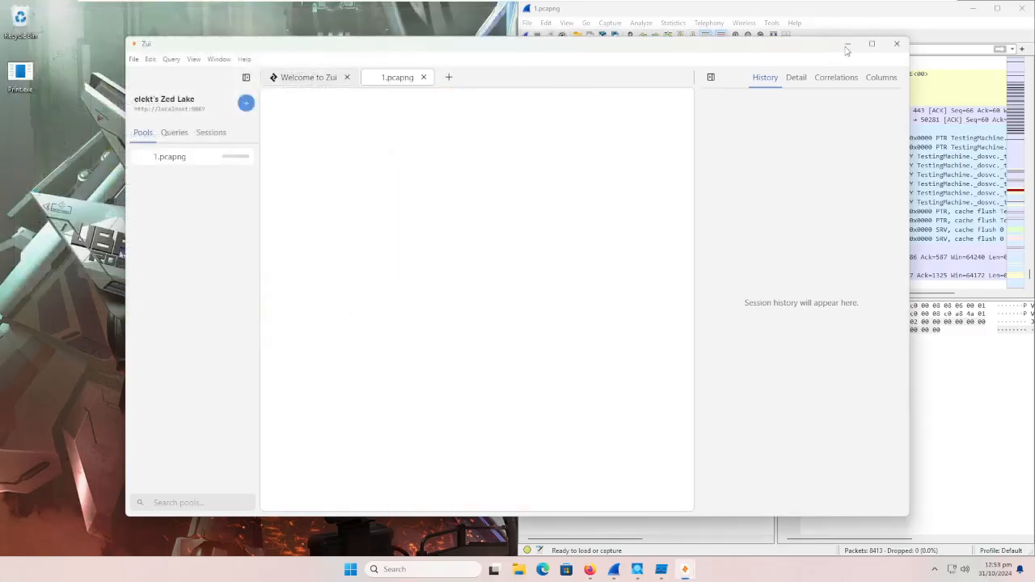
pyautogui.click(846, 45)
# Step: Switch to Firefox with the VirusTotal report and place its window side by side with Wireshark
pyautogui.scroll(5, 765, 267)
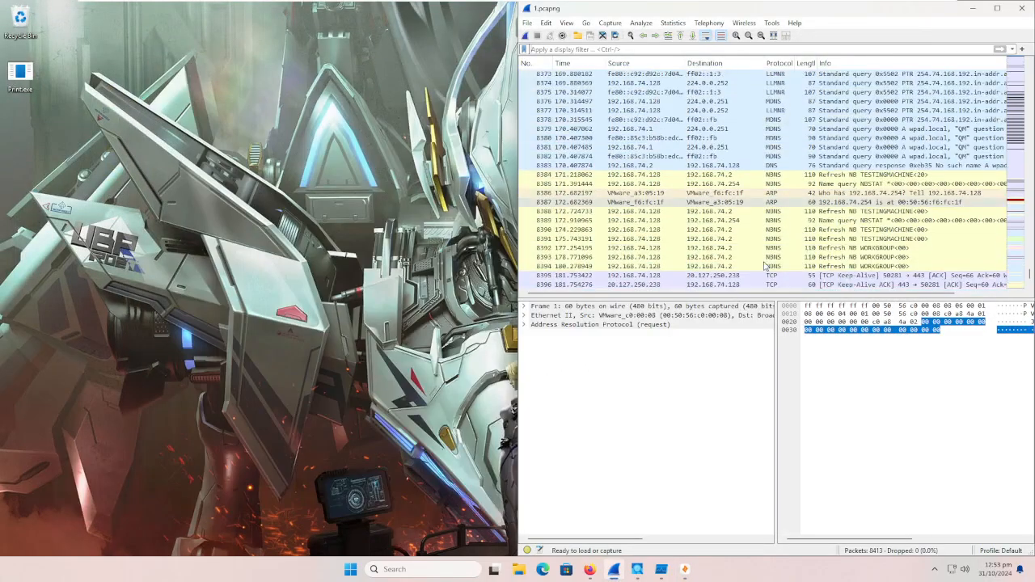
pyautogui.click(596, 571)
pyautogui.moveTo(525, 14); pyautogui.dragTo(2, 126)
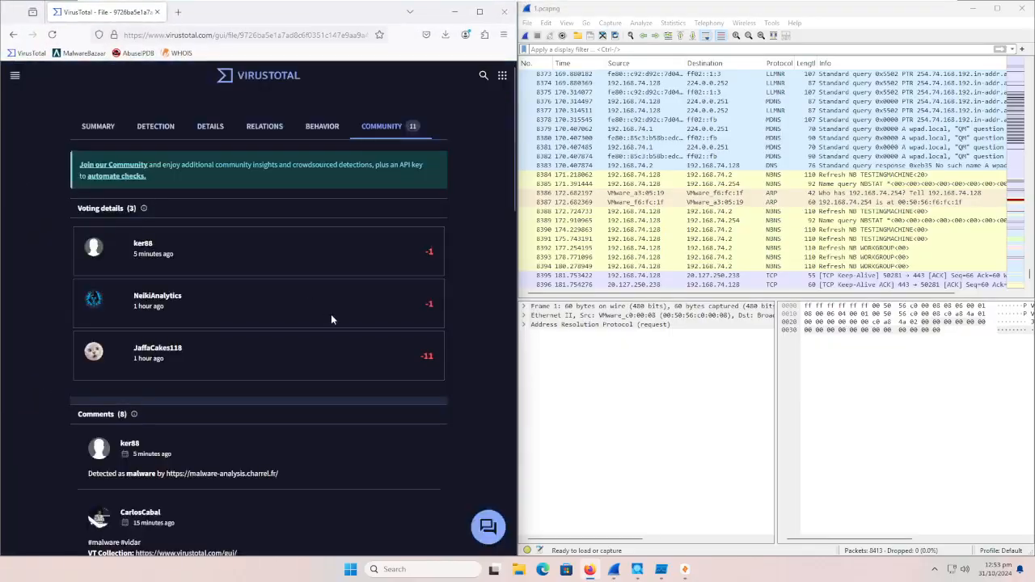
# Step: Review the vendor detections and file details in the VirusTotal report and open its related URLs, domains and IP addresses
pyautogui.click(149, 130)
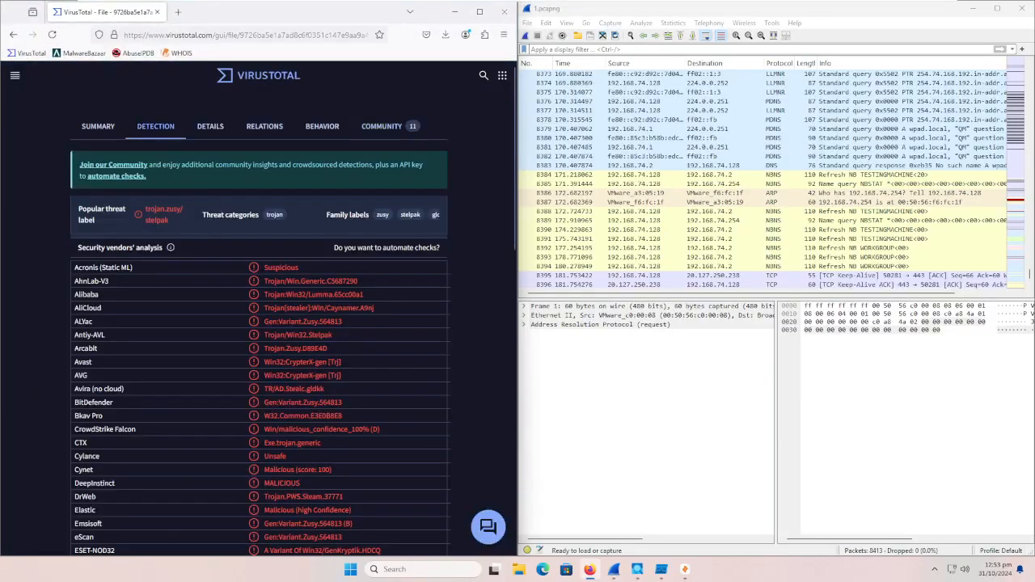
pyautogui.click(210, 128)
pyautogui.scroll(-5, 242, 338)
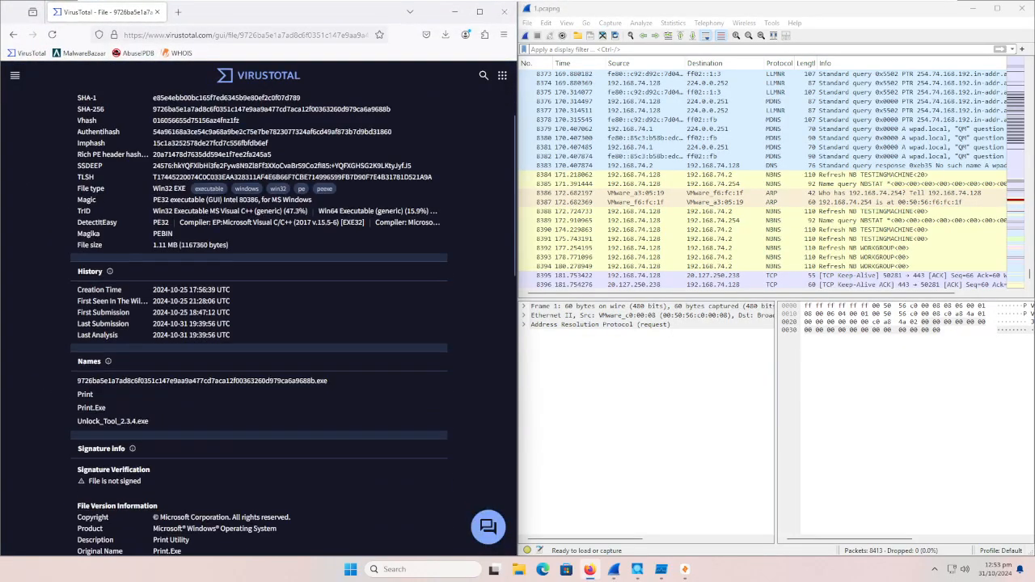
pyautogui.scroll(5, 242, 338)
pyautogui.click(264, 126)
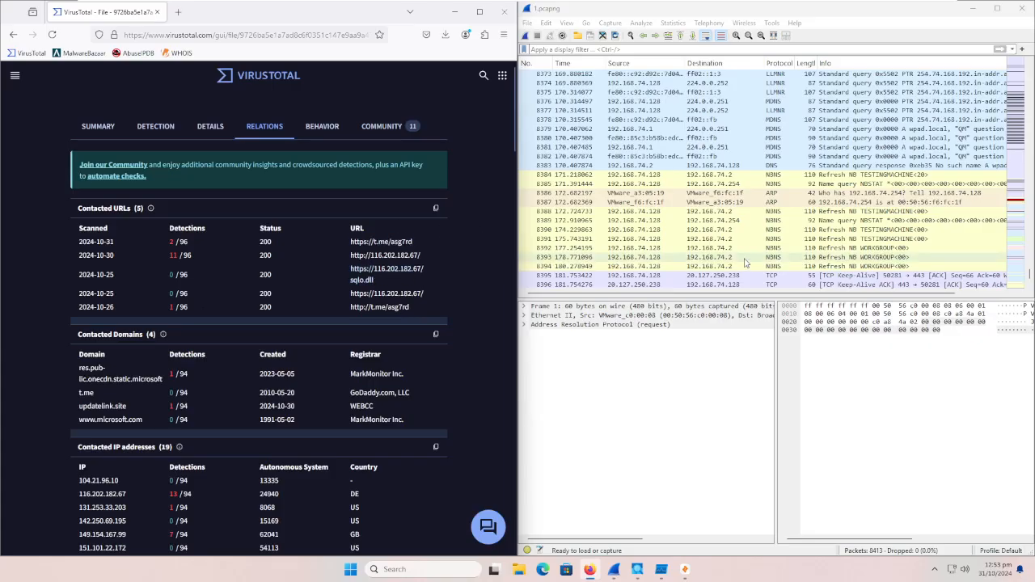
# Step: Examine the earlier packets in the Wireshark capture for traffic with the IP addresses listed by VirusTotal
pyautogui.click(1015, 101)
pyautogui.click(1015, 101)
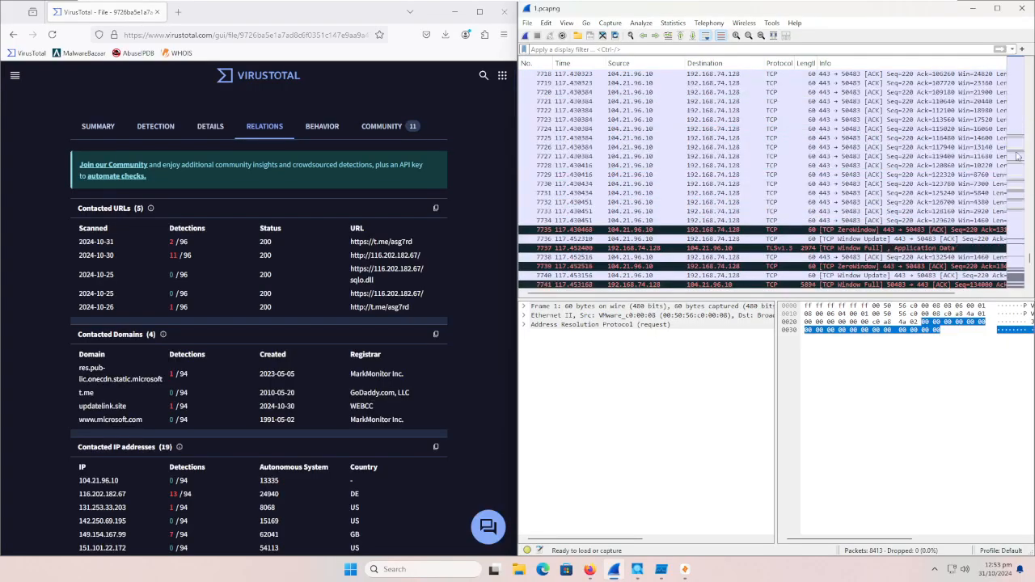
pyautogui.scroll(-10, 1021, 281)
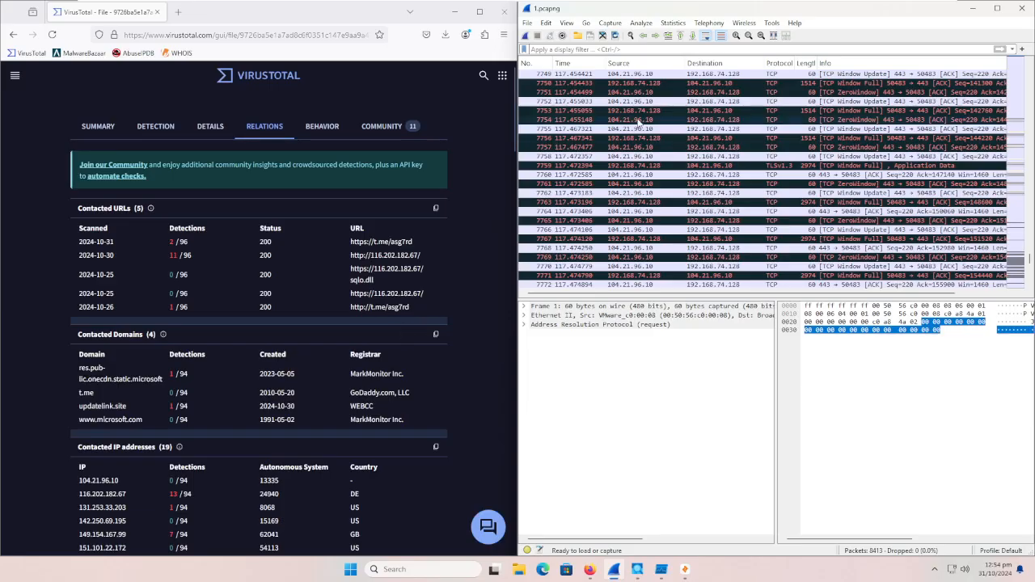
# Step: Open the VirusTotal report for contacted IP 104.21.96.10 in a new tab, try to reanalyze it in a maximized window, and close the tab
pyautogui.scroll(-5, 324, 428)
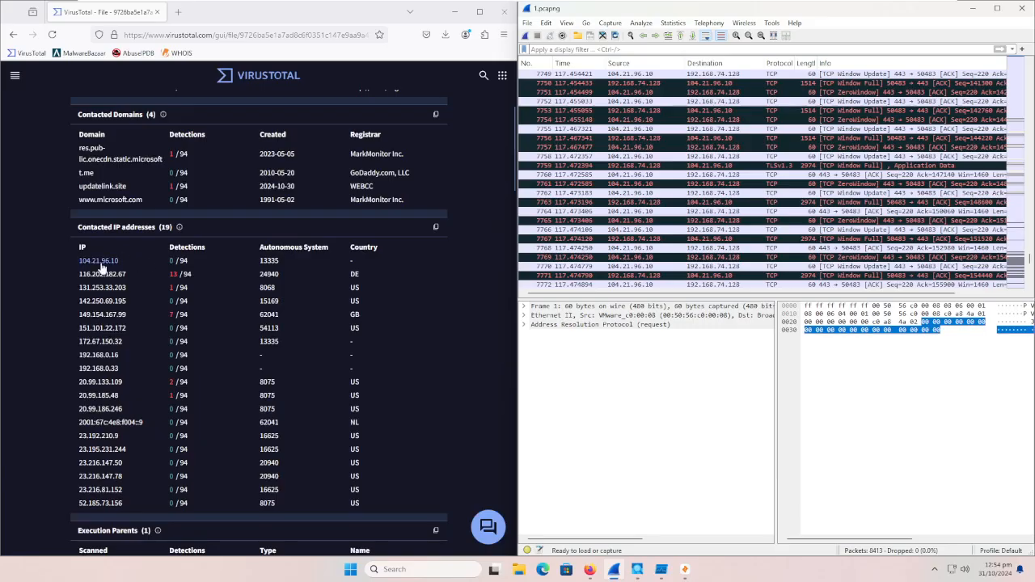
pyautogui.rightClick(102, 260)
pyautogui.click(113, 268)
pyautogui.click(227, 11)
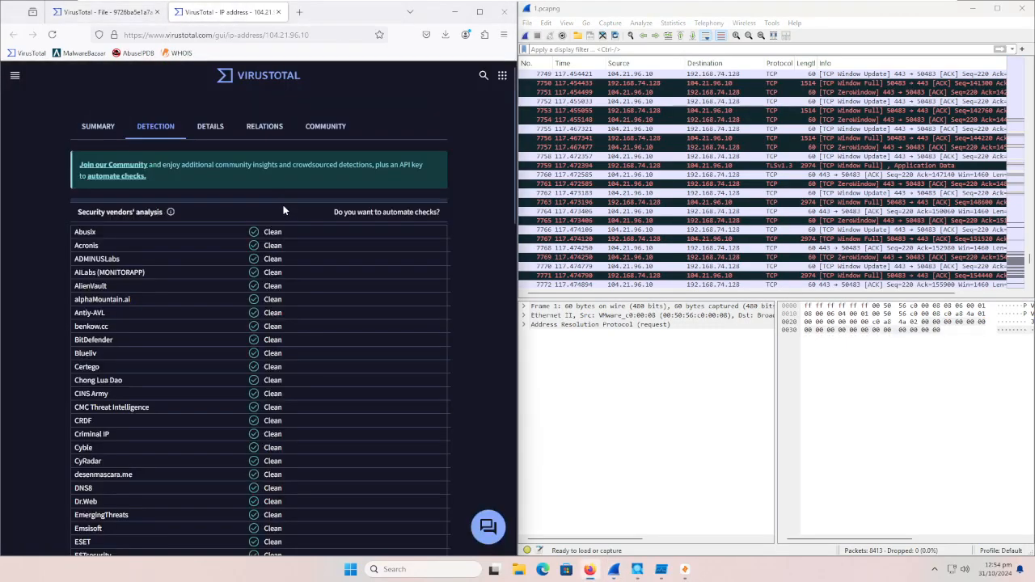
pyautogui.click(478, 12)
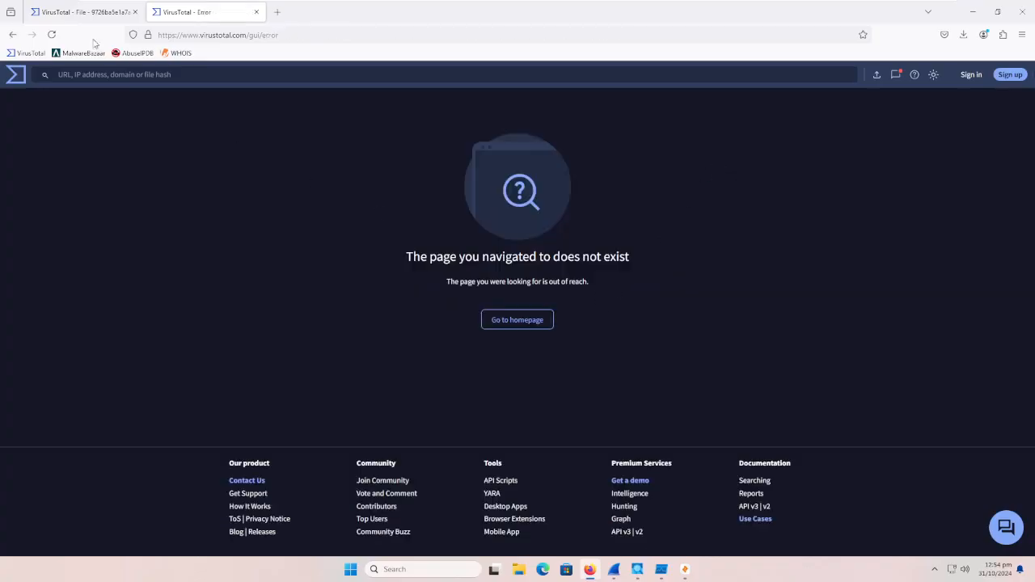
pyautogui.rightClick(14, 34)
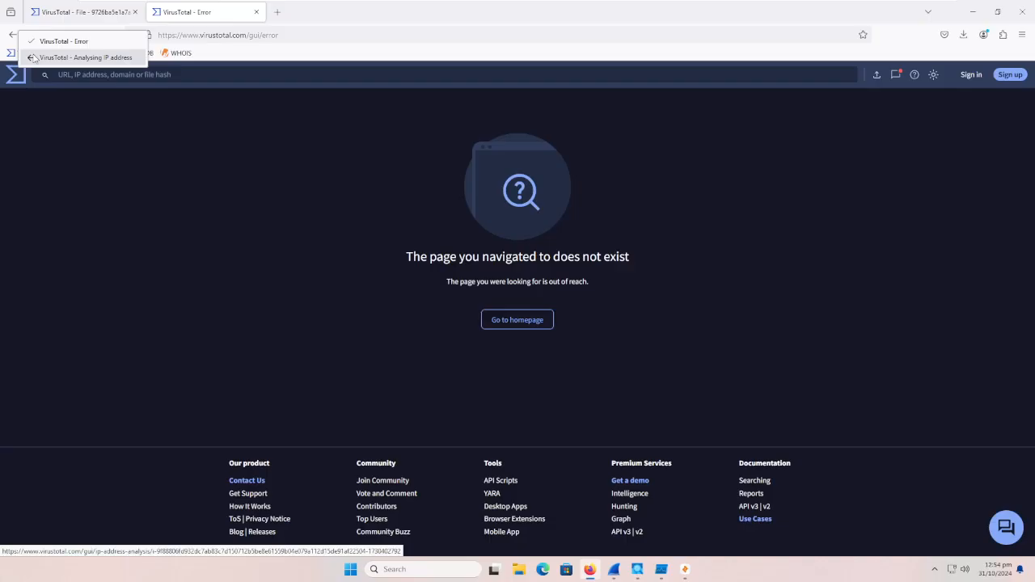
pyautogui.click(321, 172)
pyautogui.click(256, 12)
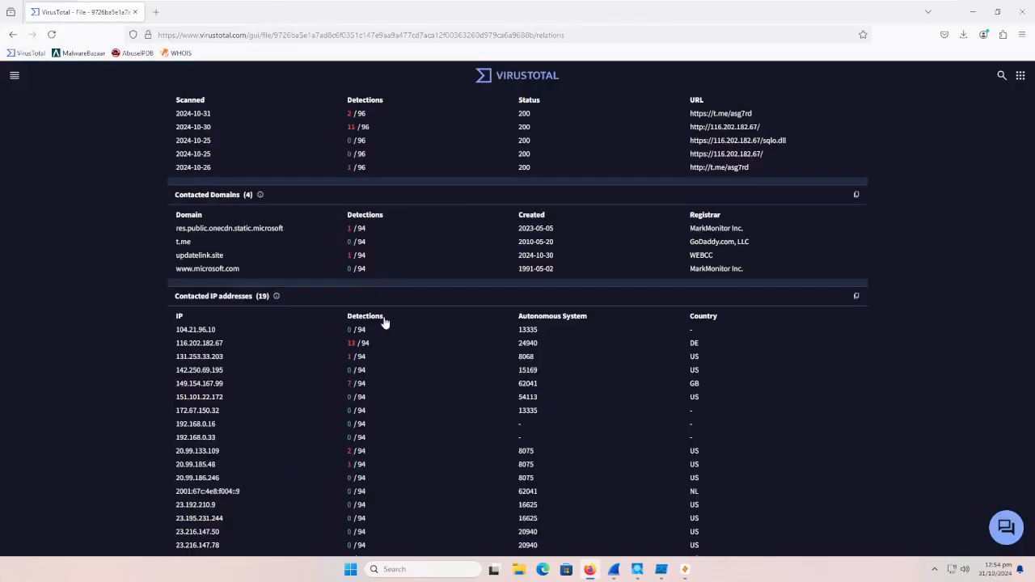
# Step: Try again to reanalyze 104.21.96.10 from a new VirusTotal tab, close the tab and restore the browser beside Wireshark
pyautogui.scroll(-1, 243, 311)
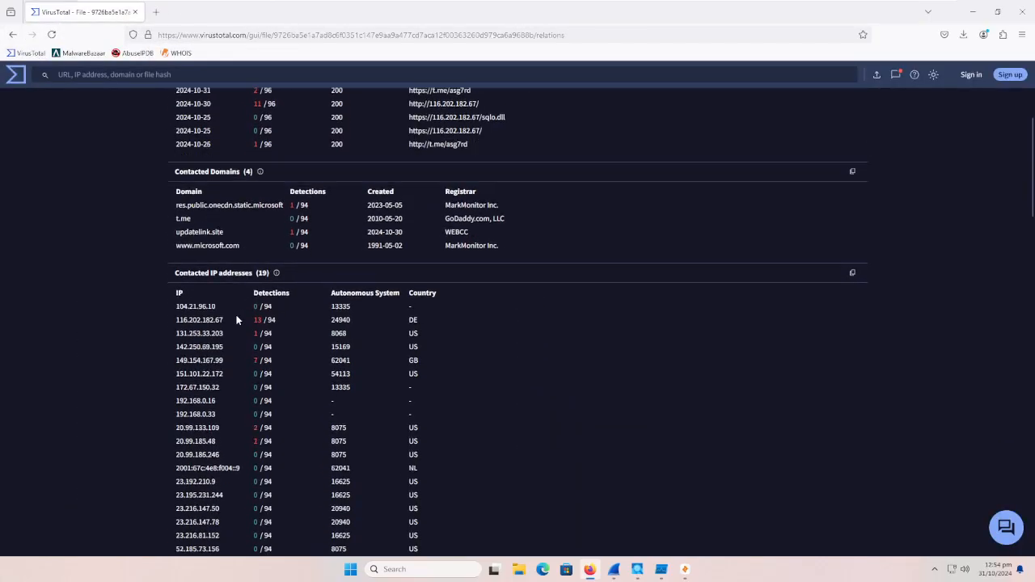
pyautogui.rightClick(213, 275)
pyautogui.click(220, 287)
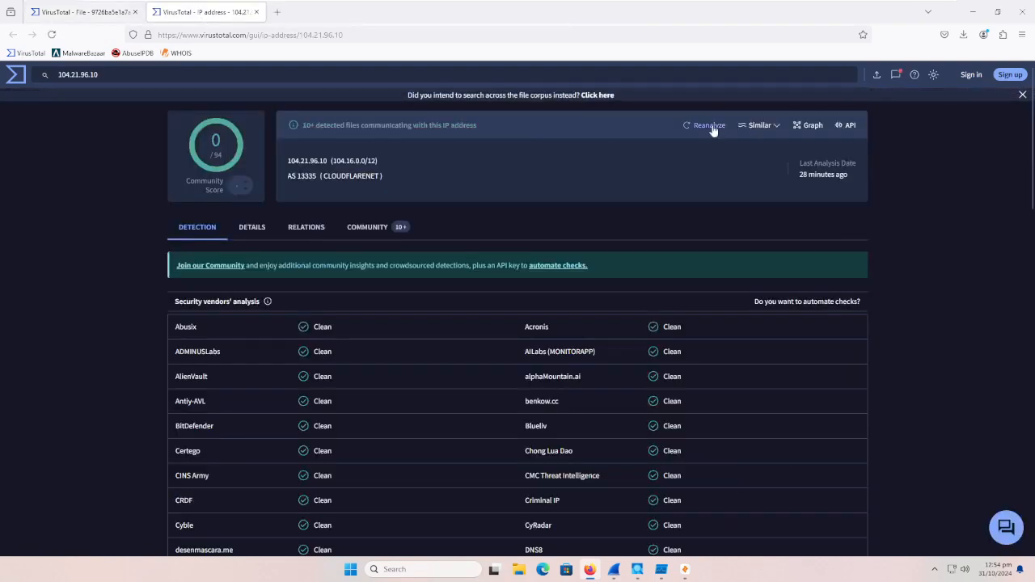
pyautogui.click(714, 126)
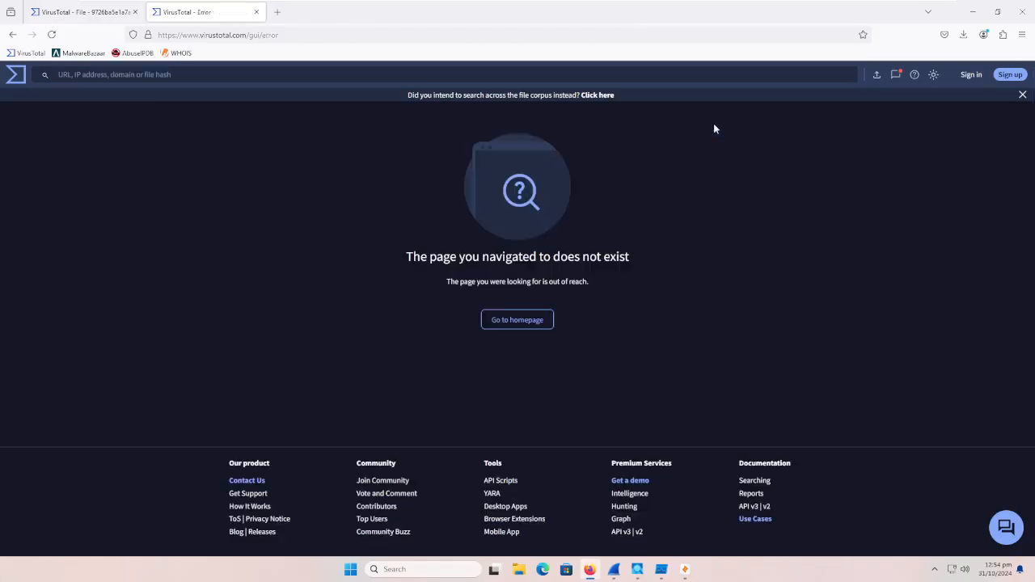
pyautogui.click(257, 11)
pyautogui.doubleClick(335, 23)
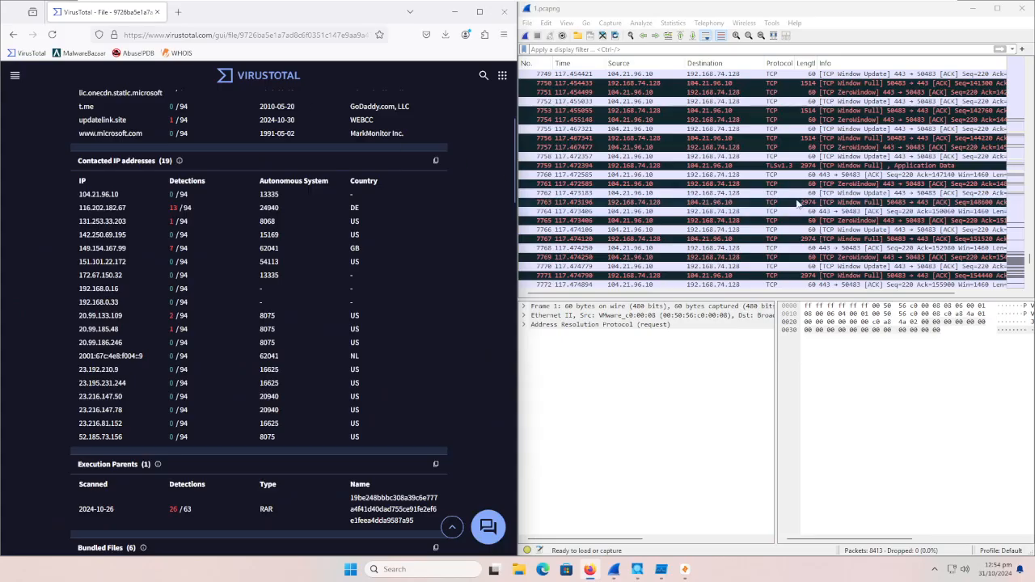
# Step: Check the capture for traffic with the flagged address using the display filter ip.addr == 116.202.182.67, and clear the filter
pyautogui.scroll(-4, 802, 204)
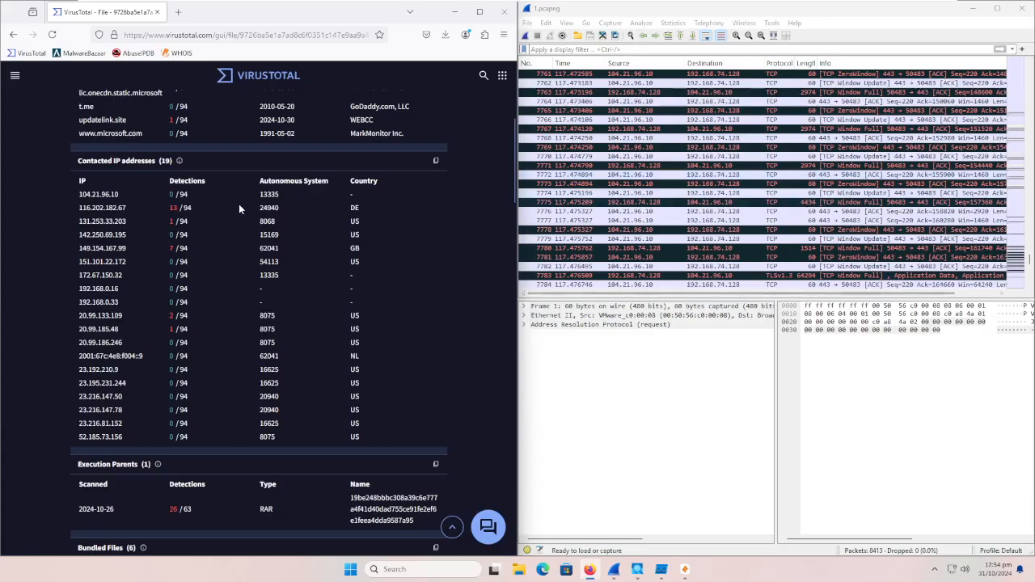
pyautogui.scroll(-14, 784, 232)
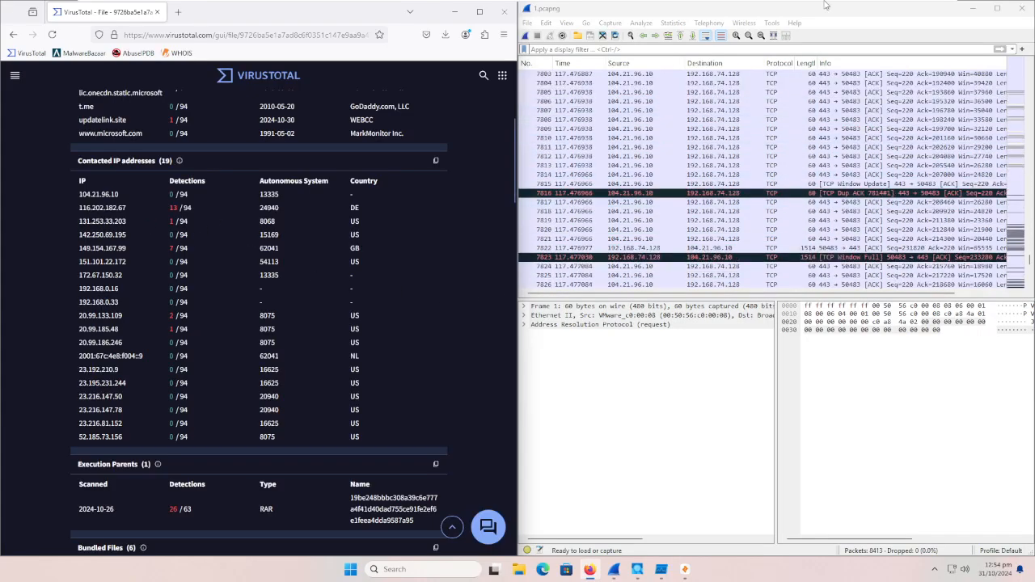
pyautogui.click(778, 9)
pyautogui.write('p.addr')
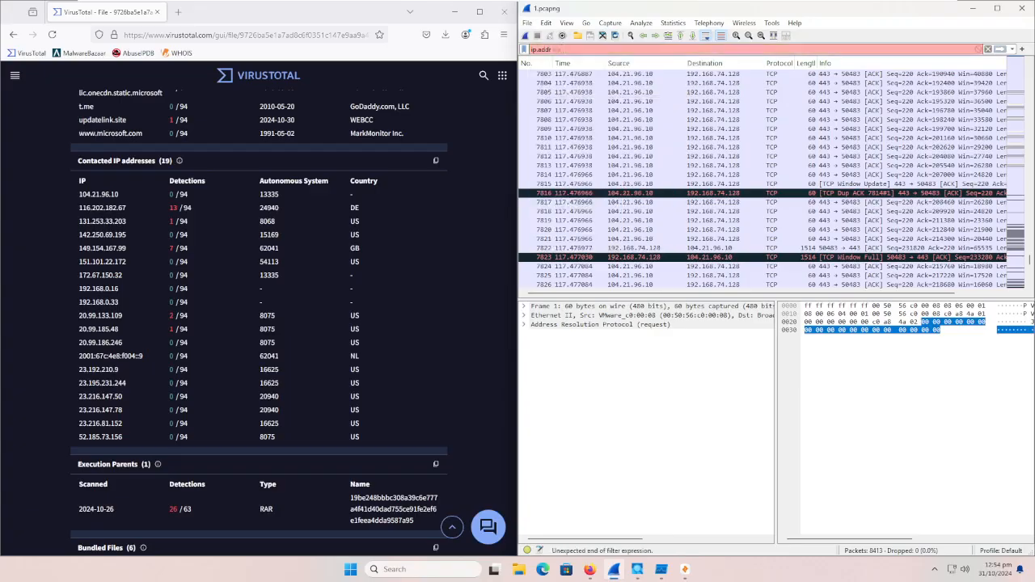
pyautogui.write(' == 116.202.182.64')
pyautogui.press('Return')
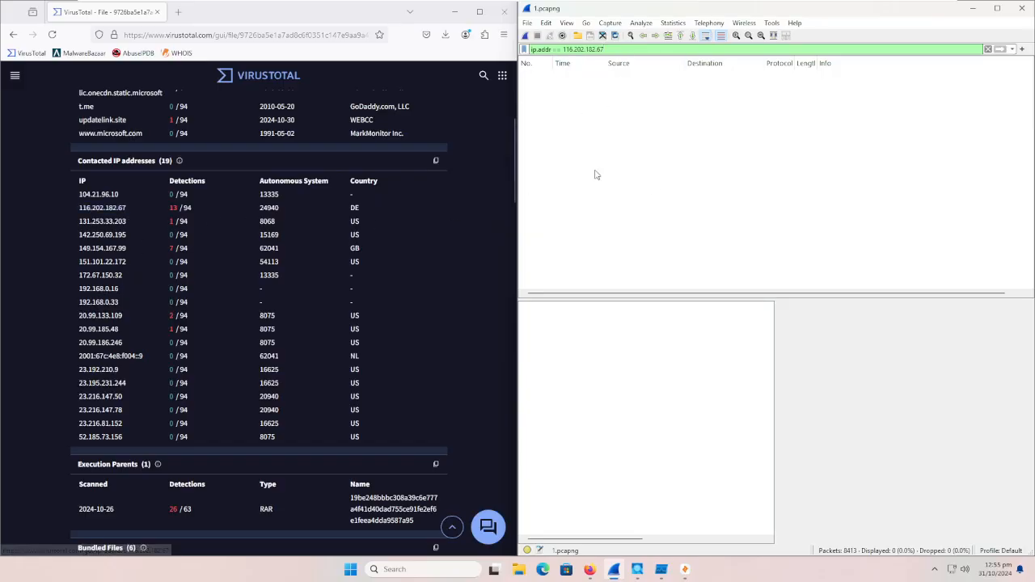
pyautogui.click(987, 50)
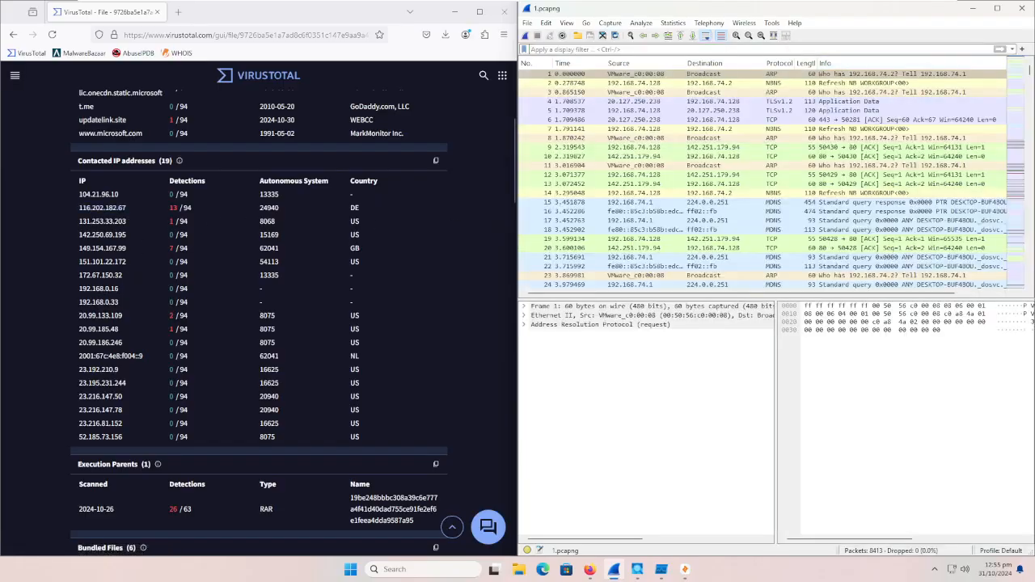
# Step: Filter the capture for http traffic and expand the Hypertext Transfer Protocol details of request packet 371
pyautogui.write('http')
pyautogui.press('Return')
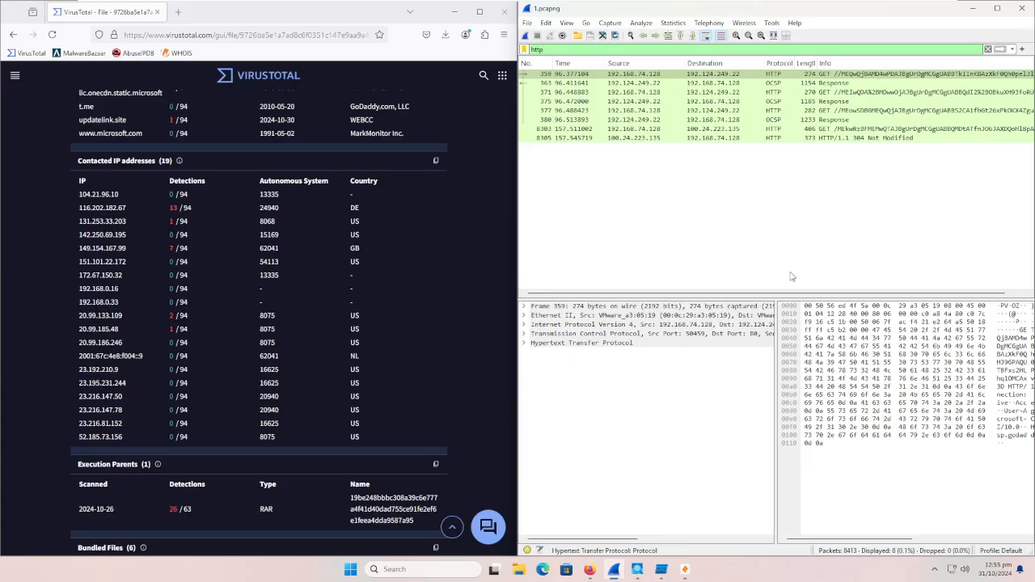
pyautogui.hscroll(2, 767, 294)
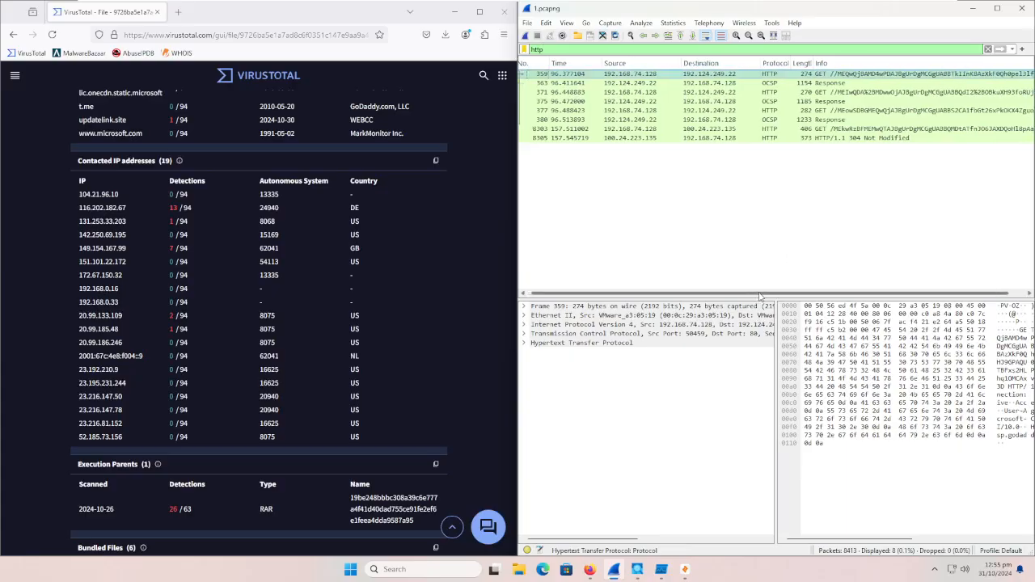
pyautogui.hscroll(-3, 687, 296)
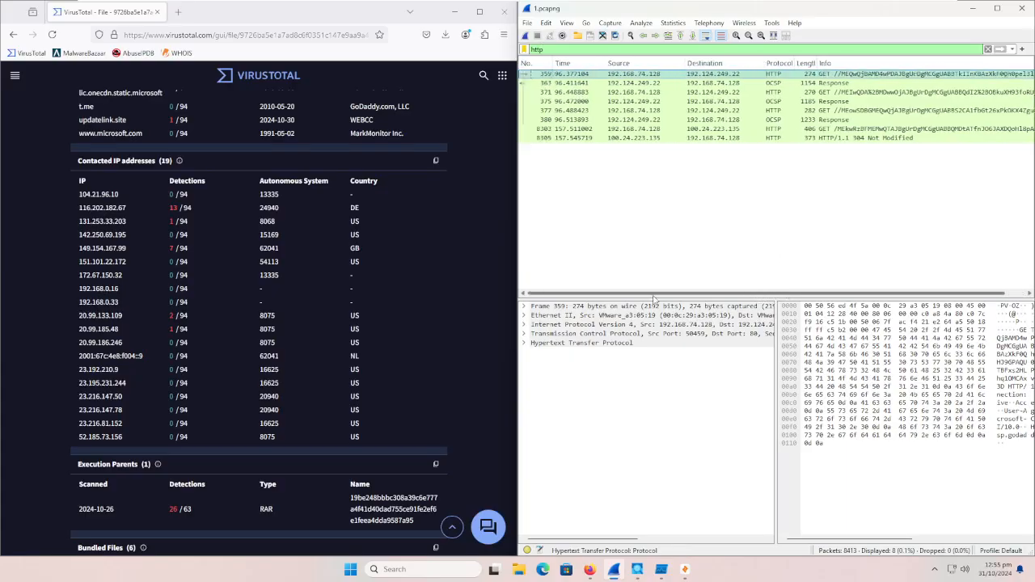
pyautogui.click(828, 91)
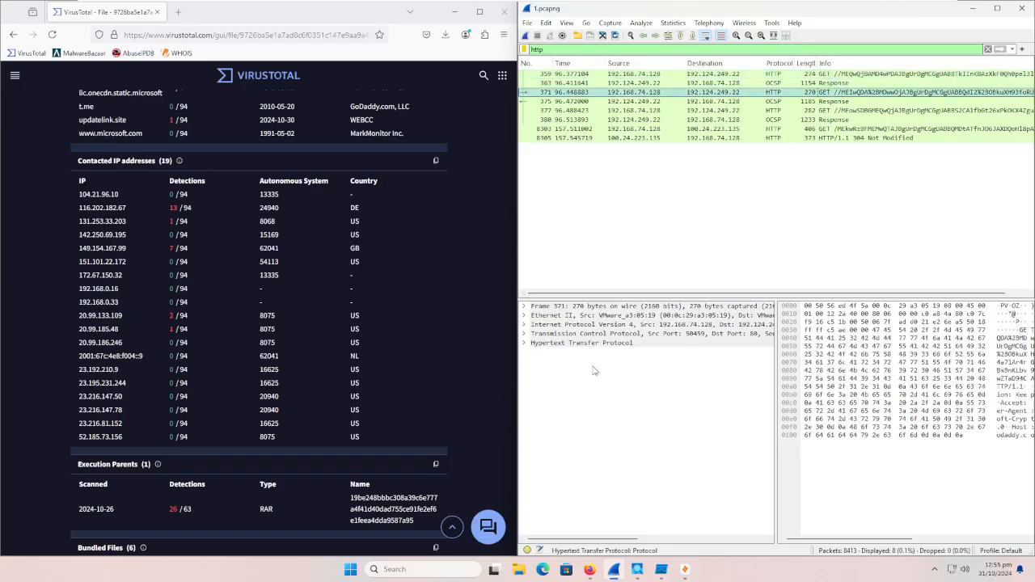
pyautogui.click(524, 343)
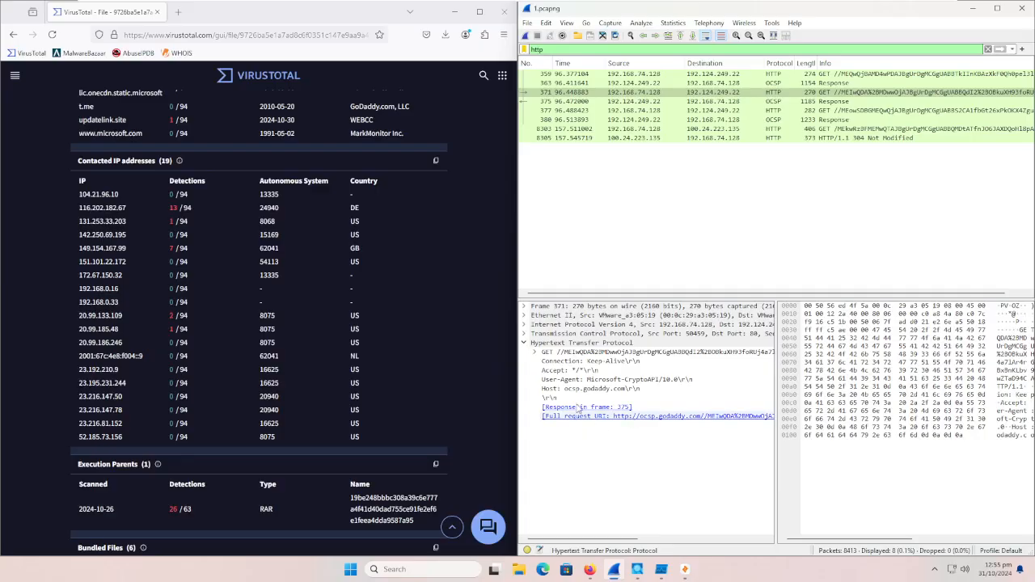
# Step: Inspect the HTTP details of packets 377, 8303, 8305 and 363, and clear the display filter
pyautogui.click(776, 110)
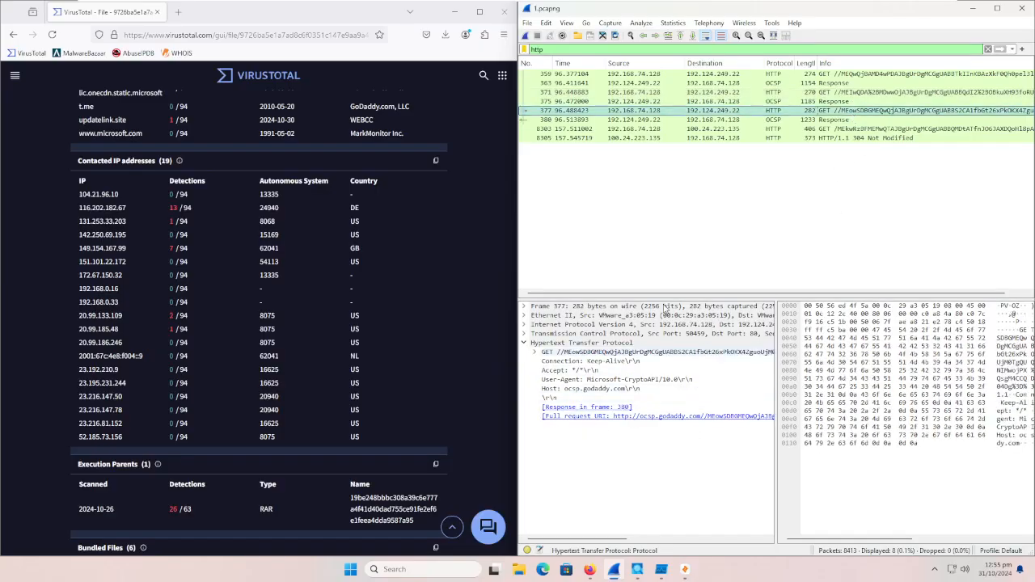
pyautogui.click(785, 130)
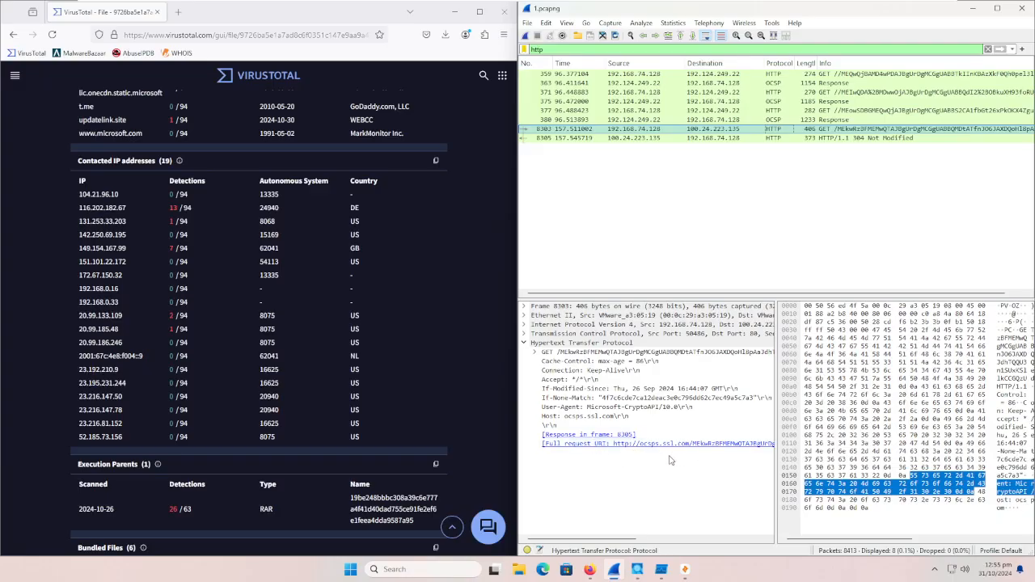
pyautogui.click(741, 138)
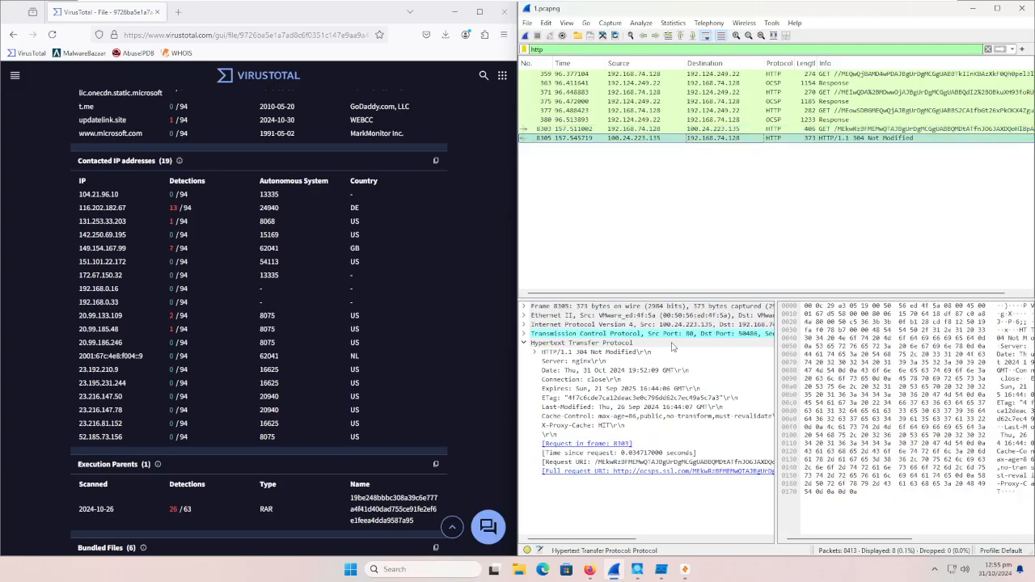
pyautogui.click(803, 84)
pyautogui.click(988, 49)
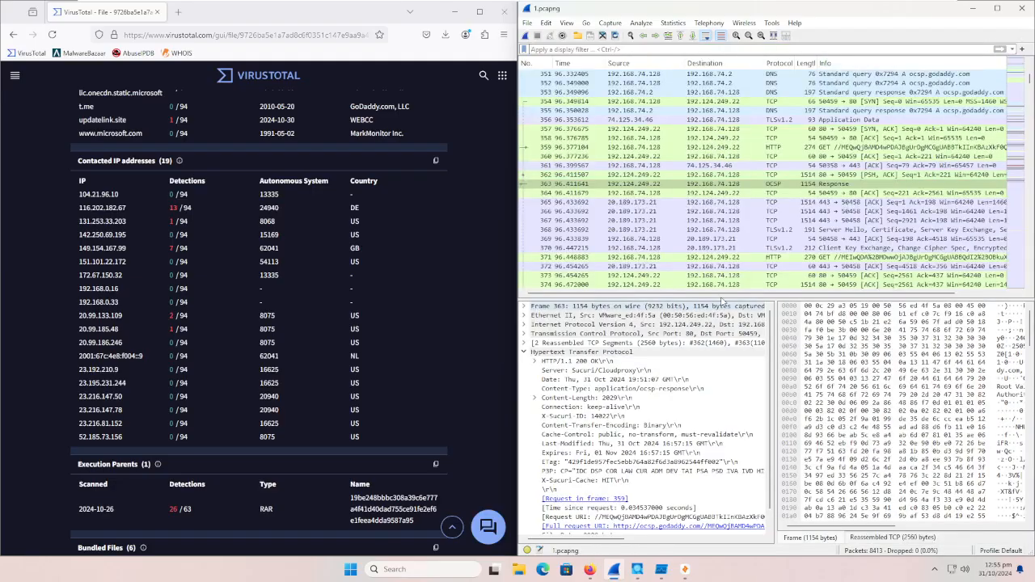
# Step: Look further through the unfiltered packets, start a new live capture on Ethernet0 and minimize Wireshark
pyautogui.scroll(-16, 1031, 137)
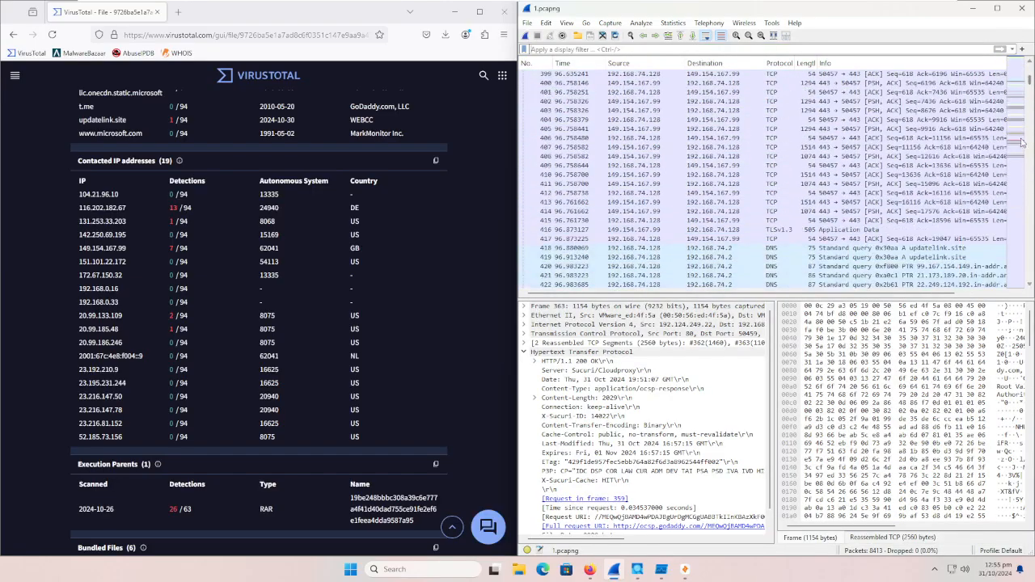
pyautogui.scroll(-20, 1021, 143)
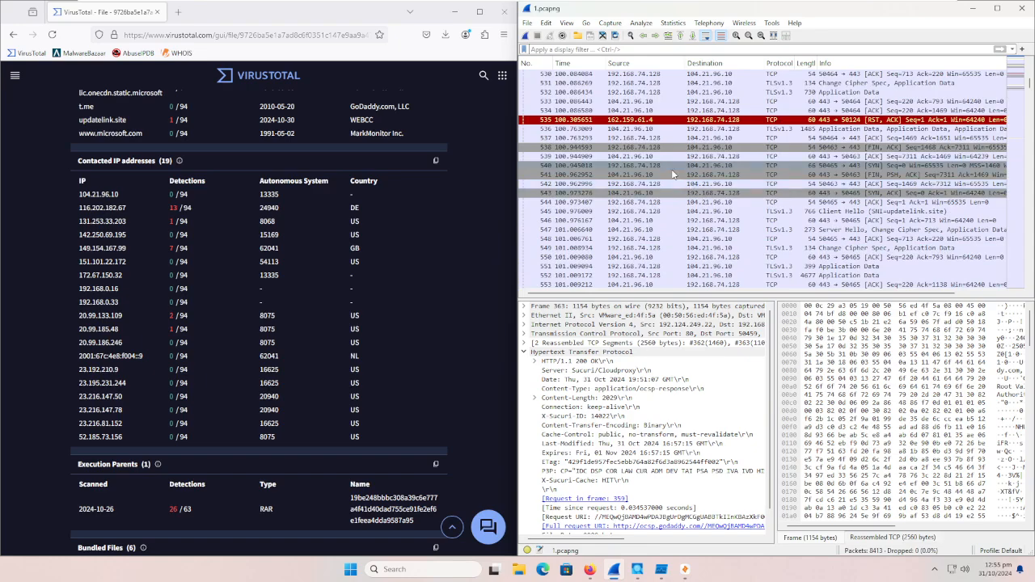
pyautogui.scroll(-20, 770, 91)
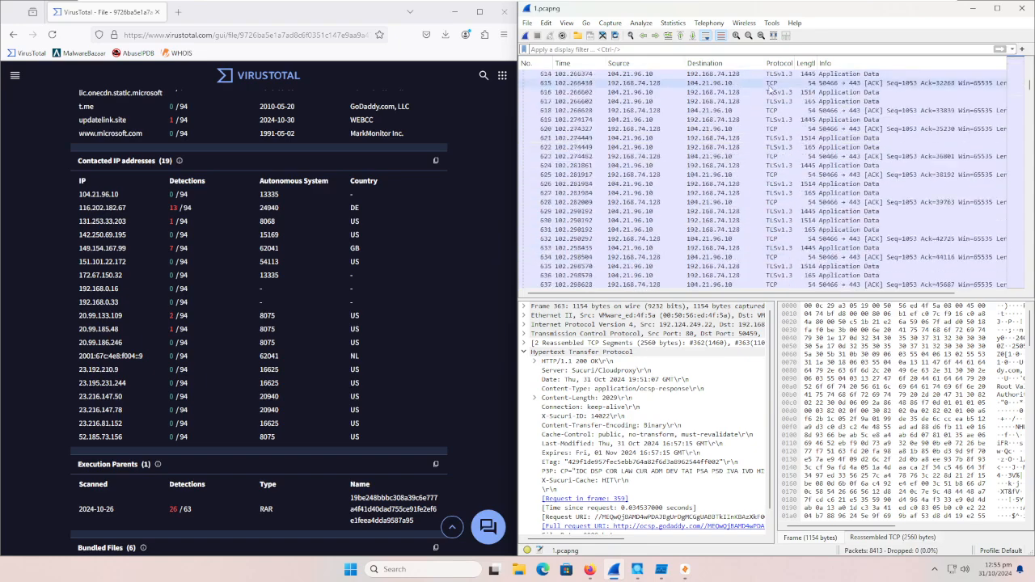
pyautogui.click(526, 35)
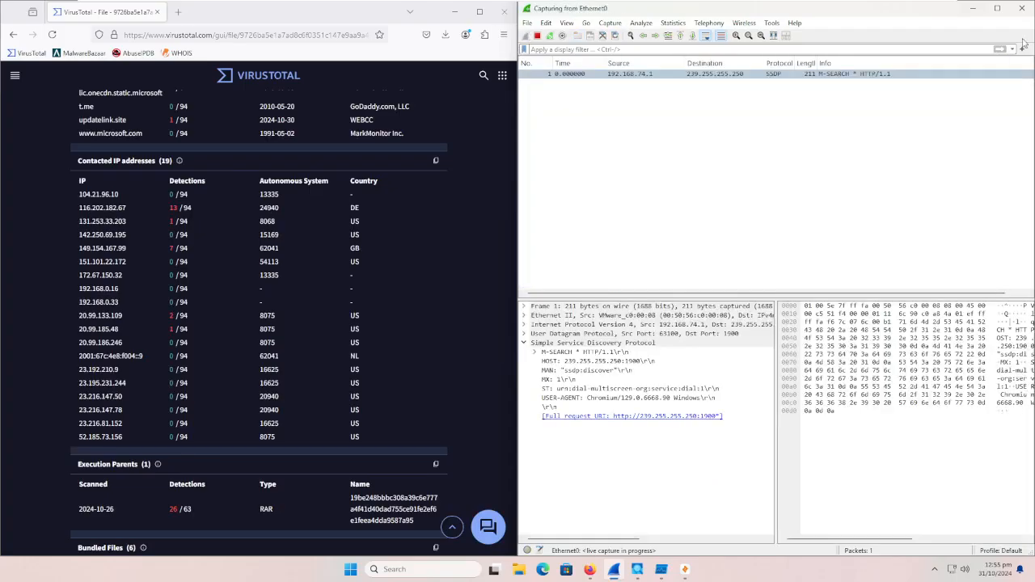
pyautogui.click(974, 9)
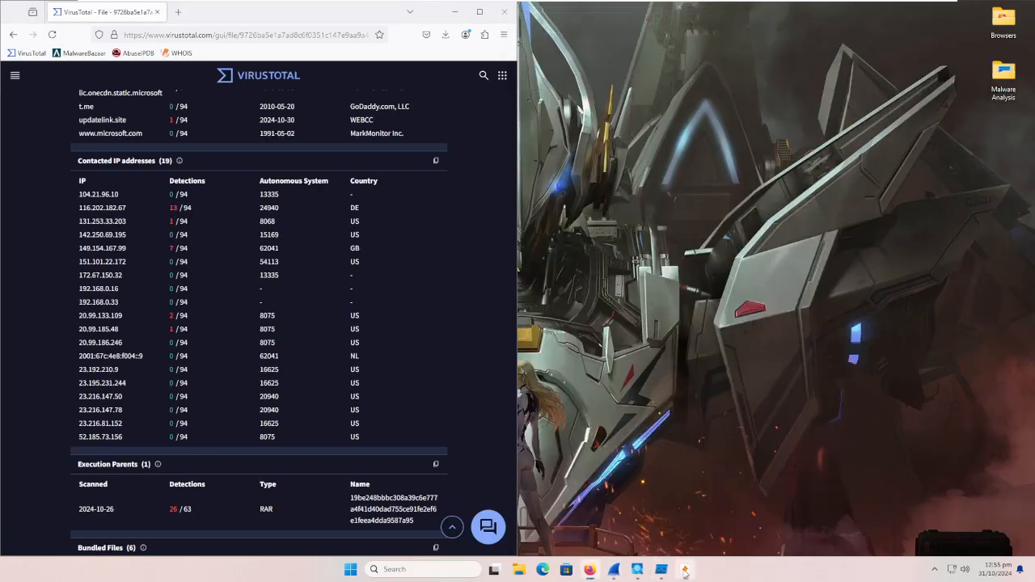
# Step: Switch to Zui, query the 1.pcapng pool and maximize the window
pyautogui.click(685, 570)
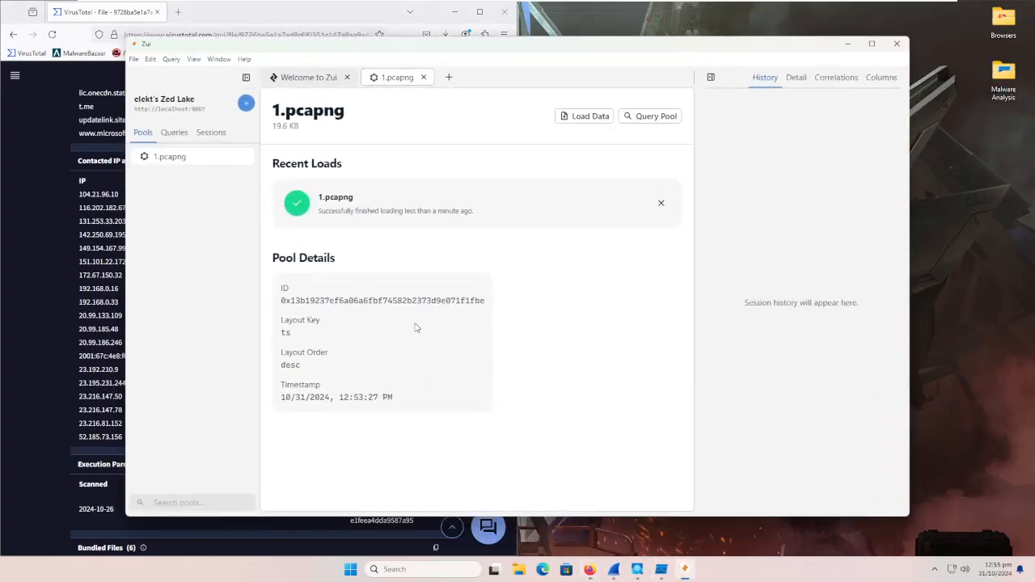
pyautogui.click(656, 115)
pyautogui.click(871, 43)
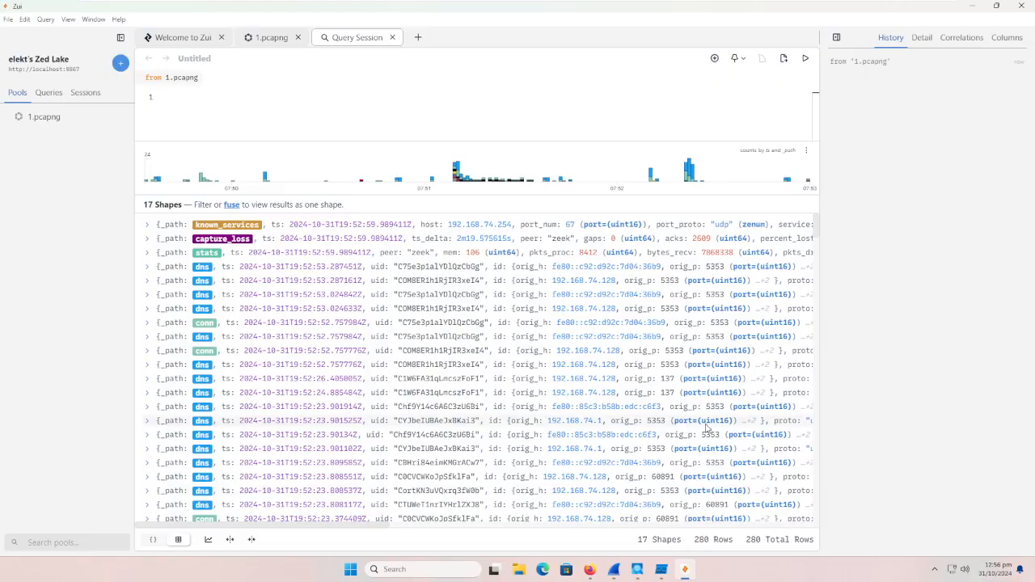
# Step: Examine the event records in the 1.pcapng query results, looking for notices or other suspicious entries
pyautogui.scroll(-10, 706, 426)
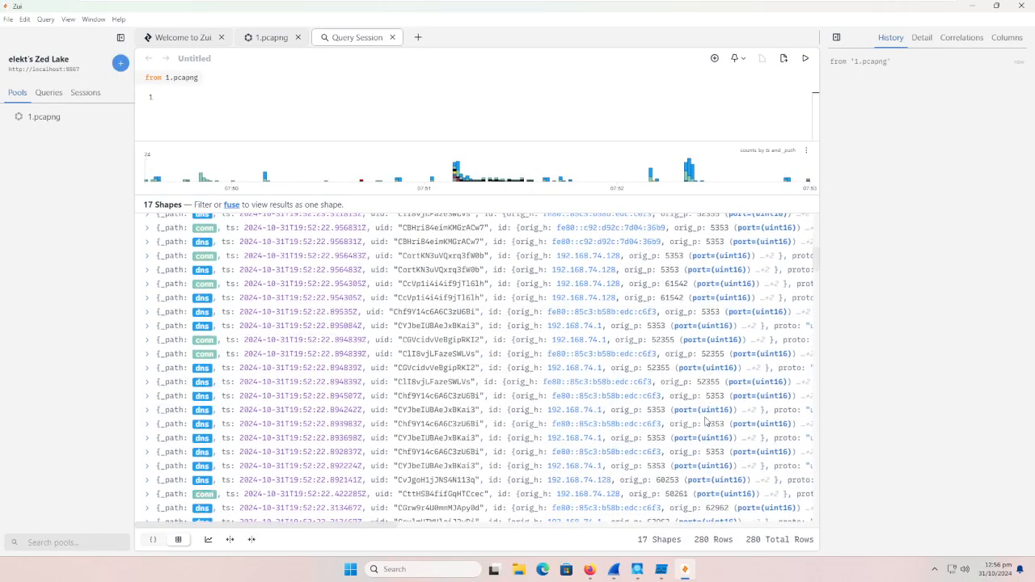
pyautogui.scroll(-5, 706, 420)
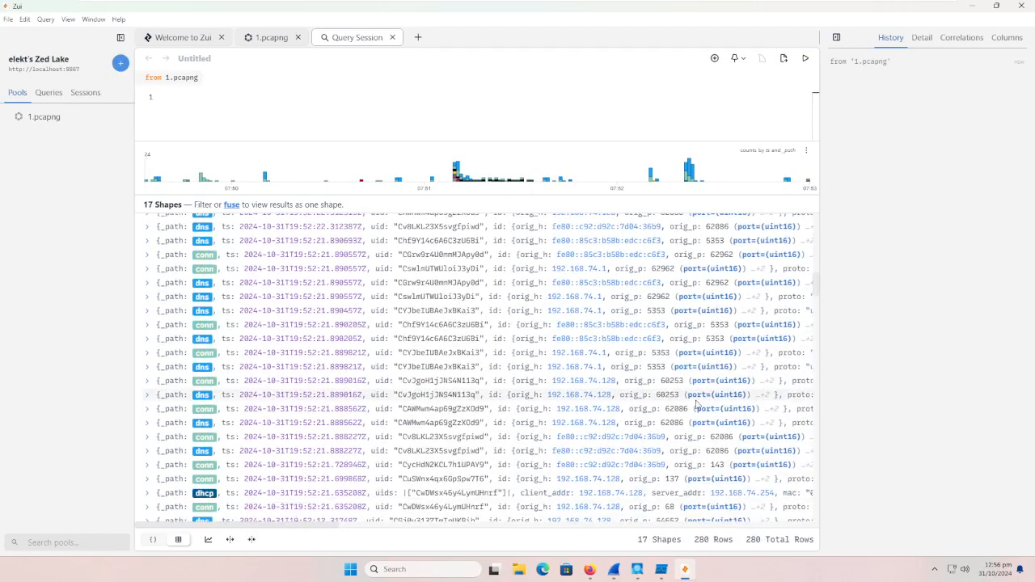
pyautogui.scroll(-5, 696, 405)
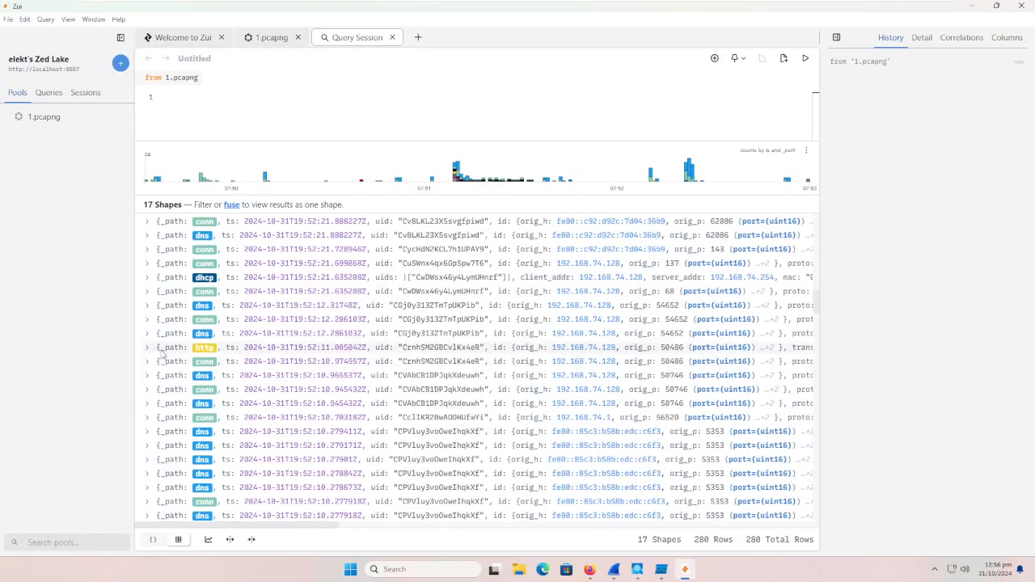
pyautogui.scroll(-5, 267, 392)
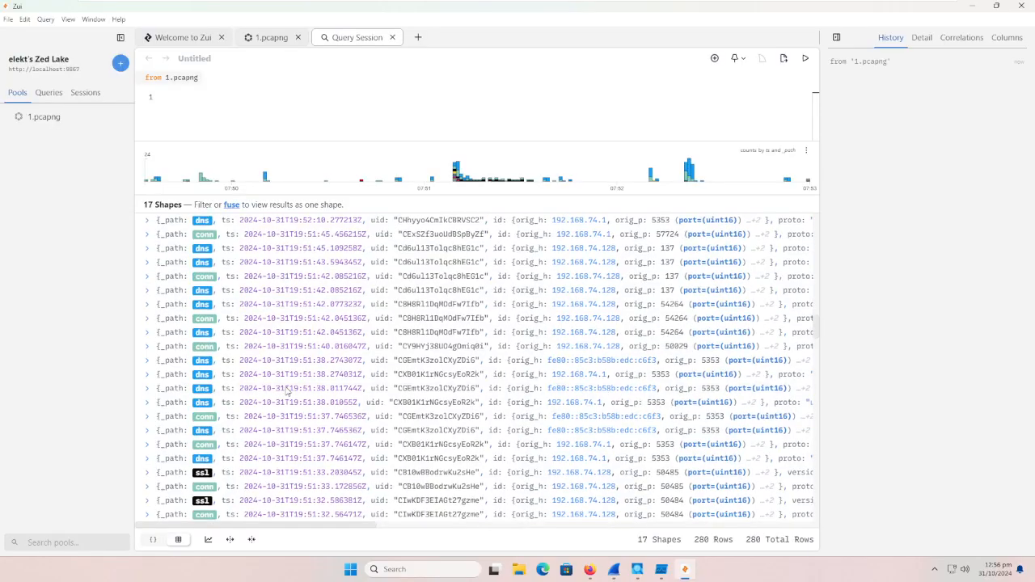
pyautogui.scroll(-5, 287, 391)
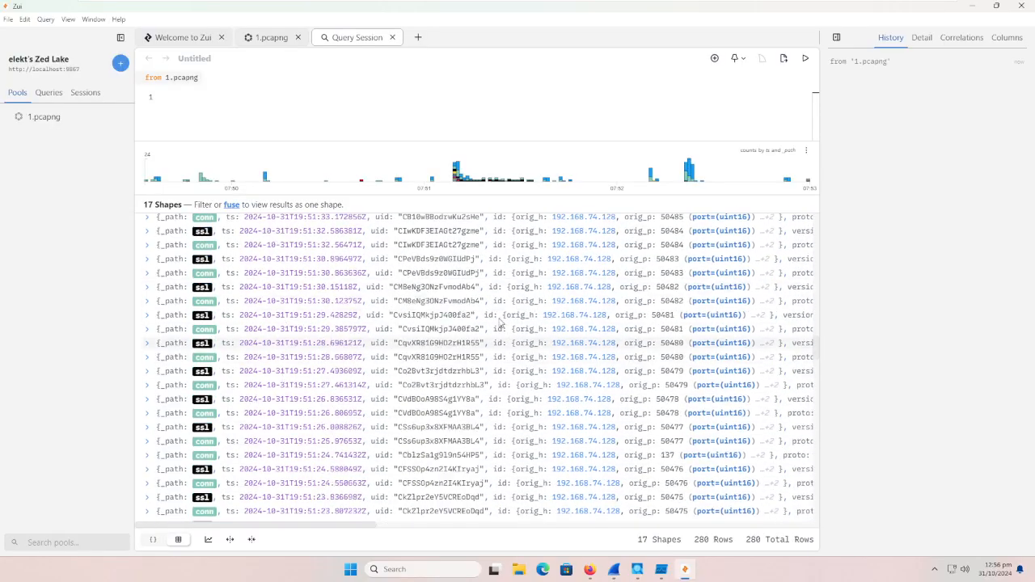
pyautogui.scroll(-3, 501, 322)
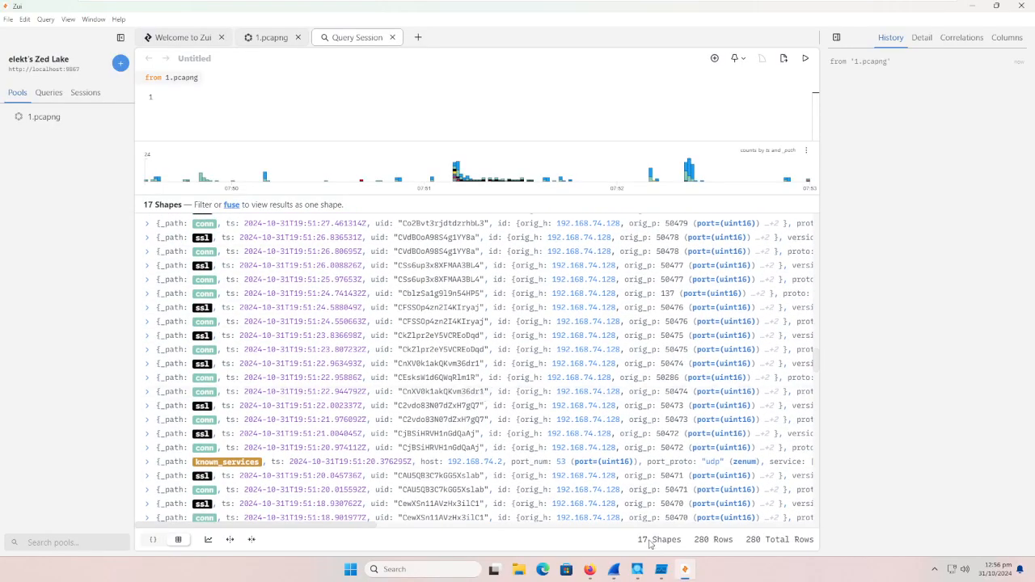
pyautogui.scroll(-10, 578, 429)
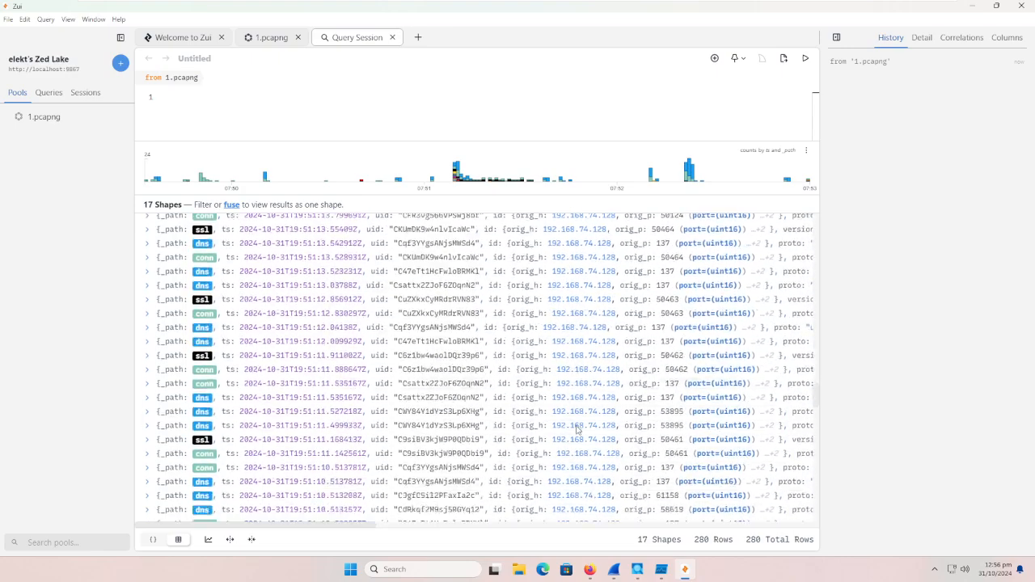
pyautogui.scroll(-5, 578, 430)
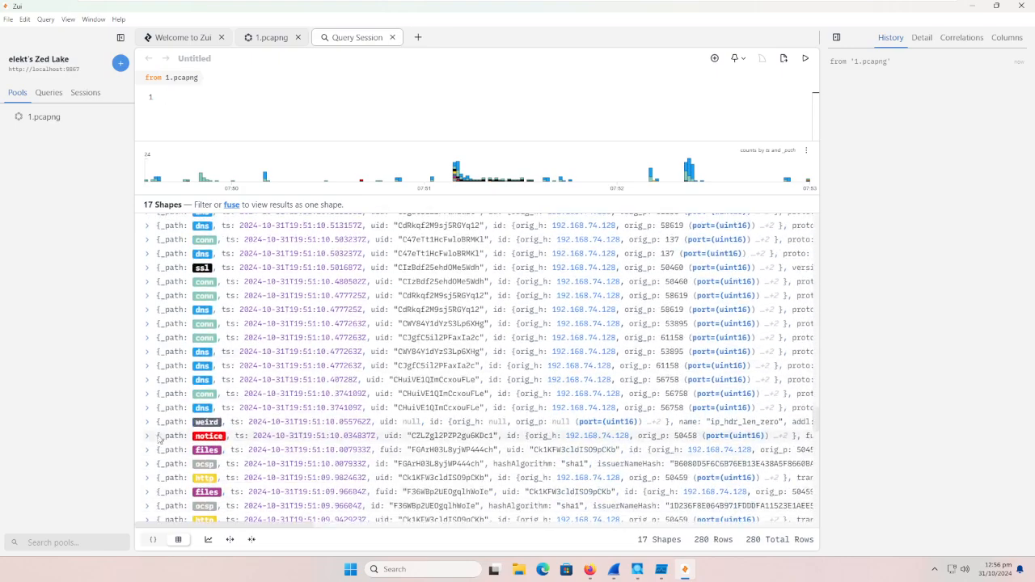
# Step: Expand the notice record among the 19:51:10 events, read its details and collapse it
pyautogui.click(148, 437)
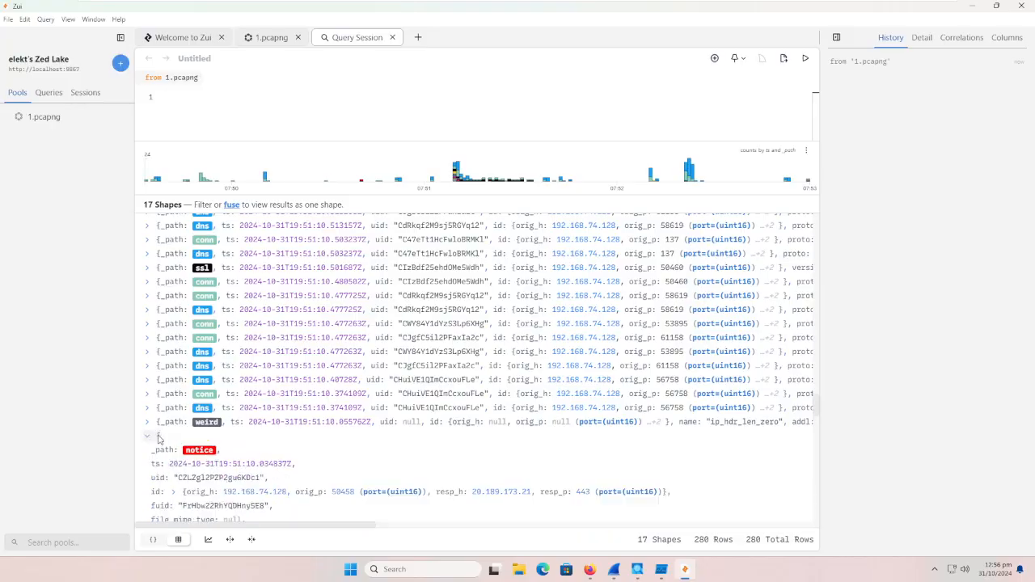
pyautogui.scroll(-2, 160, 437)
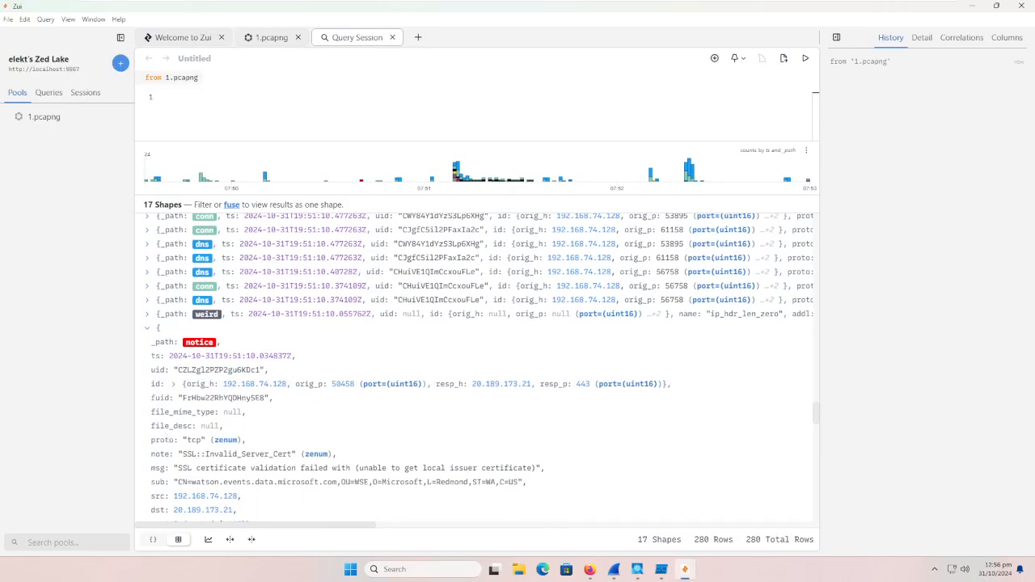
pyautogui.click(147, 332)
# Step: Find the alert record for destination 149.154.167.99, read its expanded details and collapse it
pyautogui.scroll(-1, 182, 380)
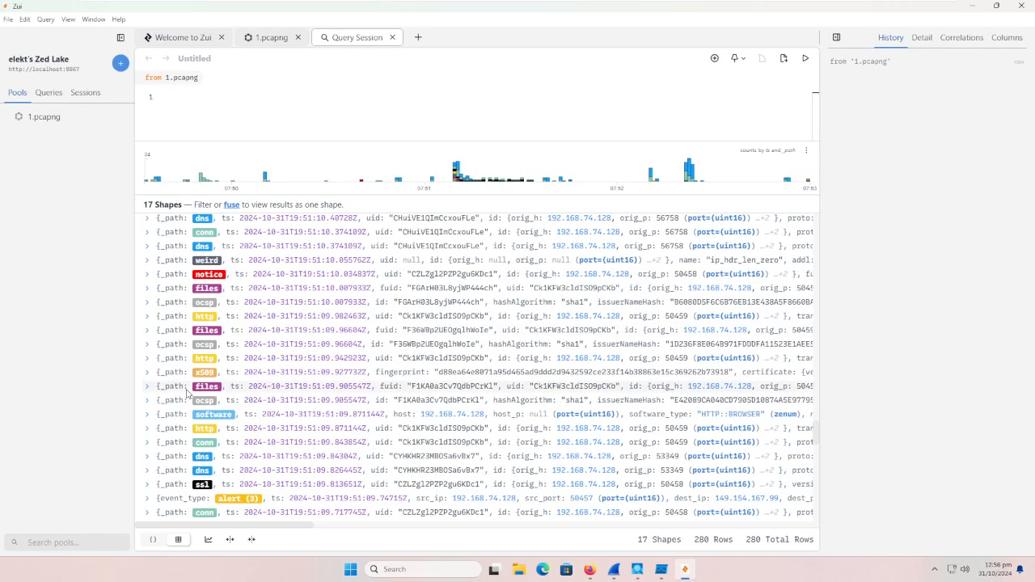
pyautogui.scroll(-1, 187, 392)
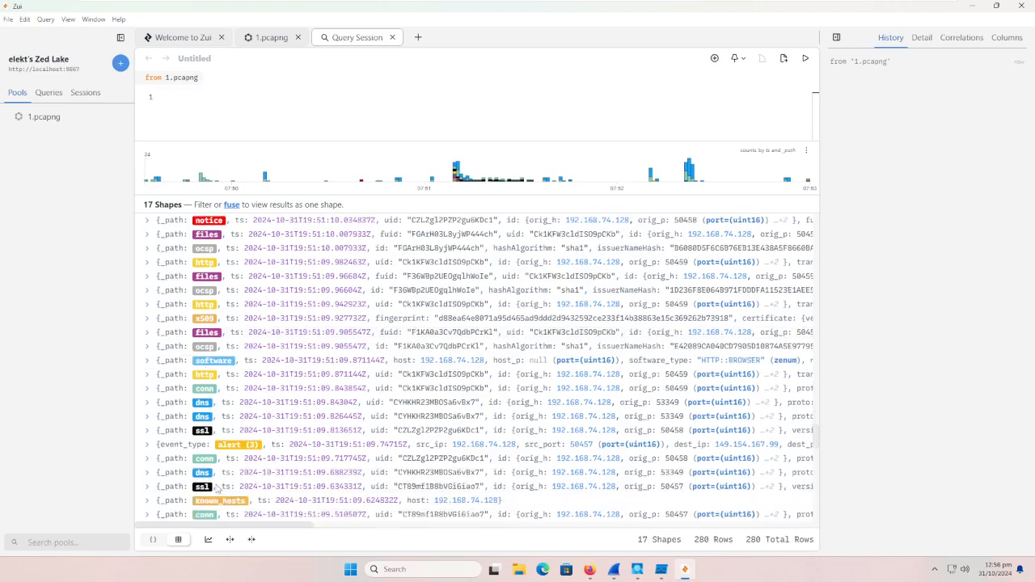
pyautogui.click(147, 444)
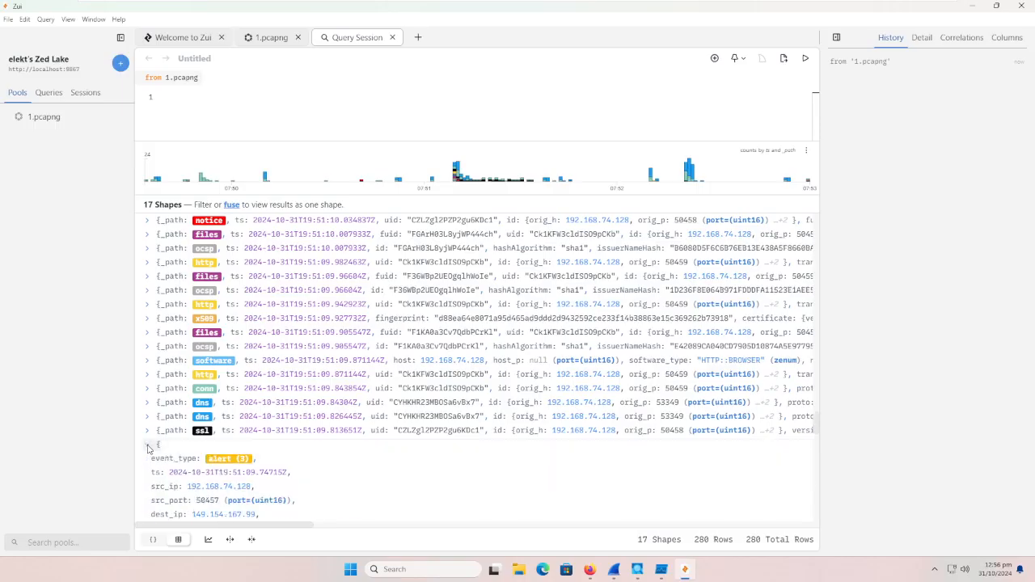
pyautogui.scroll(-3, 149, 448)
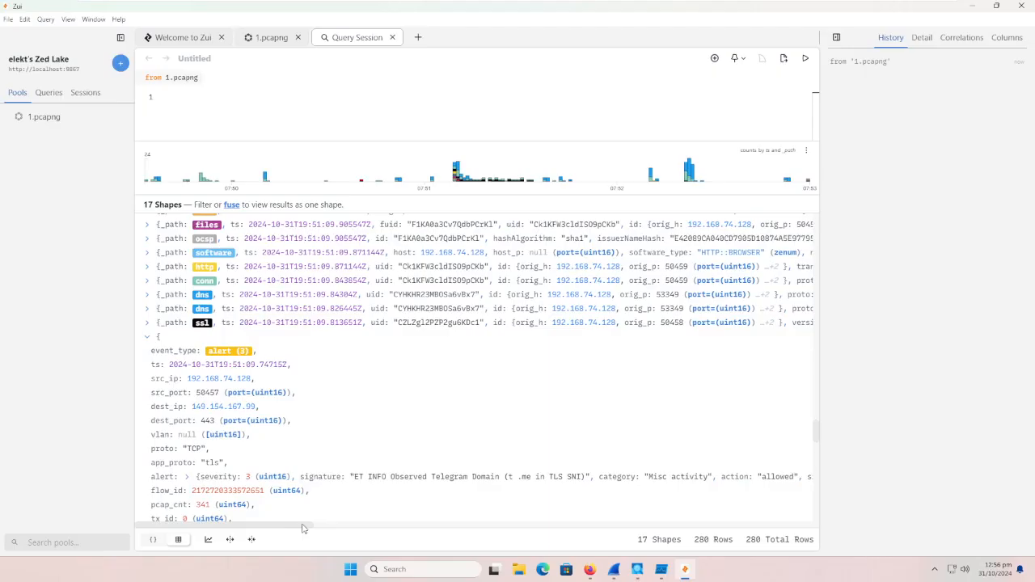
pyautogui.moveTo(303, 525); pyautogui.dragTo(230, 518)
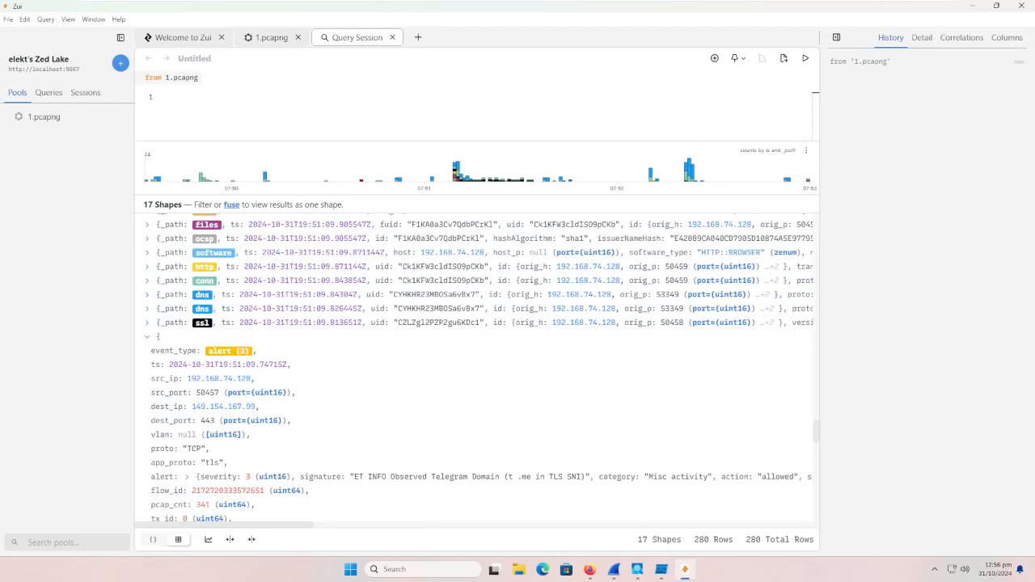
pyautogui.click(147, 337)
# Step: Return to the alert record for 149.154.167.99, review its signature and destination once more, and collapse it
pyautogui.scroll(-1, 299, 430)
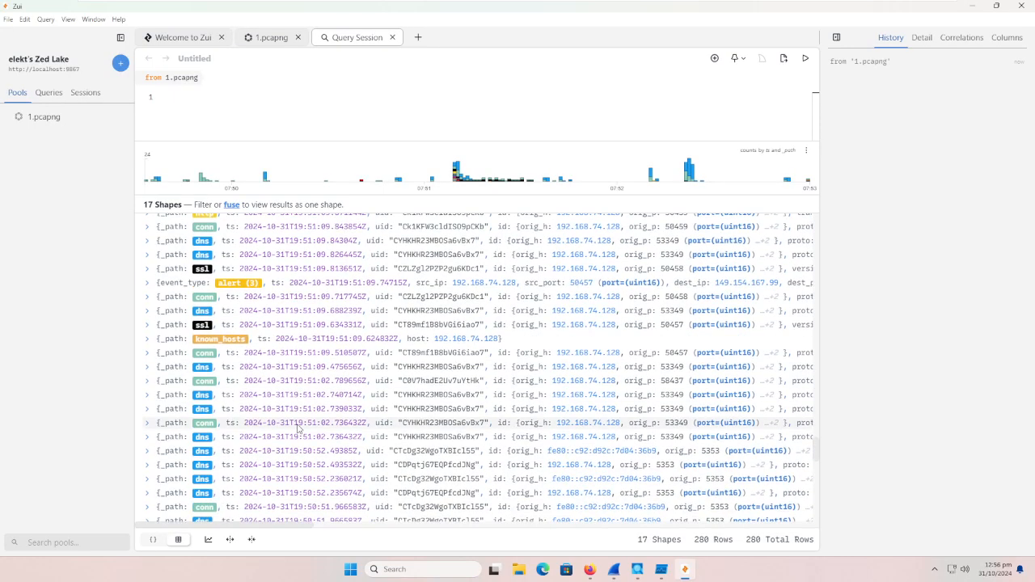
pyautogui.scroll(1, 299, 429)
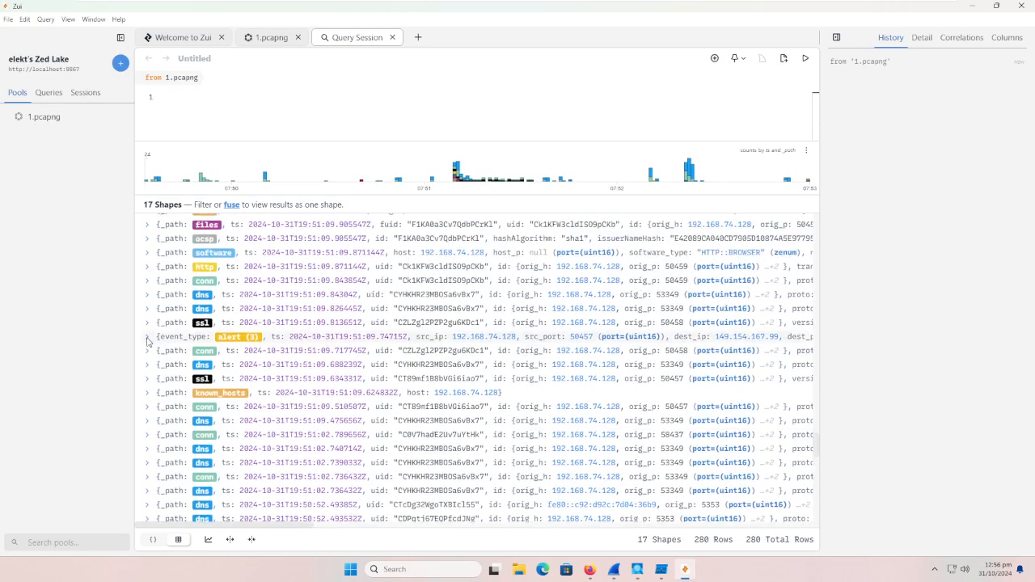
pyautogui.click(147, 337)
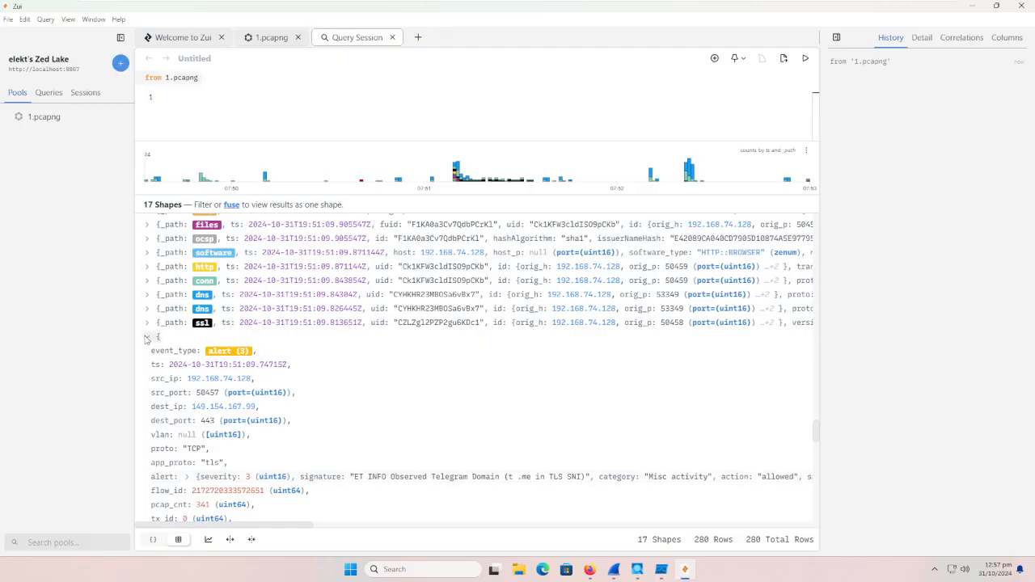
pyautogui.click(148, 337)
# Step: Find the notice record at 19:50:40 among the 1.pcapng results, read its expanded details and collapse it
pyautogui.scroll(-5, 394, 392)
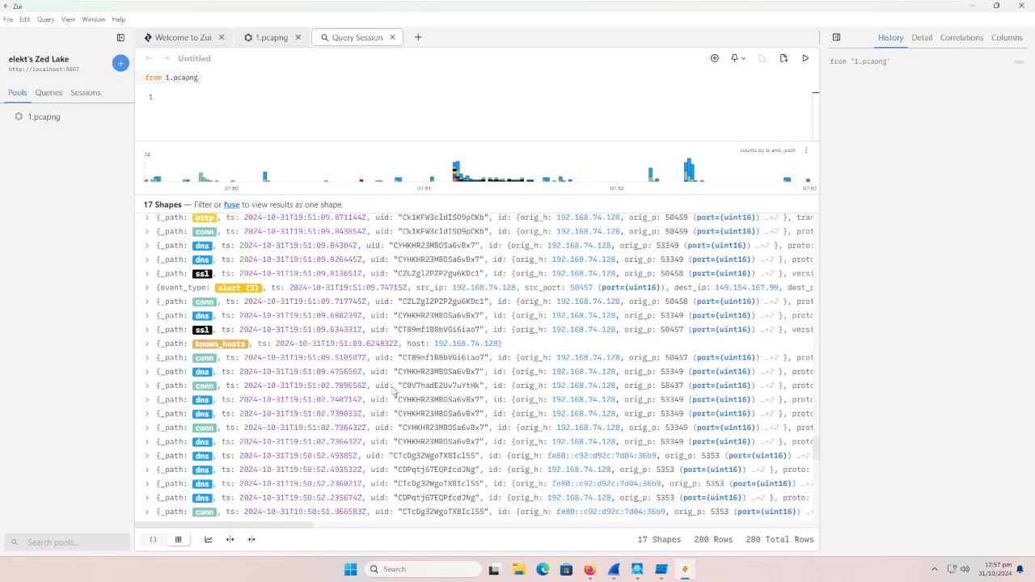
pyautogui.scroll(-1, 388, 394)
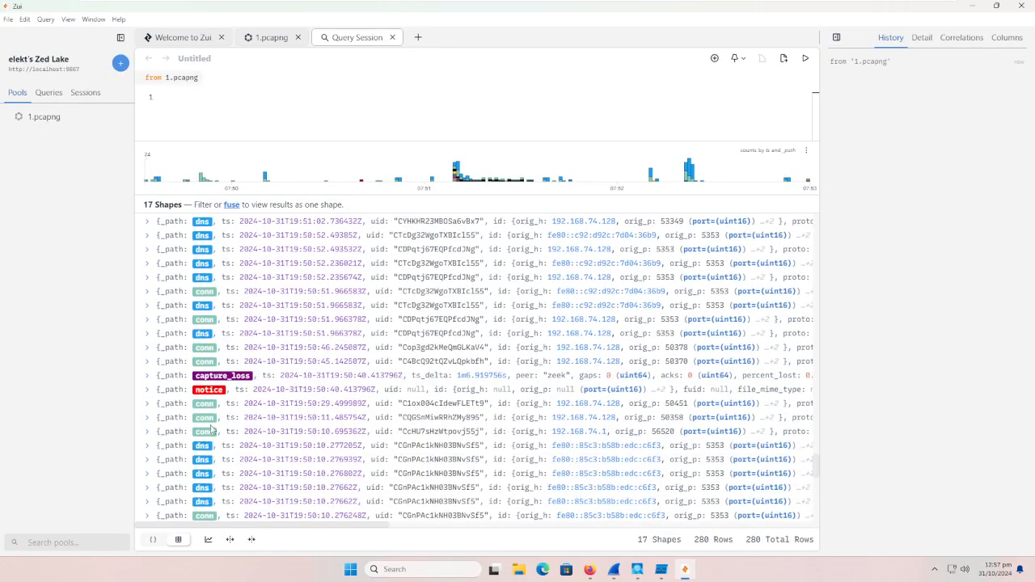
pyautogui.click(150, 389)
pyautogui.scroll(-3, 170, 405)
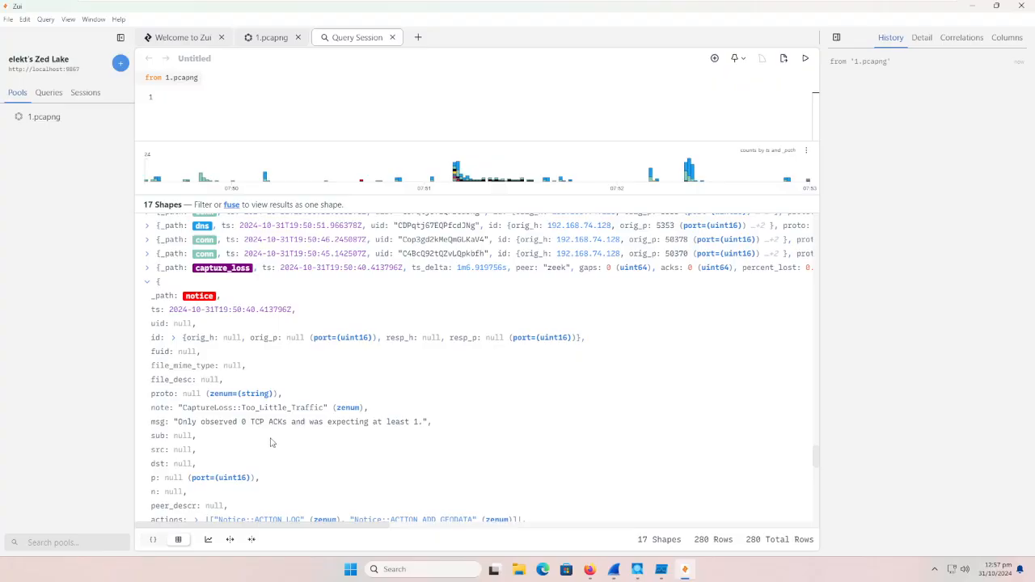
pyautogui.scroll(-2, 270, 440)
pyautogui.scroll(-2, 270, 439)
pyautogui.scroll(3, 266, 438)
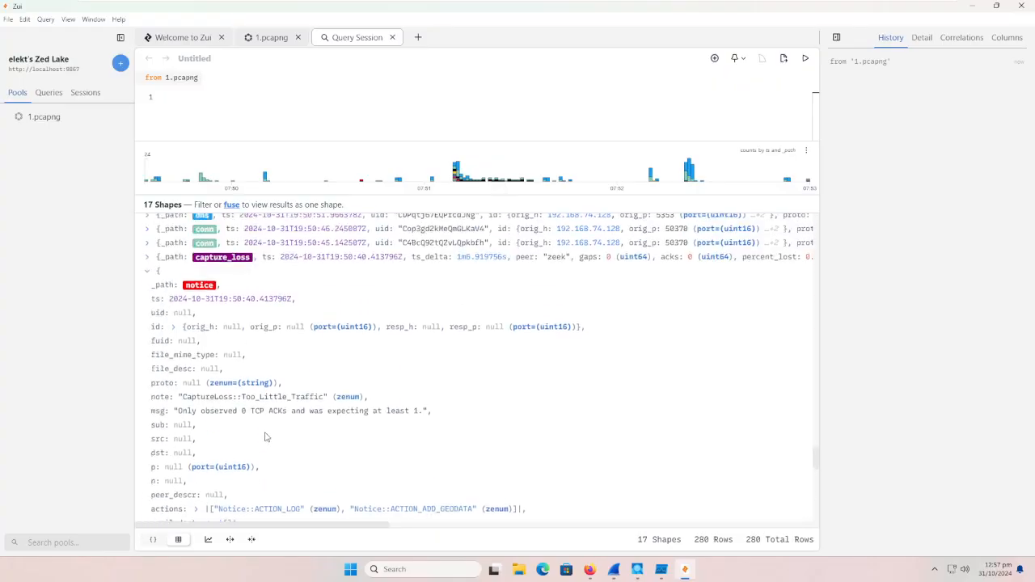
pyautogui.click(149, 283)
# Step: Expand the alert record for destination 192.168.74.255, read its signature, collapse it and check the remaining records to the end
pyautogui.scroll(-2, 249, 411)
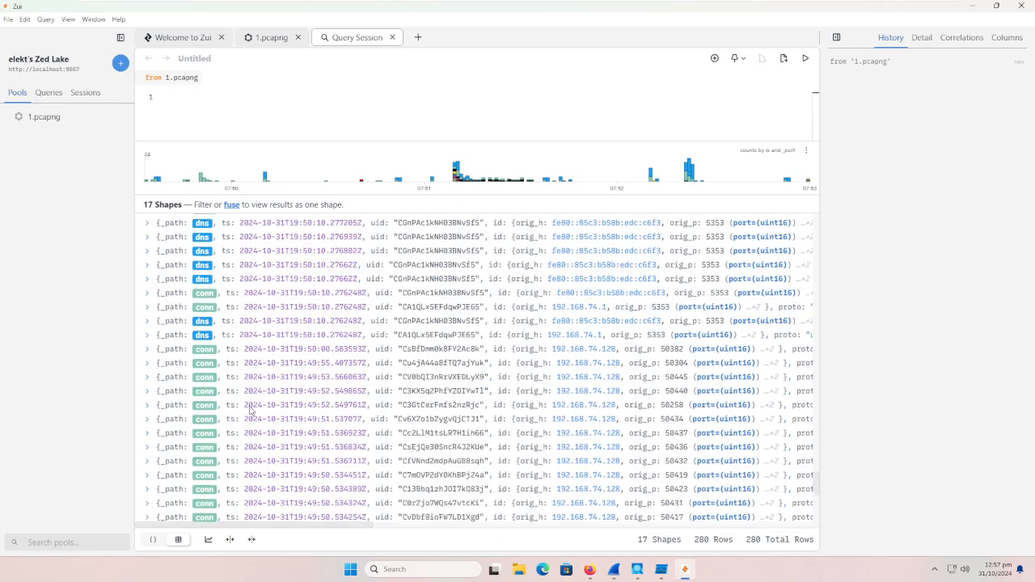
pyautogui.scroll(-5, 250, 411)
pyautogui.click(150, 341)
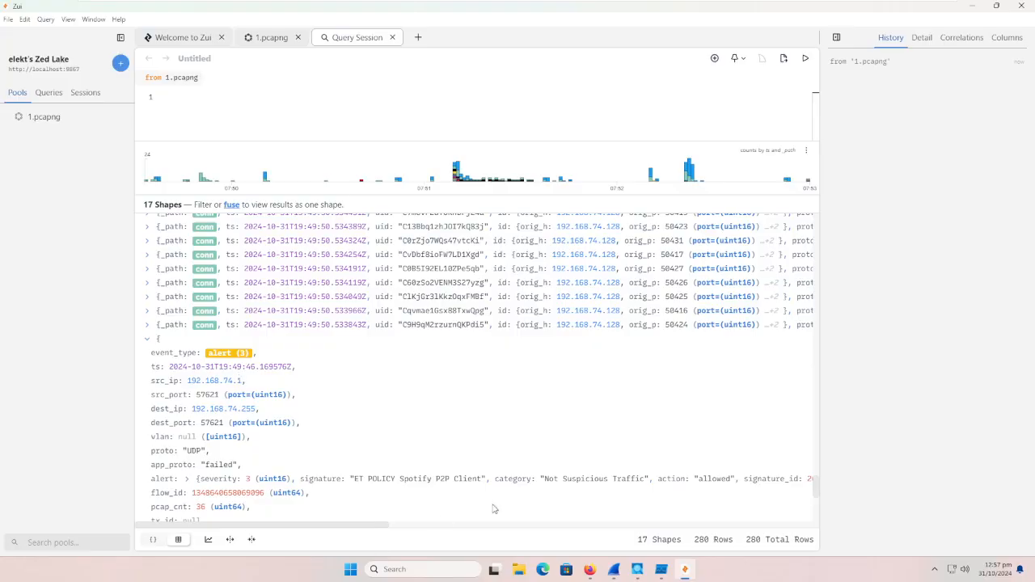
pyautogui.moveTo(362, 527); pyautogui.dragTo(239, 517)
pyautogui.click(150, 343)
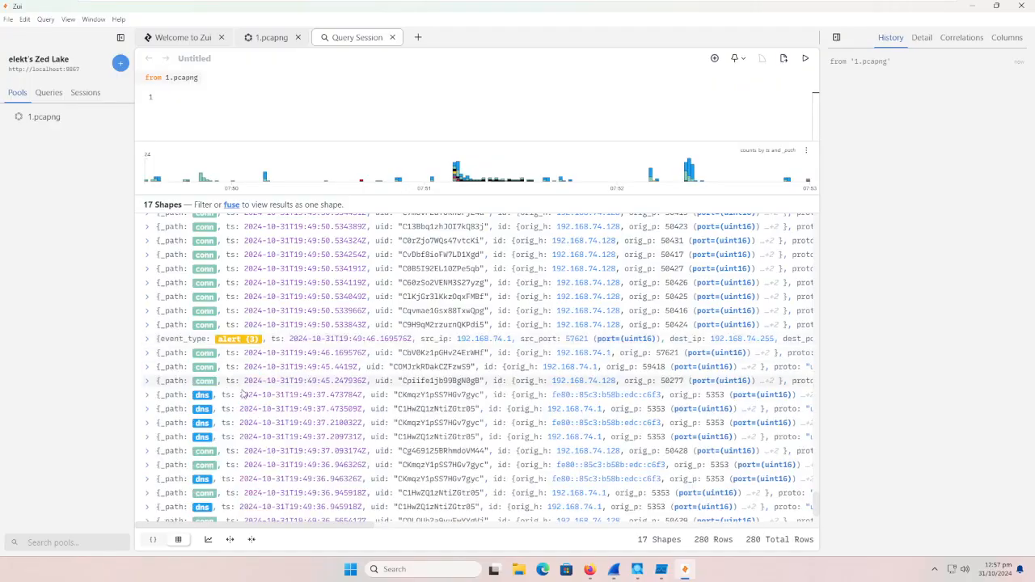
pyautogui.scroll(-2, 243, 396)
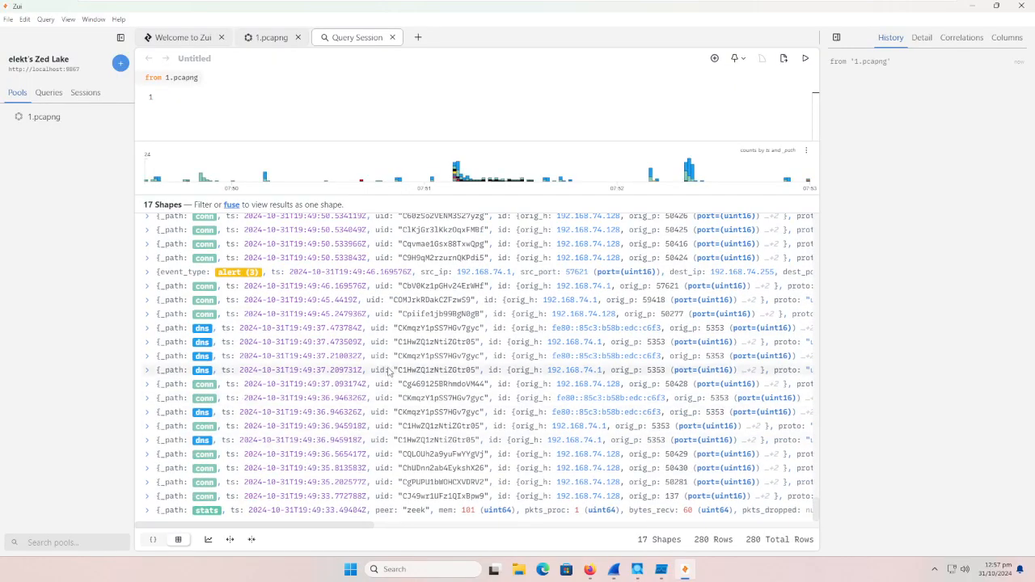
# Step: Minimize Zui, switch to the live Wireshark capture and examine its packets against VirusTotal's contacted IP addresses
pyautogui.click(971, 6)
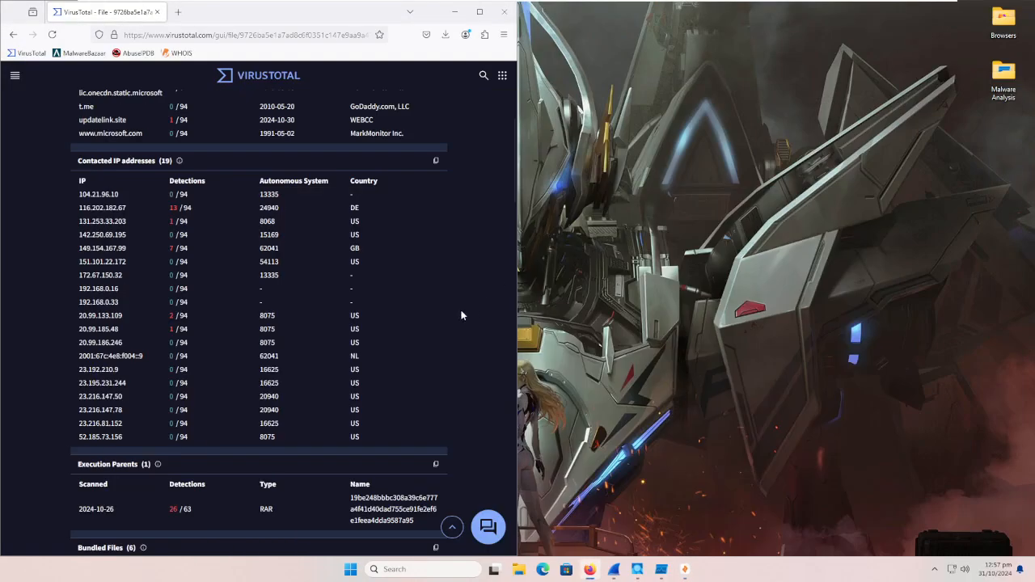
pyautogui.moveTo(668, 573)
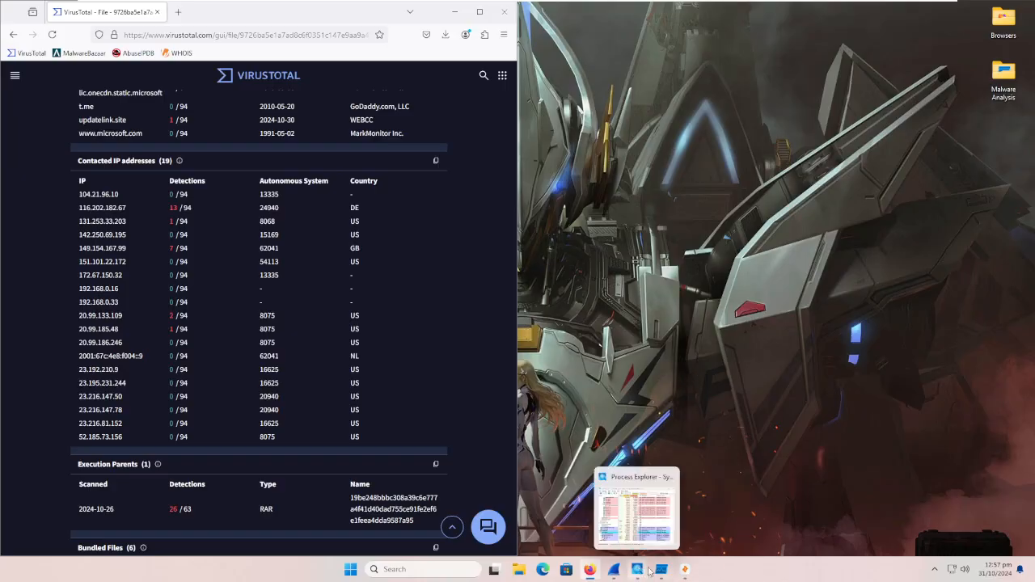
pyautogui.click(615, 570)
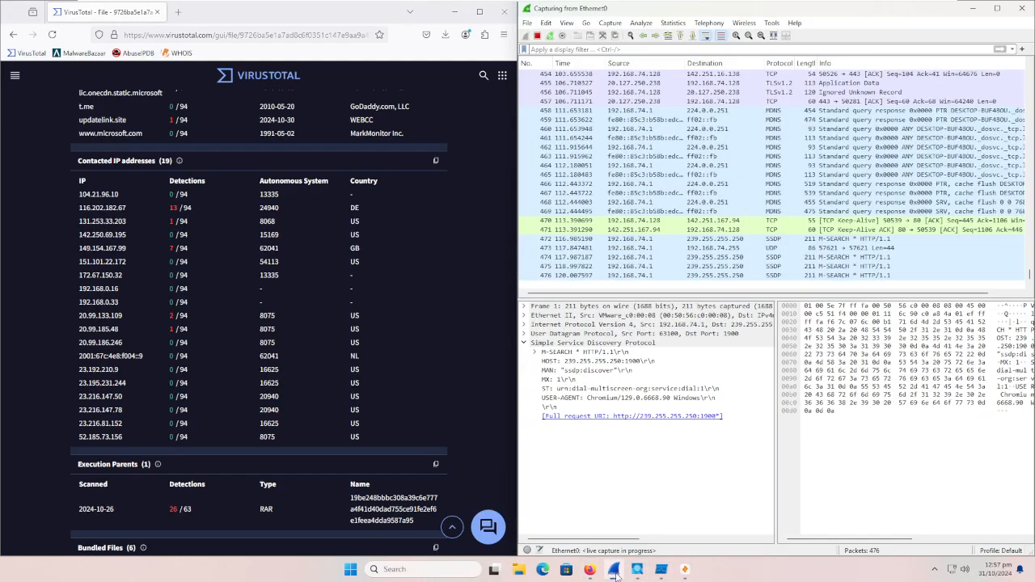
pyautogui.scroll(20, 706, 226)
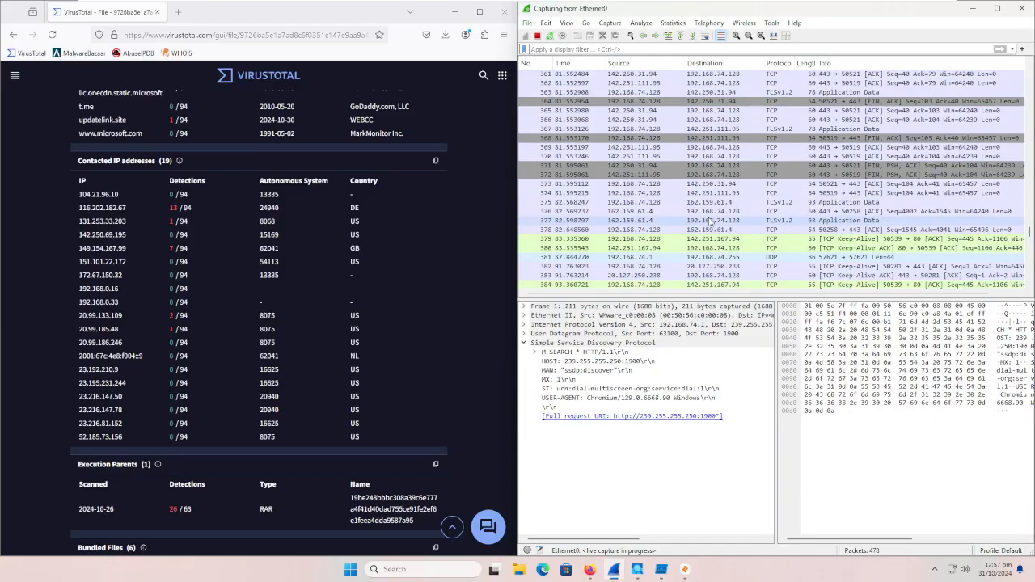
pyautogui.scroll(15, 732, 238)
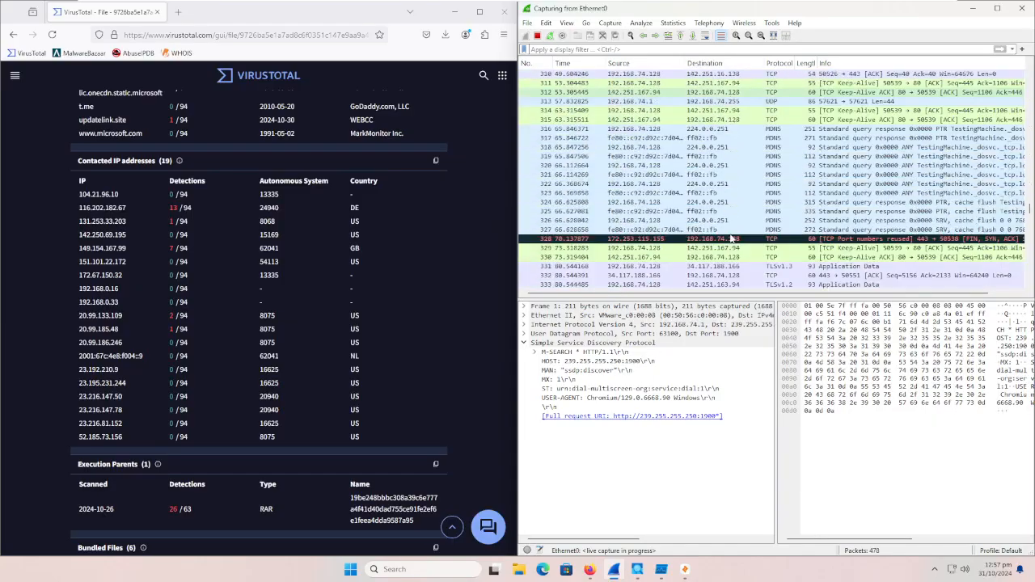
pyautogui.scroll(20, 732, 239)
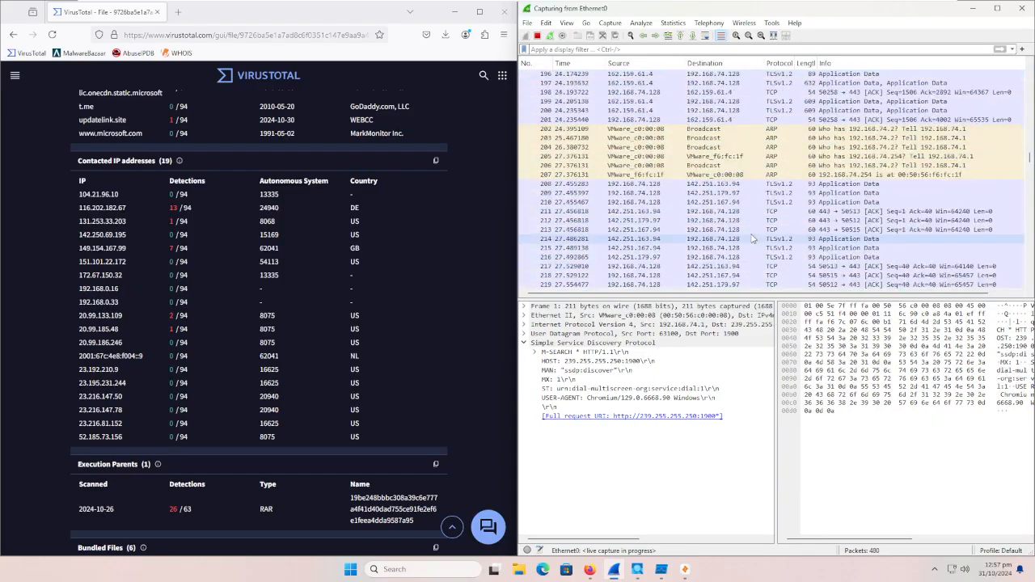
pyautogui.scroll(17, 765, 203)
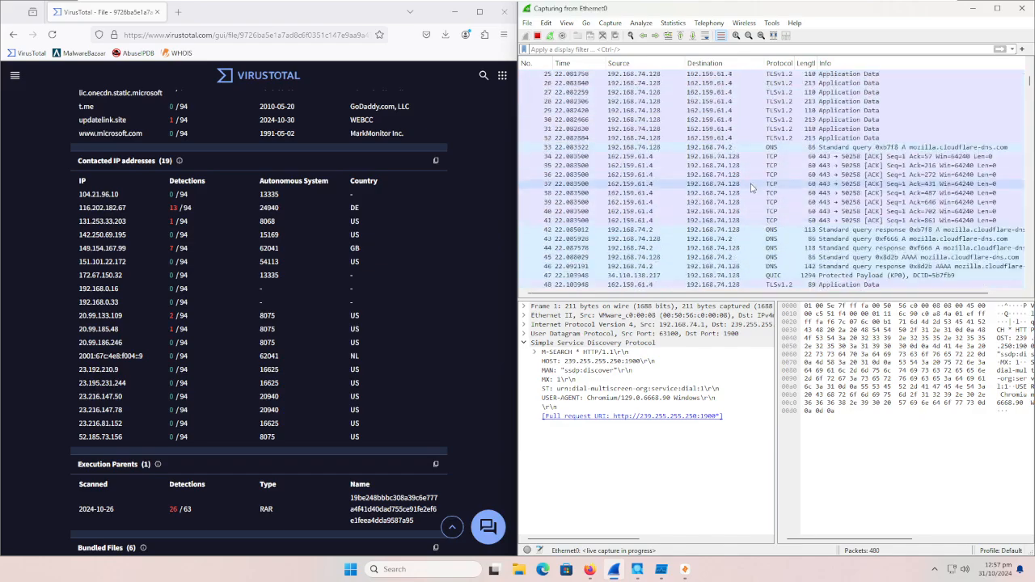
pyautogui.scroll(-8, 707, 170)
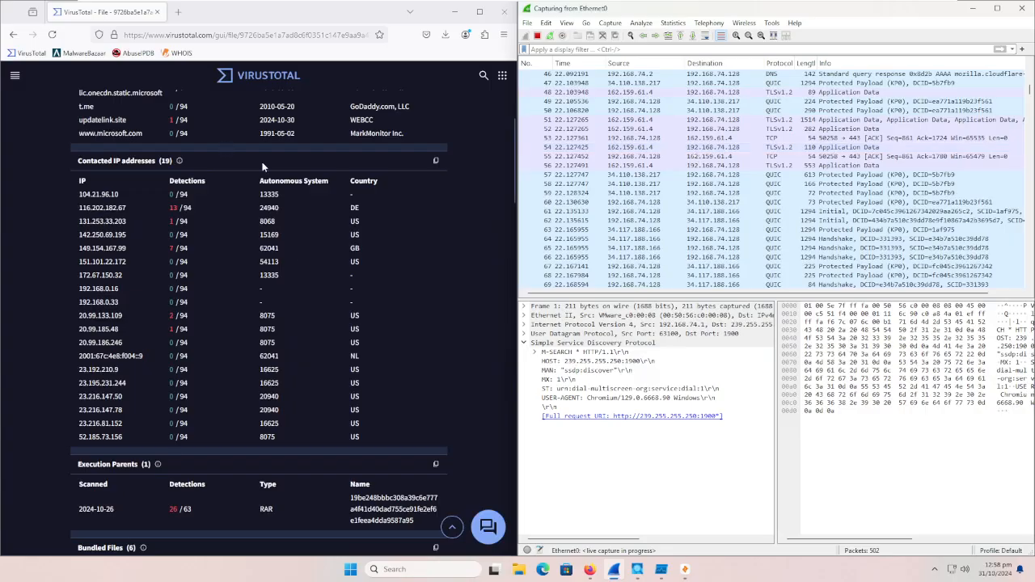
# Step: Review the VirusTotal detection results for Print.exe and its summary, keeping the browser window beside Wireshark
pyautogui.scroll(4, 221, 172)
pyautogui.click(132, 131)
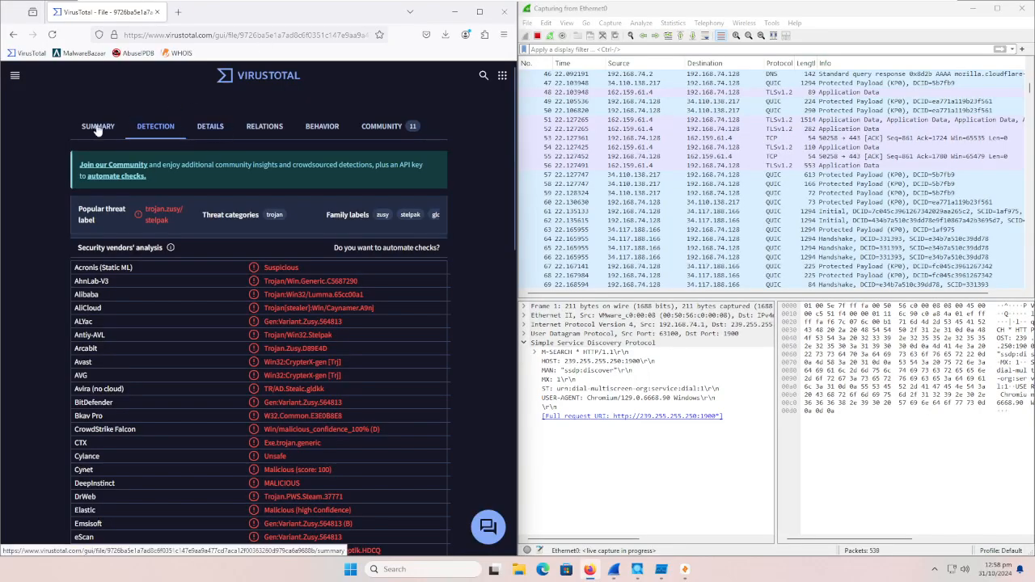
pyautogui.click(98, 127)
pyautogui.moveTo(371, 15); pyautogui.dragTo(438, 50)
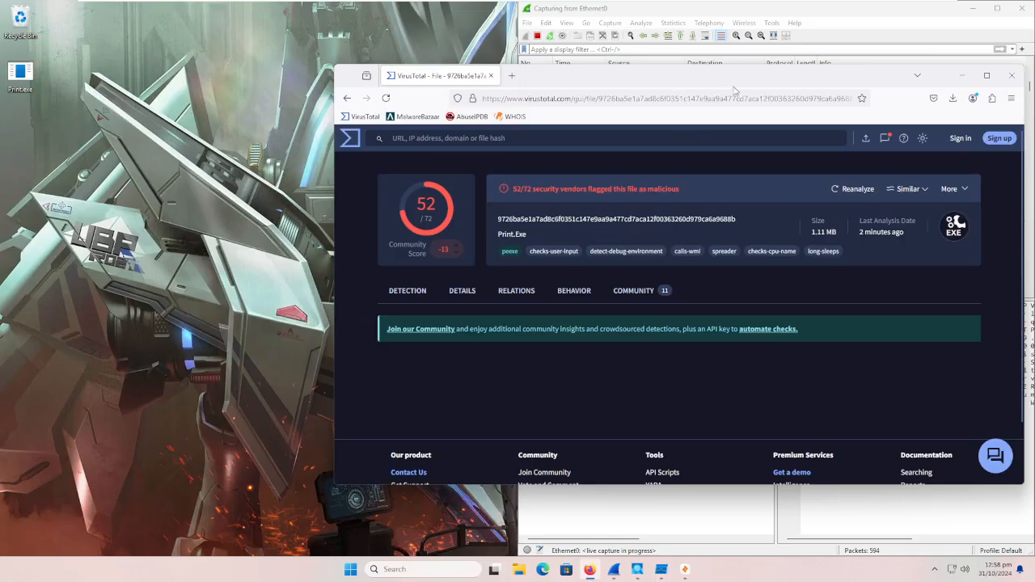
pyautogui.moveTo(734, 89); pyautogui.dragTo(1, 87)
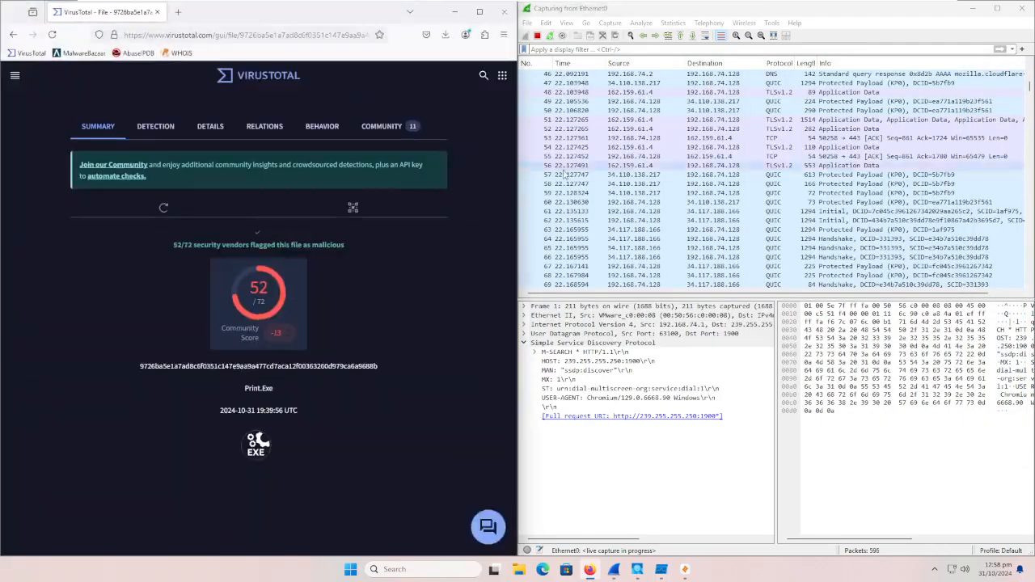
# Step: Check the earliest packets of the Wireshark capture alongside the VirusTotal summary
pyautogui.scroll(4, 706, 198)
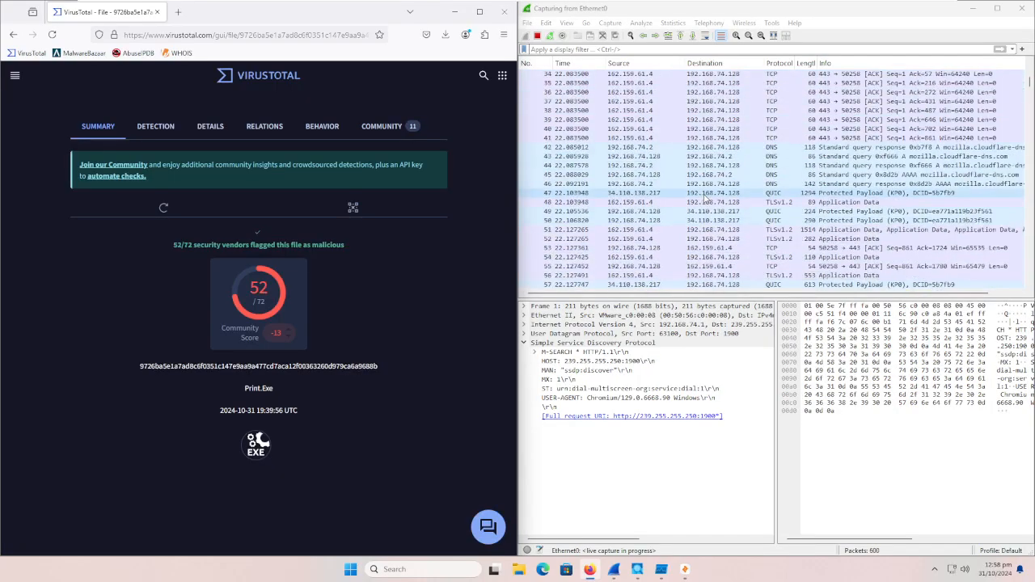
pyautogui.scroll(10, 706, 198)
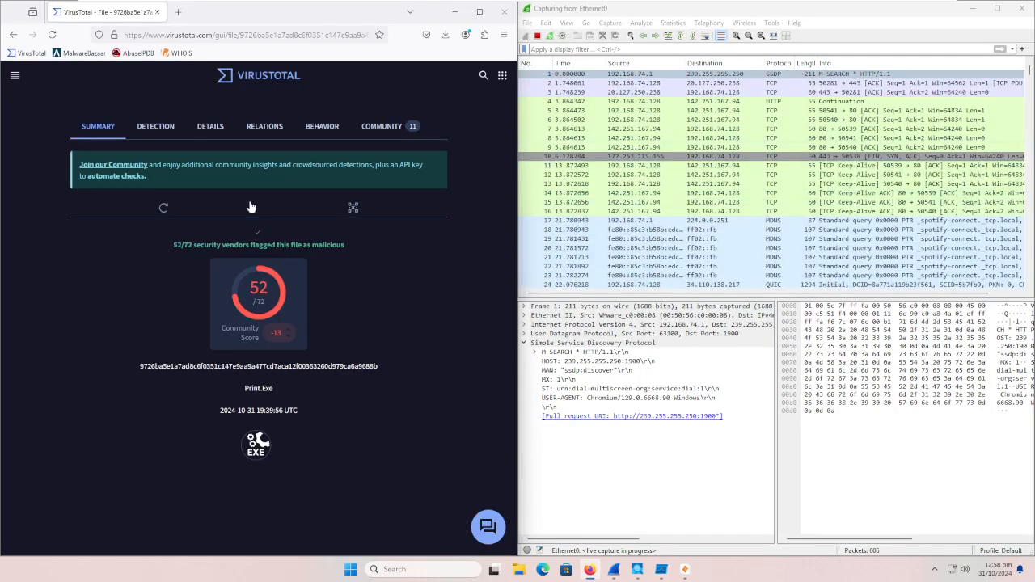
pyautogui.scroll(-9, 881, 186)
pyautogui.scroll(10, 985, 112)
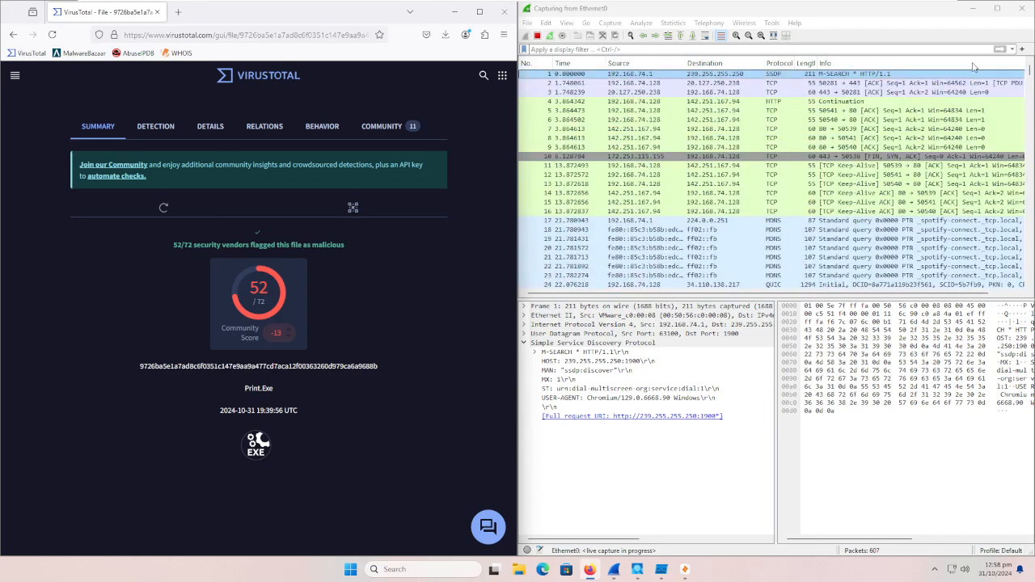
# Step: Minimize Wireshark, switch to Process Monitor and minimize the browser so the Print.exe file on the desktop is accessible
pyautogui.click(972, 8)
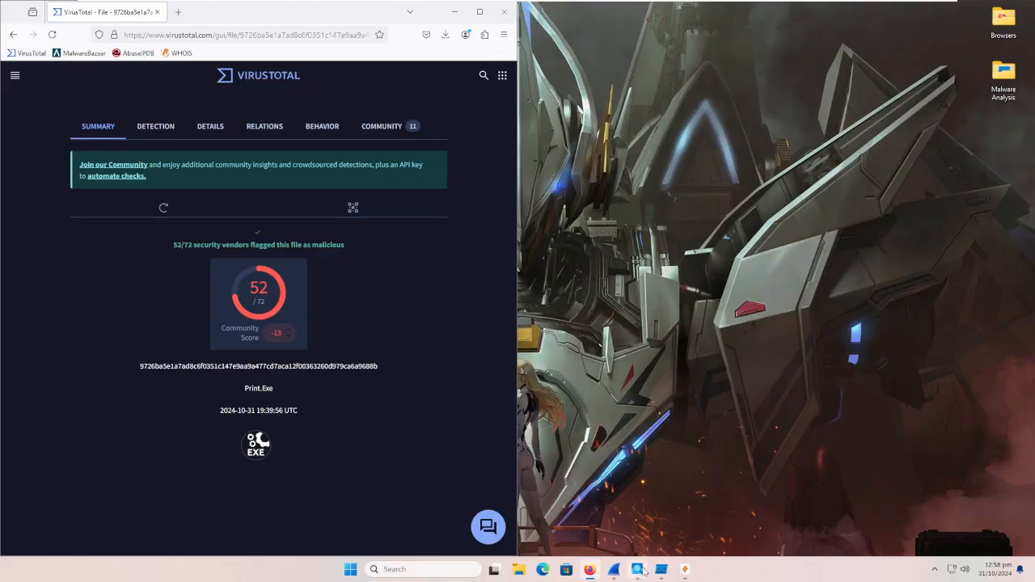
pyautogui.click(660, 569)
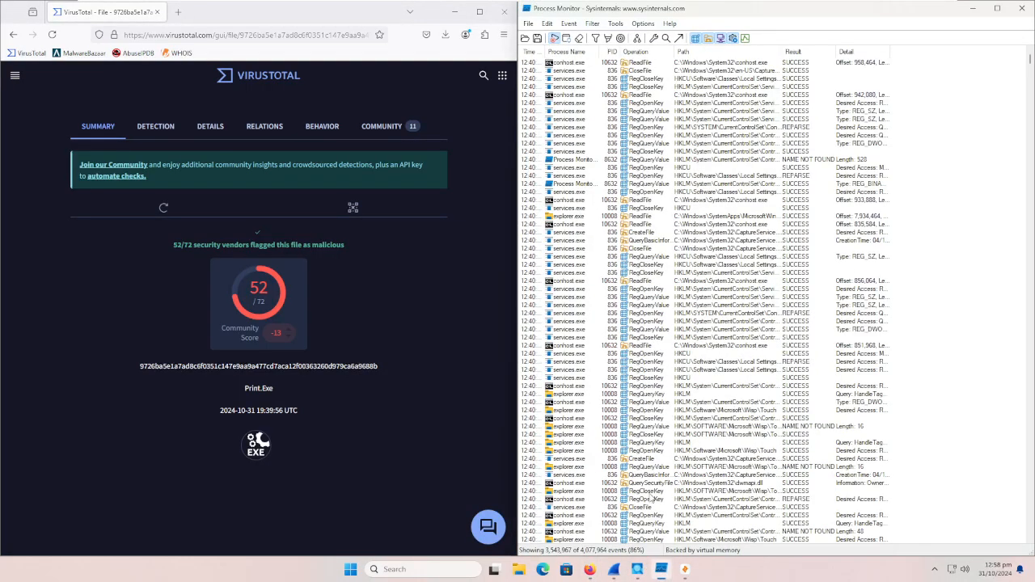
pyautogui.click(454, 11)
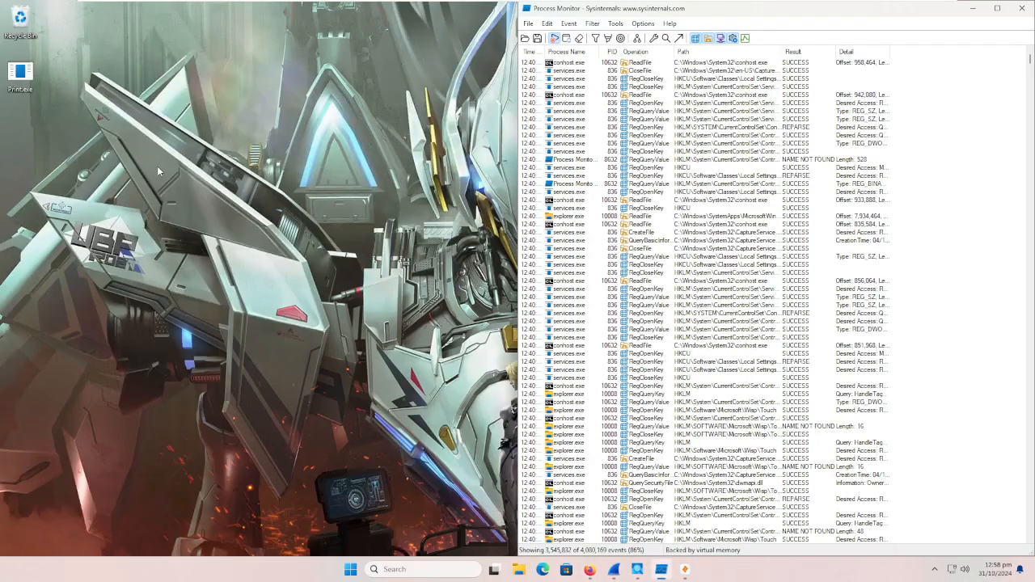
pyautogui.rightClick(24, 87)
pyautogui.click(379, 103)
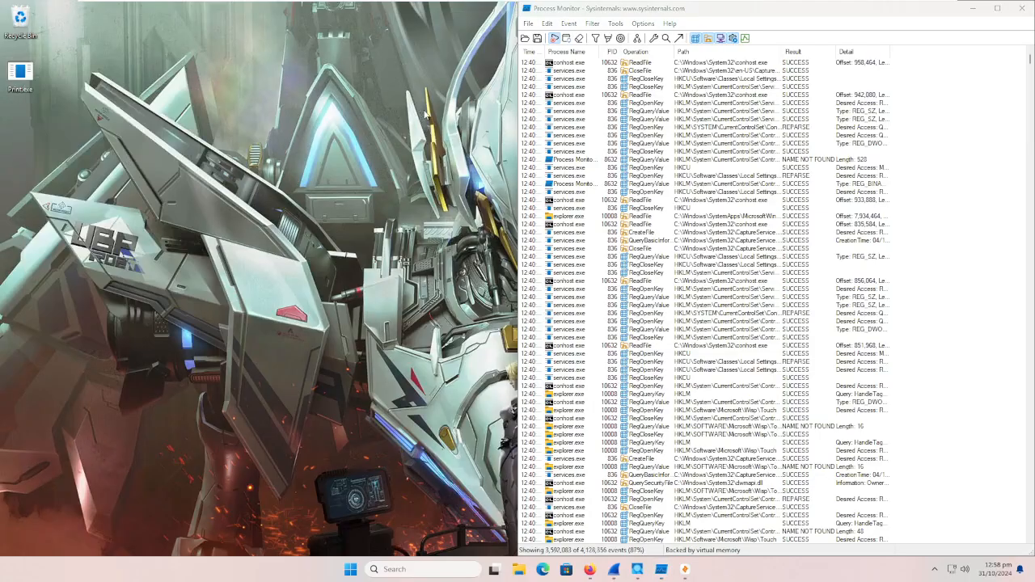
# Step: Add a Process Monitor filter condition that includes events whose operation is CreateFile
pyautogui.click(592, 23)
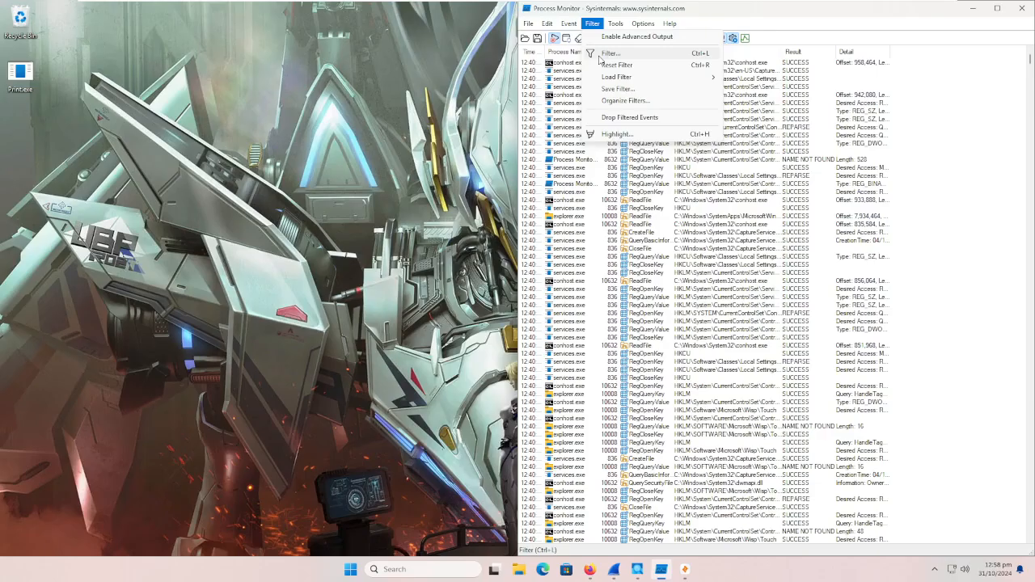
pyautogui.click(598, 52)
pyautogui.click(611, 108)
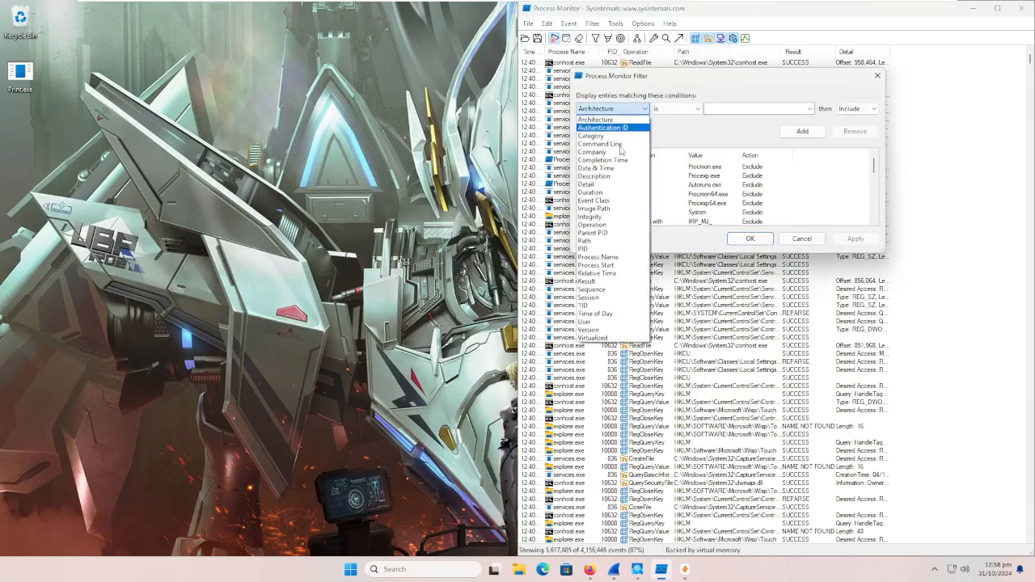
pyautogui.click(618, 230)
pyautogui.click(719, 108)
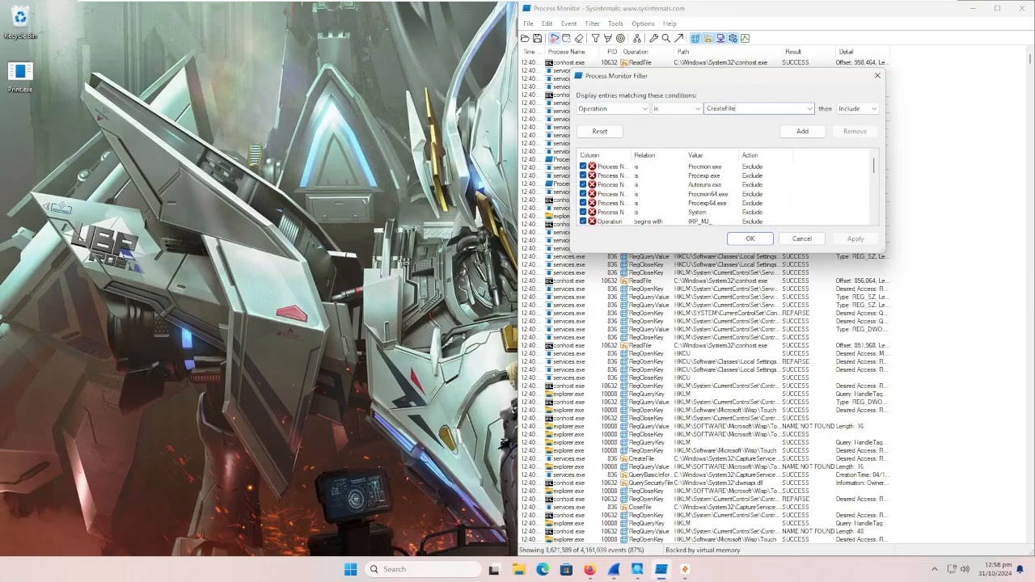
pyautogui.click(805, 131)
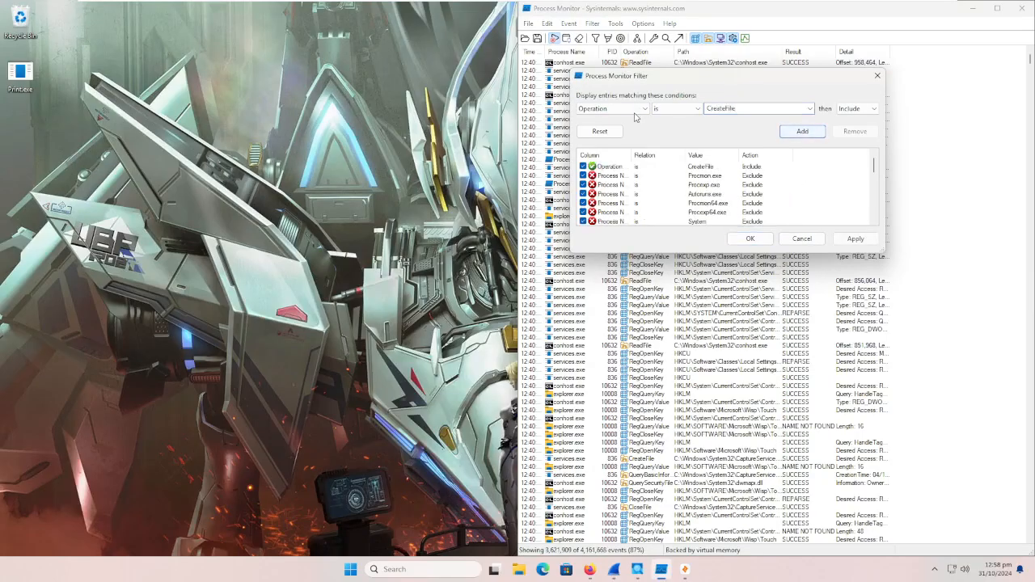
# Step: Add an include condition for process name Print.exe, apply the filter and maximize the Process Monitor window
pyautogui.click(611, 109)
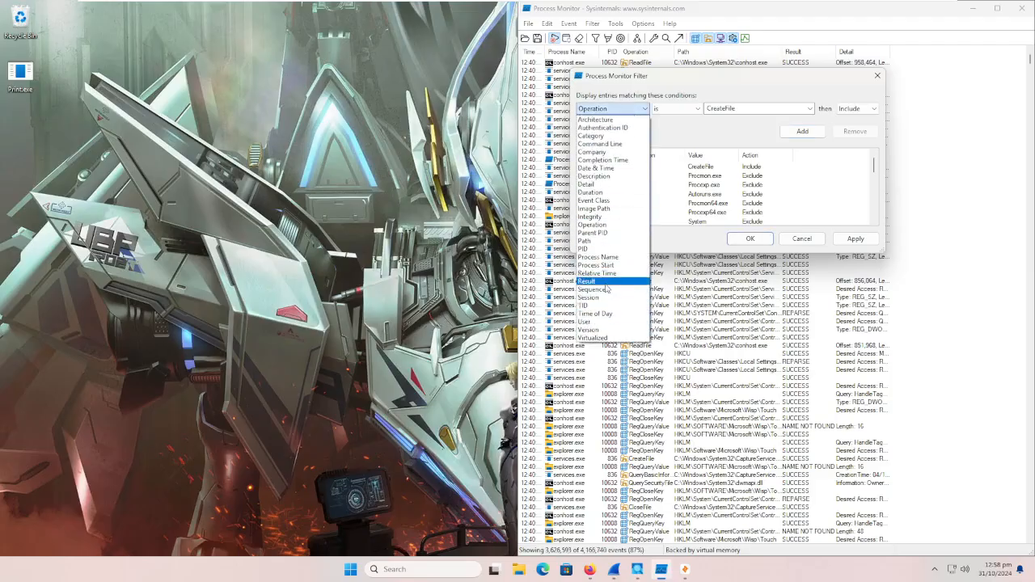
pyautogui.click(598, 257)
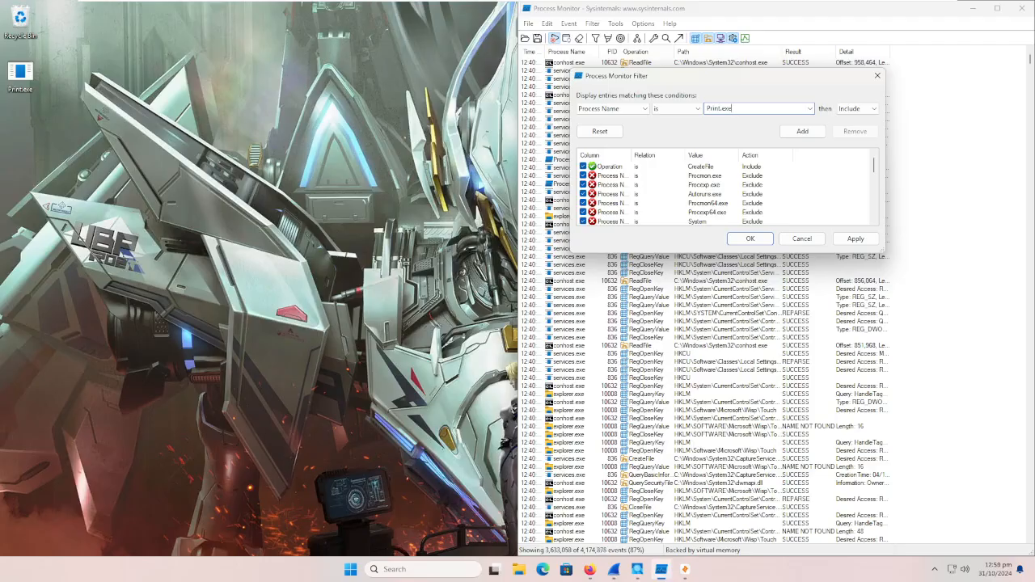
pyautogui.click(819, 133)
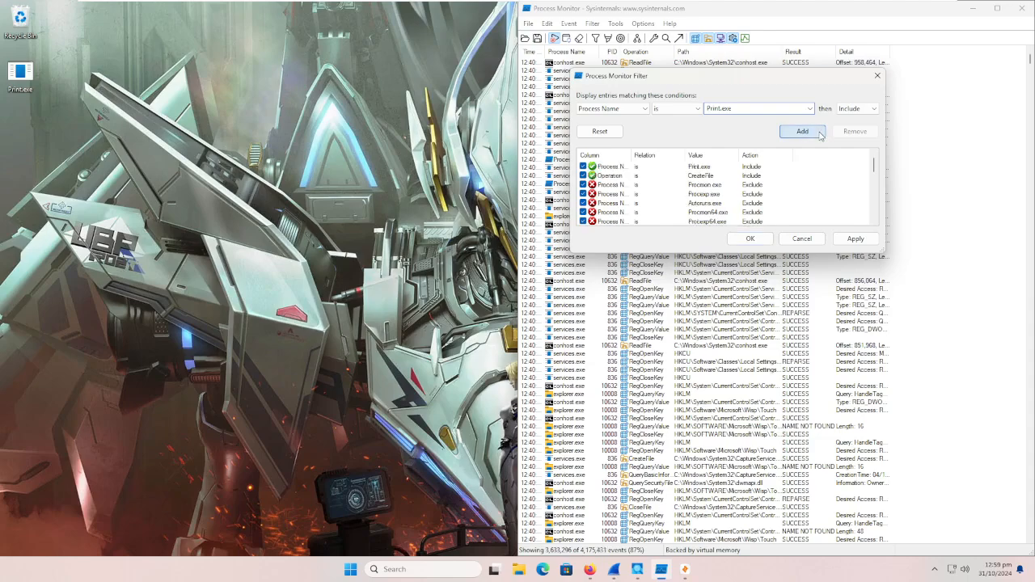
pyautogui.click(855, 241)
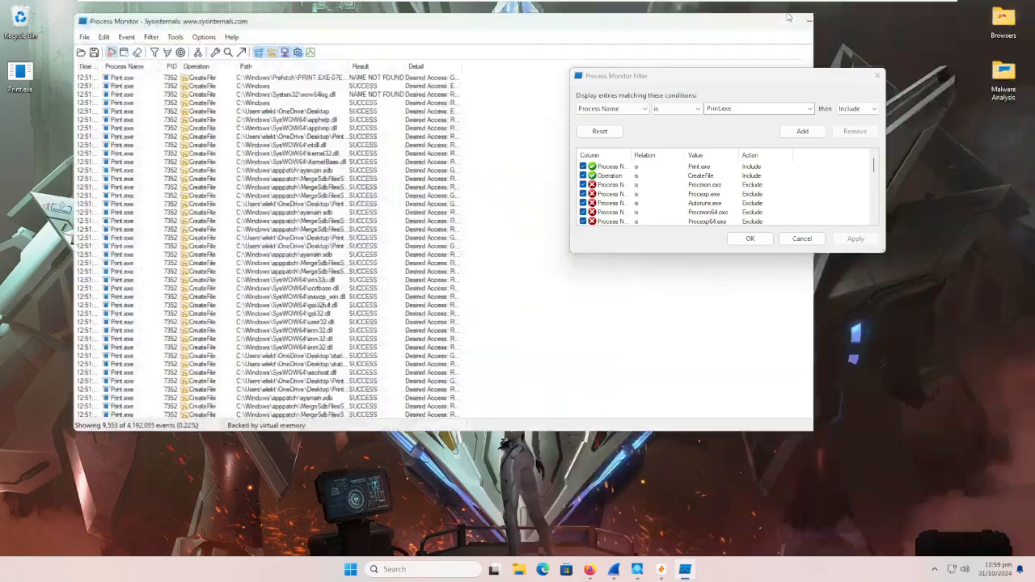
pyautogui.doubleClick(659, 26)
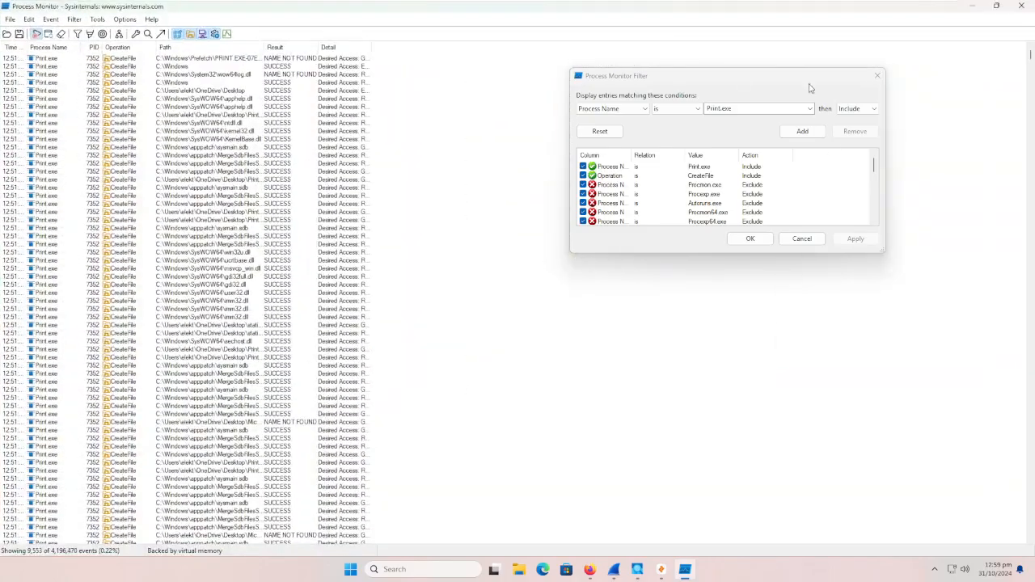
# Step: Close the filter dialog and widen the Path column enough to read the full file paths of the Print.exe events
pyautogui.click(802, 238)
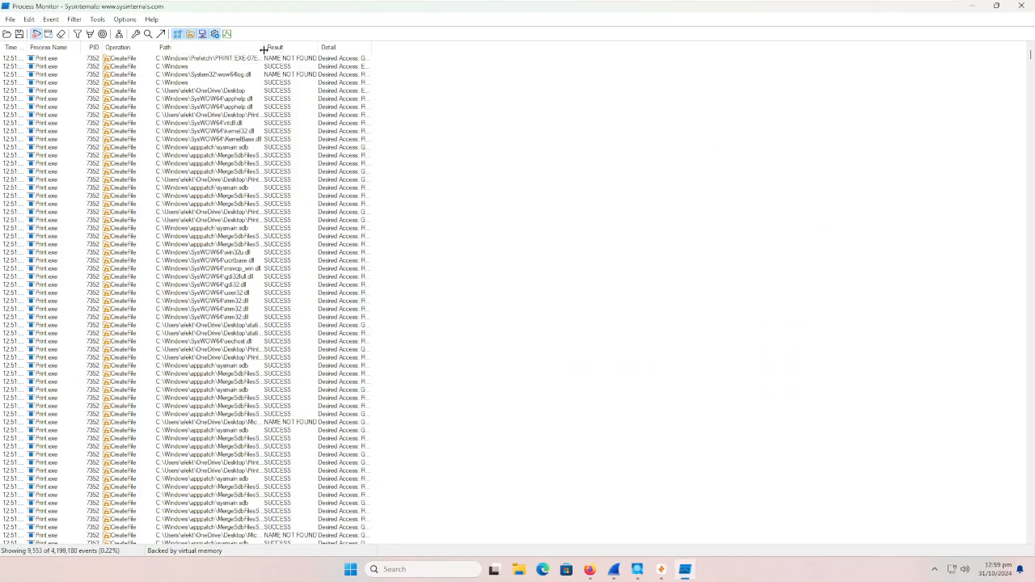
pyautogui.moveTo(264, 47); pyautogui.dragTo(432, 69)
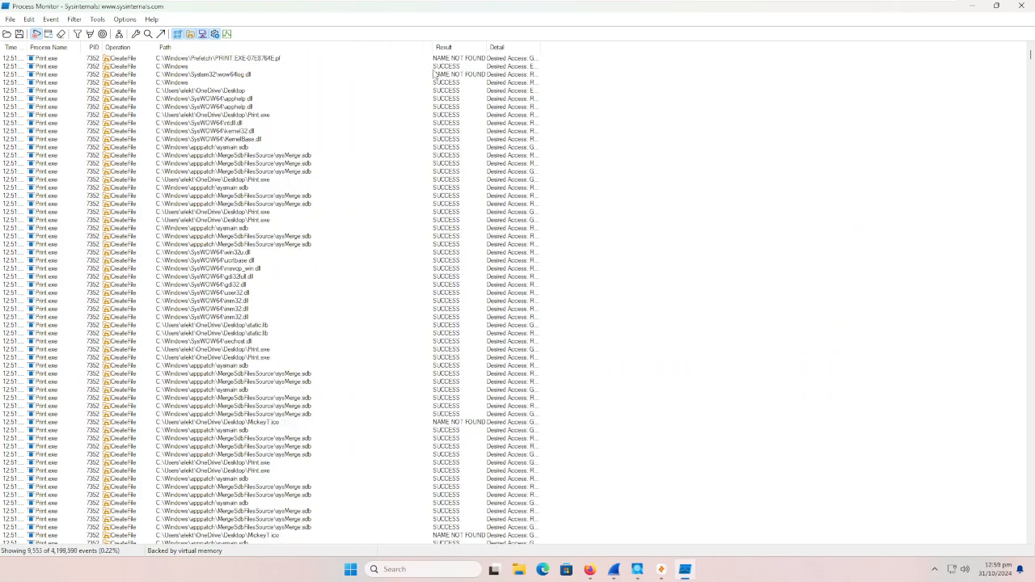
pyautogui.click(255, 59)
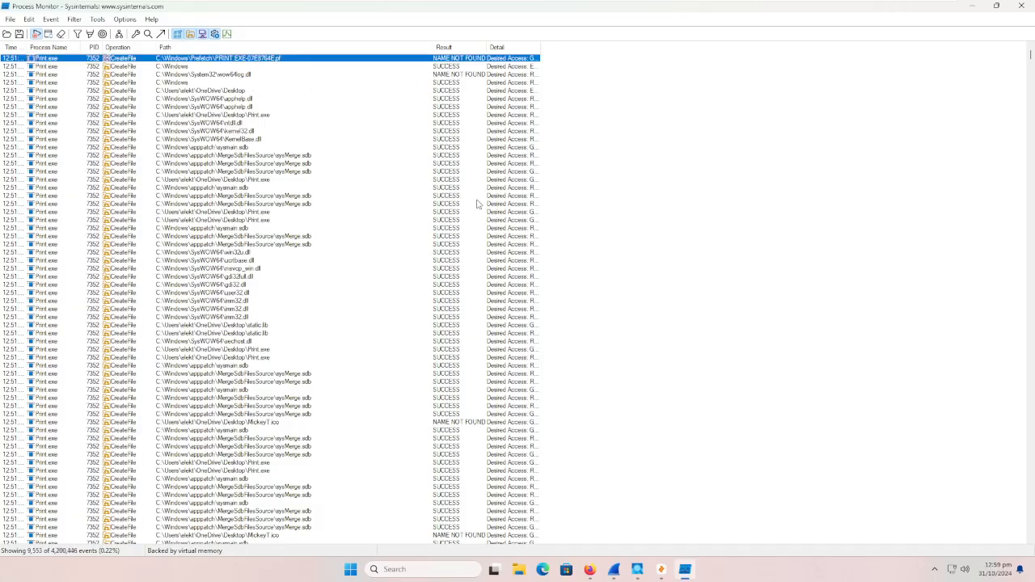
# Step: Examine the paths and results of the Print.exe CreateFile events, paying attention to the entries with a NAME NOT FOUND result
pyautogui.click(542, 229)
pyautogui.scroll(-3, 328, 292)
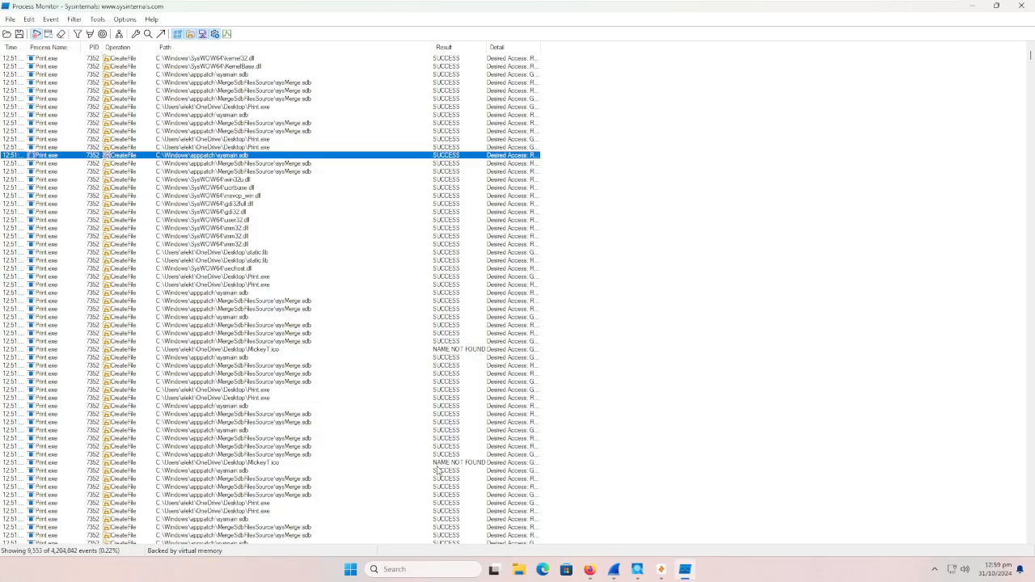
pyautogui.click(437, 465)
pyautogui.scroll(-4, 428, 458)
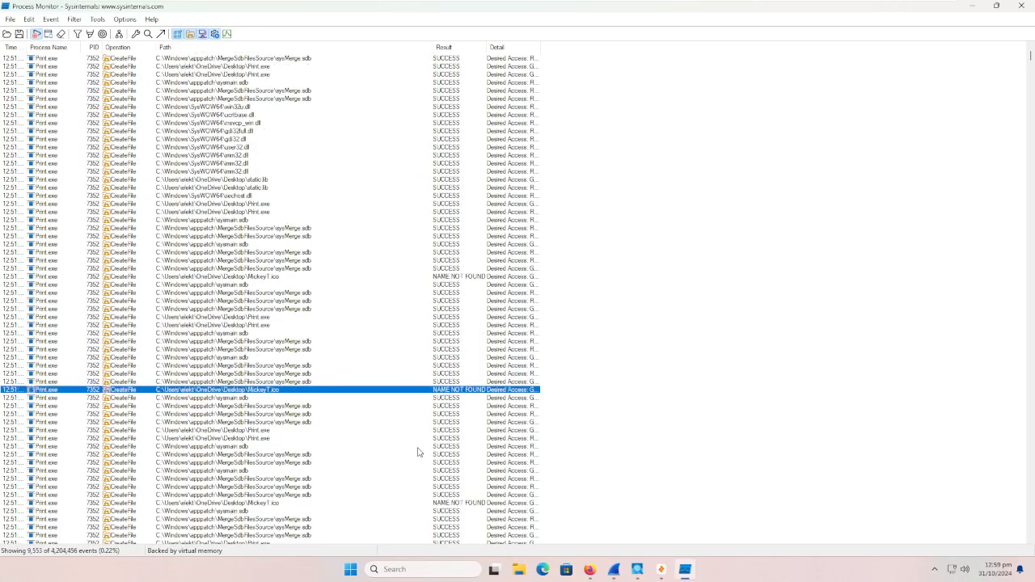
pyautogui.click(436, 478)
pyautogui.scroll(-2, 436, 482)
pyautogui.scroll(-3, 436, 483)
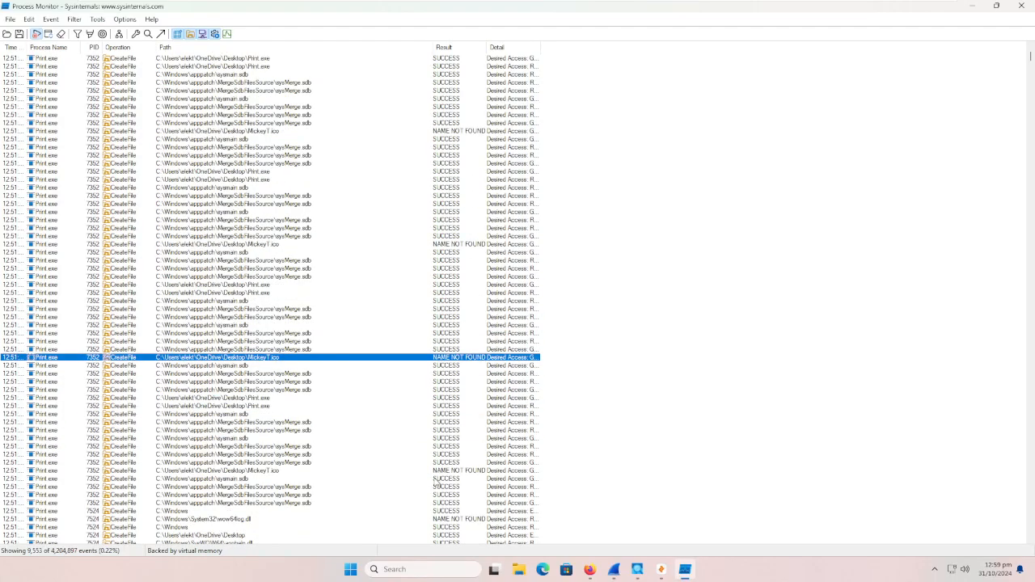
pyautogui.click(435, 478)
pyautogui.scroll(-1, 435, 478)
pyautogui.click(436, 495)
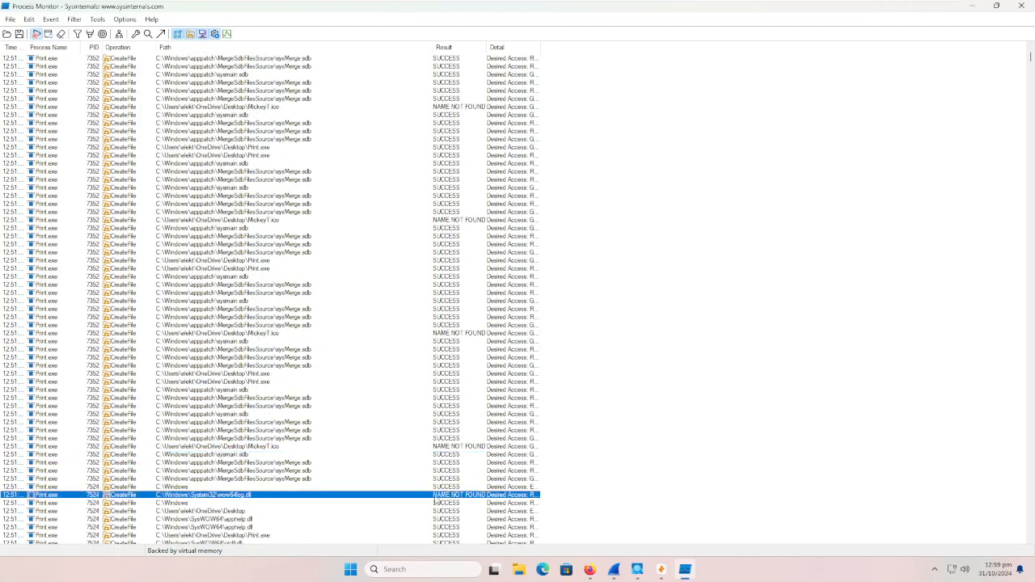
pyautogui.scroll(-14, 374, 448)
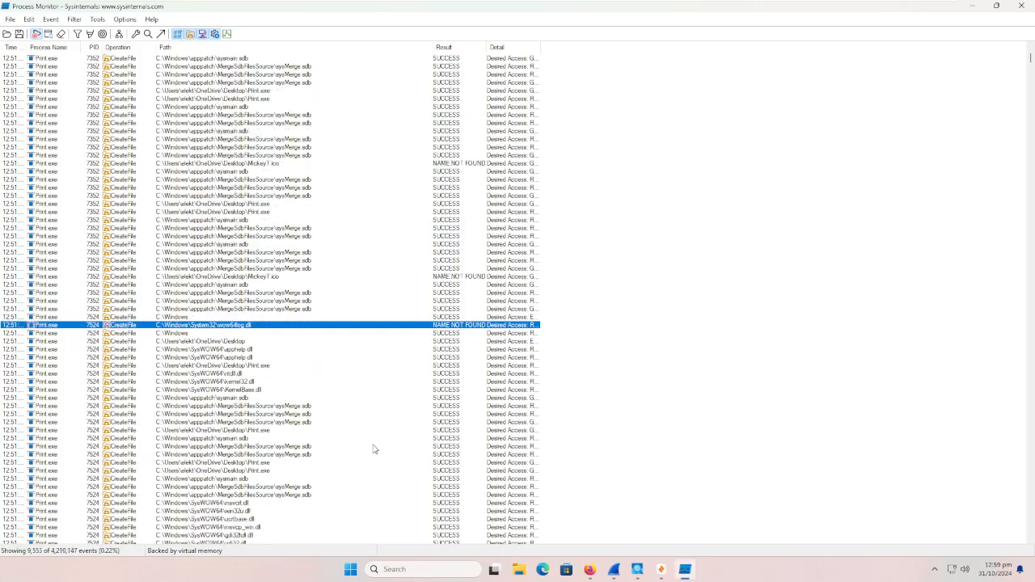
pyautogui.scroll(-1, 374, 449)
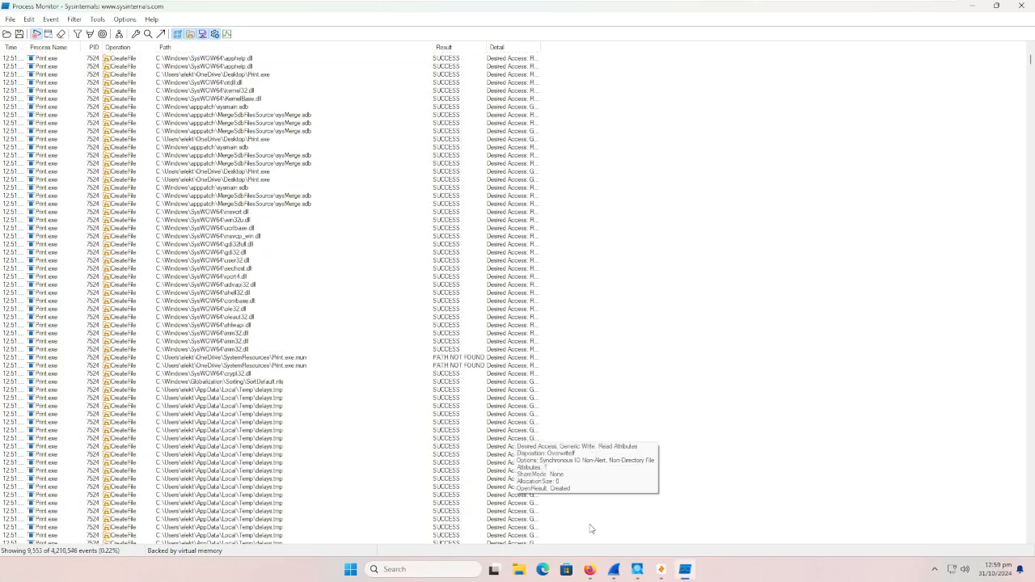
# Step: Switch to Firefox, search the web for mickeyt.ico in a new tab and look through the results
pyautogui.click(614, 569)
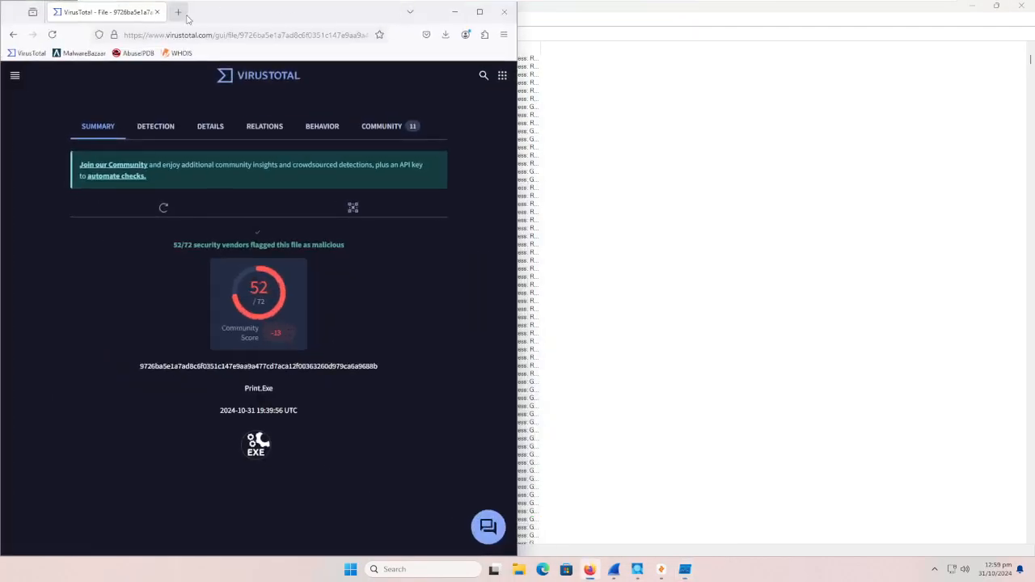
pyautogui.click(181, 14)
pyautogui.write('mickeyt ico')
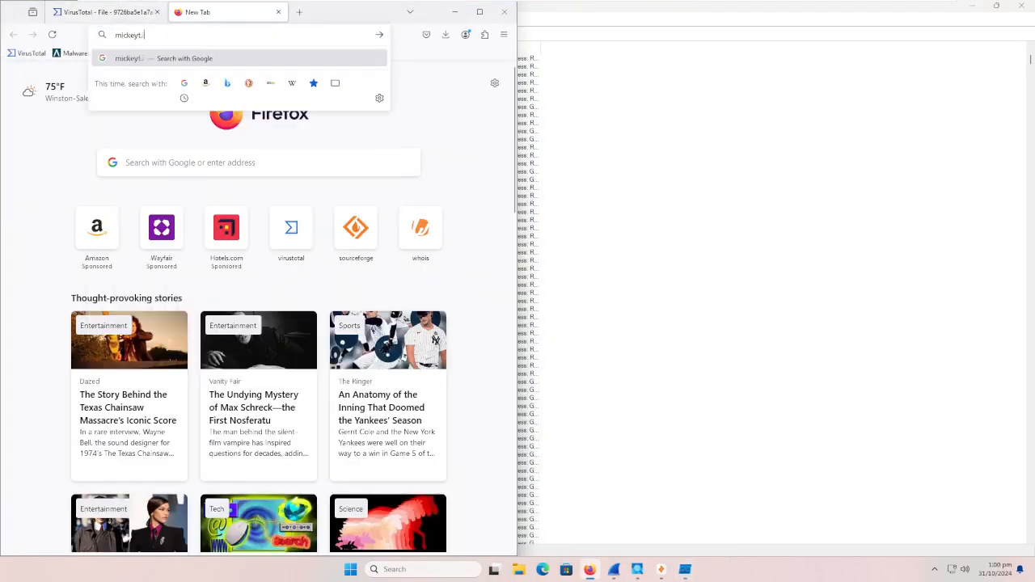
pyautogui.press('Return')
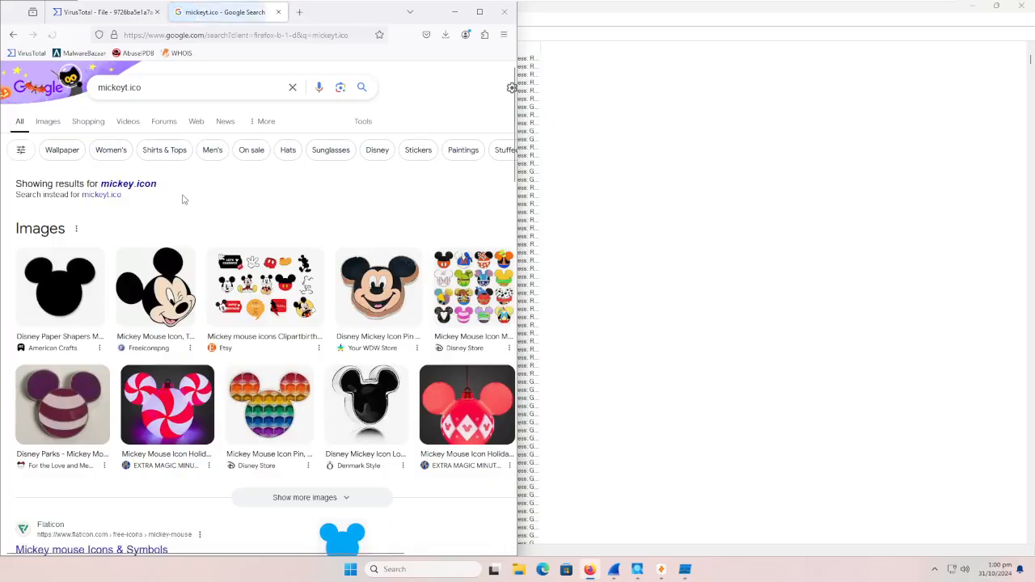
pyautogui.scroll(-8, 184, 201)
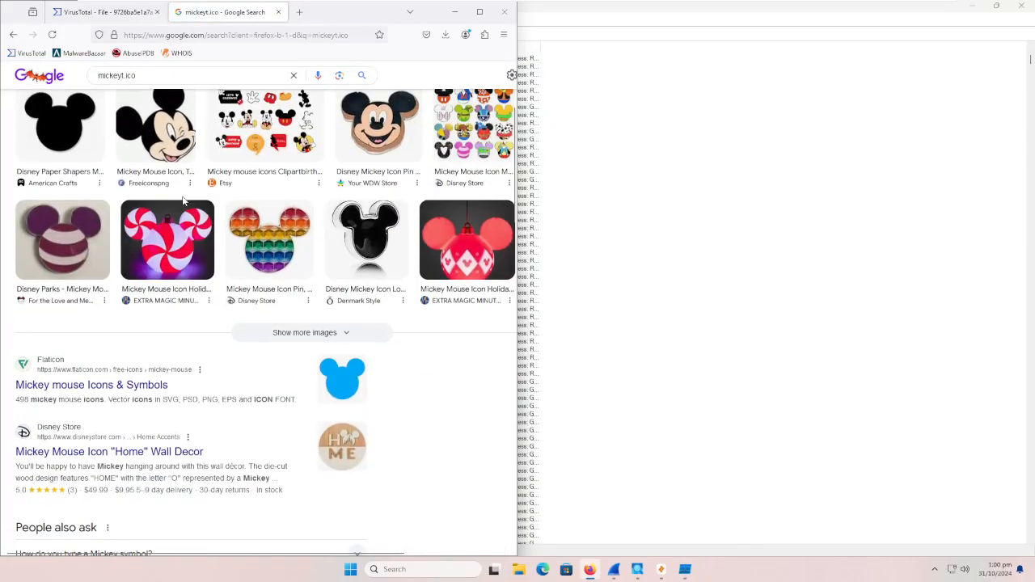
pyautogui.scroll(-2, 183, 202)
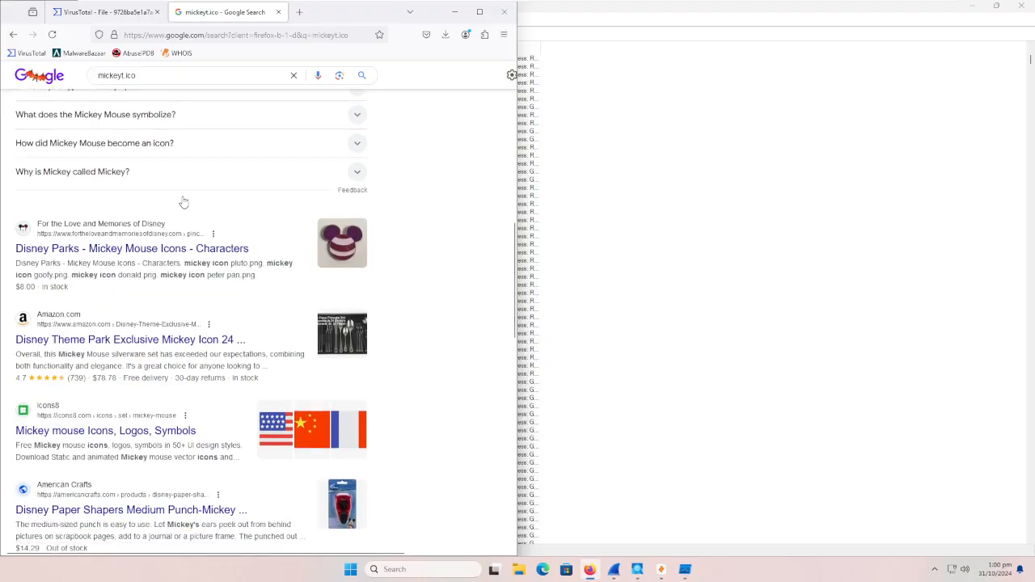
pyautogui.scroll(10, 184, 200)
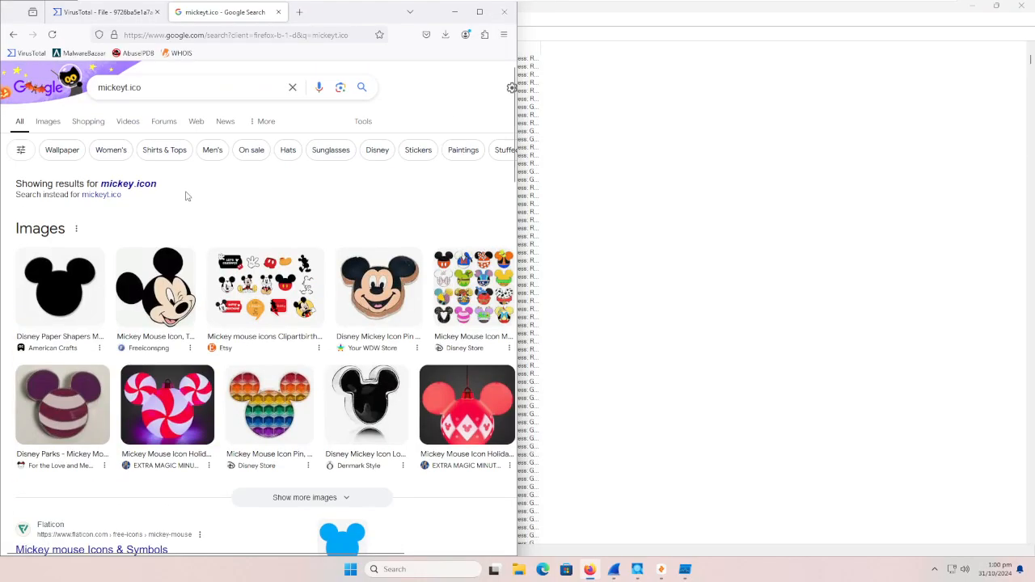
# Step: Check the results for the exact term mickeyt.ico, close the search tab and minimize the browser to return to Process Monitor
pyautogui.click(101, 195)
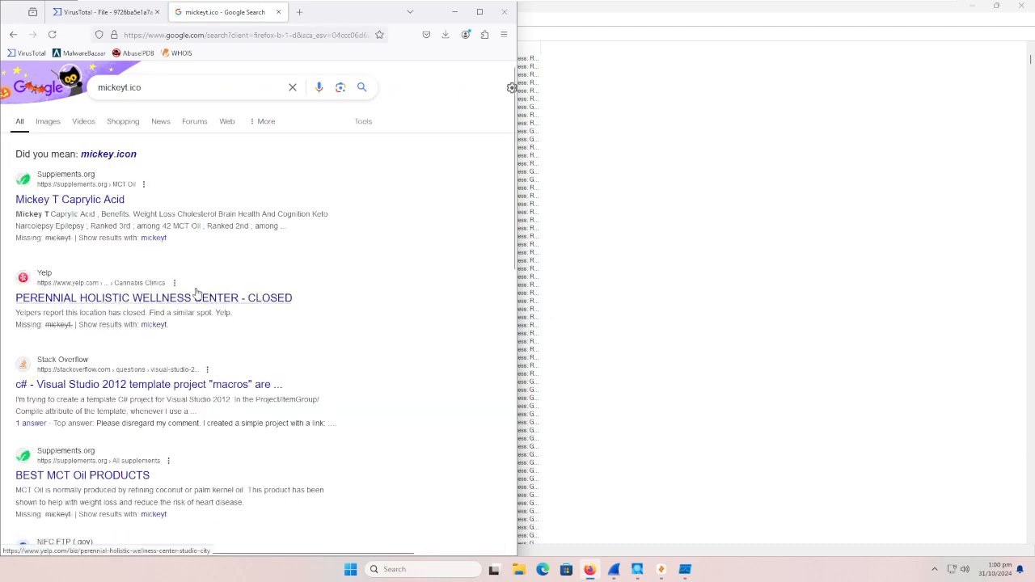
pyautogui.scroll(-1, 205, 250)
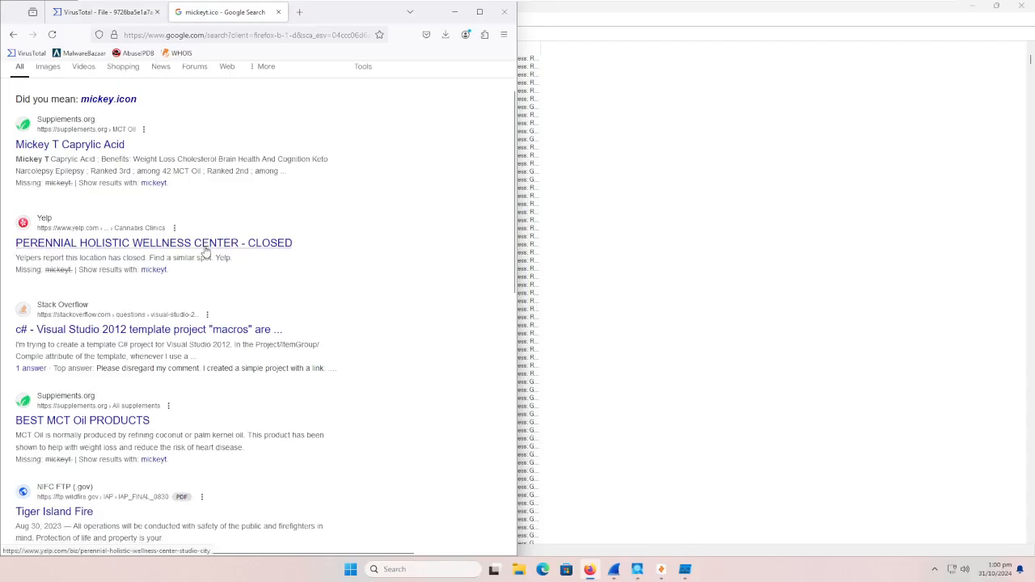
pyautogui.scroll(1, 205, 251)
pyautogui.hotkey('ctrl', 'w')
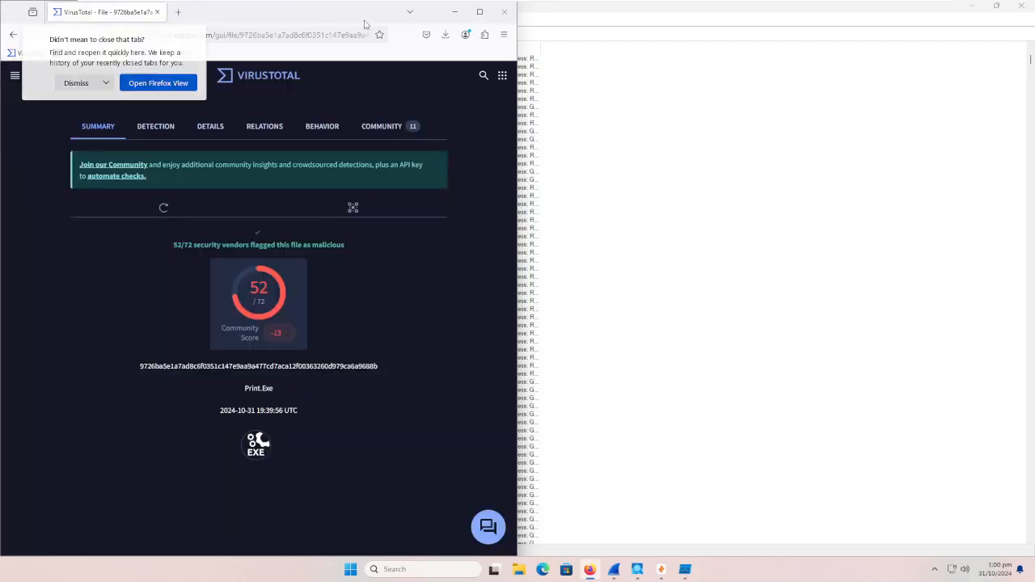
pyautogui.click(452, 13)
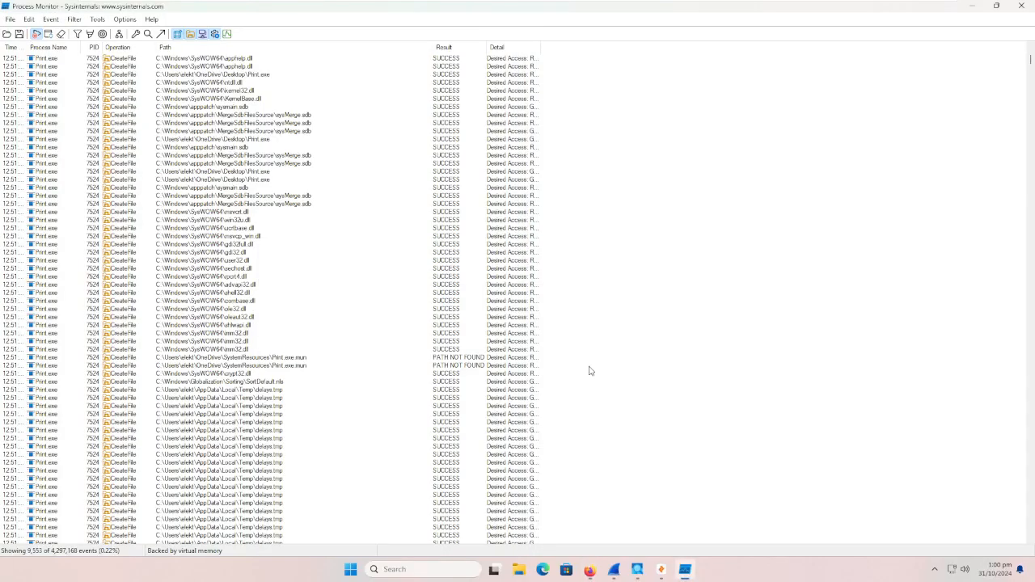
# Step: Find the repeated delays.tmp entries in the event list and copy the full path of that file
pyautogui.scroll(-2, 360, 366)
pyautogui.scroll(-6, 378, 366)
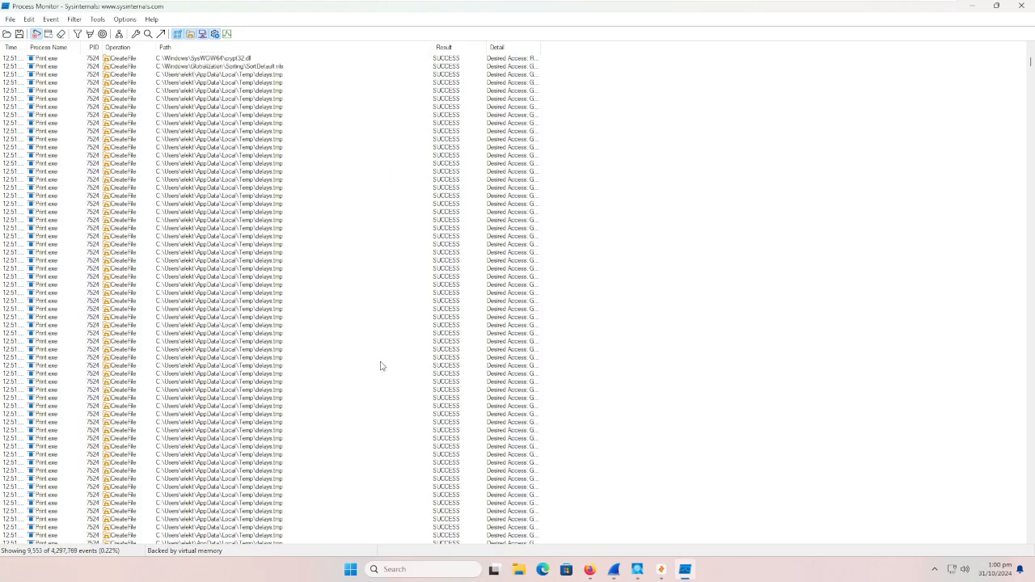
pyautogui.scroll(-1, 506, 453)
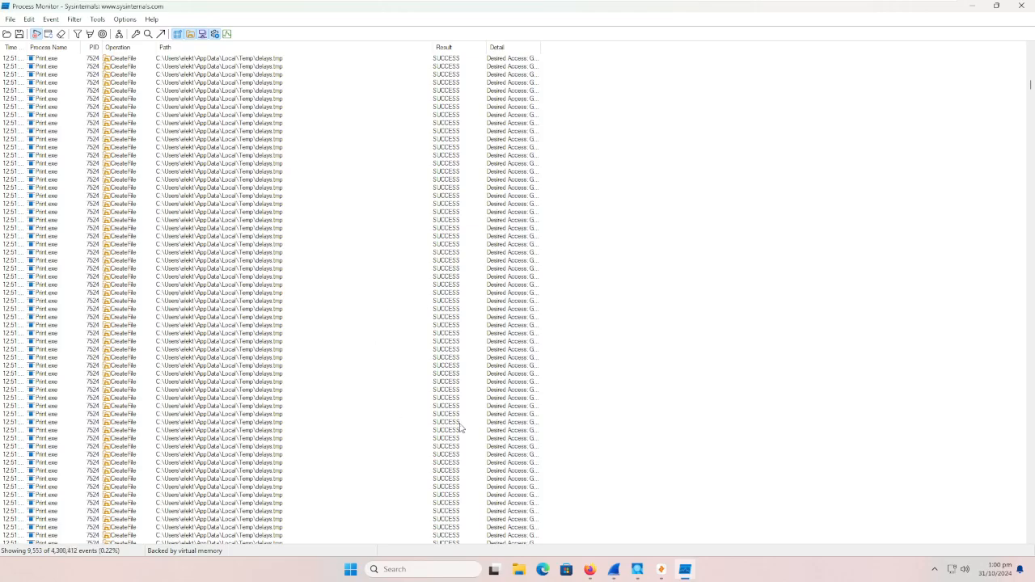
pyautogui.rightClick(277, 442)
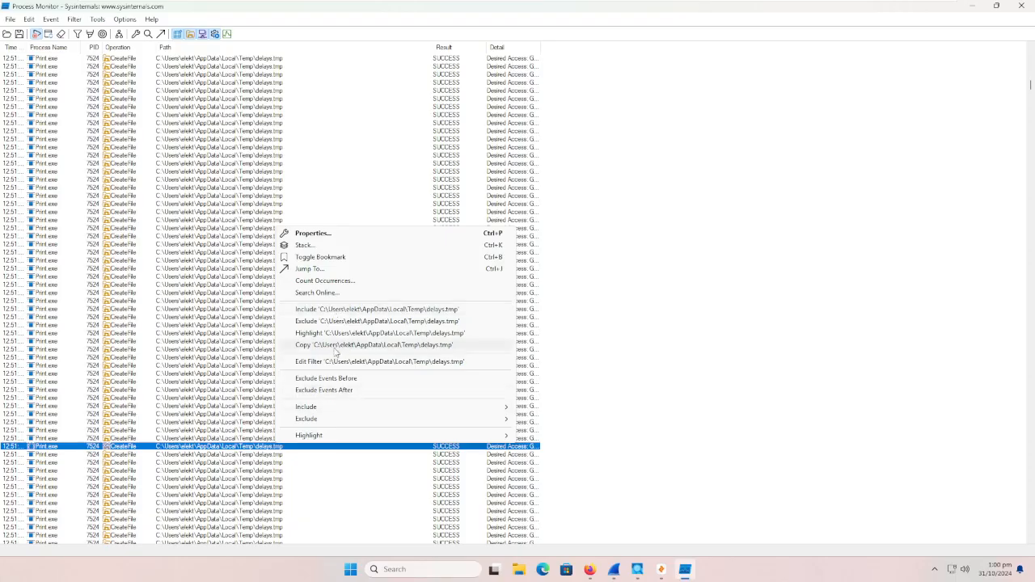
pyautogui.click(334, 345)
# Step: Add an include condition for events whose path is not the copied delays.tmp path, apply the filter and close the dialog
pyautogui.click(97, 20)
pyautogui.moveTo(77, 22)
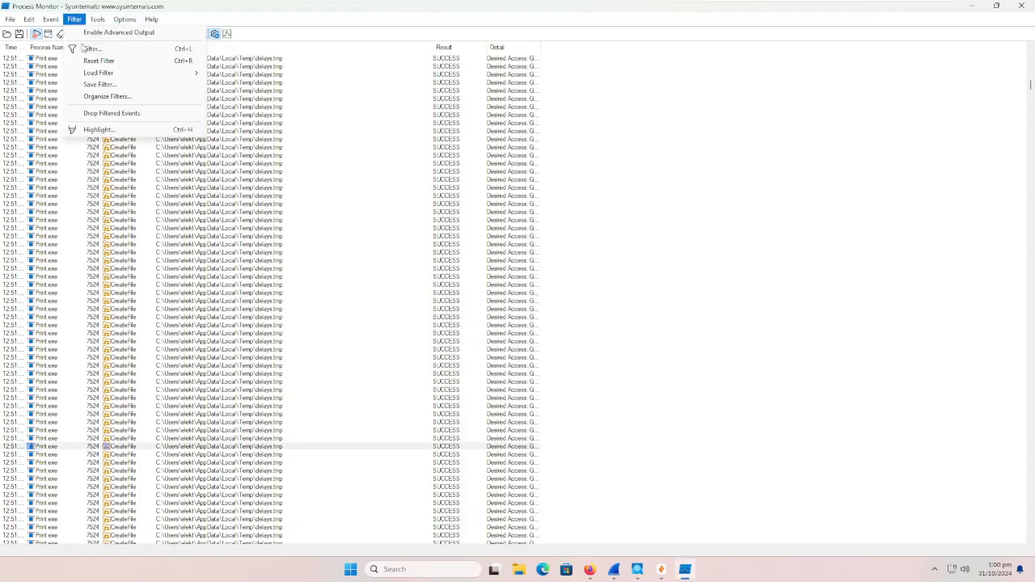
pyautogui.click(93, 48)
pyautogui.click(624, 109)
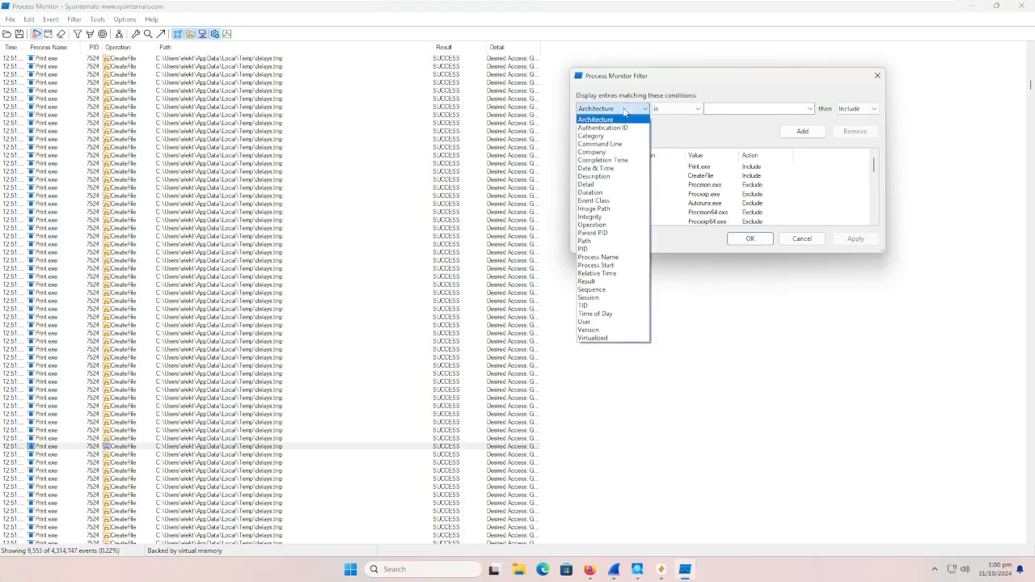
pyautogui.click(598, 240)
pyautogui.click(676, 108)
pyautogui.click(675, 128)
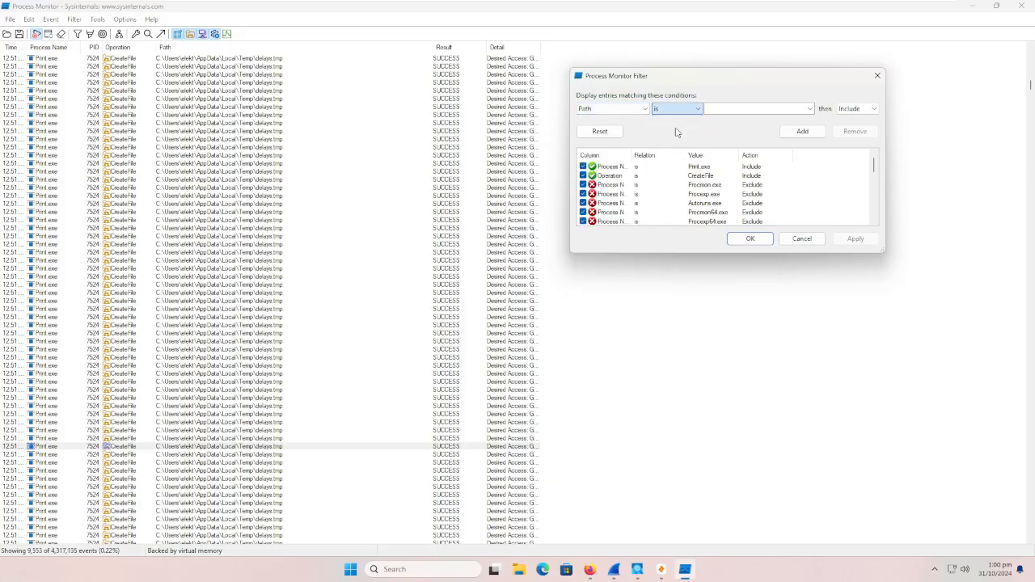
pyautogui.write('C:\\Users\\elekt\\AppData\\Local\\Temp\\delays.tmp')
pyautogui.click(802, 131)
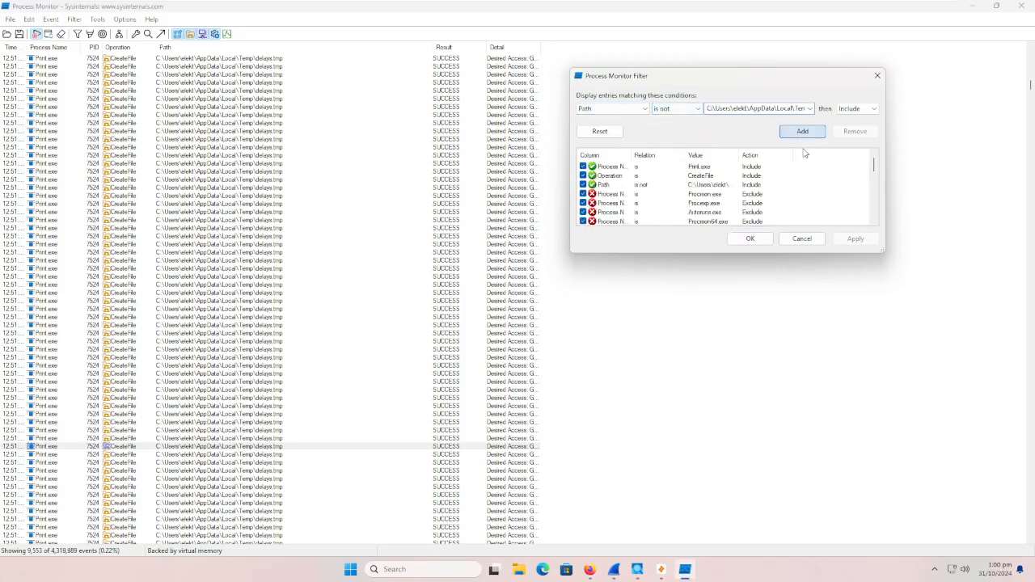
pyautogui.click(856, 239)
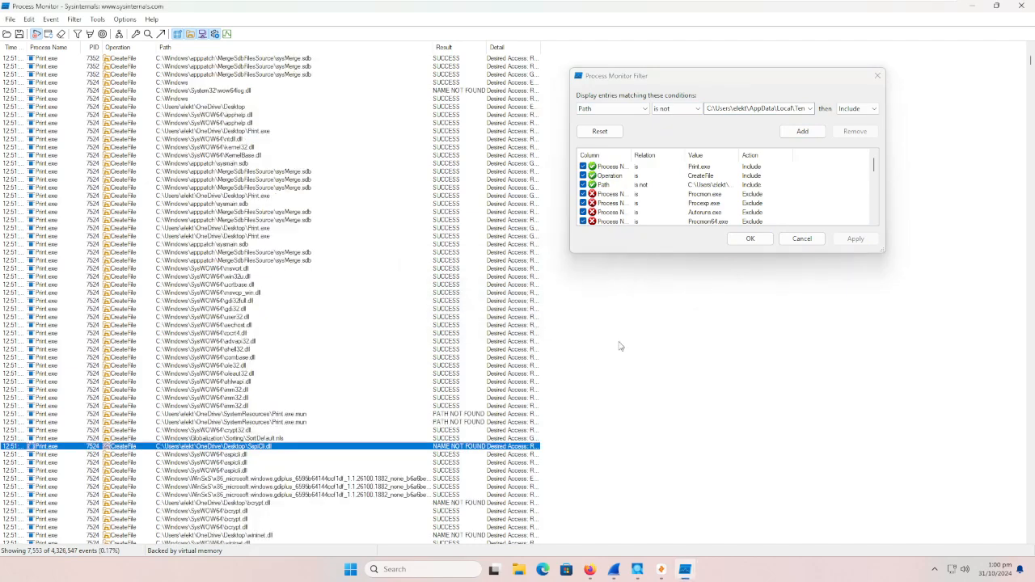
pyautogui.click(877, 77)
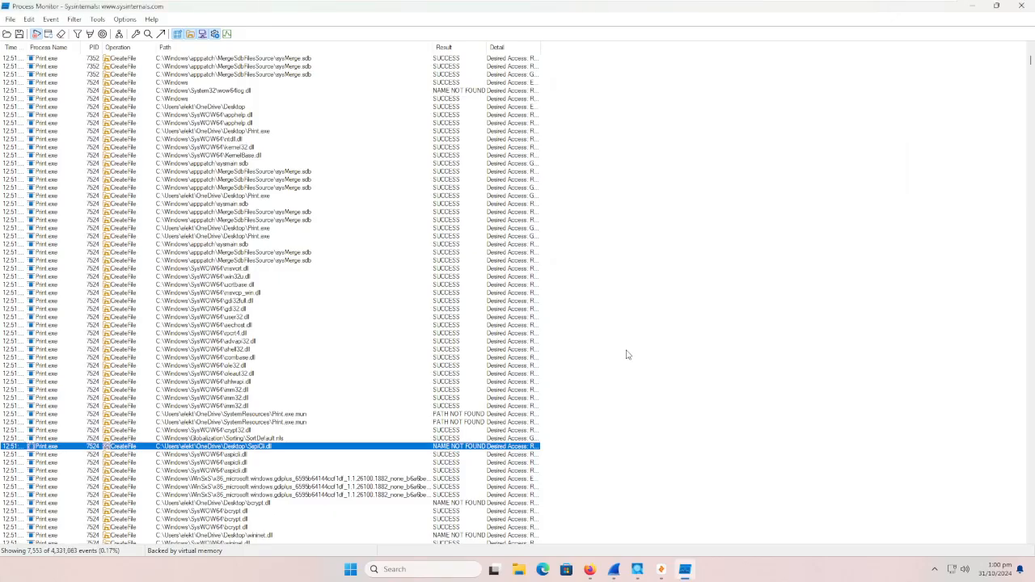
# Step: Review the remaining Print.exe CreateFile events for the DLLs, folders and missing files the process tries to access
pyautogui.scroll(-2, 626, 369)
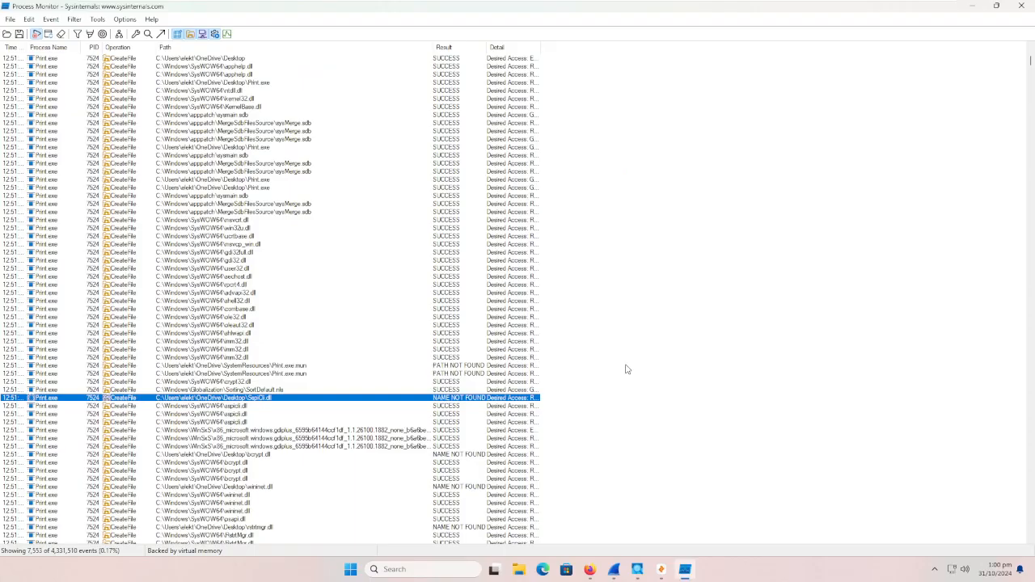
pyautogui.scroll(-3, 622, 378)
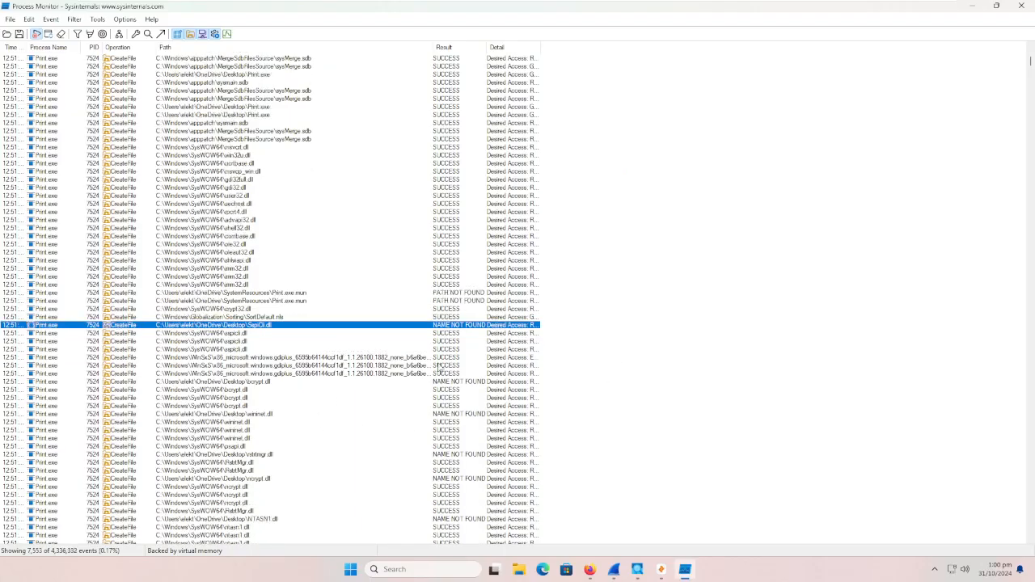
pyautogui.scroll(-3, 348, 461)
pyautogui.scroll(-2, 350, 448)
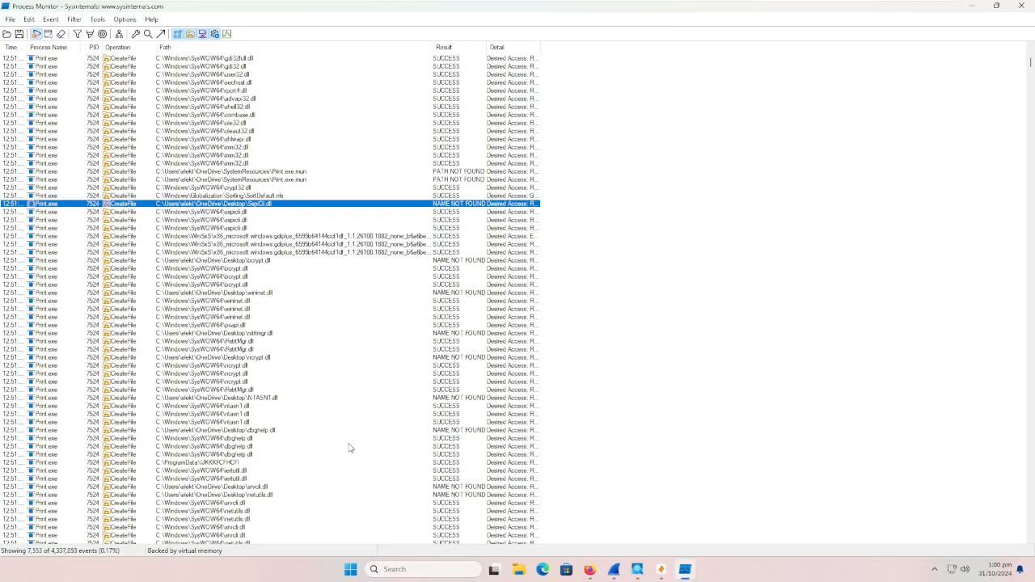
pyautogui.scroll(-10, 349, 447)
pyautogui.scroll(-10, 349, 487)
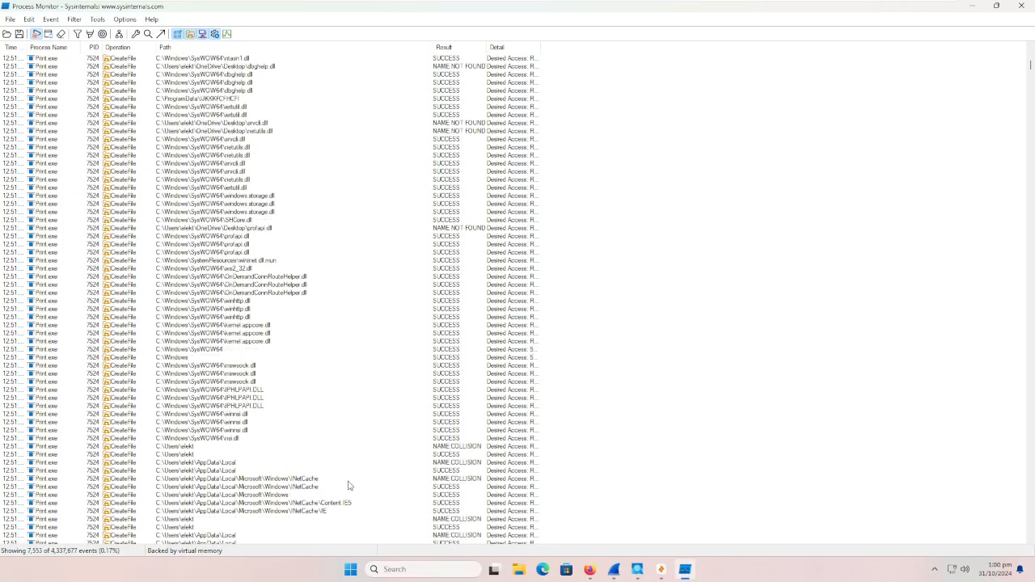
pyautogui.scroll(-18, 351, 472)
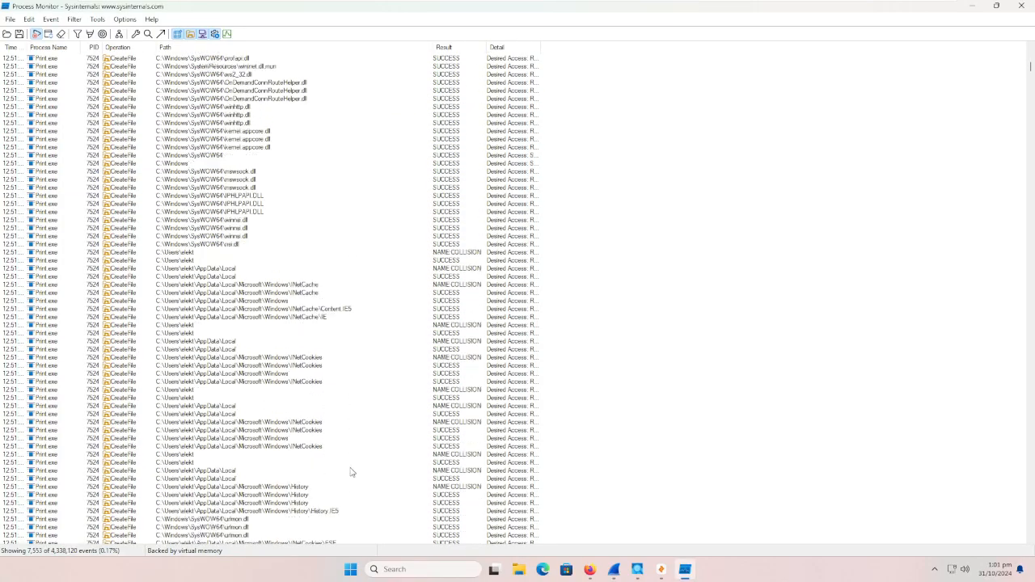
pyautogui.scroll(-8, 350, 470)
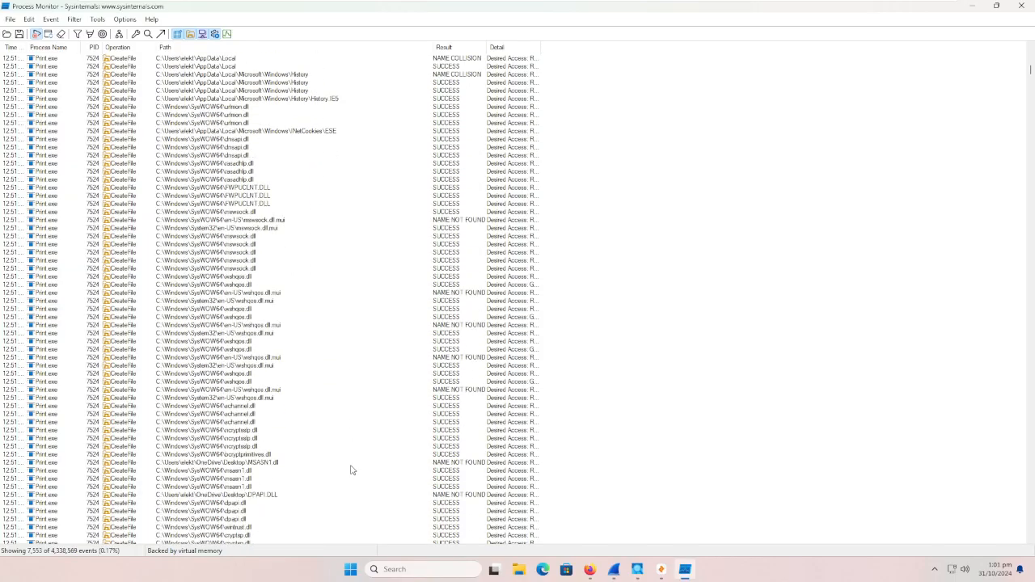
pyautogui.click(466, 285)
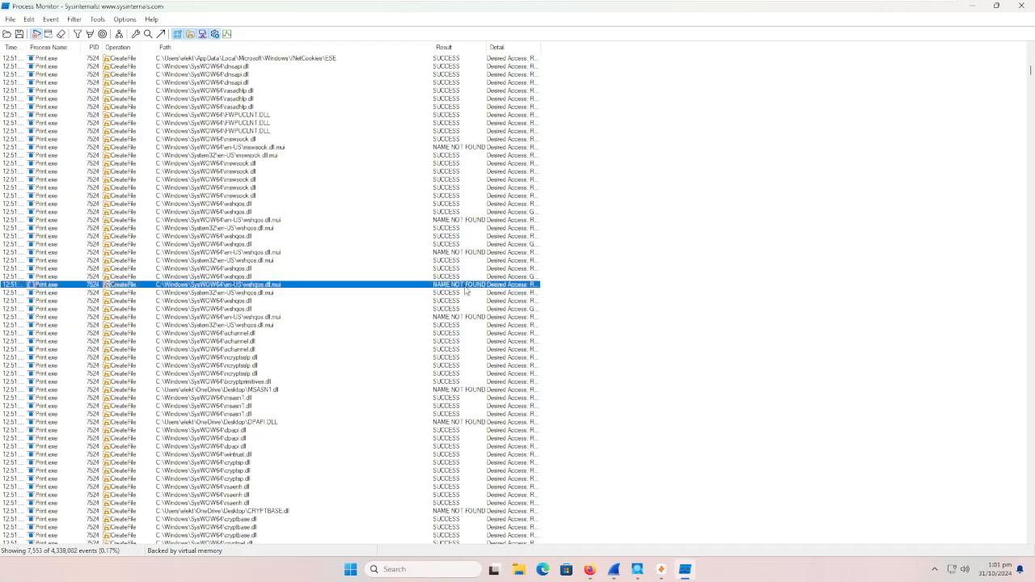
# Step: Examine the paths and results of the further Print.exe CreateFile events, from the system DLLs and CryptnetUrlCache entries through to the browser User Data files
pyautogui.scroll(-4, 445, 404)
pyautogui.scroll(-15, 441, 434)
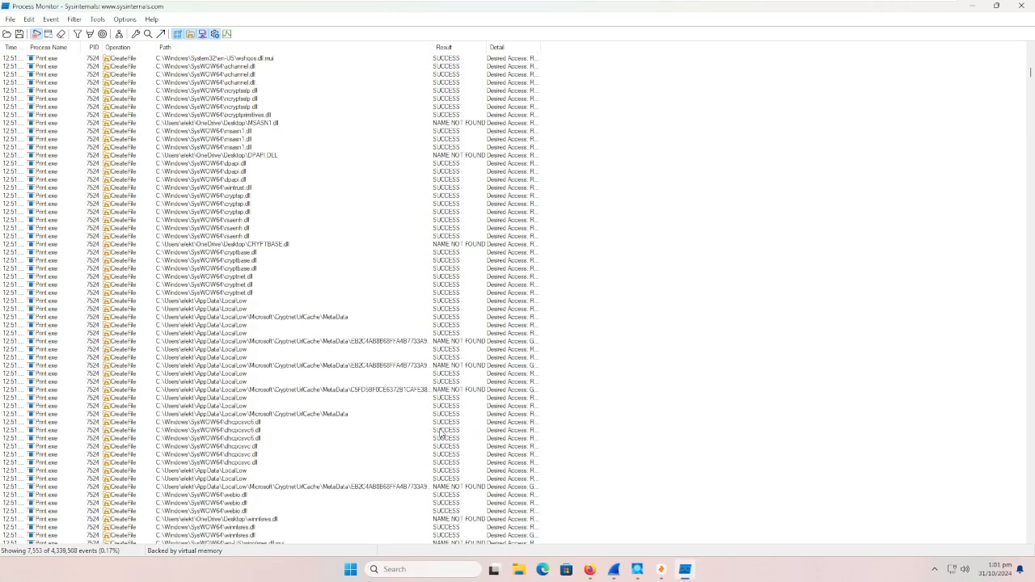
pyautogui.scroll(-3, 442, 434)
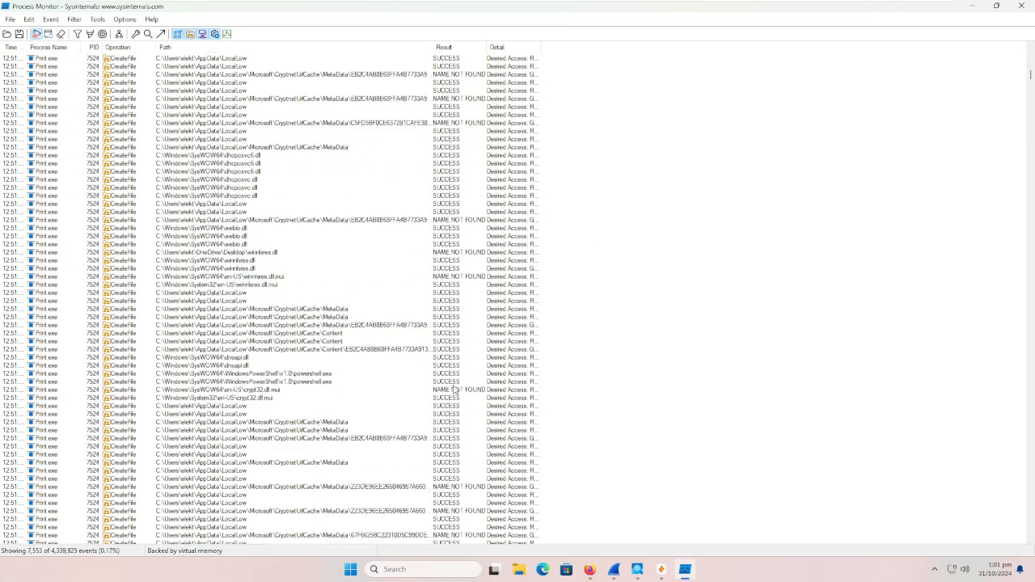
pyautogui.click(456, 391)
pyautogui.scroll(-10, 457, 404)
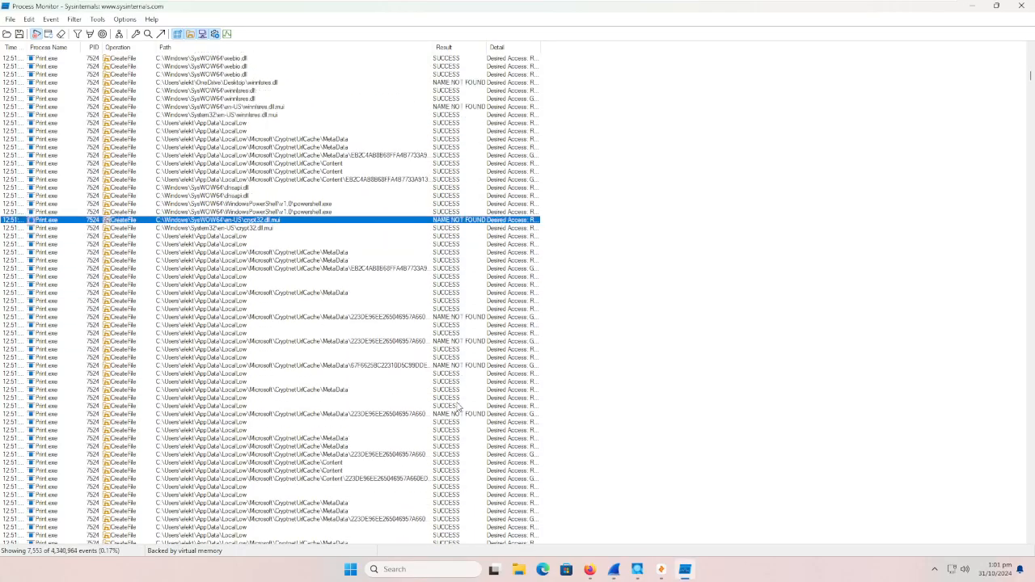
pyautogui.scroll(-1, 458, 410)
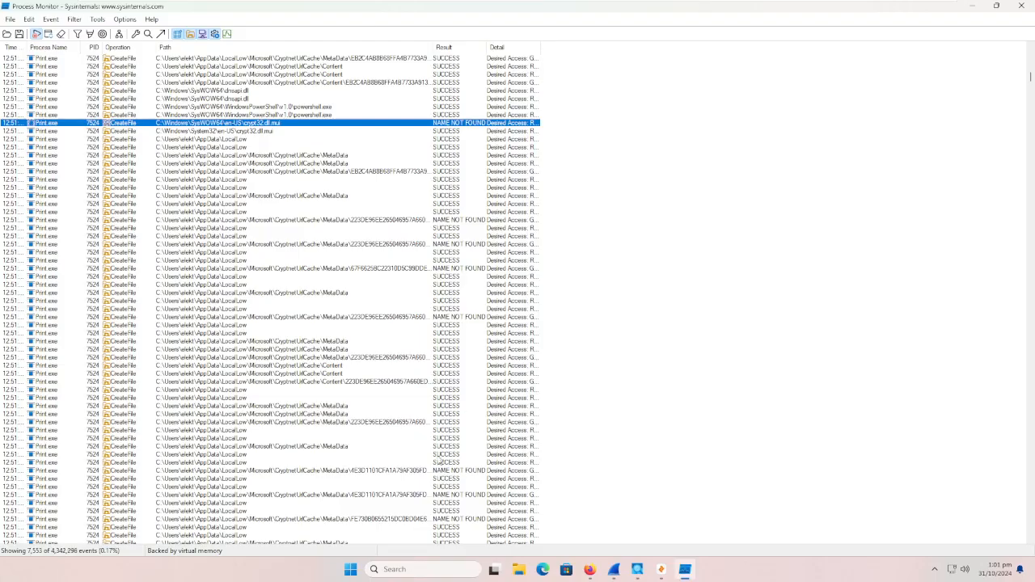
pyautogui.scroll(-17, 437, 459)
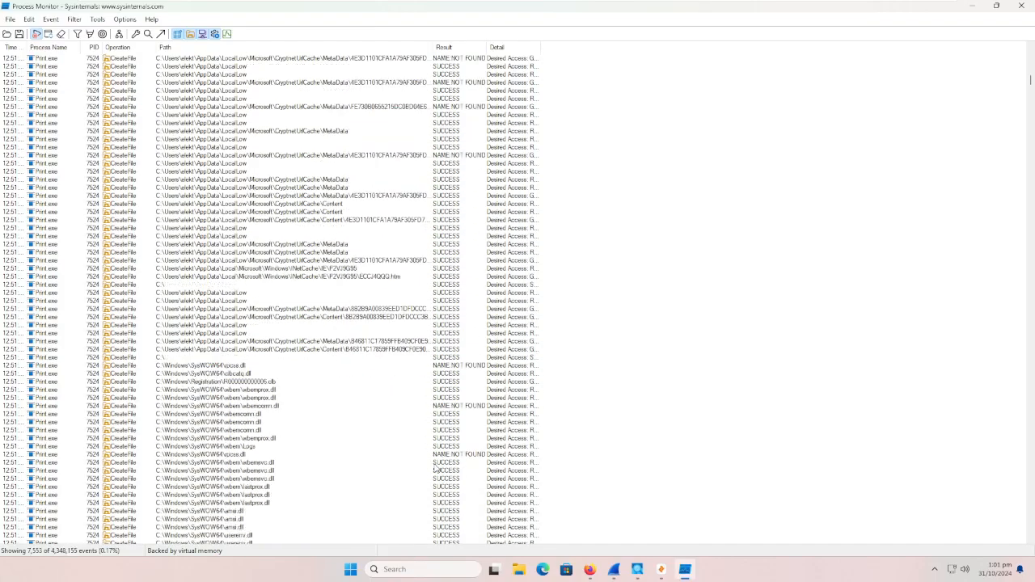
pyautogui.scroll(-13, 436, 468)
pyautogui.scroll(-6, 435, 468)
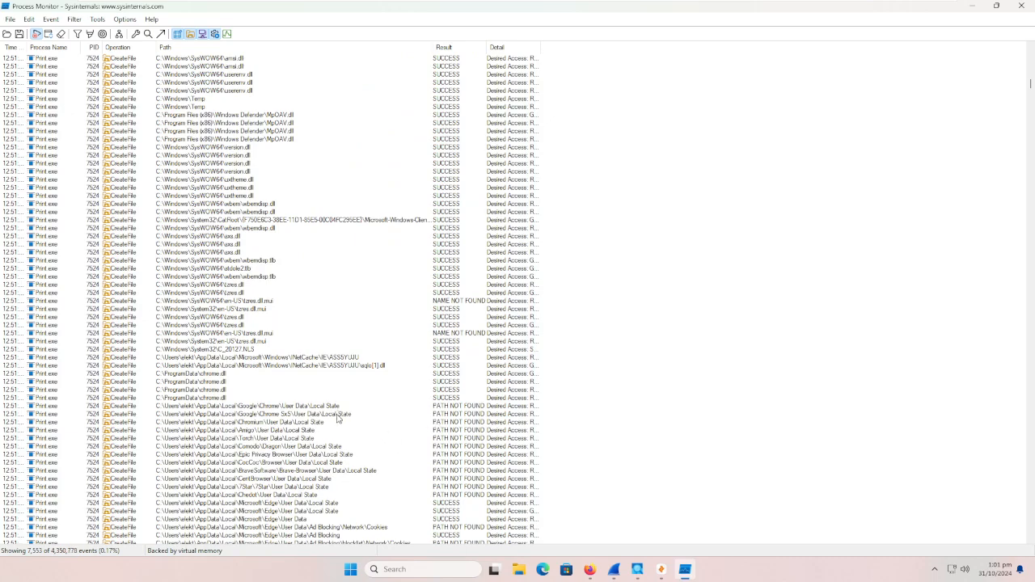
pyautogui.scroll(-1, 338, 418)
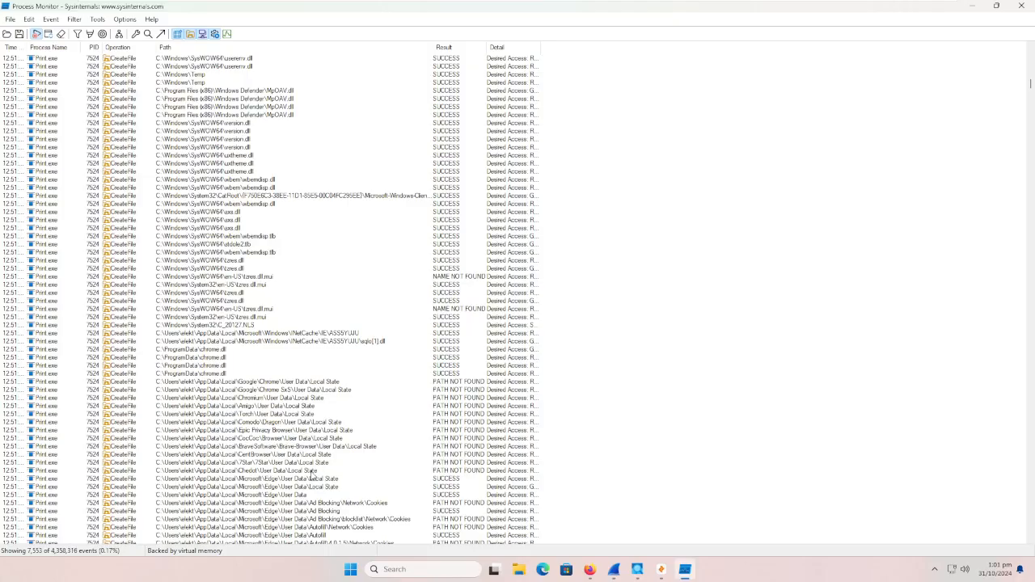
# Step: Examine which browsers' User Data\Local State files Print.exe probes and the Edge User Data folders it checks for Network\Cookies
pyautogui.click(312, 472)
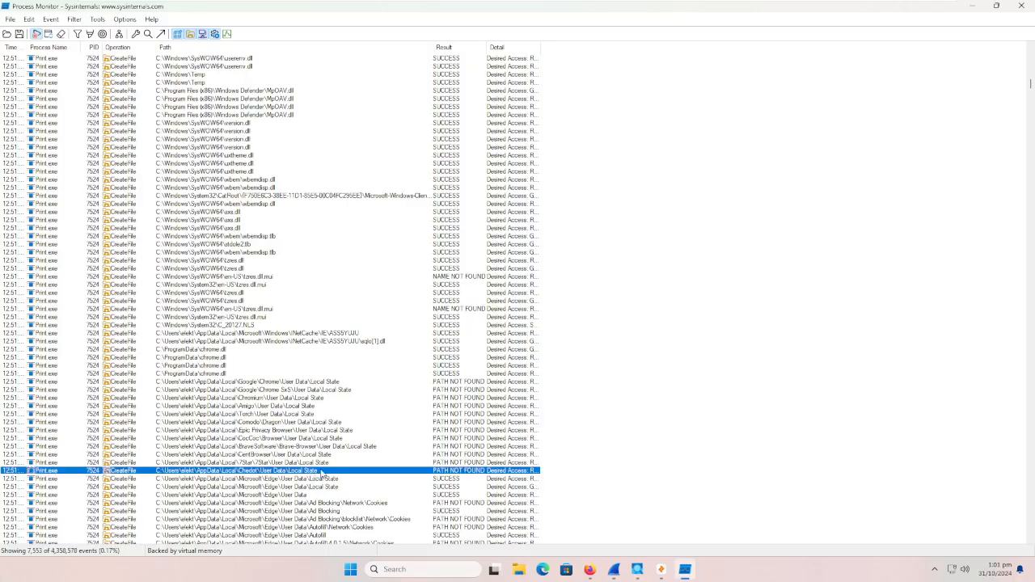
pyautogui.scroll(-1, 321, 473)
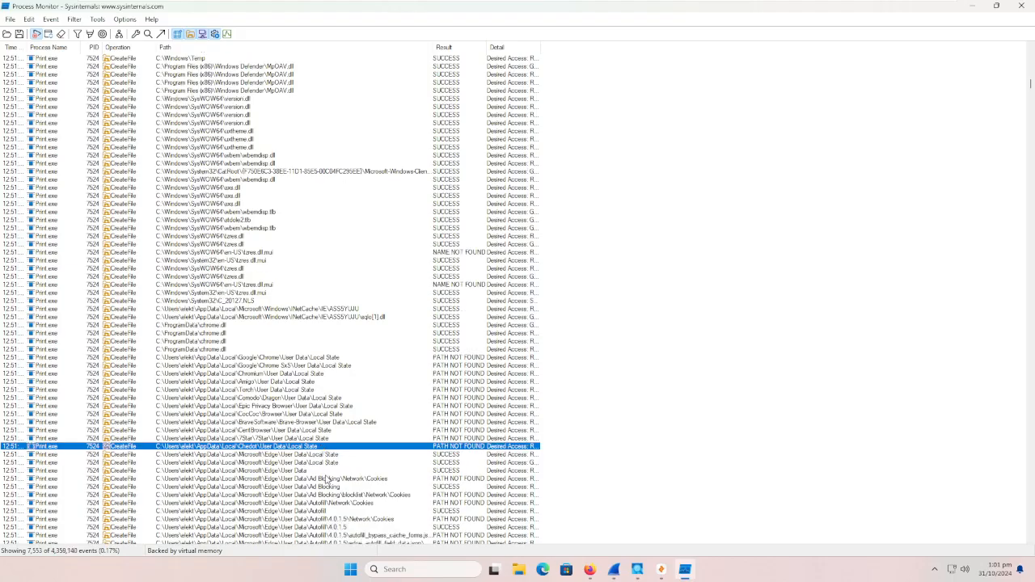
pyautogui.click(328, 479)
pyautogui.scroll(-1, 329, 482)
pyautogui.scroll(-6, 329, 483)
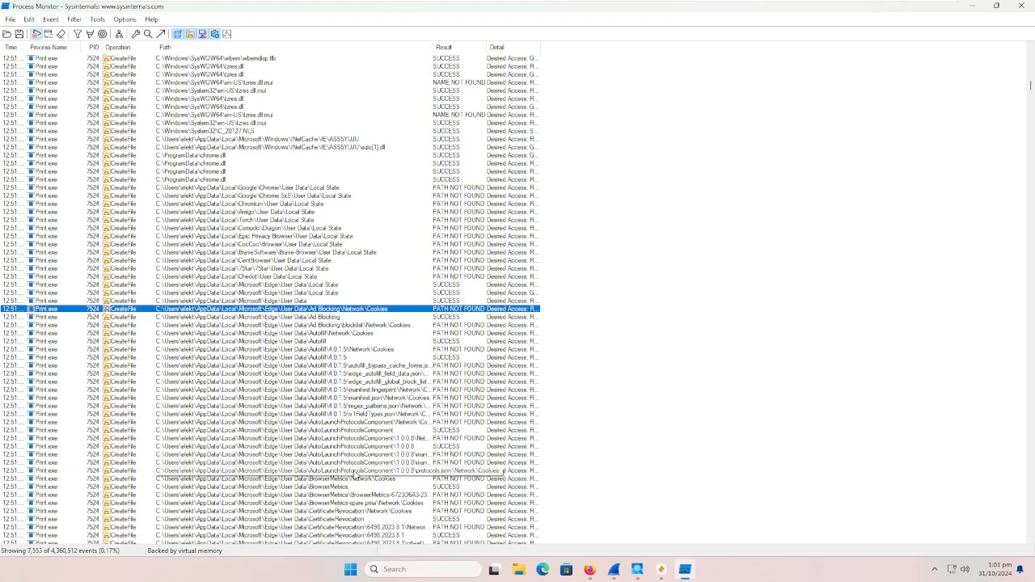
pyautogui.scroll(-6, 355, 484)
pyautogui.scroll(-2, 354, 483)
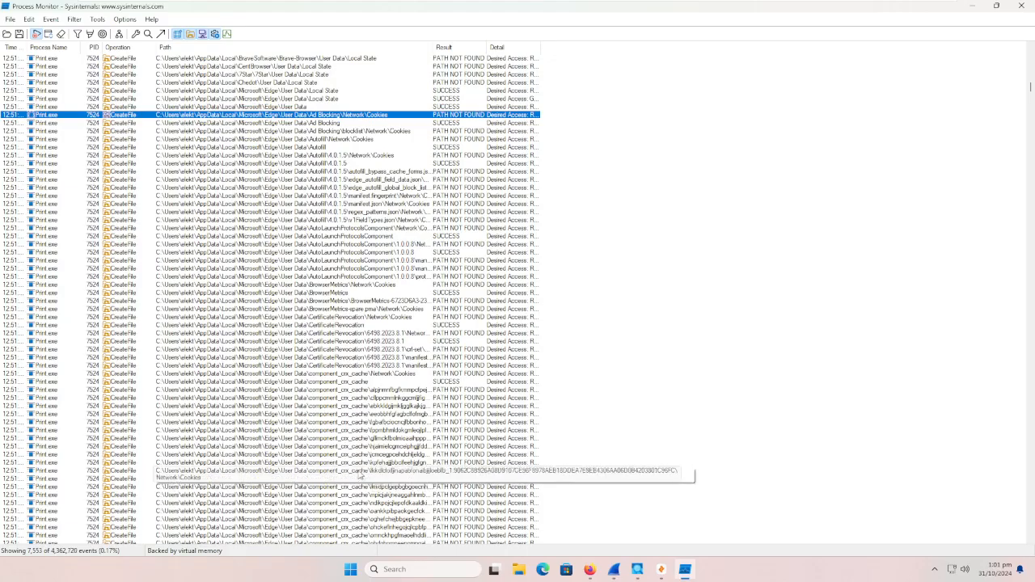
pyautogui.scroll(-5, 365, 435)
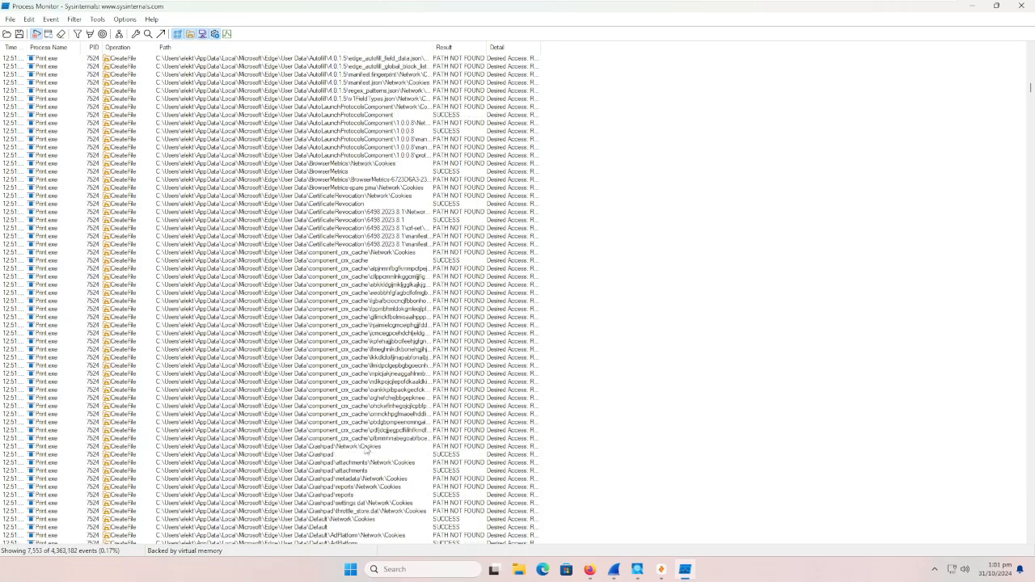
pyautogui.scroll(-10, 408, 507)
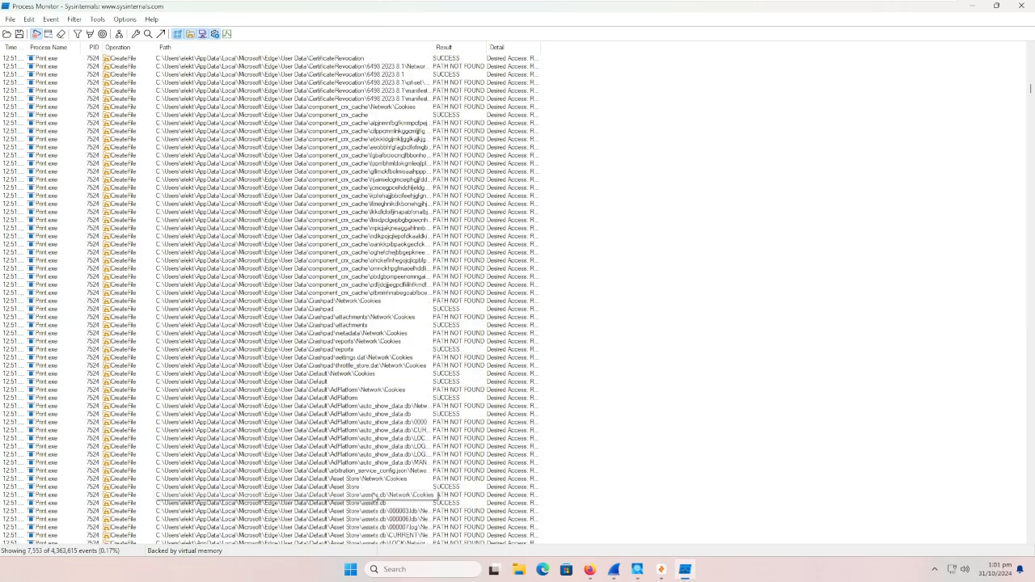
pyautogui.scroll(12, 370, 494)
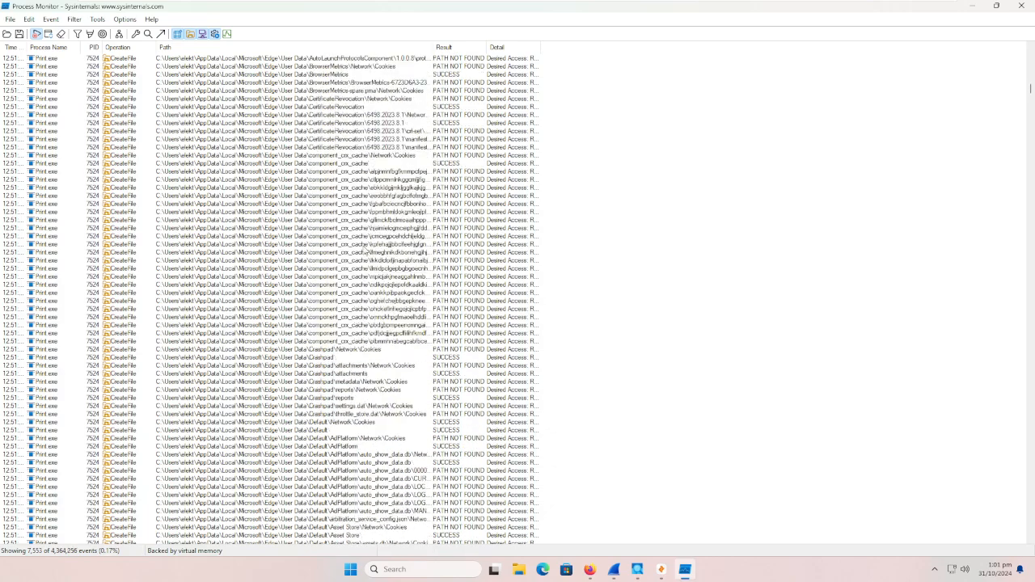
pyautogui.scroll(4, 358, 226)
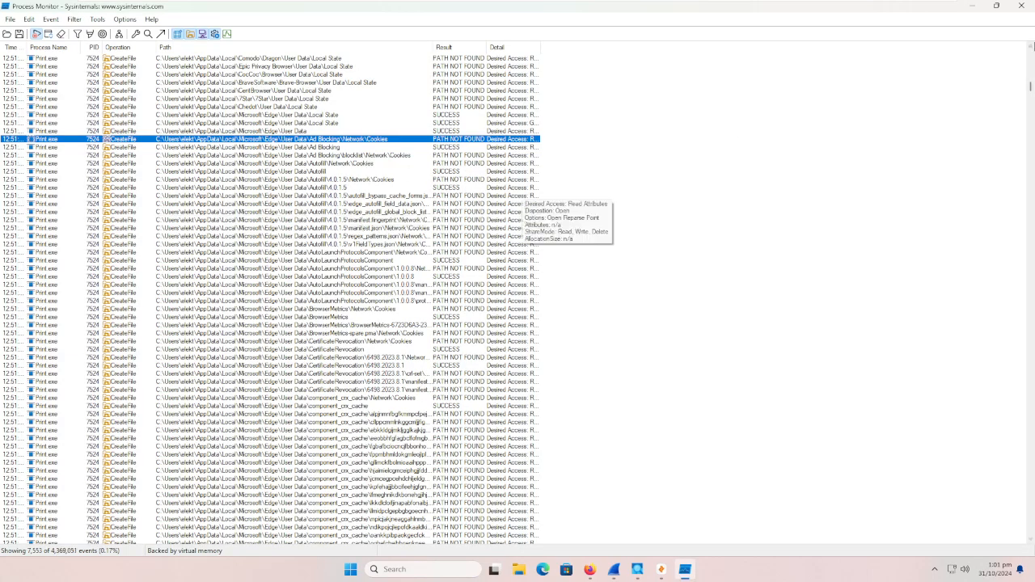
# Step: Check the Browsers folder on the desktop, close its window and return to the Process Monitor event list
pyautogui.click(976, 7)
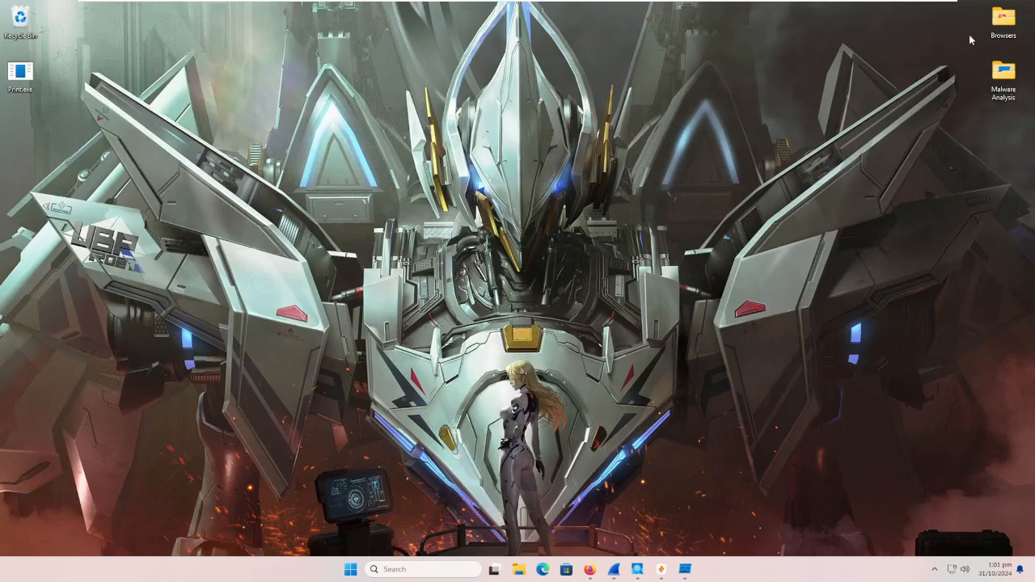
pyautogui.doubleClick(1003, 21)
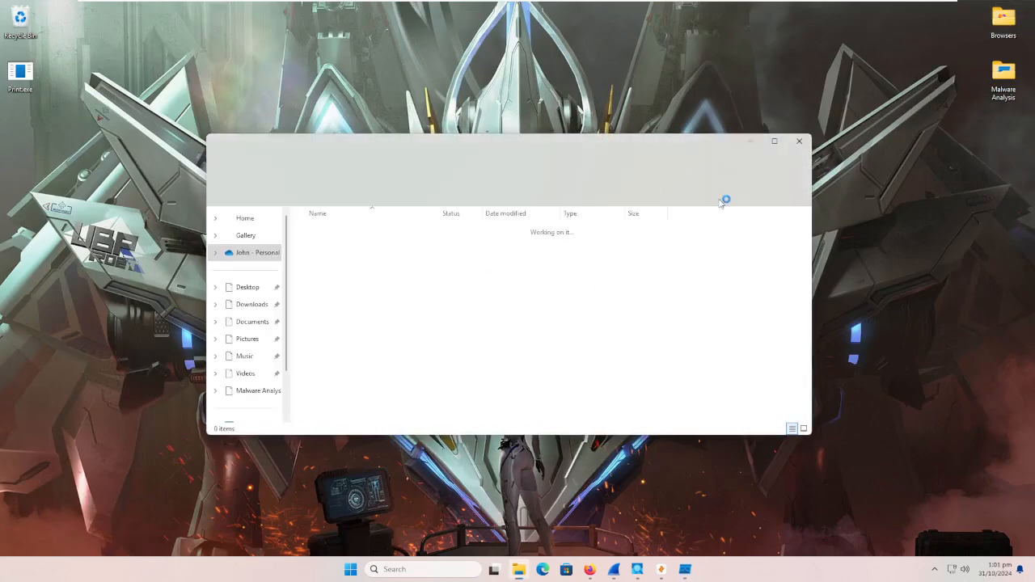
pyautogui.click(800, 143)
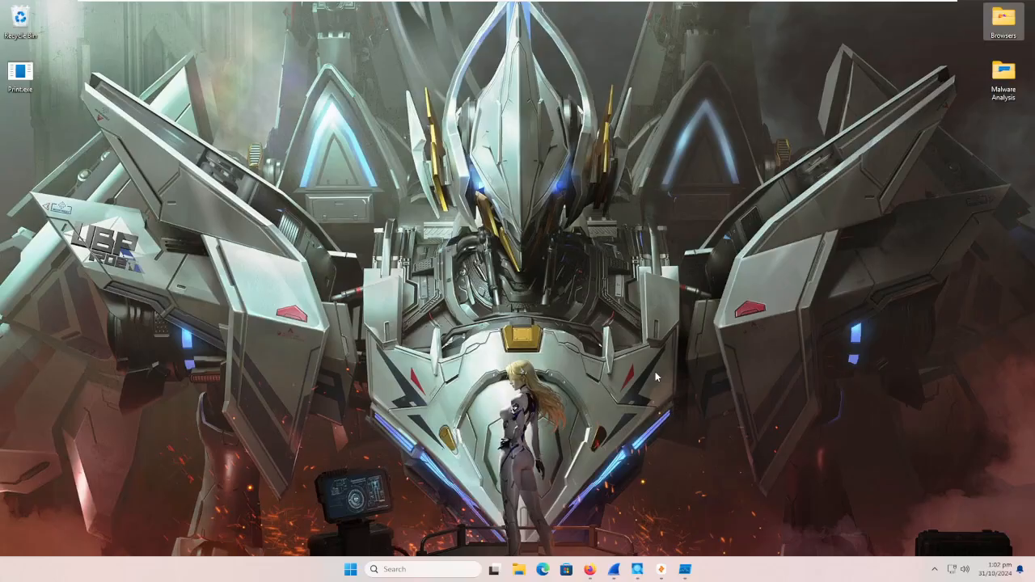
pyautogui.click(685, 569)
# Step: Review the Edge Default profile accesses, from Code Cache through to Login Data and the ProgramData entries that follow
pyautogui.scroll(-9, 390, 376)
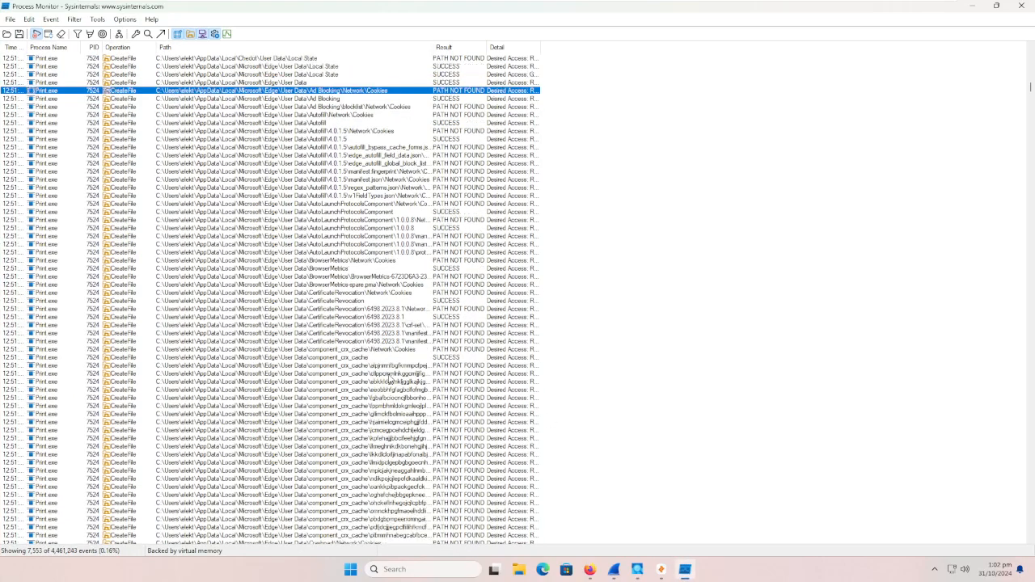
pyautogui.scroll(-8, 394, 382)
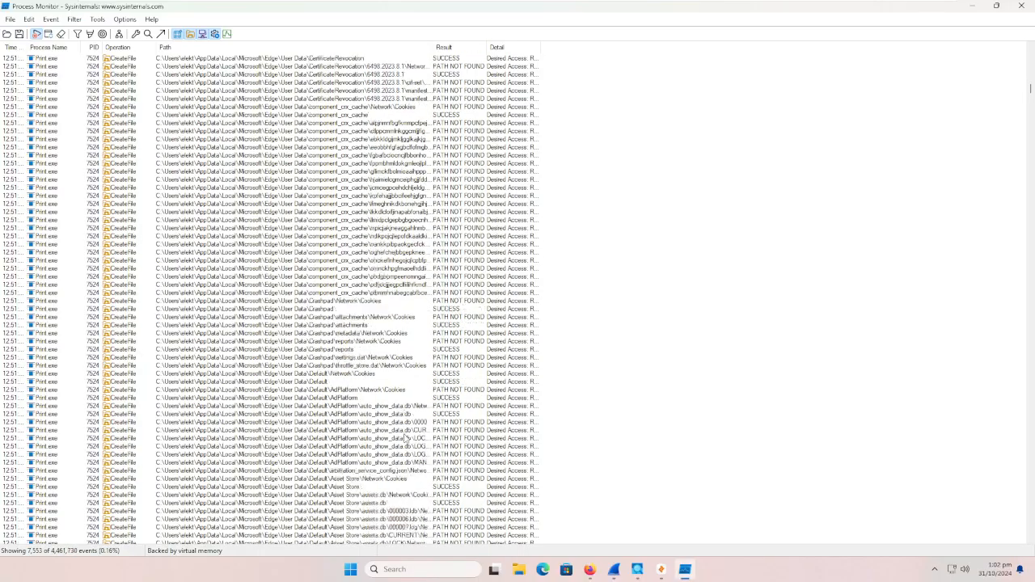
pyautogui.scroll(-20, 425, 489)
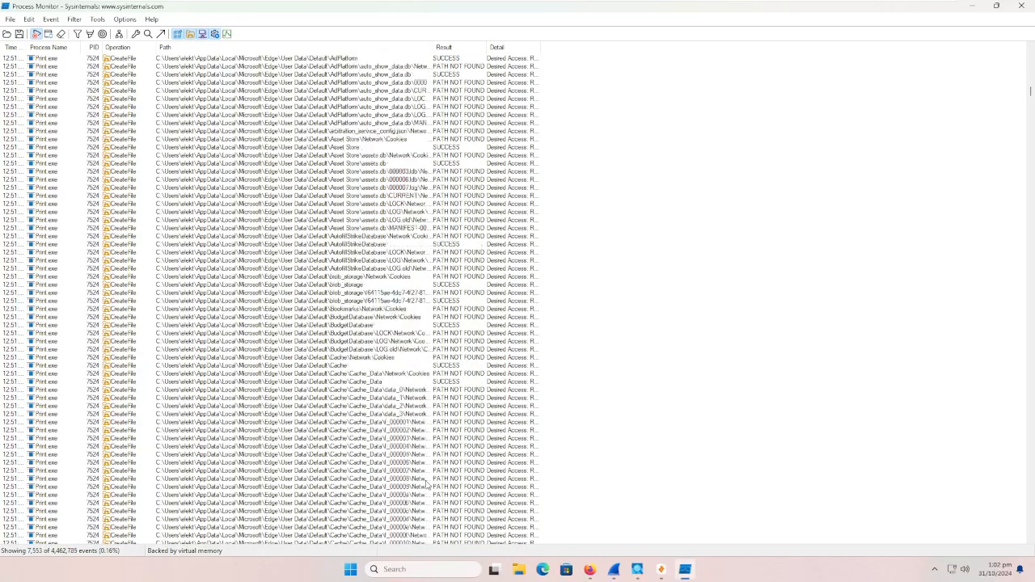
pyautogui.scroll(-15, 385, 448)
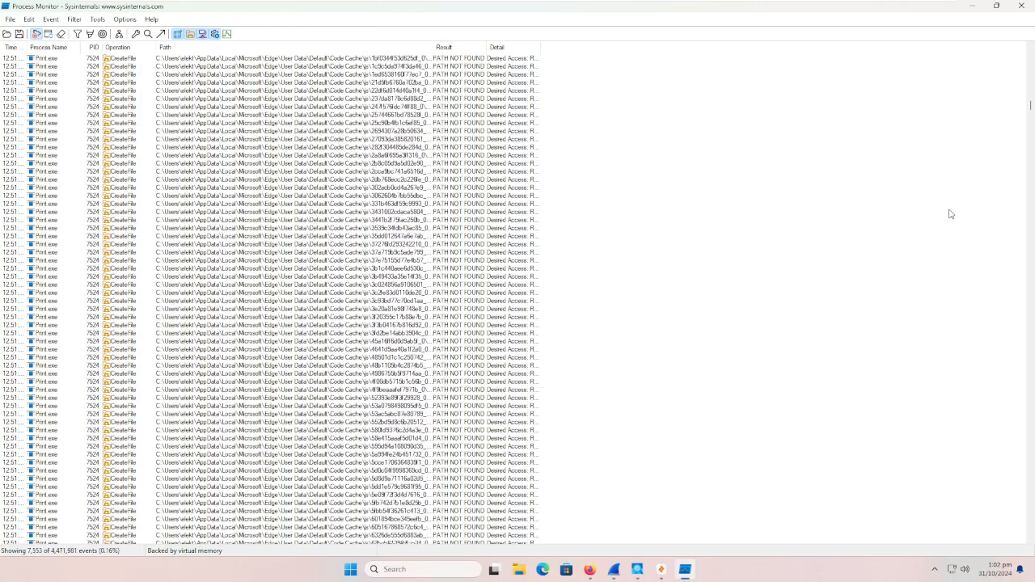
pyautogui.scroll(-13, 986, 161)
pyautogui.moveTo(1030, 106); pyautogui.dragTo(1030, 146)
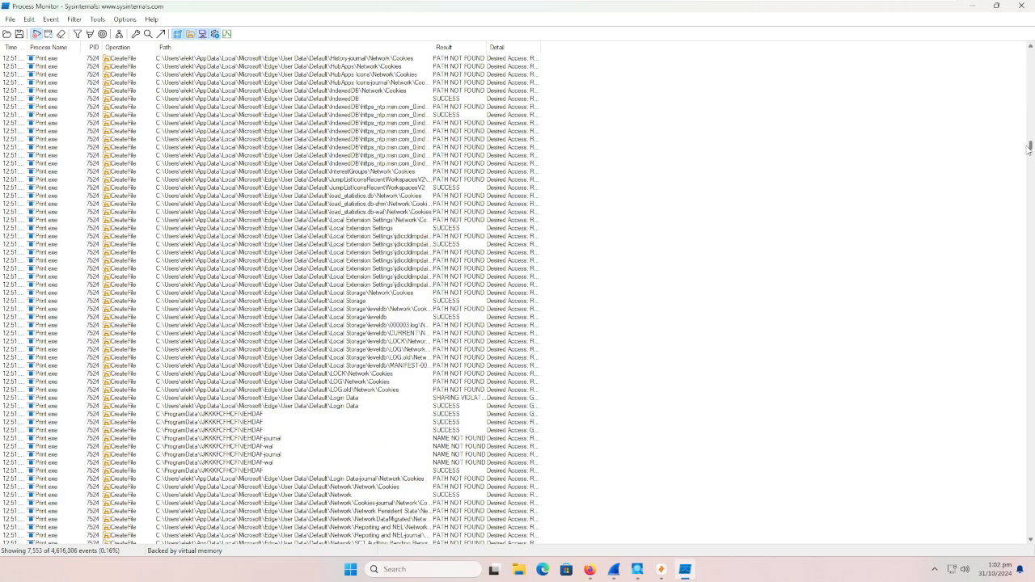
# Step: Jump to the file location of the first ProgramData event after Edge's Login Data, check the Explorer window's hidden-item display setting and close the window
pyautogui.rightClick(229, 413)
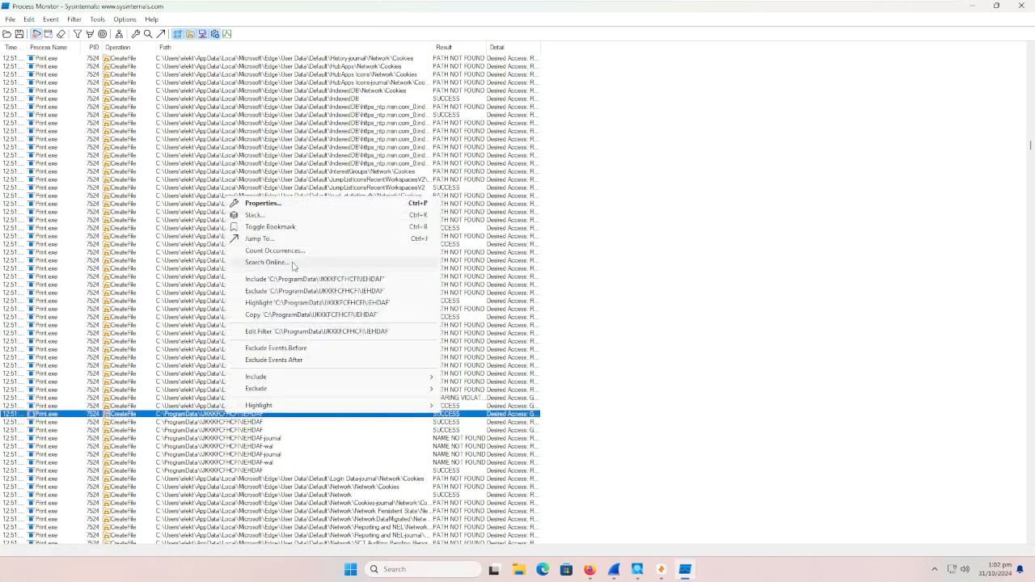
pyautogui.click(291, 239)
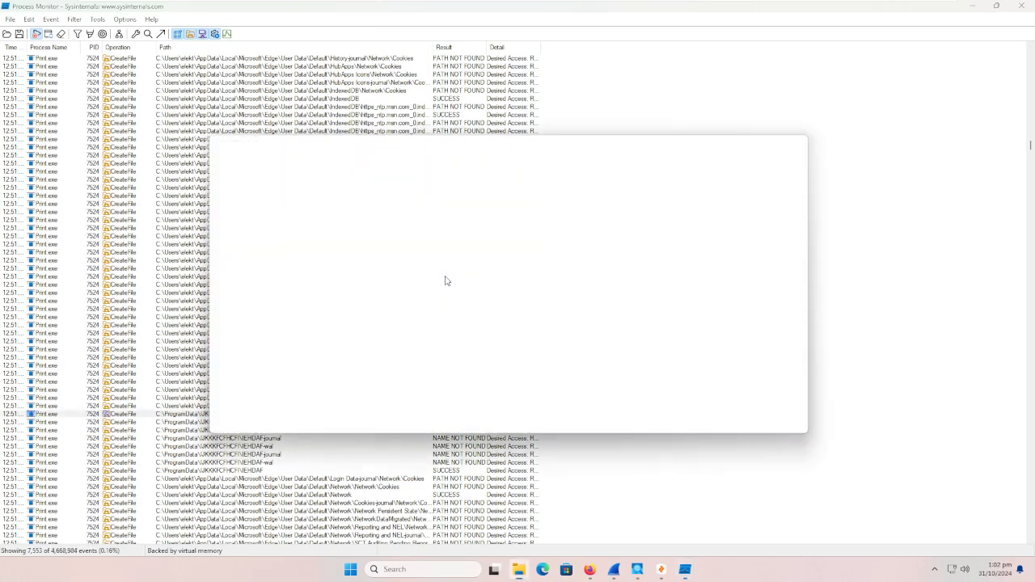
pyautogui.moveTo(529, 139); pyautogui.dragTo(552, 121)
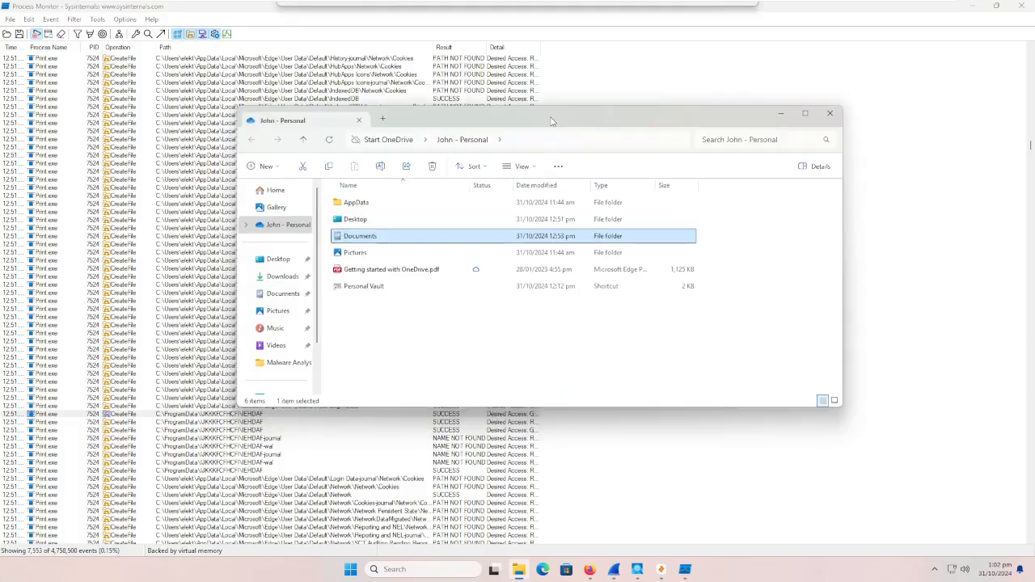
pyautogui.click(508, 165)
pyautogui.moveTo(544, 375)
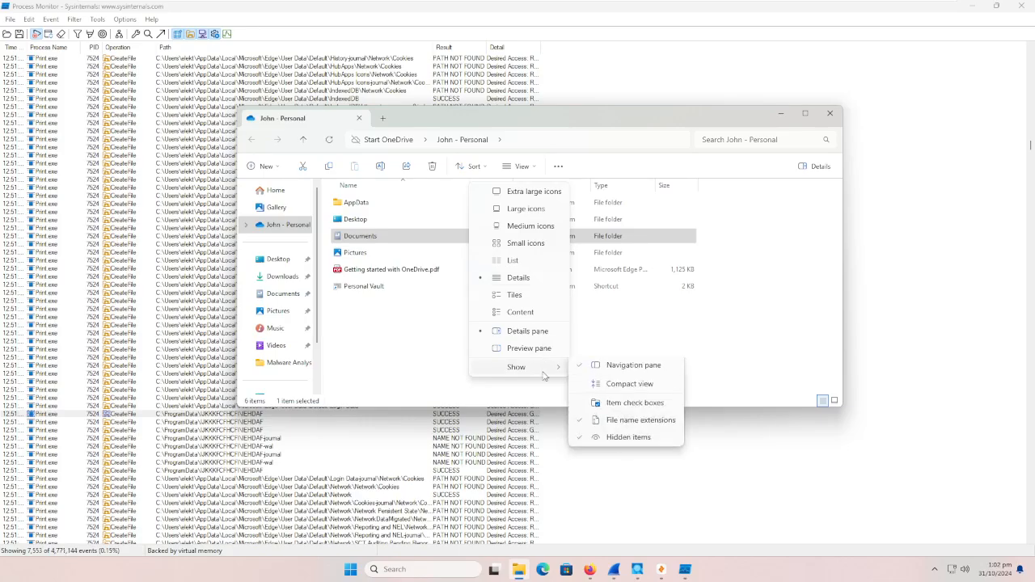
pyautogui.click(705, 354)
pyautogui.click(706, 323)
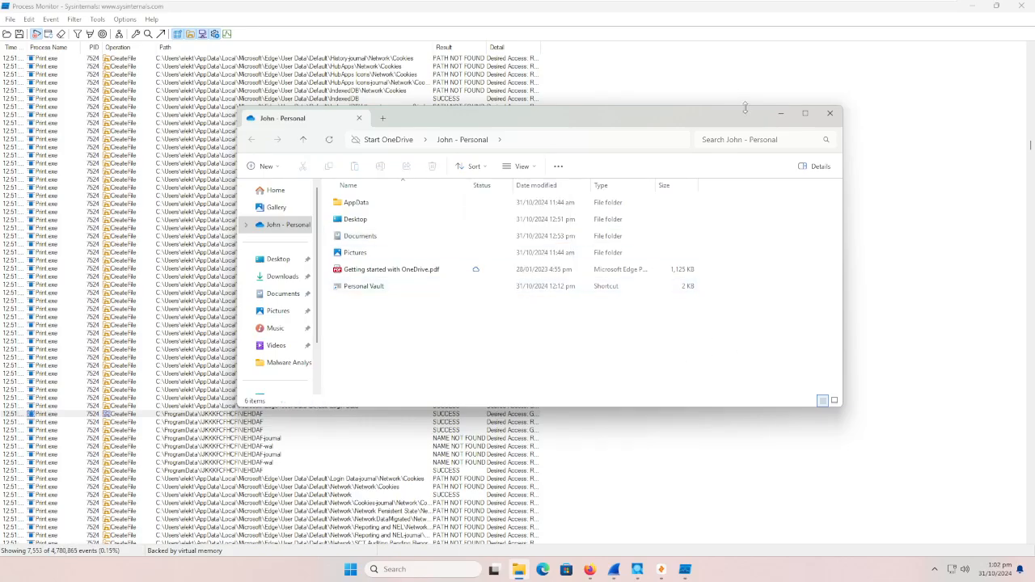
pyautogui.click(829, 114)
# Step: Examine the remaining Edge profile events, the ProgramData DLLs such as mozglue.dll and nss3.dll, and the Firefox profile database accesses
pyautogui.scroll(-14, 704, 324)
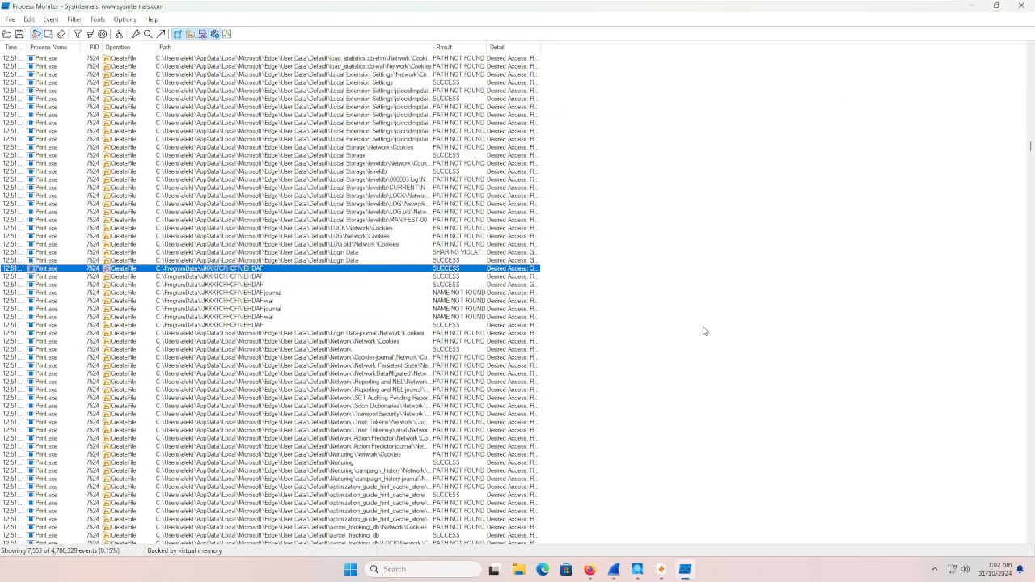
pyautogui.scroll(-7, 678, 311)
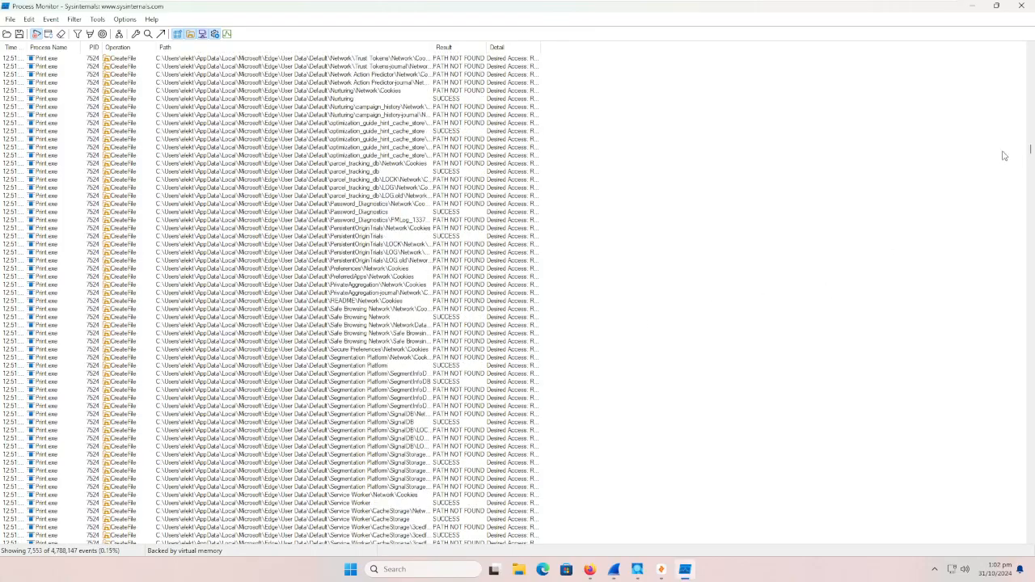
pyautogui.moveTo(1027, 152); pyautogui.dragTo(1011, 237)
pyautogui.scroll(-14, 721, 351)
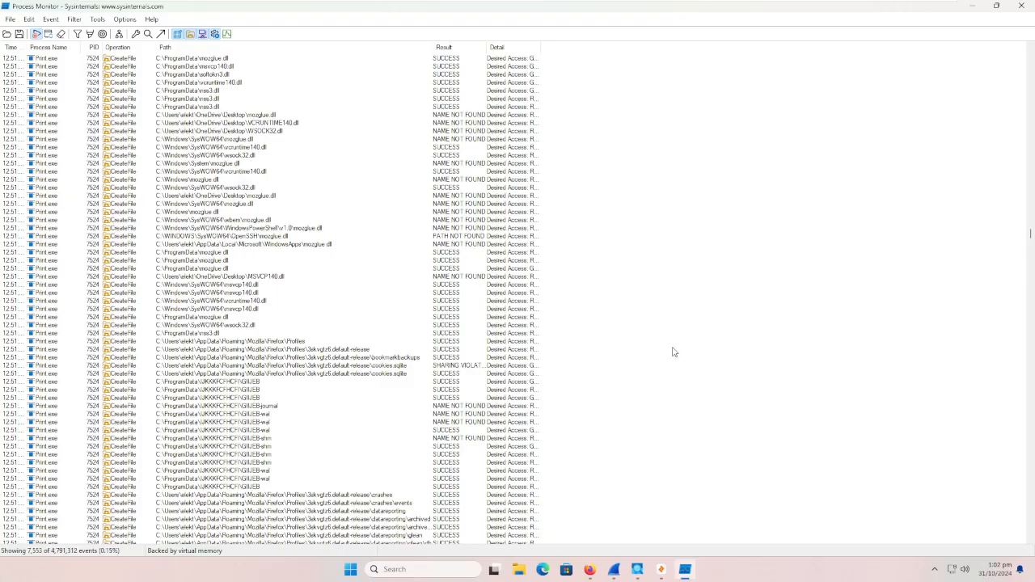
pyautogui.scroll(-1, 673, 352)
pyautogui.scroll(-18, 518, 372)
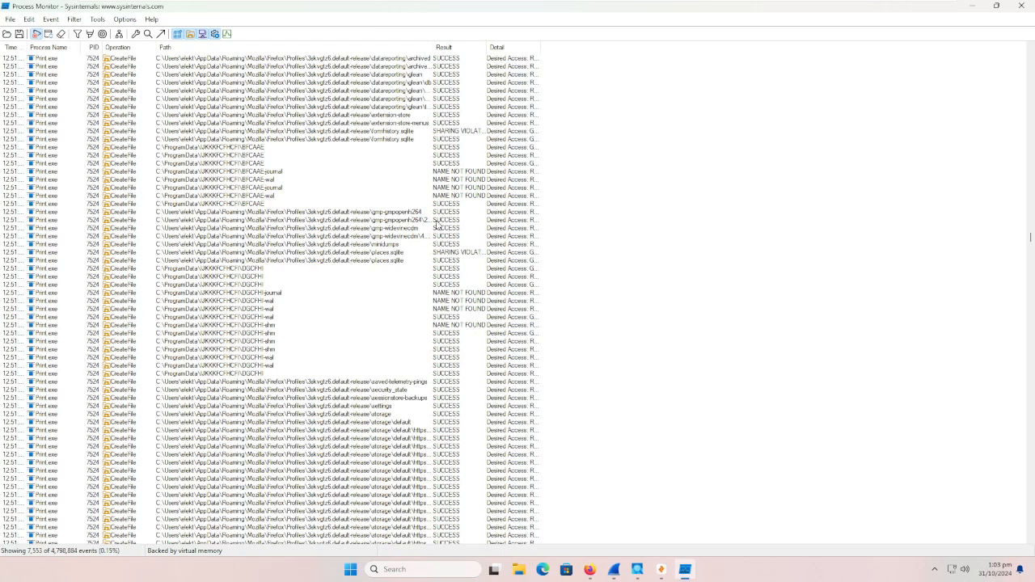
pyautogui.scroll(-1, 452, 284)
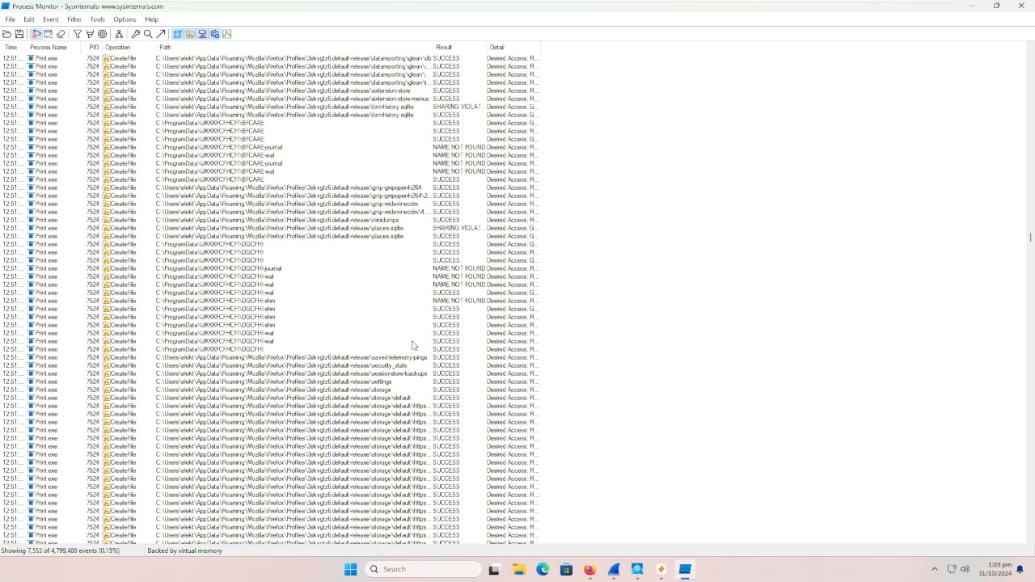
pyautogui.scroll(-15, 411, 369)
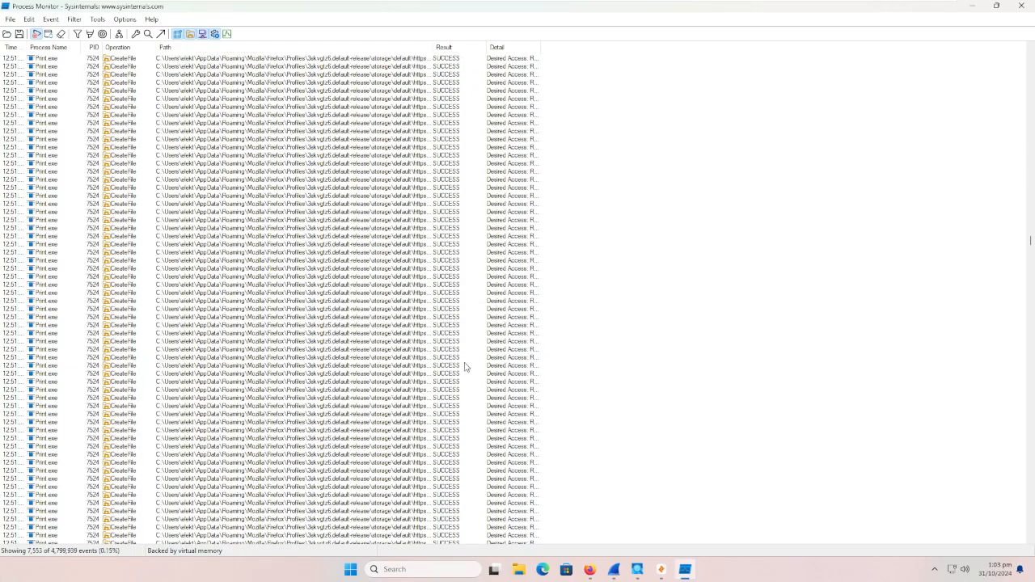
# Step: Review the events following the Firefox profile accesses, including the Pale Moon and Thunderbird profiles.ini lookups and the C:\config entries
pyautogui.moveTo(1031, 240); pyautogui.dragTo(1028, 518)
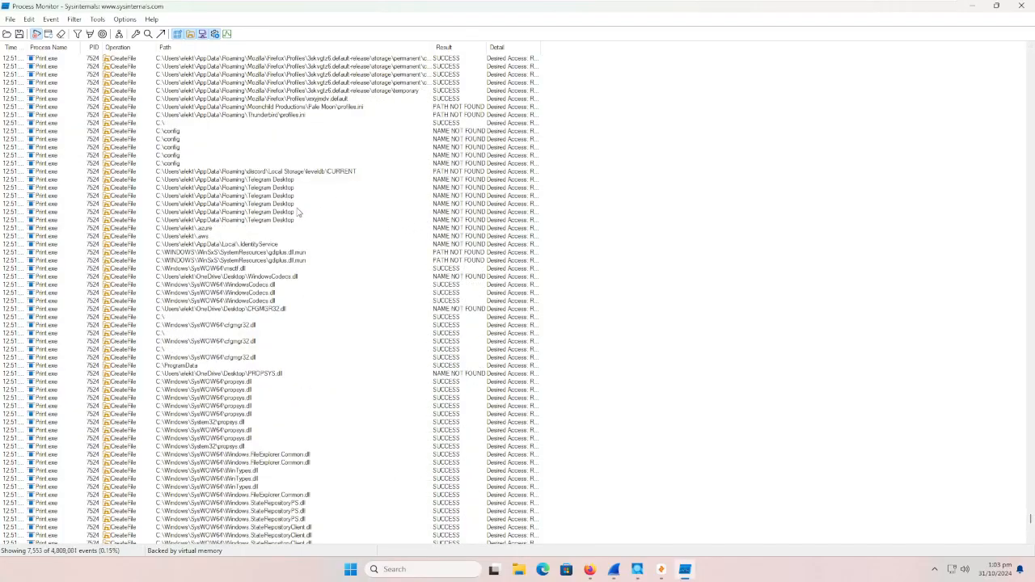
pyautogui.scroll(1, 264, 190)
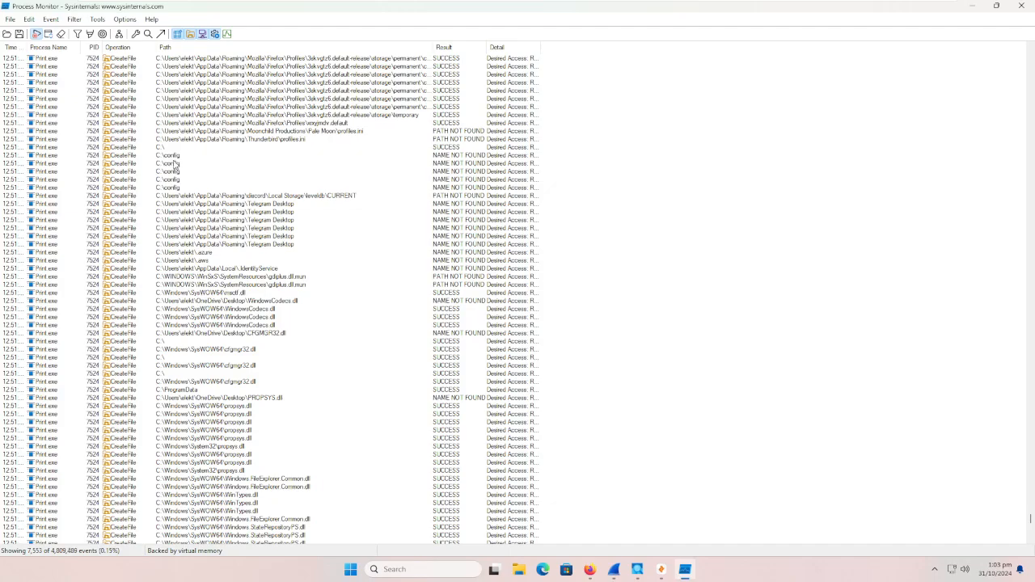
pyautogui.scroll(11, 175, 164)
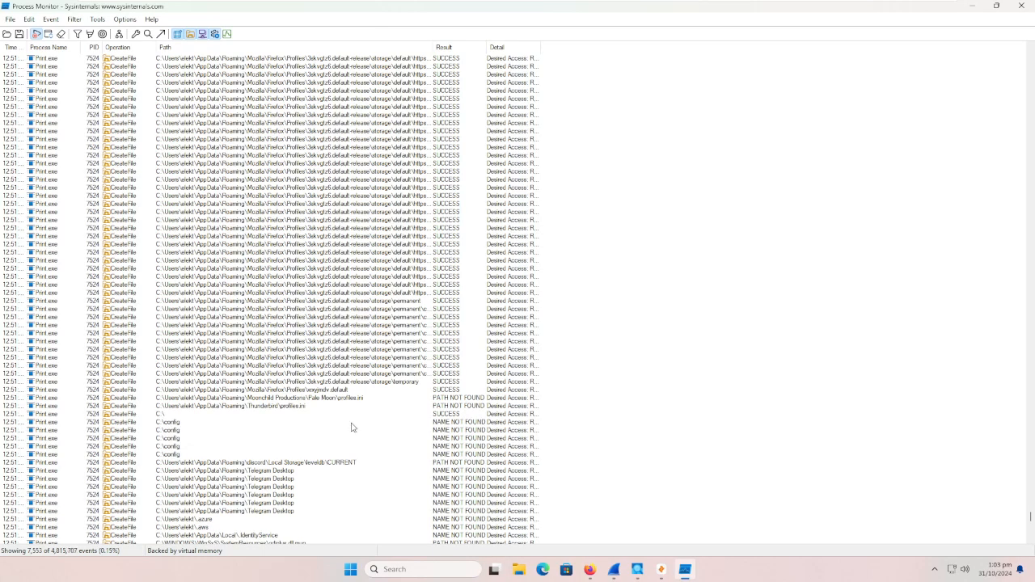
pyautogui.click(285, 400)
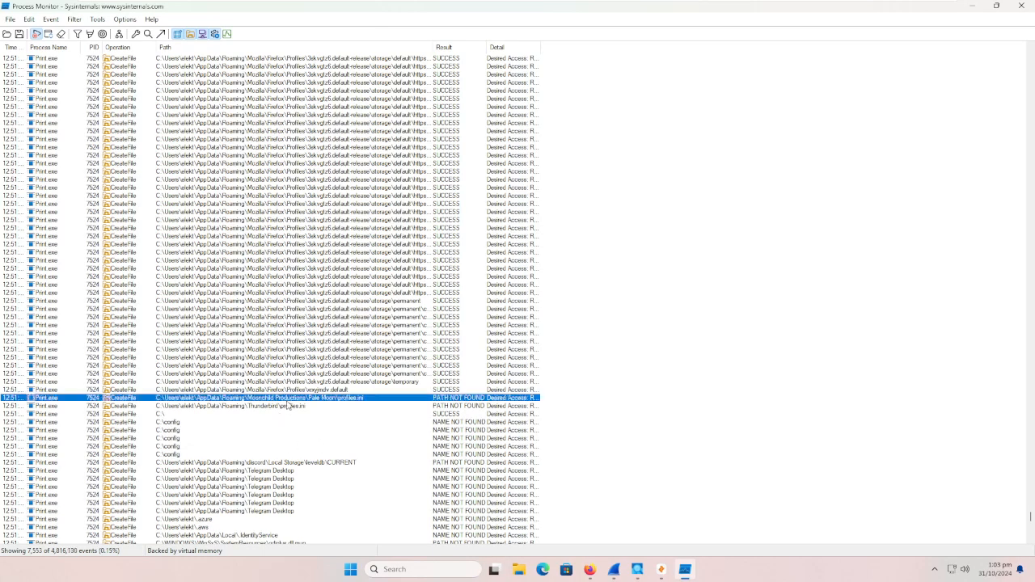
pyautogui.scroll(-6, 299, 426)
pyautogui.scroll(-2, 301, 423)
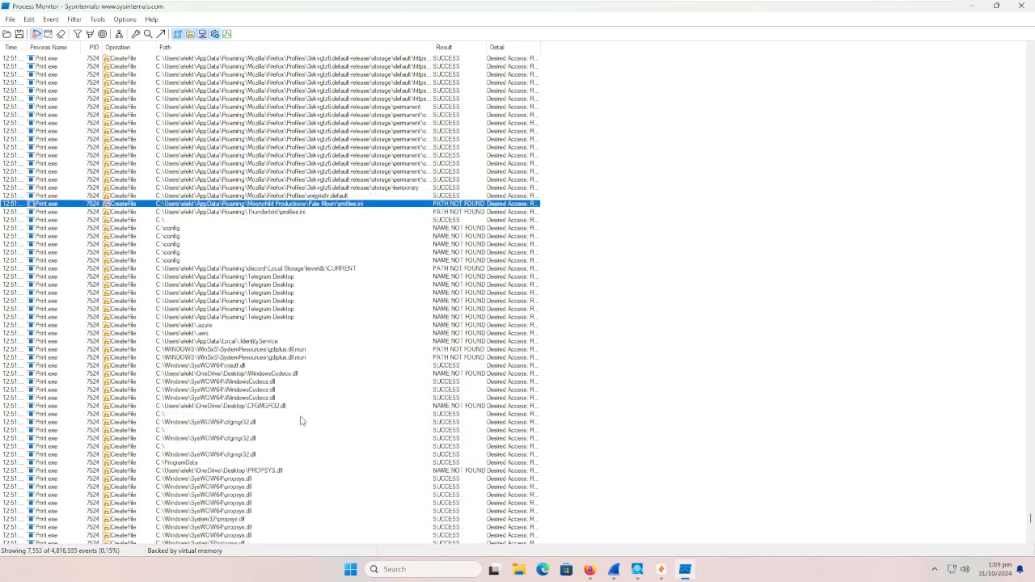
# Step: Inspect the Discord leveldb, Telegram Desktop and .azure lookups among the Print.exe events
pyautogui.click(249, 269)
pyautogui.click(249, 276)
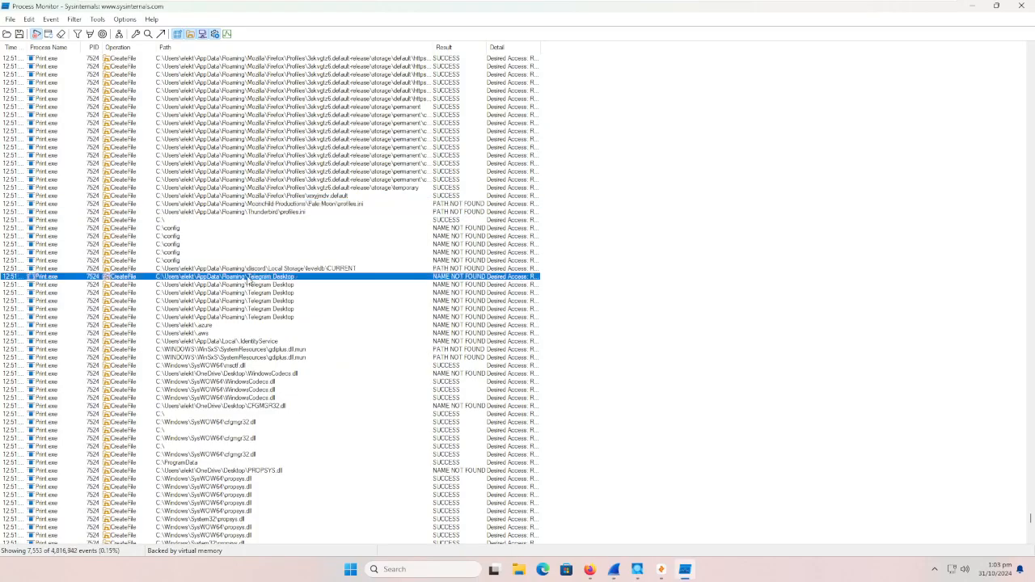
pyautogui.click(255, 302)
pyautogui.click(262, 318)
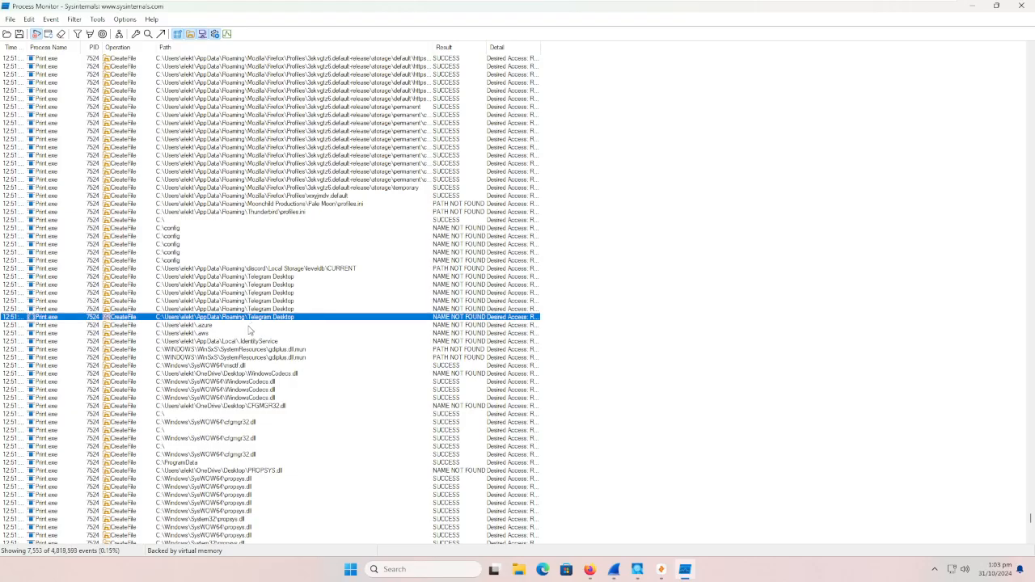
pyautogui.click(240, 325)
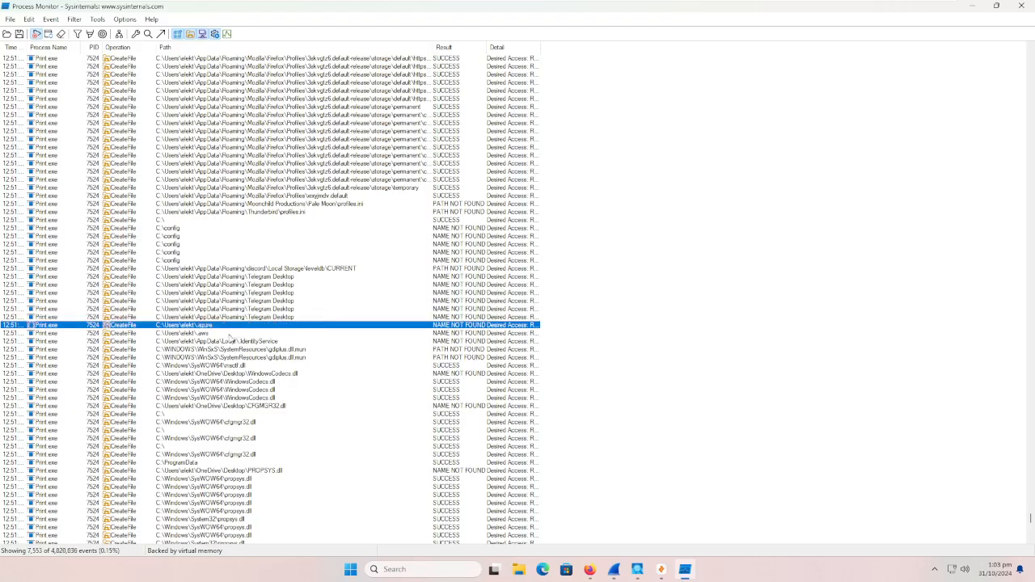
# Step: Examine the remaining Print.exe events, from the .aws and .IdentityService lookups through the user-folder desktop.ini accesses to cmd.exe, and minimize Process Monitor
pyautogui.scroll(-14, 230, 340)
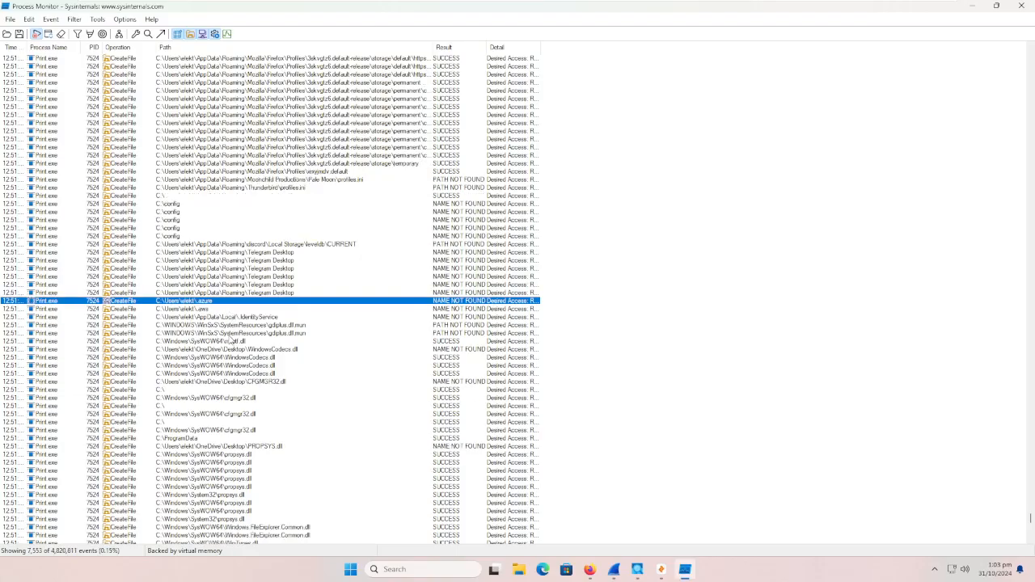
pyautogui.scroll(-5, 230, 340)
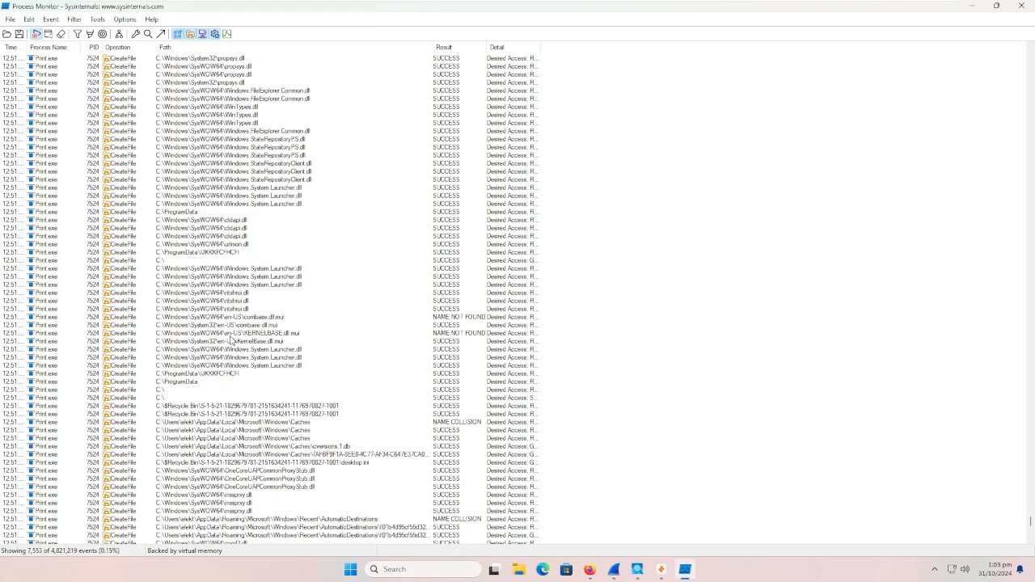
pyautogui.scroll(-10, 287, 447)
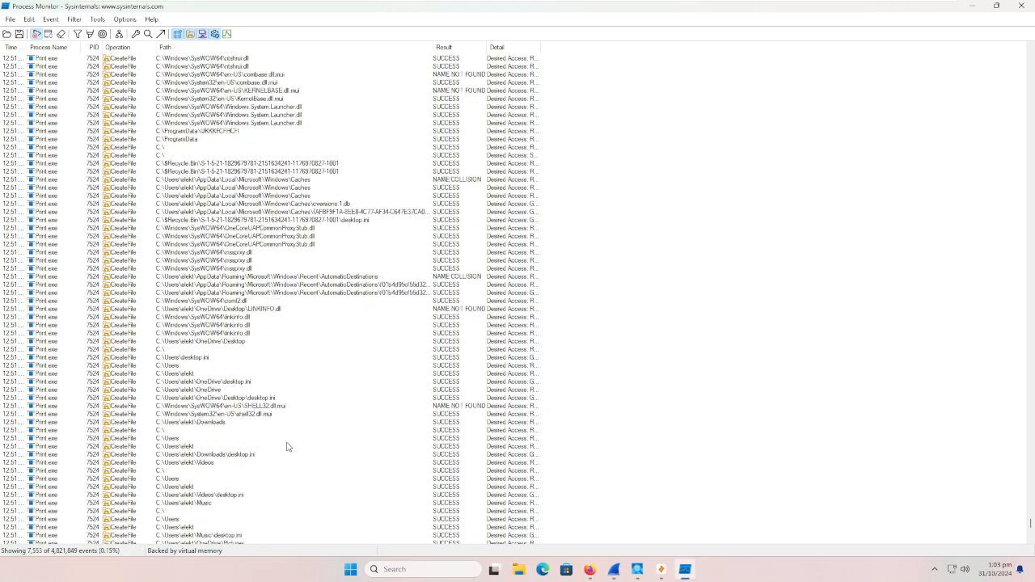
pyautogui.scroll(-13, 287, 443)
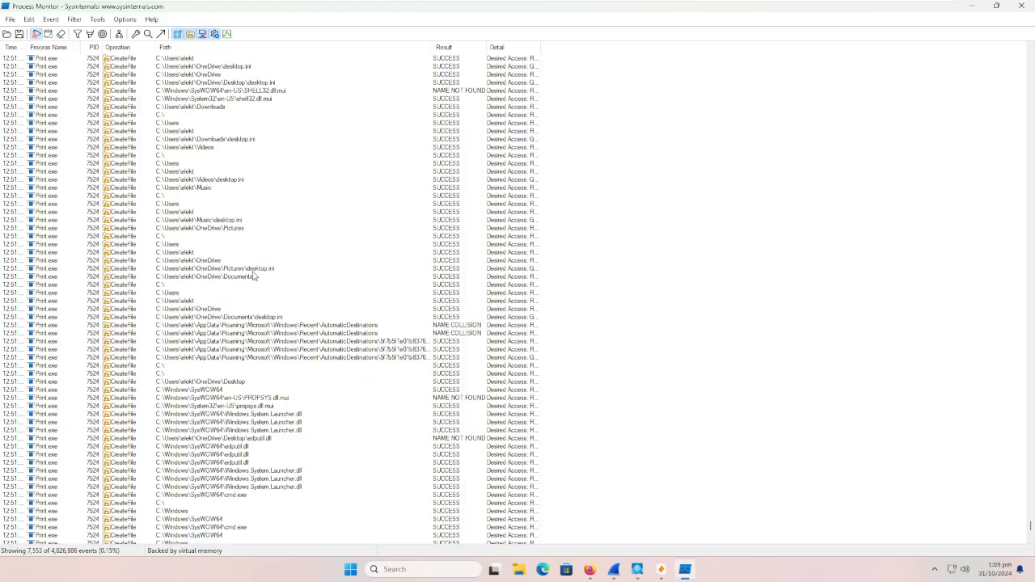
pyautogui.click(253, 270)
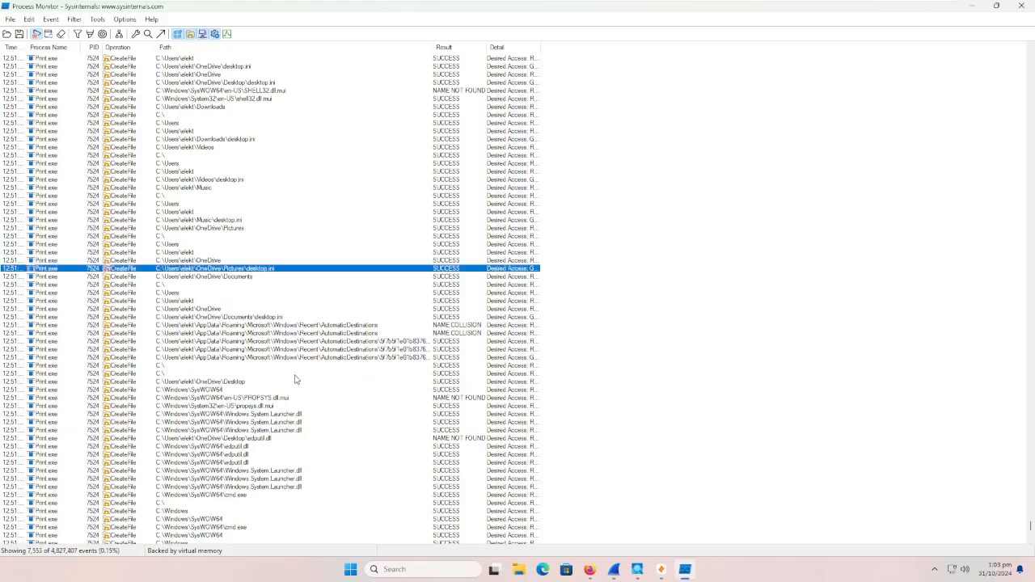
pyautogui.scroll(-19, 295, 380)
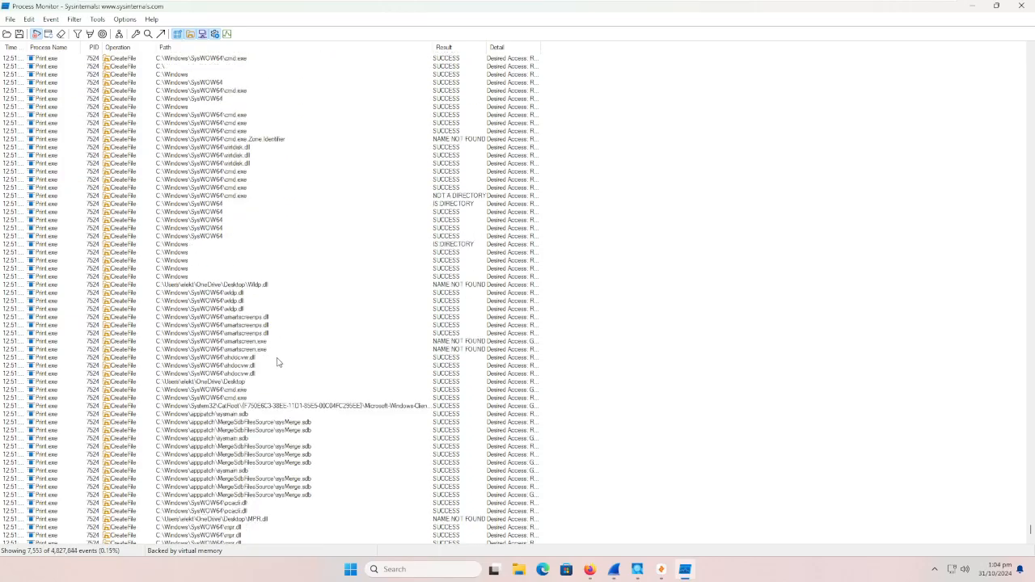
pyautogui.scroll(-3, 276, 362)
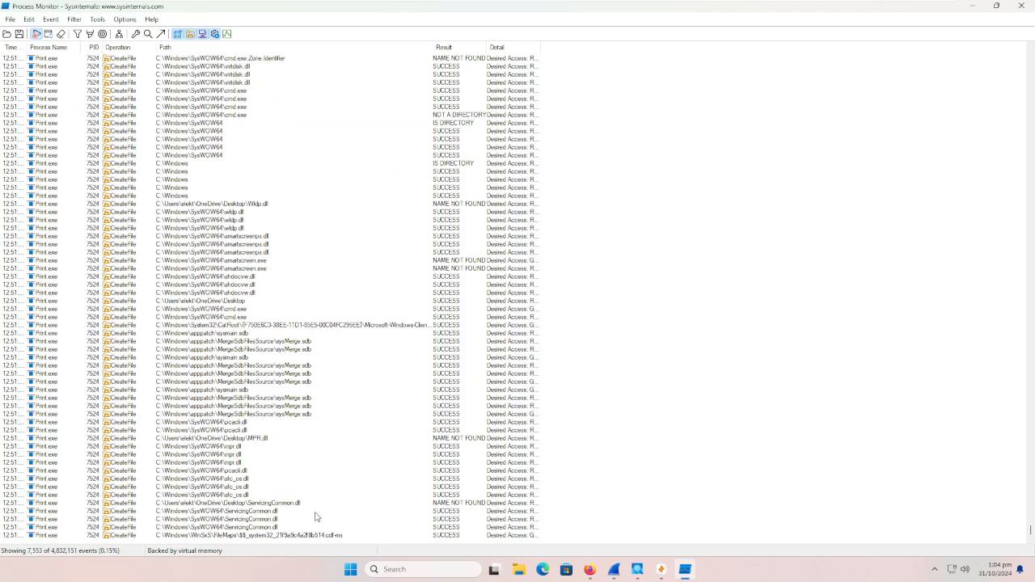
pyautogui.click(973, 7)
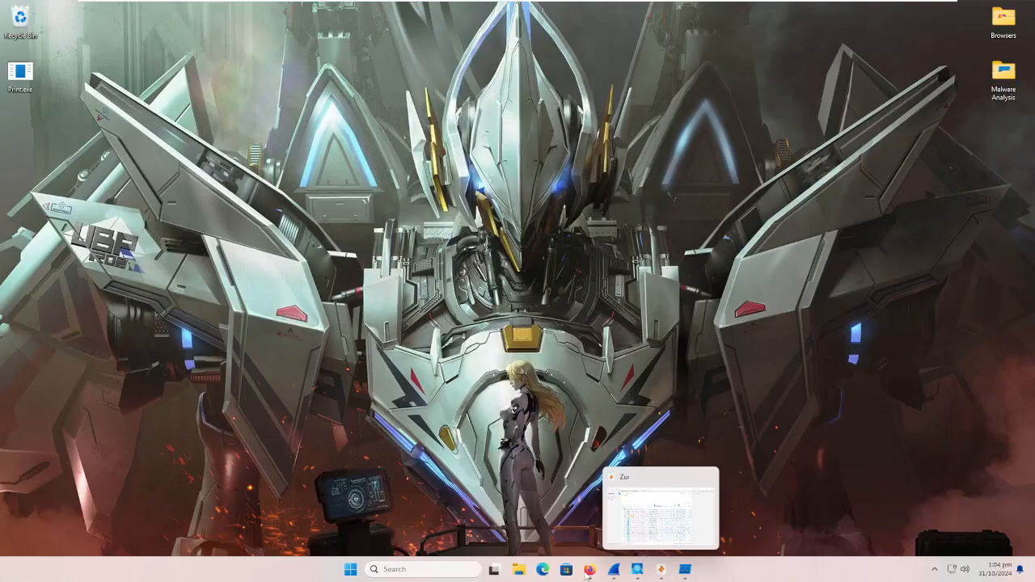
# Step: Switch to Wireshark, stop the live Ethernet0 capture and save it under the file name 2
pyautogui.click(615, 571)
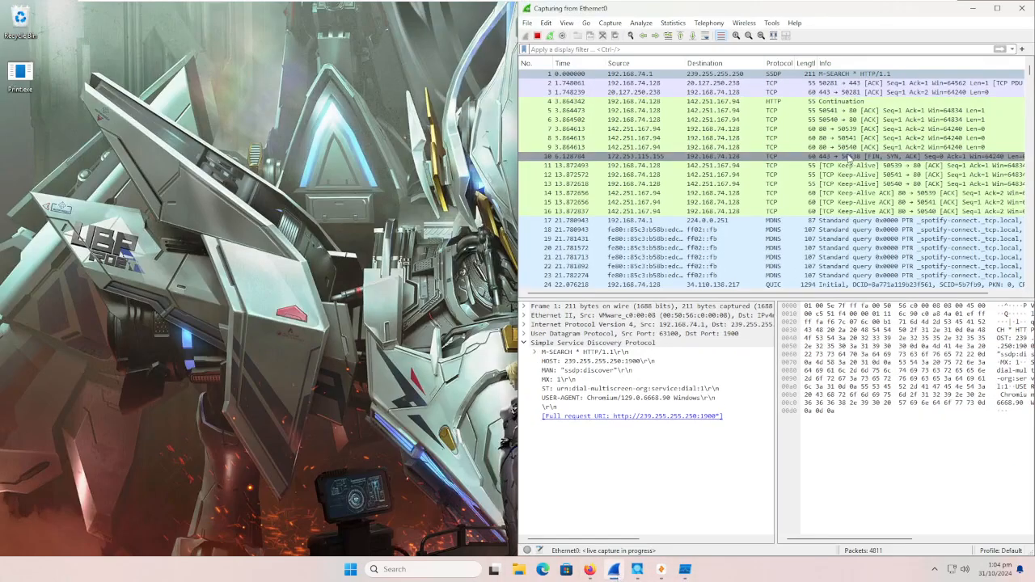
pyautogui.scroll(-8, 849, 159)
pyautogui.moveTo(1029, 75); pyautogui.dragTo(1024, 297)
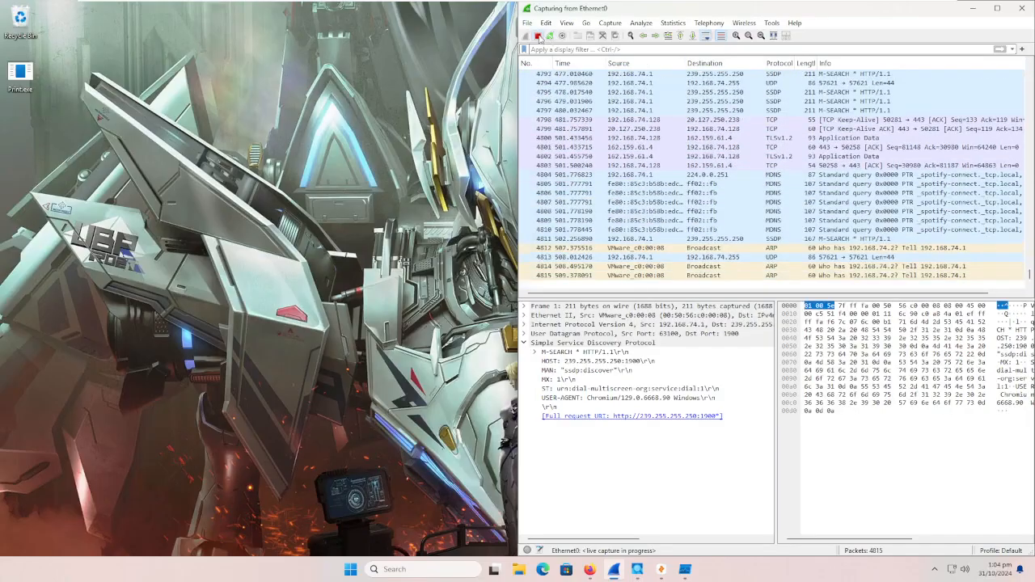
pyautogui.click(538, 37)
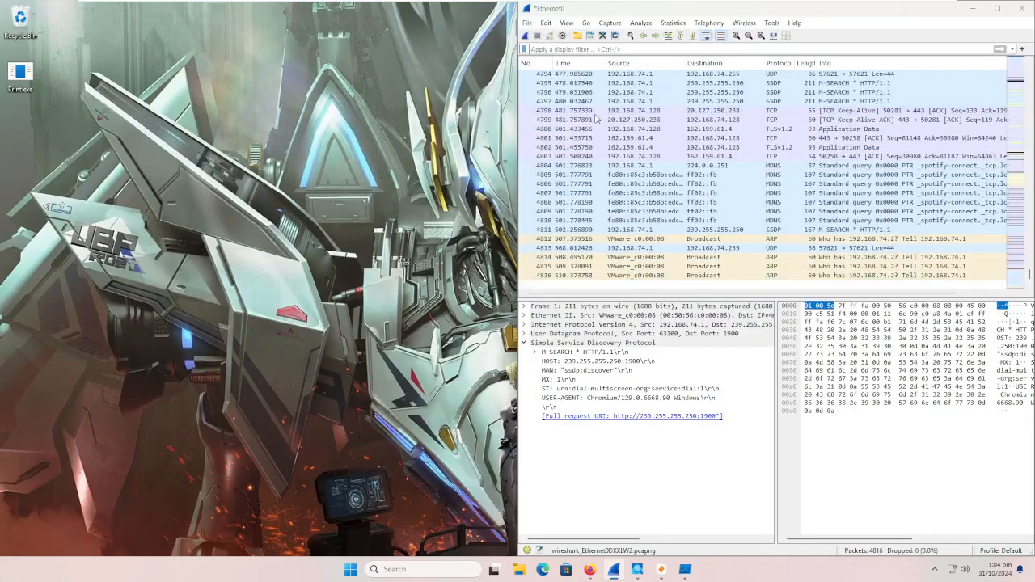
pyautogui.hotkey('ctrl', 's')
pyautogui.write('2')
pyautogui.press('Return')
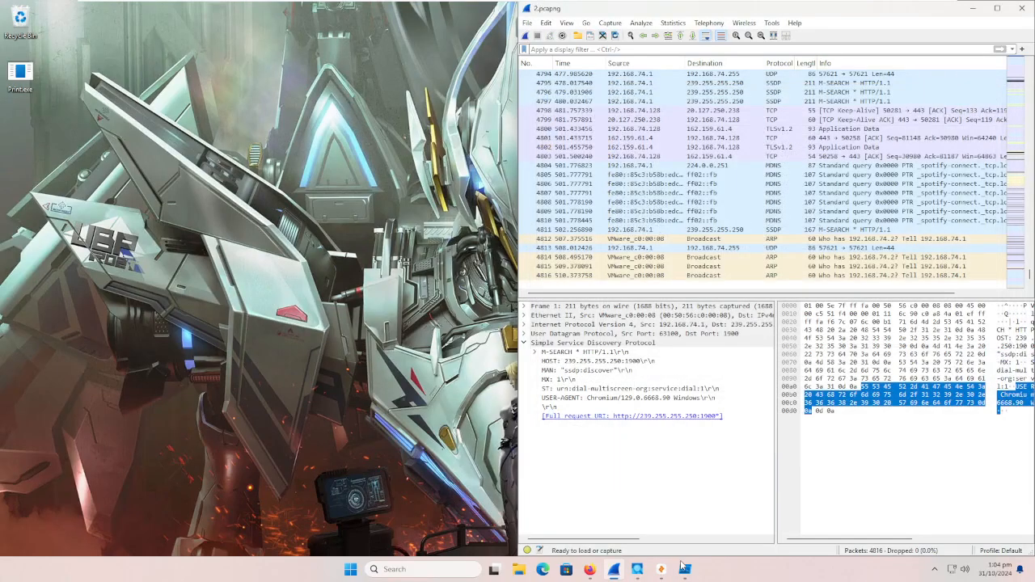
# Step: Switch to Zui and close the 1.pcapng and query session tabs, keeping only the welcome page
pyautogui.click(661, 569)
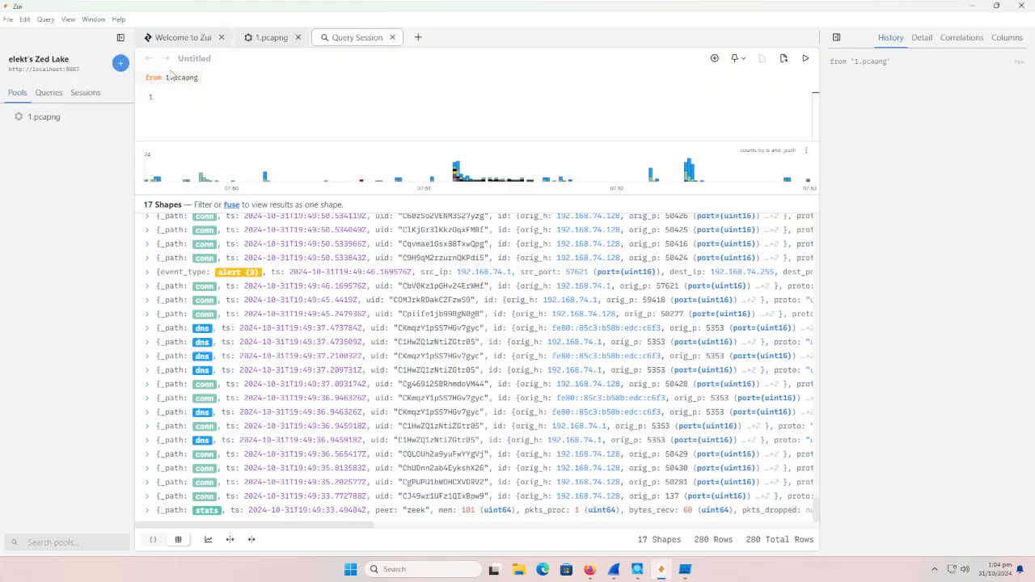
pyautogui.click(121, 63)
pyautogui.click(166, 72)
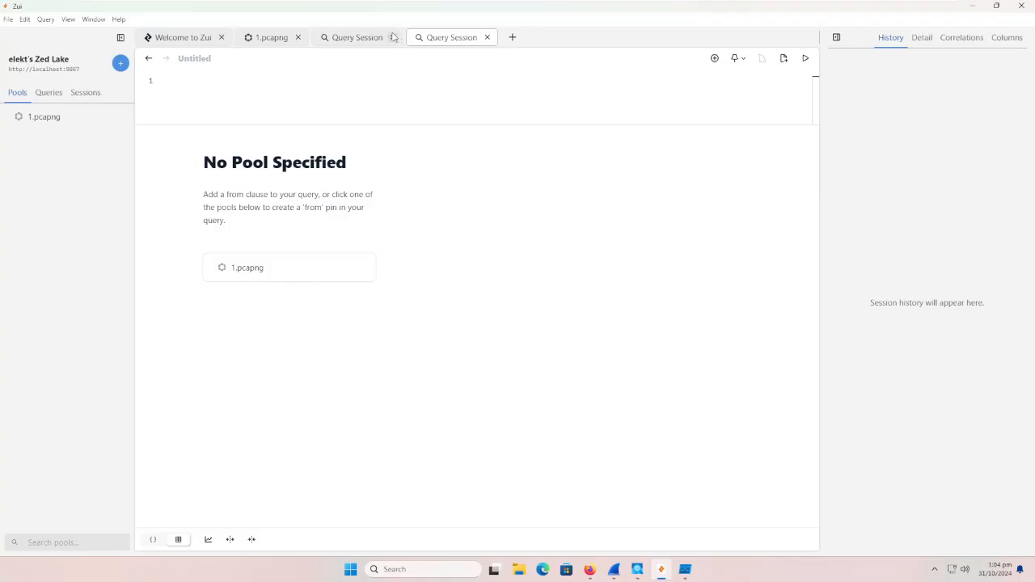
pyautogui.click(298, 37)
pyautogui.click(313, 37)
pyautogui.click(315, 37)
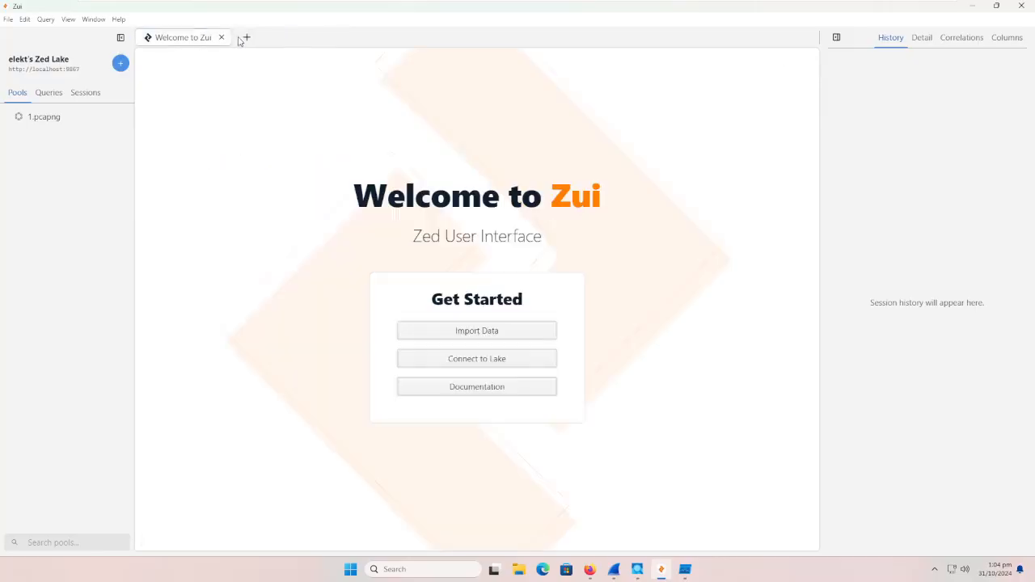
# Step: Import the 2.pcapng capture from the Documents folder as a new pool and minimize Zui
pyautogui.click(452, 330)
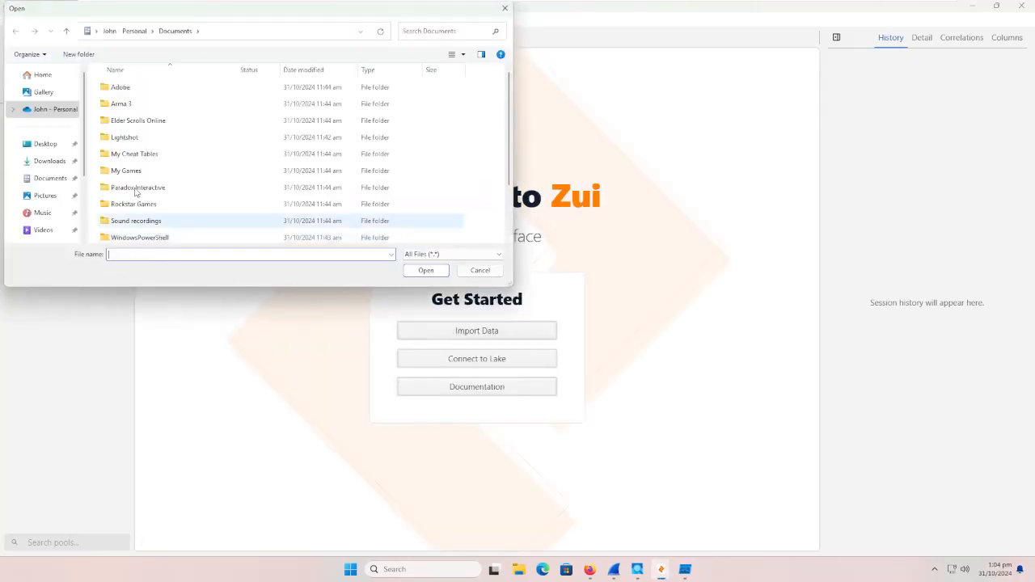
pyautogui.scroll(-2, 178, 169)
pyautogui.doubleClick(130, 203)
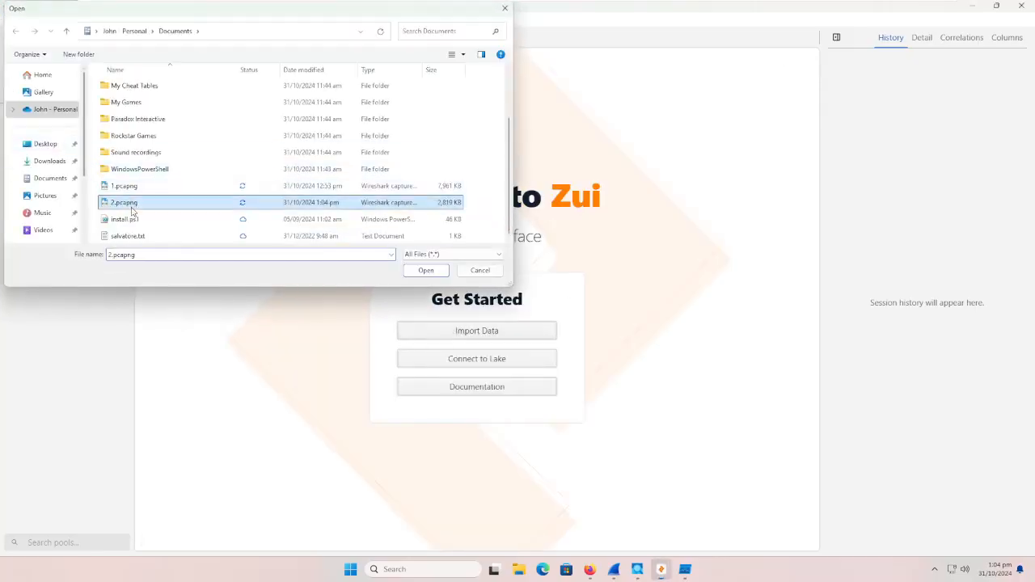
pyautogui.click(971, 6)
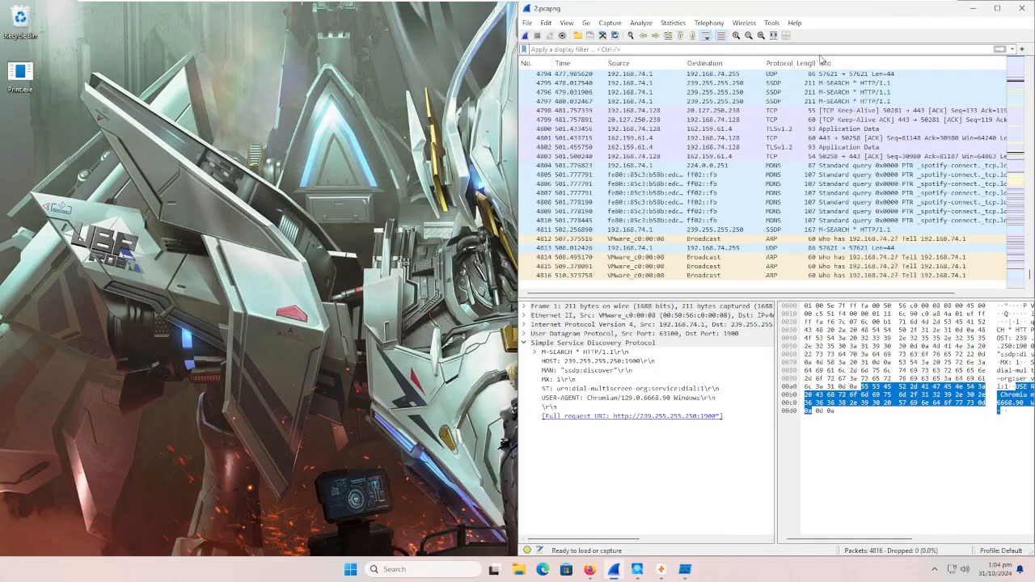
# Step: Switch to the VirusTotal report for Print.exe in Firefox and examine its file details, vendor detections and contacted URLs, domains and IP addresses
pyautogui.scroll(2, 930, 158)
pyautogui.scroll(-2, 948, 166)
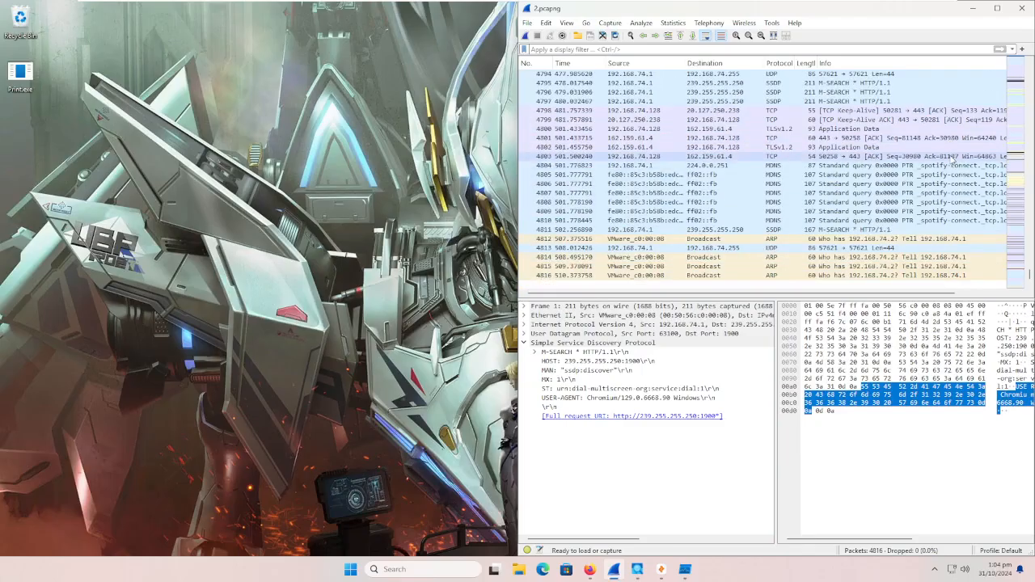
pyautogui.click(590, 570)
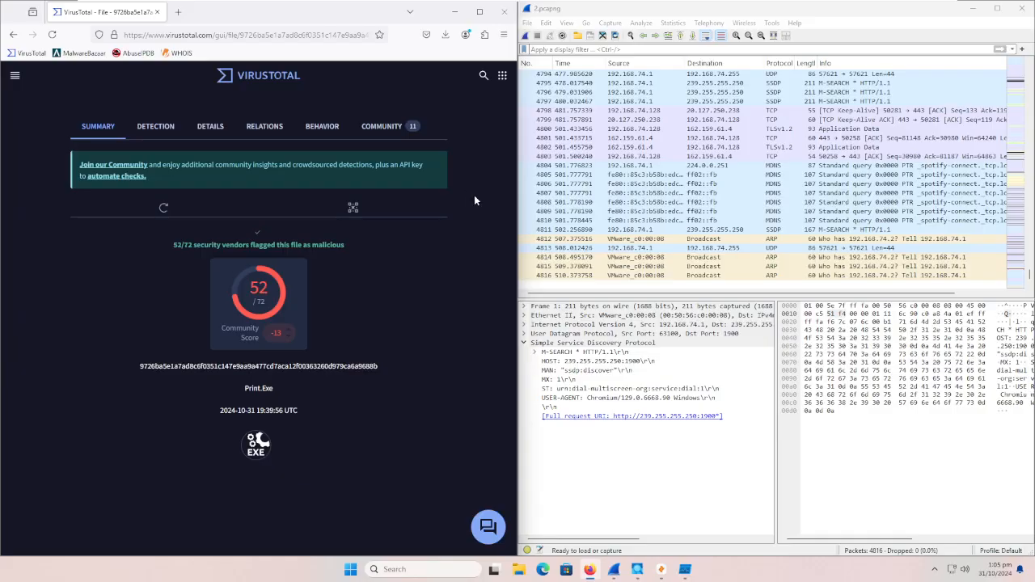
pyautogui.click(212, 131)
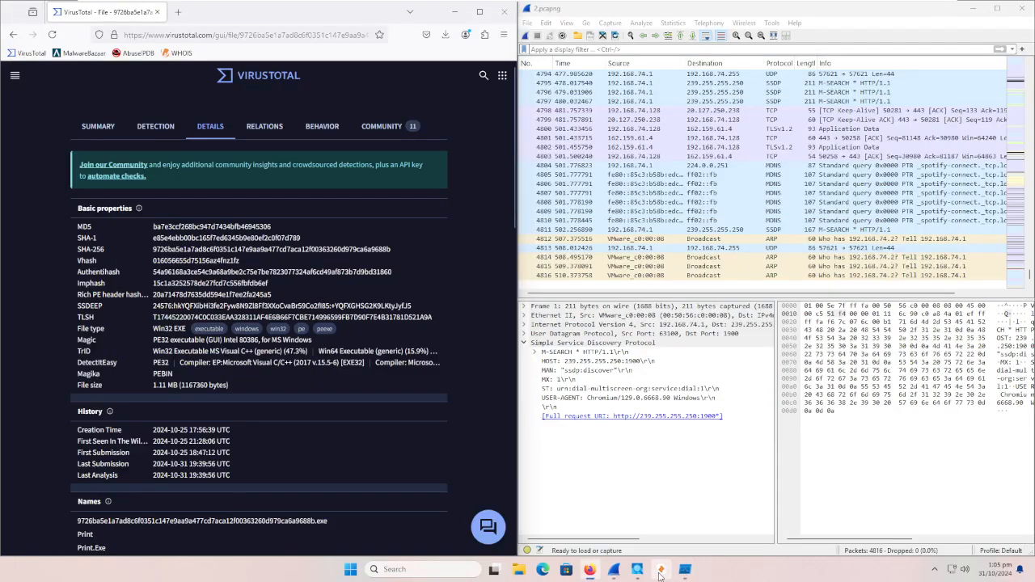
pyautogui.click(661, 573)
pyautogui.click(661, 576)
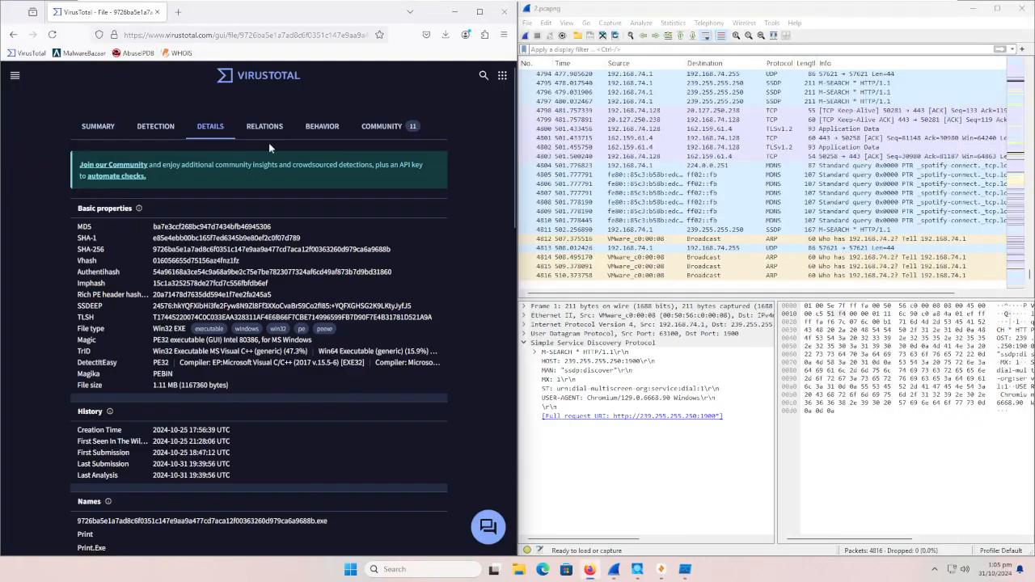
pyautogui.click(156, 126)
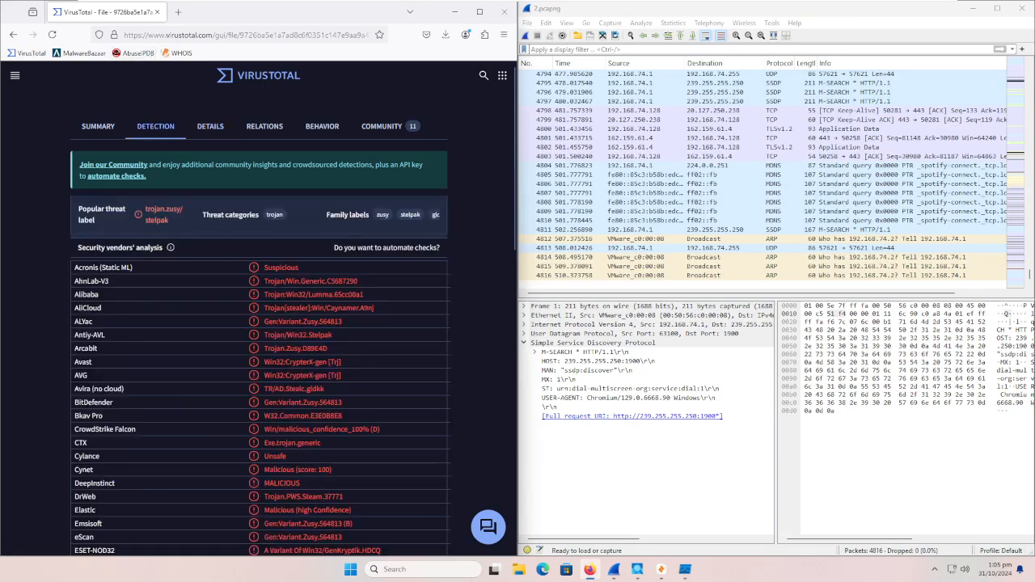
pyautogui.click(264, 126)
pyautogui.scroll(-1, 296, 256)
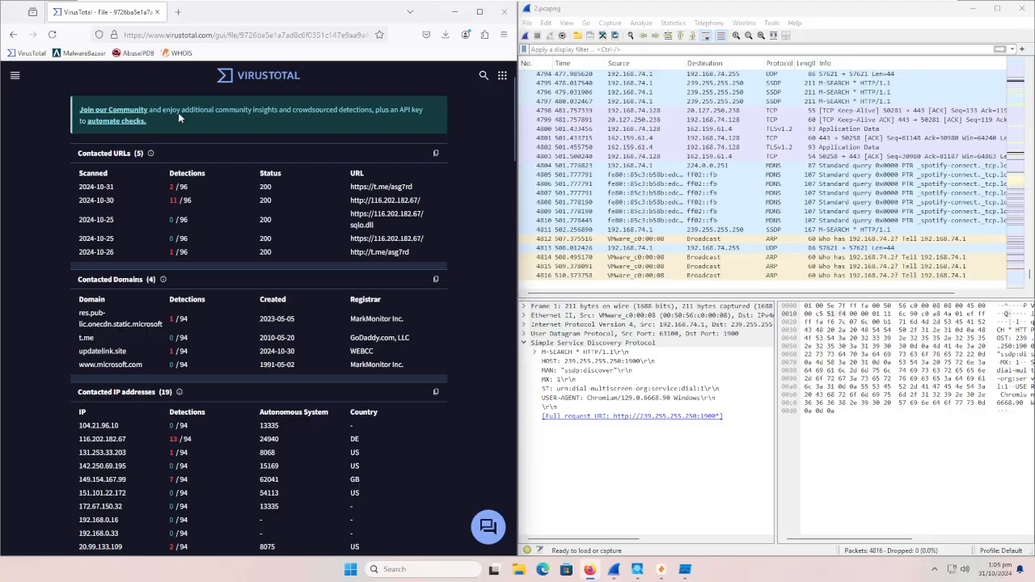
# Step: Open AbuseIPDB from the bookmarks in a new tab and place it in its own window beside the VirusTotal report
pyautogui.rightClick(134, 53)
pyautogui.click(183, 68)
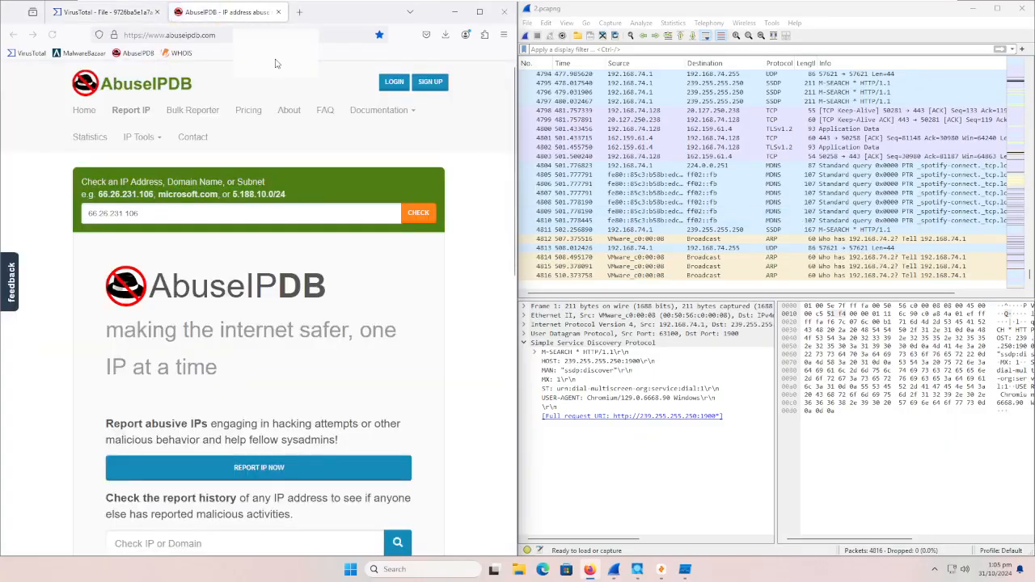
pyautogui.moveTo(227, 11); pyautogui.dragTo(1034, 60)
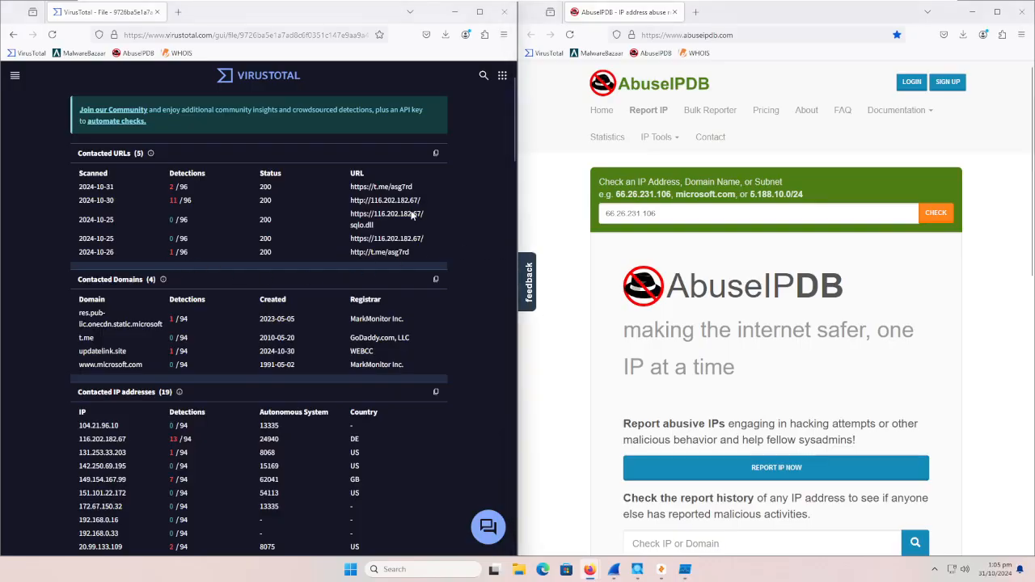
# Step: Look up the contacted address 116.202.182.67 from the VirusTotal report in AbuseIPDB and review its hosting details, location and abuse reports
pyautogui.moveTo(422, 199); pyautogui.dragTo(348, 204)
pyautogui.hotkey('ctrl', 'c')
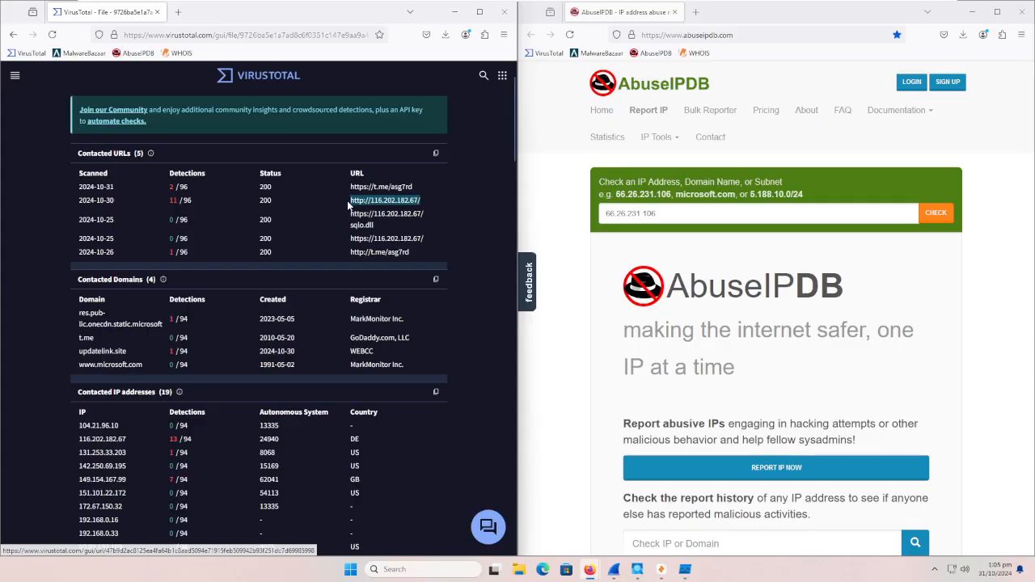
pyautogui.click(647, 214)
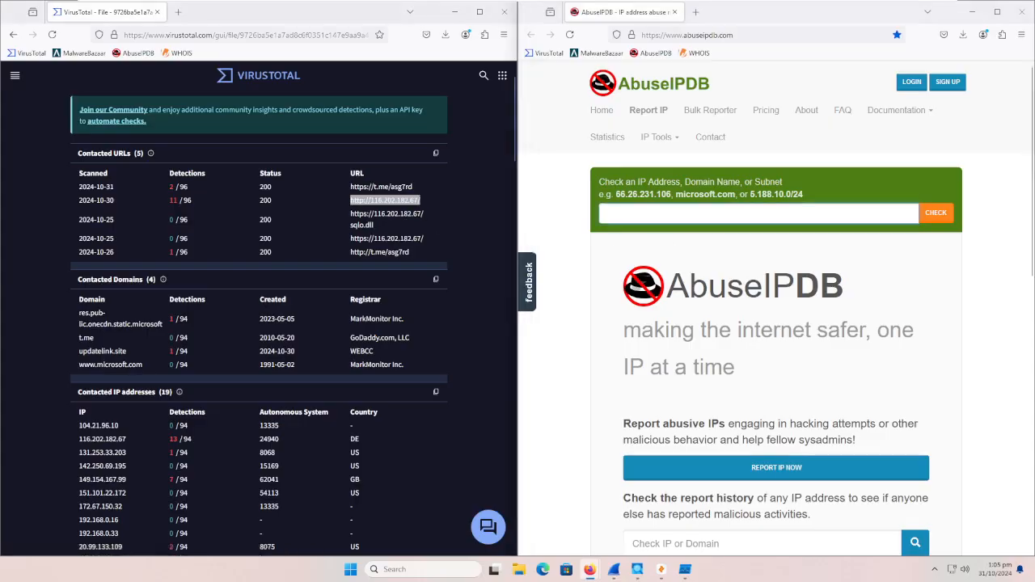
pyautogui.hotkey('ctrl', 'v')
pyautogui.press('Return')
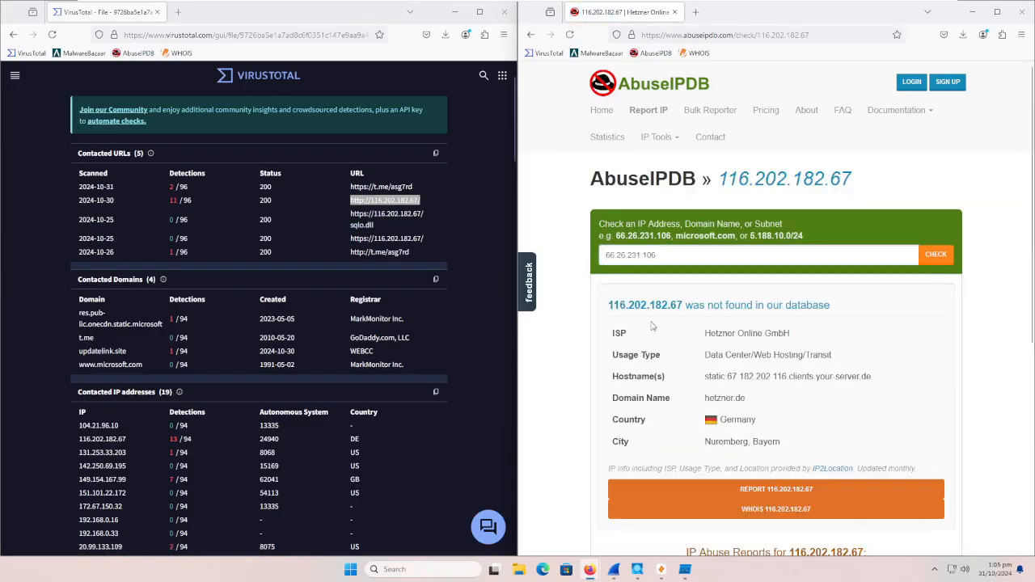
pyautogui.scroll(-2, 652, 326)
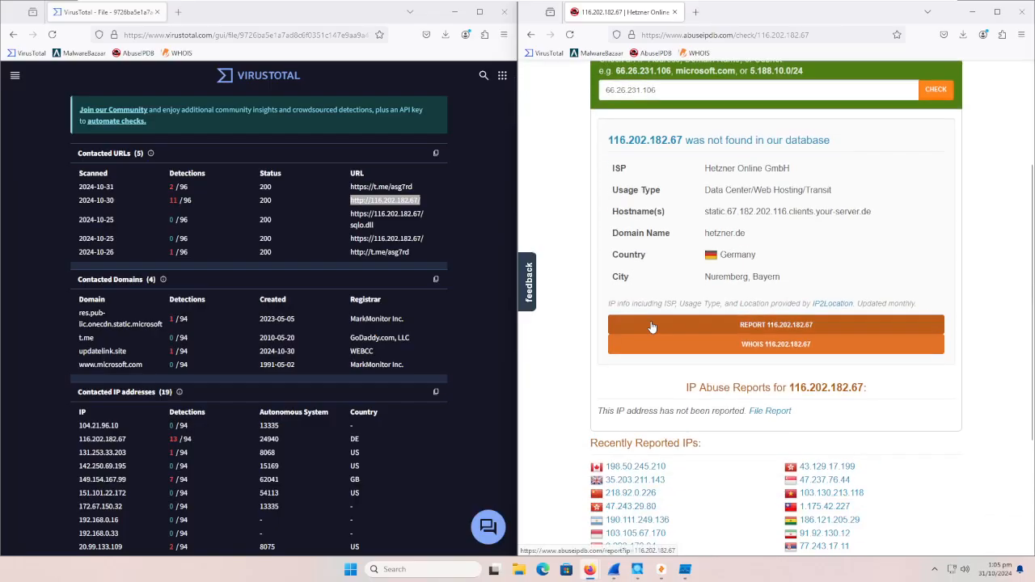
pyautogui.moveTo(761, 256); pyautogui.dragTo(782, 285)
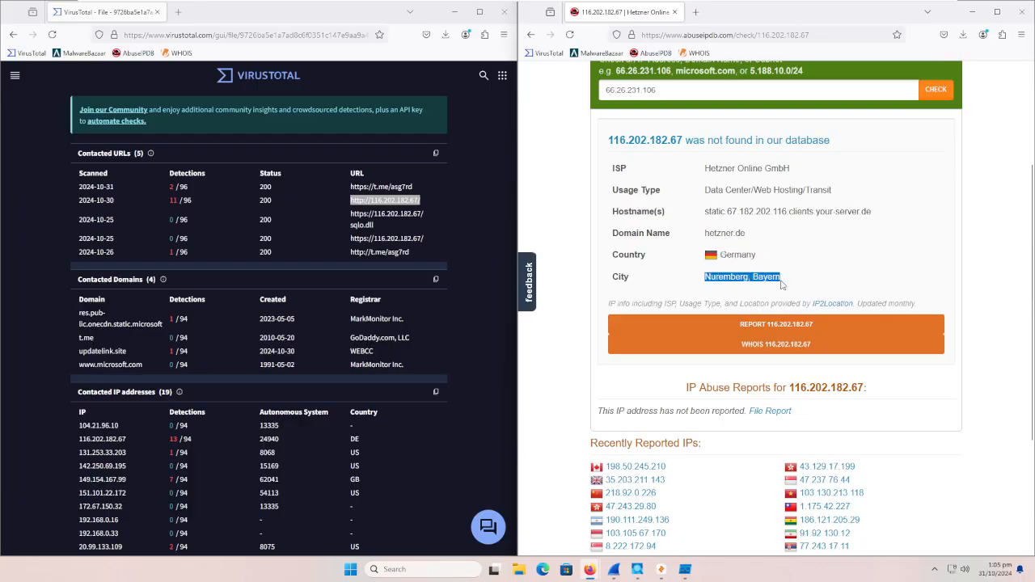
pyautogui.click(688, 303)
pyautogui.scroll(3, 776, 307)
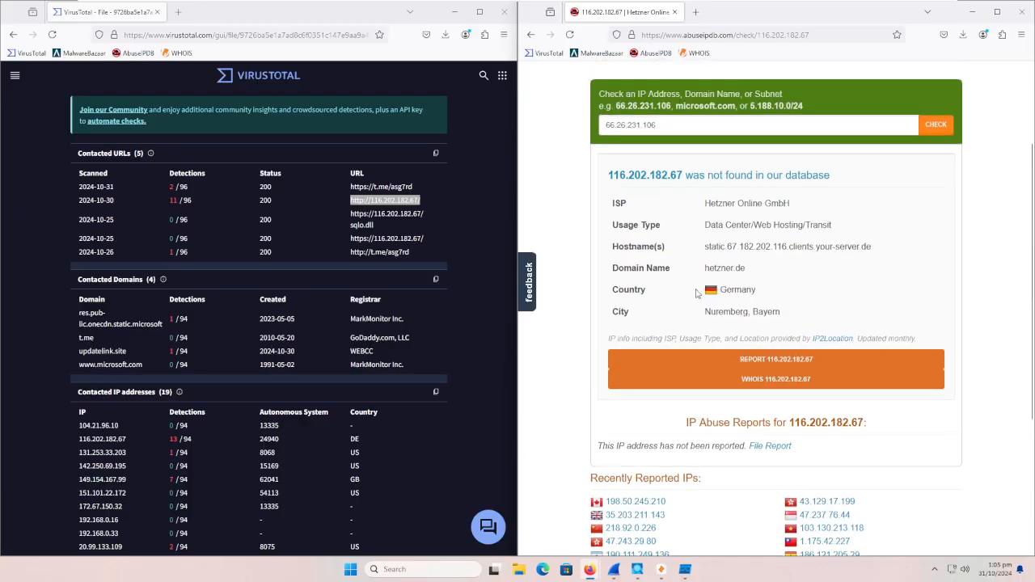
# Step: Request the contacted address 116.202.182.67 directly in a new browser tab, and return to the AbuseIPDB tab while it loads
pyautogui.click(697, 13)
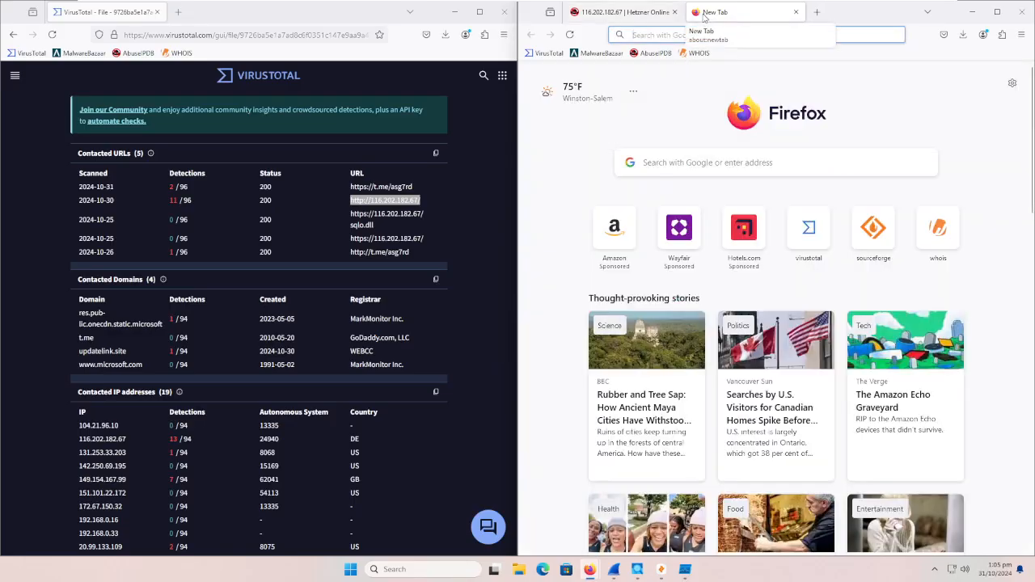
pyautogui.click(665, 36)
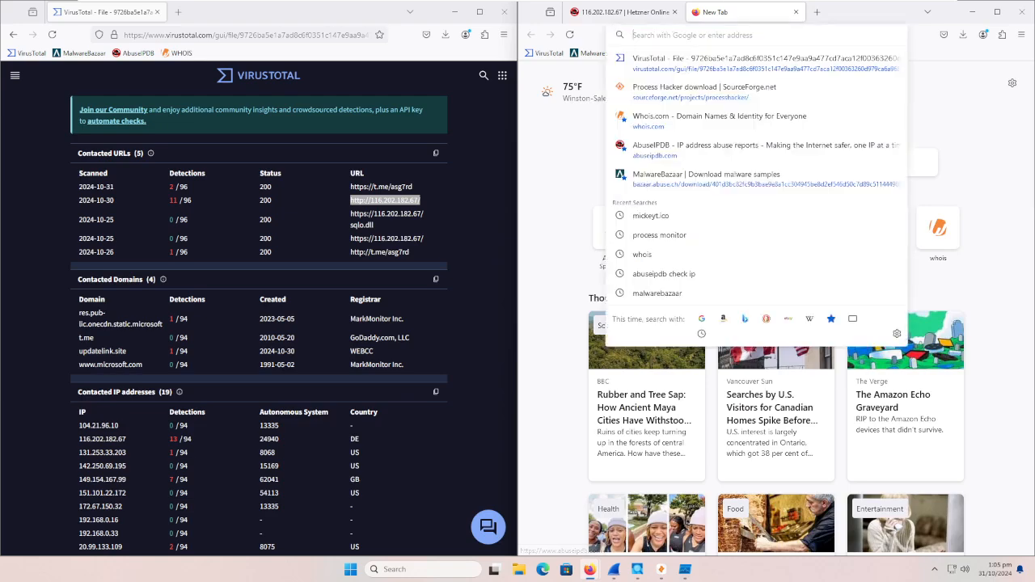
pyautogui.write('1163')
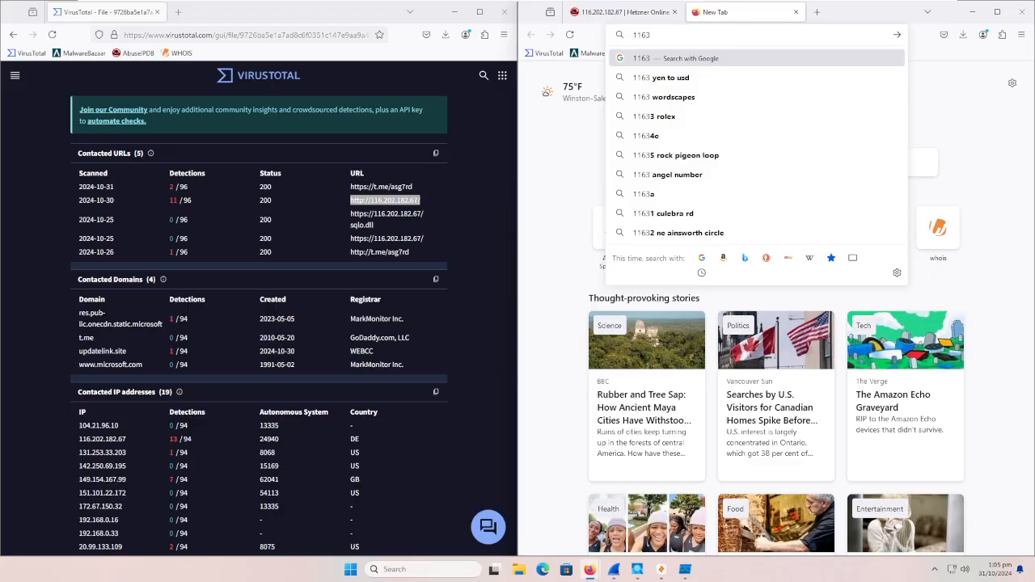
pyautogui.press('BackSpace')
pyautogui.write('.202')
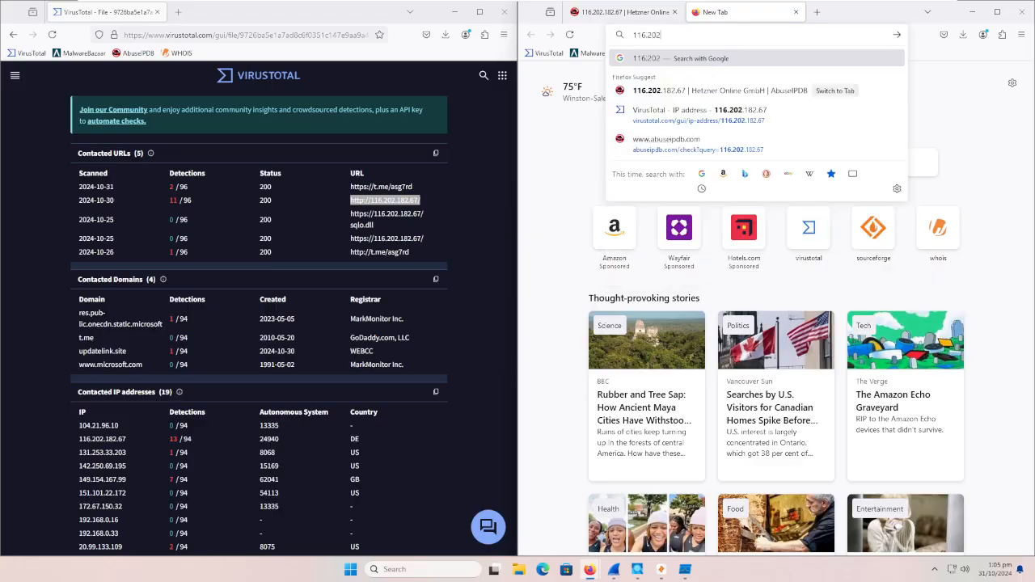
pyautogui.write('.182.67')
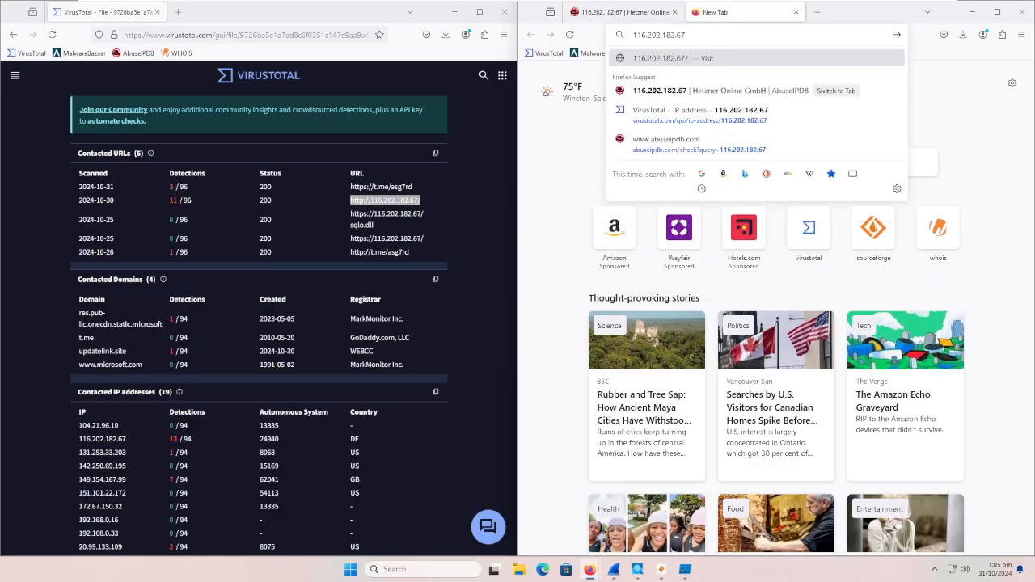
pyautogui.press('Return')
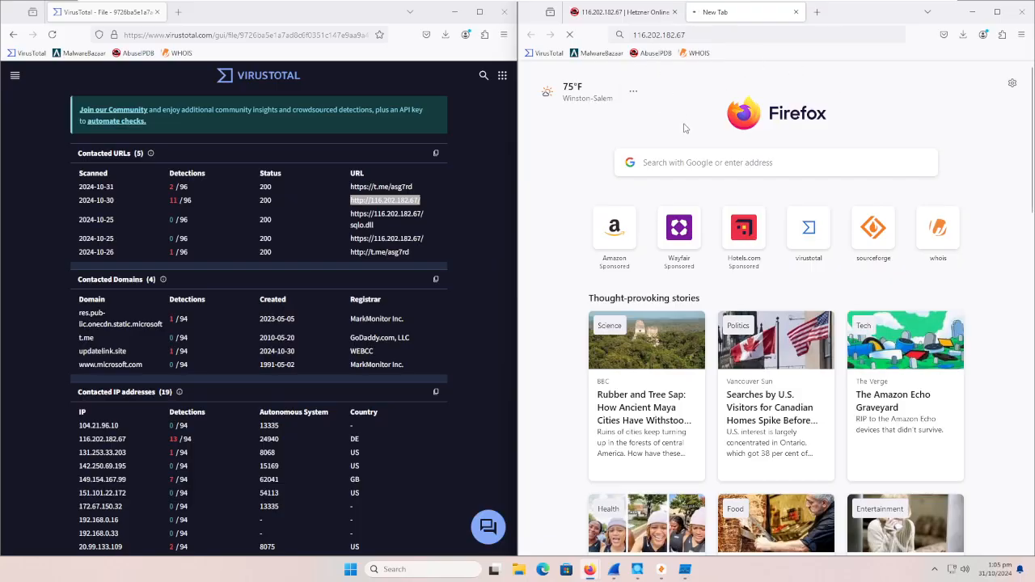
pyautogui.click(638, 15)
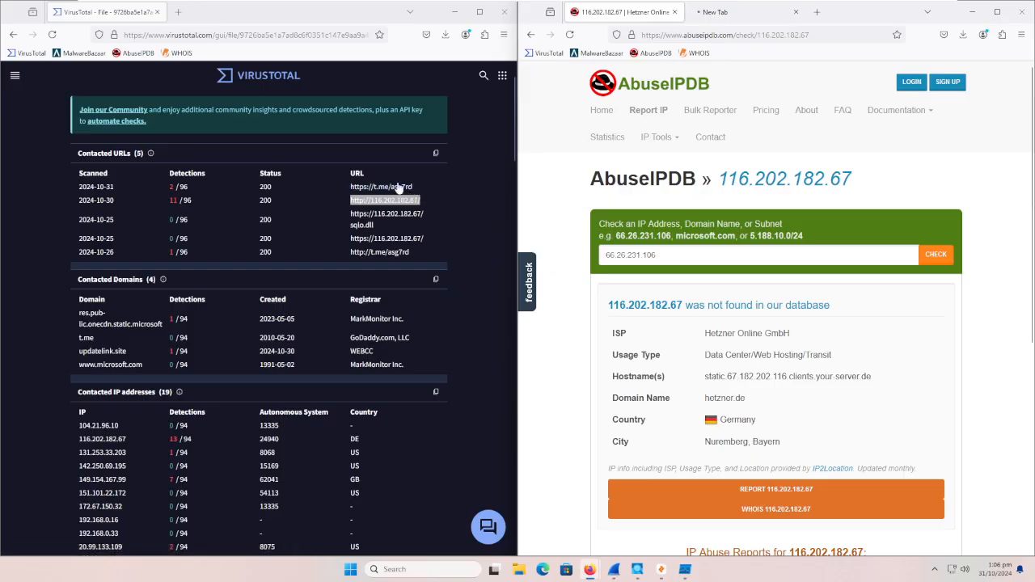
# Step: Look up the contacted IP address 149.154.167.99 from the VirusTotal report in AbuseIPDB
pyautogui.scroll(-1, 385, 330)
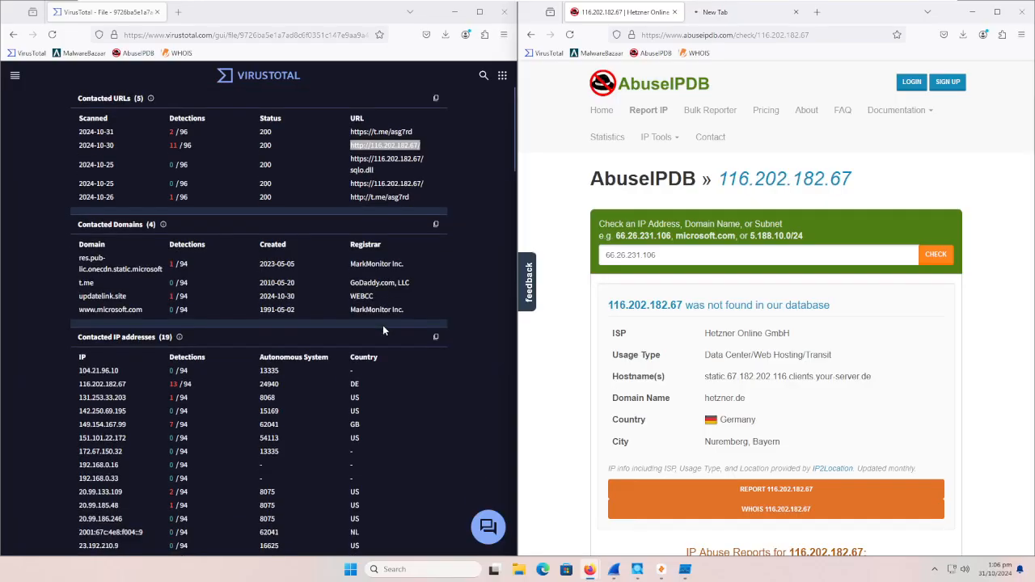
pyautogui.scroll(-3, 384, 328)
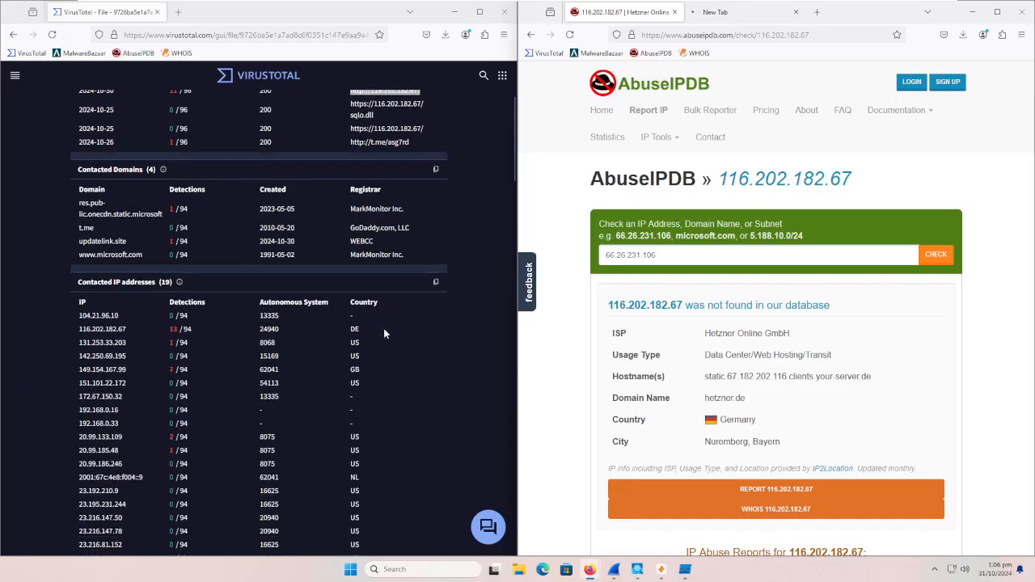
pyautogui.scroll(3, 136, 230)
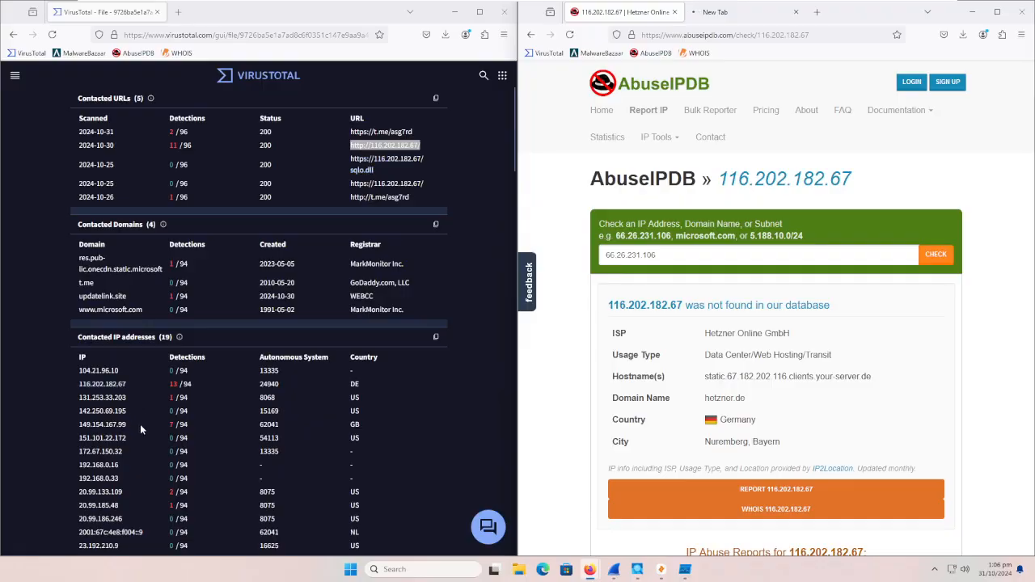
pyautogui.moveTo(78, 424); pyautogui.dragTo(127, 425)
pyautogui.rightClick(93, 422)
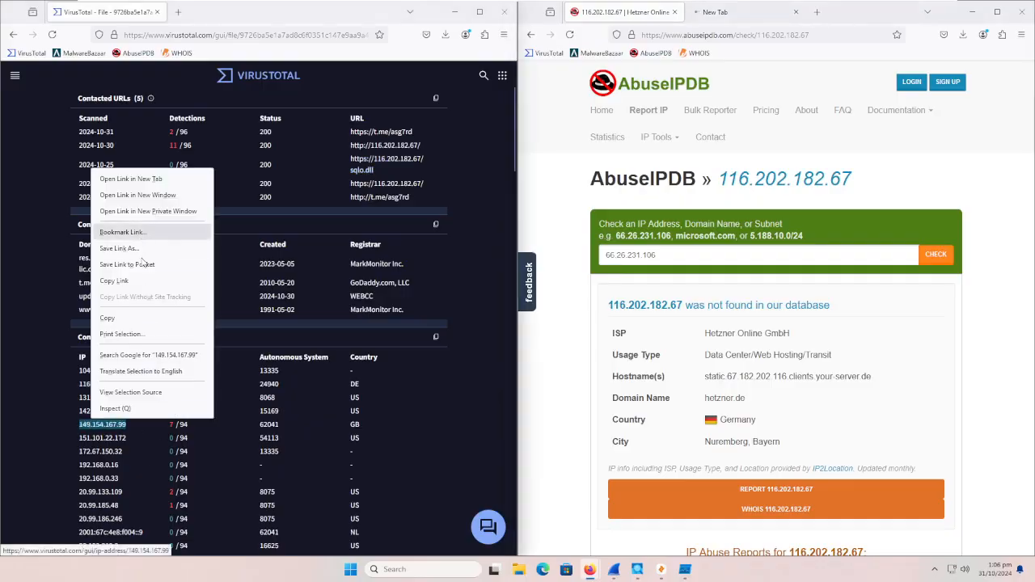
pyautogui.click(114, 280)
pyautogui.click(607, 255)
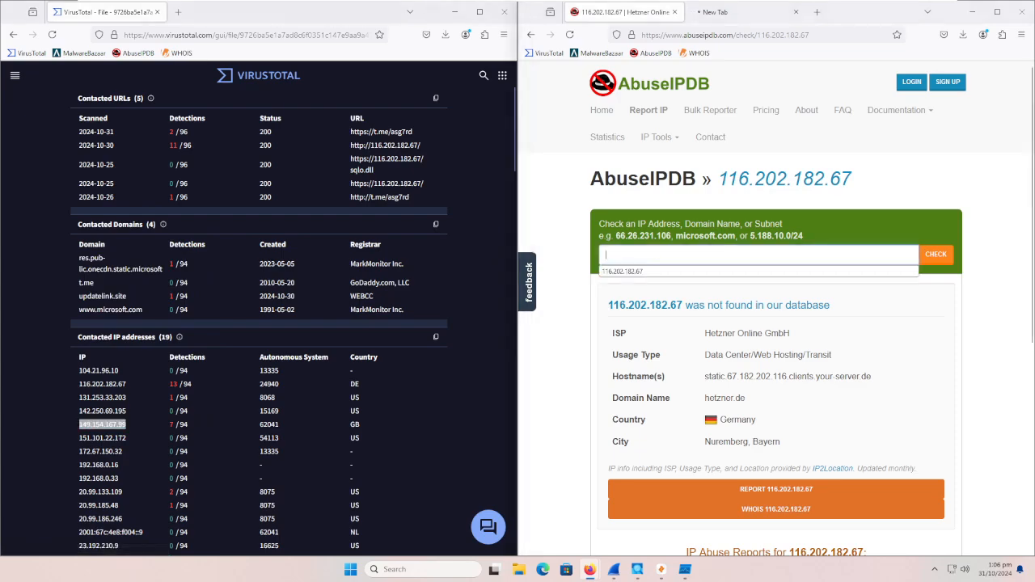
pyautogui.hotkey('ctrl', 'v')
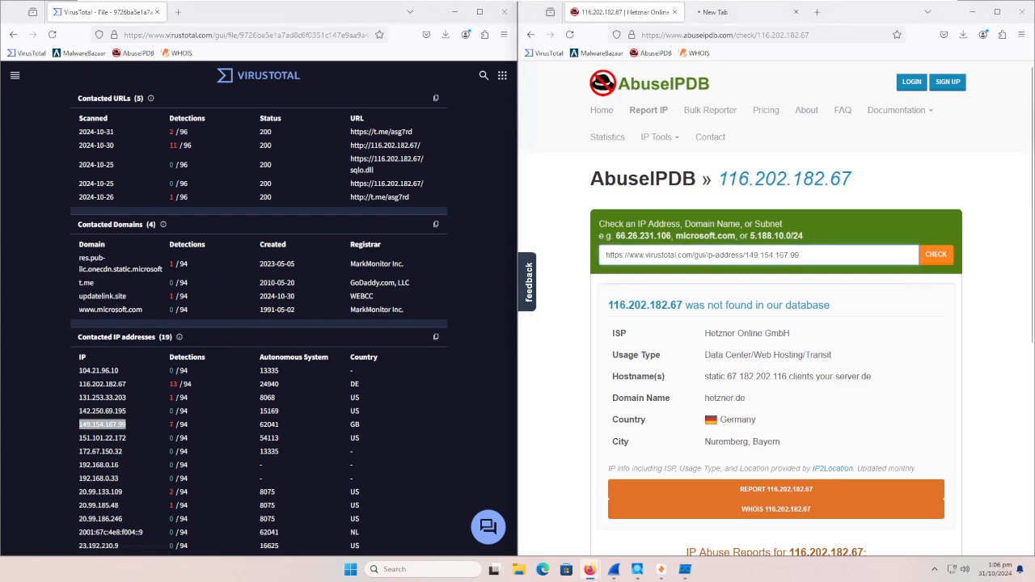
pyautogui.moveTo(745, 255); pyautogui.dragTo(605, 255)
pyautogui.press('BackSpace')
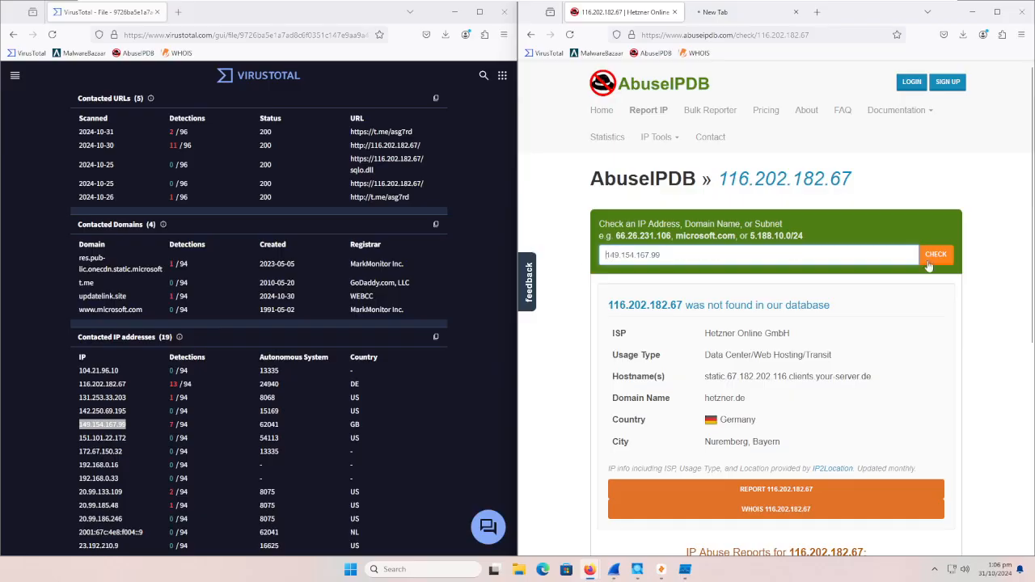
pyautogui.click(930, 257)
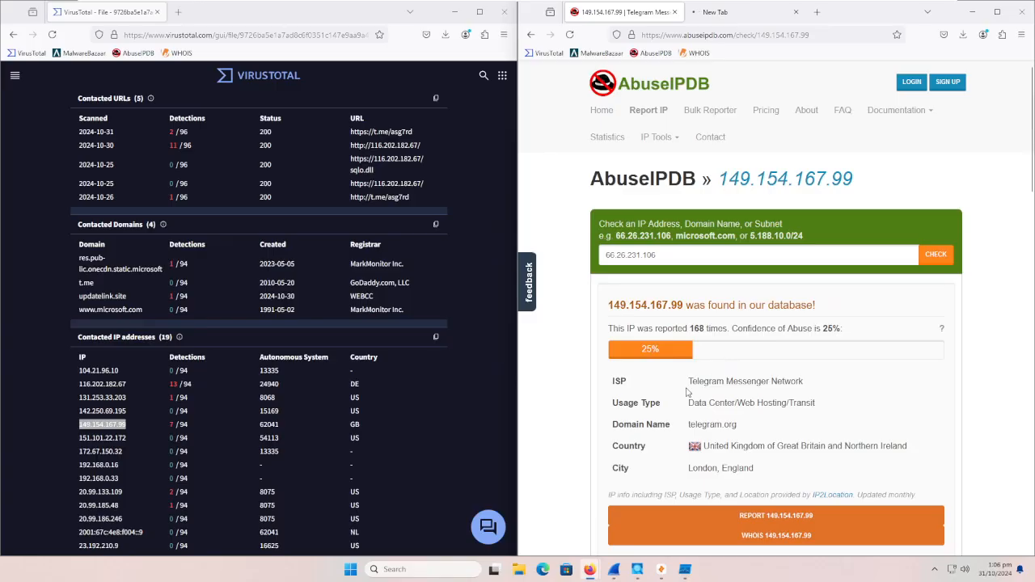
# Step: Review the ISP details and the abuse reports with their comments and categories for 149.154.167.99, and check the 116.202.182.67 tab's loading
pyautogui.moveTo(689, 382); pyautogui.dragTo(793, 383)
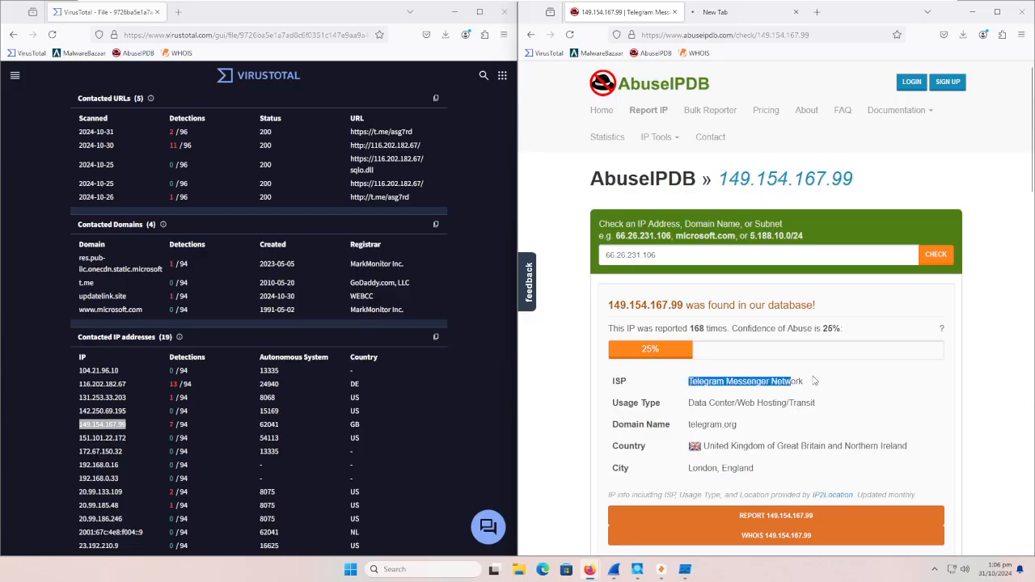
pyautogui.click(814, 381)
pyautogui.scroll(-5, 814, 381)
pyautogui.scroll(-2, 776, 307)
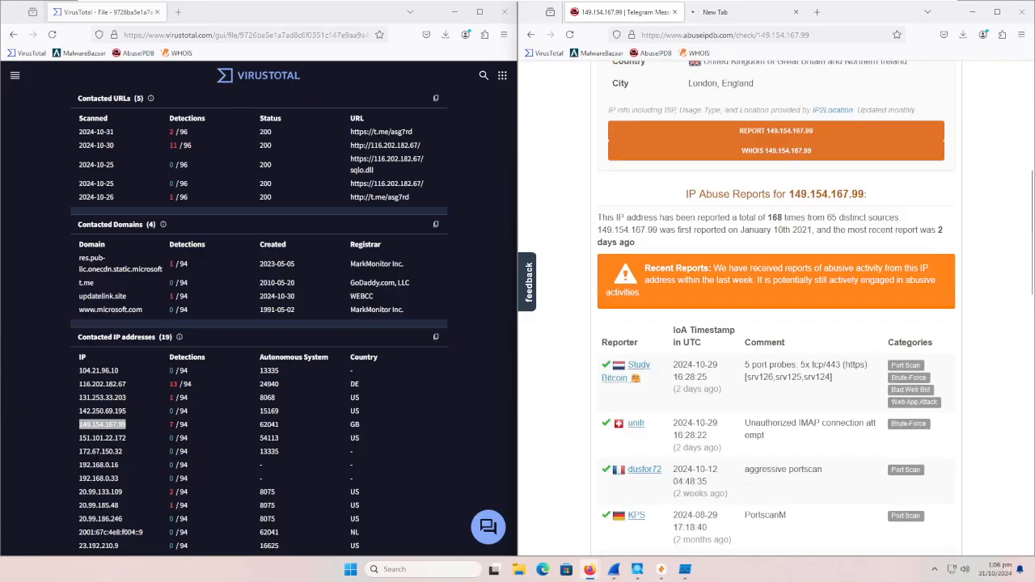
pyautogui.scroll(-1, 815, 380)
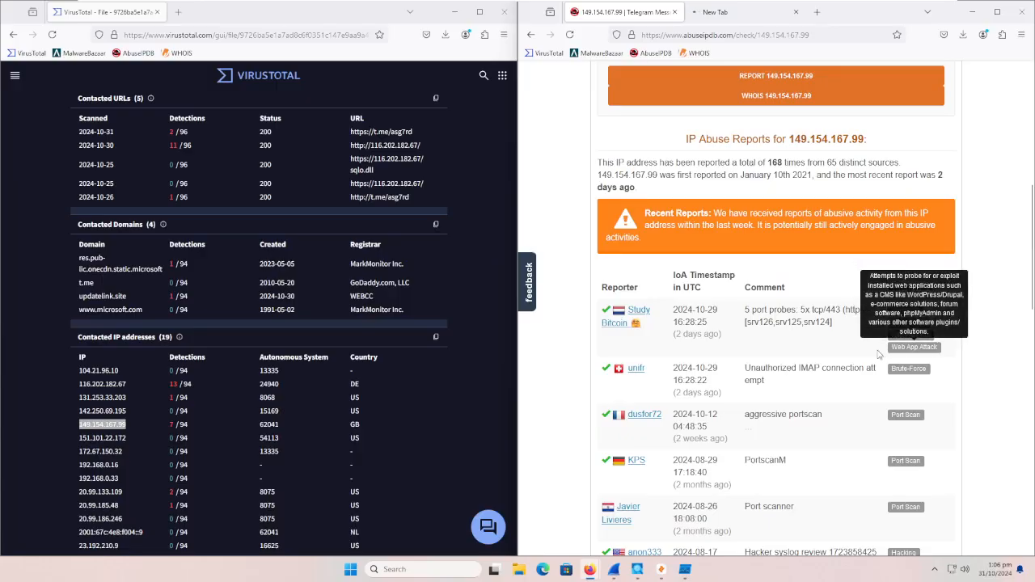
pyautogui.scroll(-1, 855, 354)
pyautogui.scroll(-4, 855, 355)
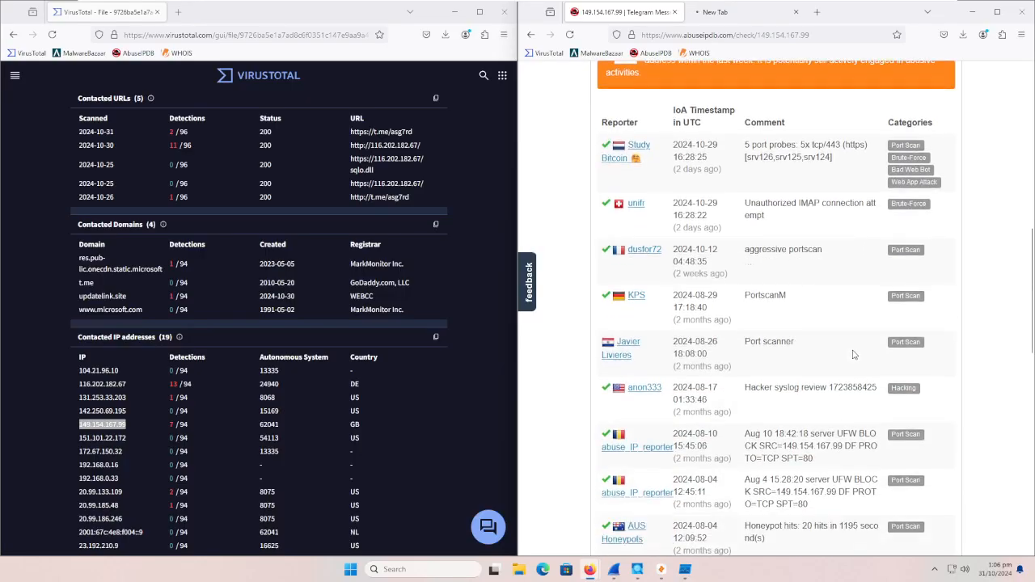
pyautogui.scroll(-7, 855, 354)
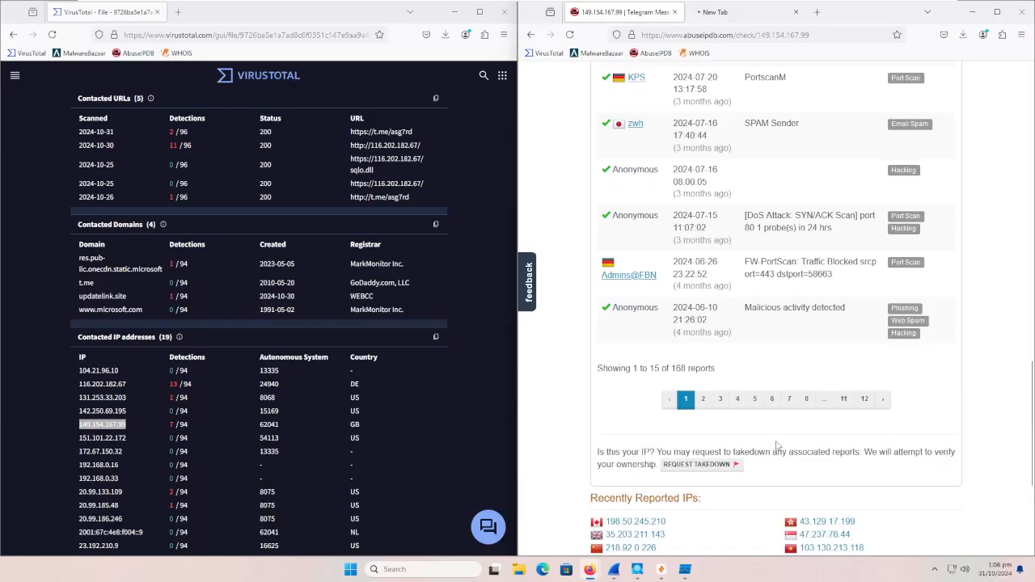
pyautogui.scroll(15, 776, 445)
pyautogui.scroll(-9, 873, 395)
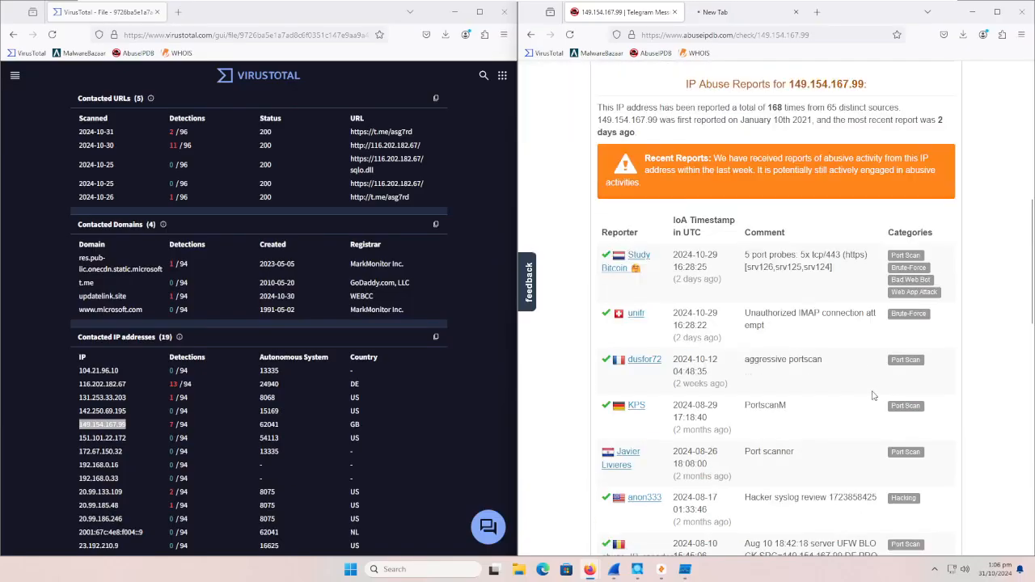
pyautogui.scroll(-11, 873, 396)
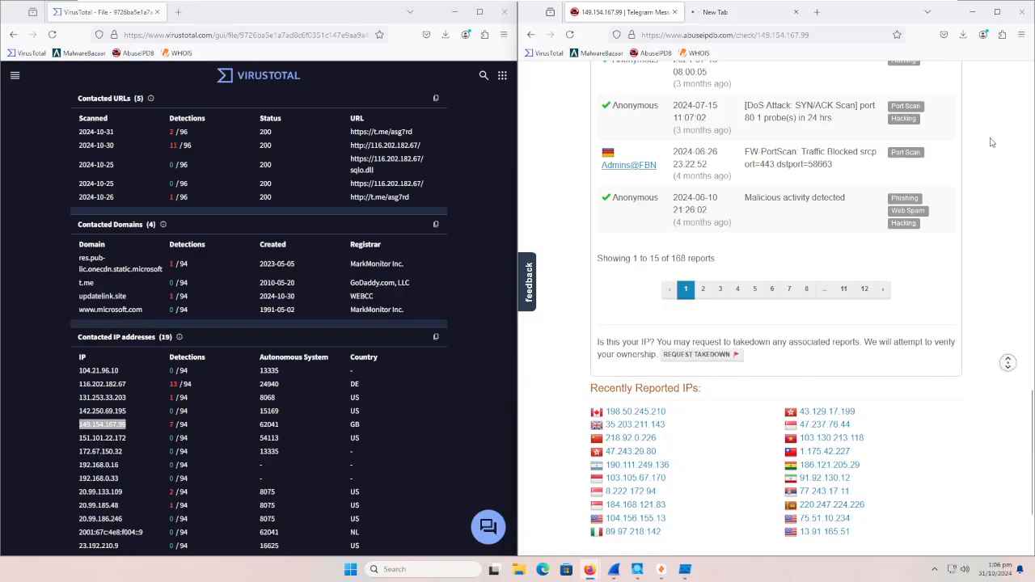
pyautogui.scroll(15, 1009, 366)
pyautogui.click(730, 18)
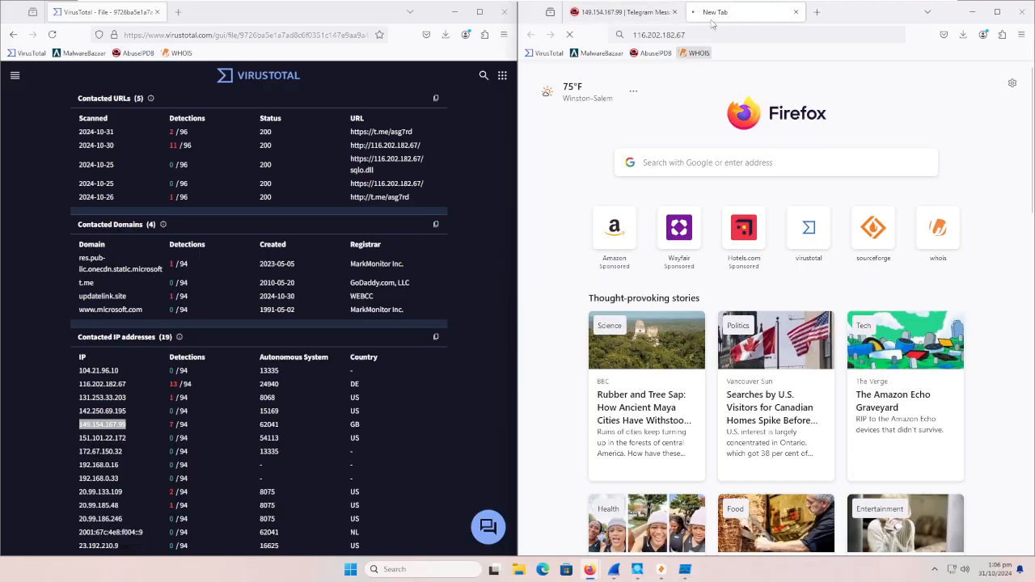
pyautogui.click(635, 12)
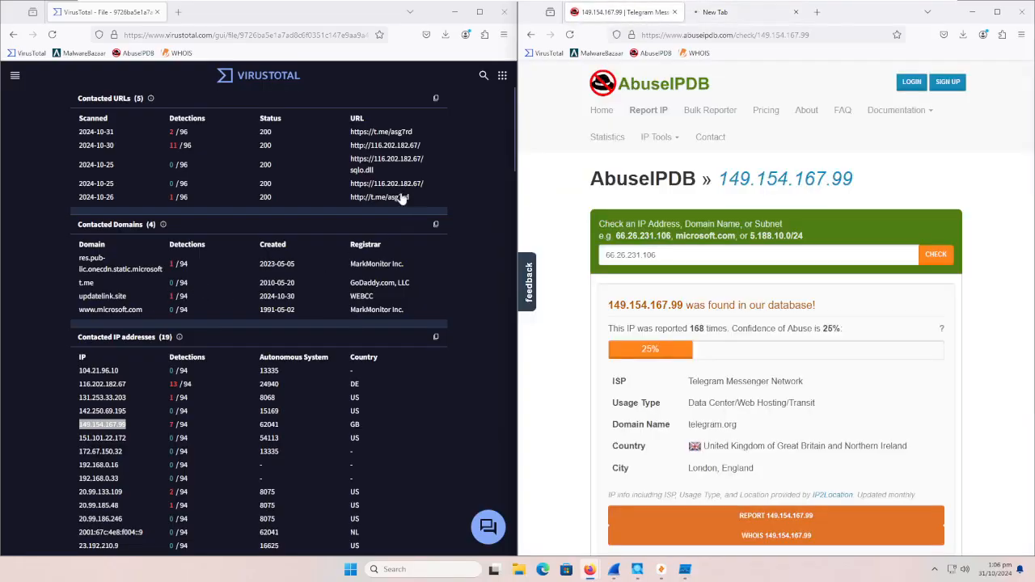
pyautogui.moveTo(397, 167); pyautogui.dragTo(366, 159)
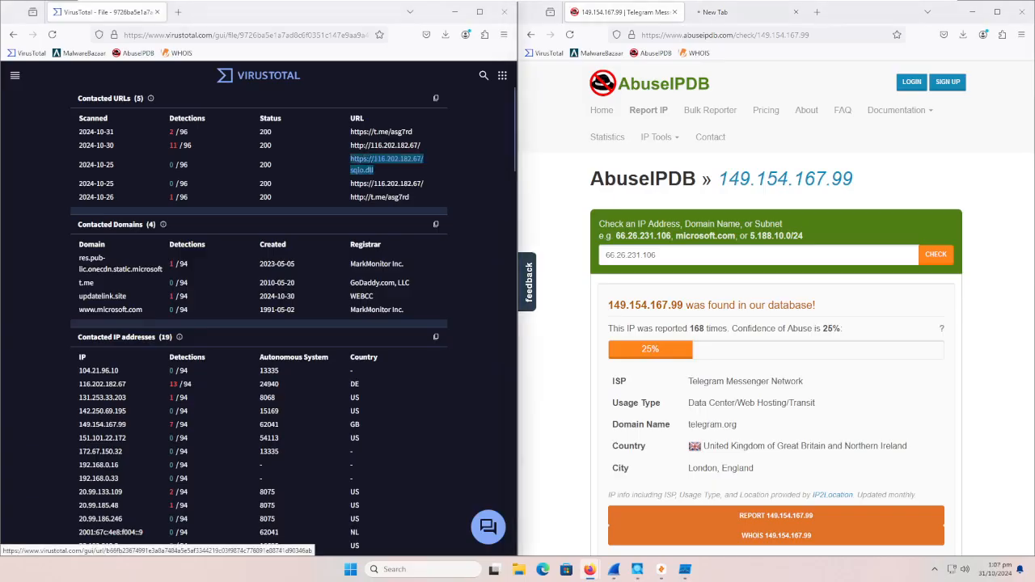
pyautogui.rightClick(353, 164)
pyautogui.click(388, 267)
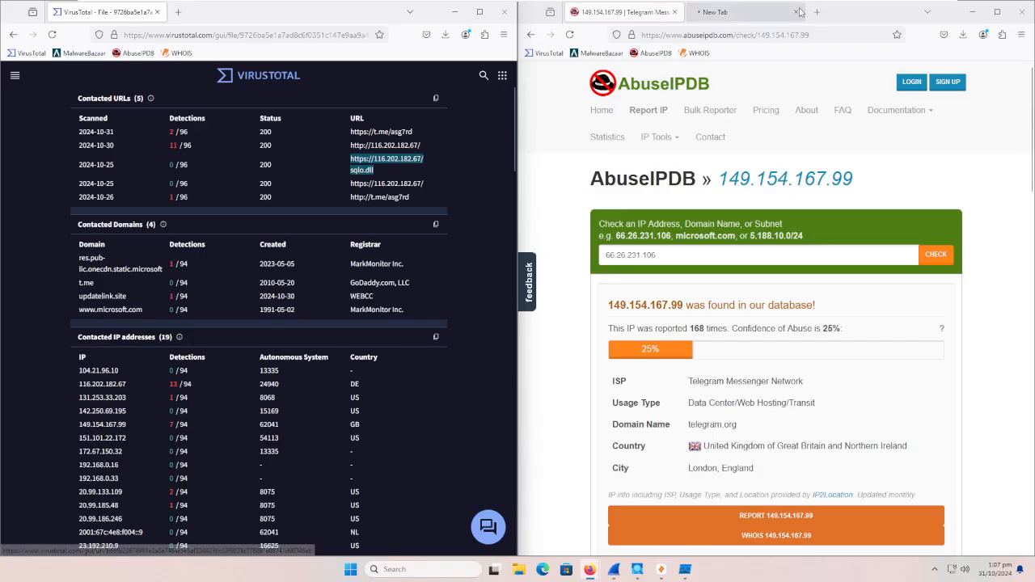
pyautogui.hotkey('ctrl', 't')
pyautogui.hotkey('ctrl', 'v')
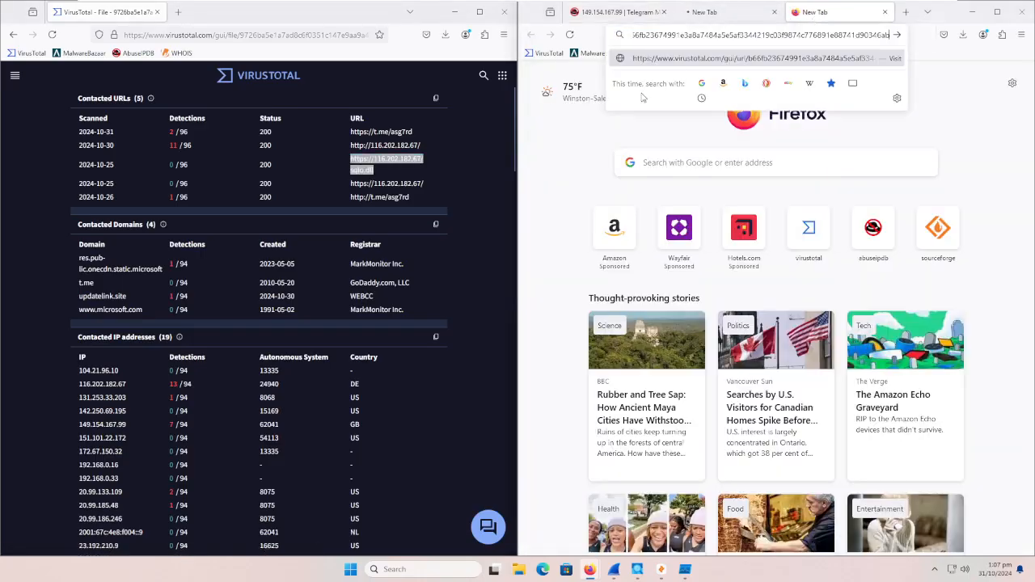
pyautogui.rightClick(367, 168)
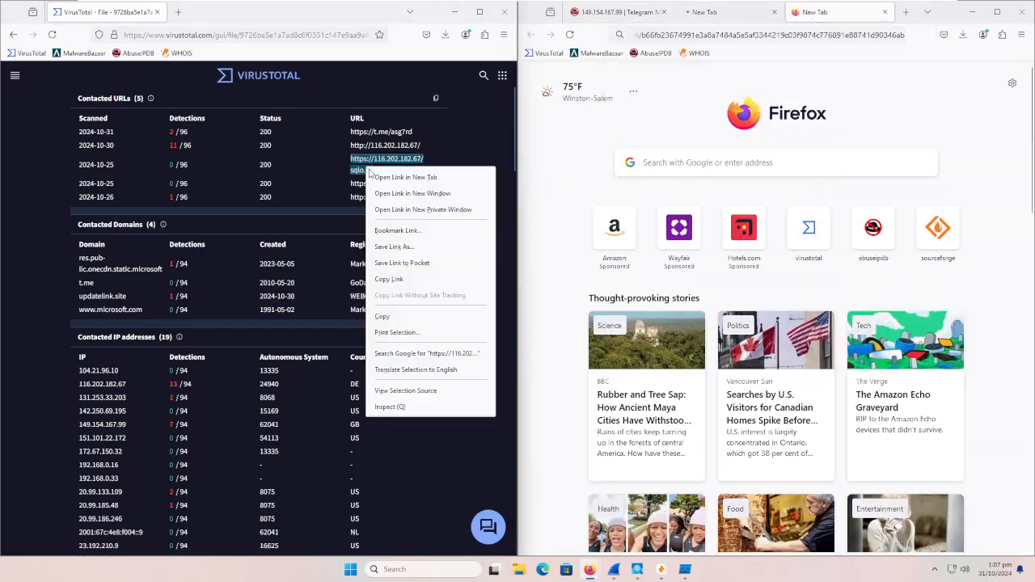
pyautogui.click(406, 281)
pyautogui.click(802, 34)
pyautogui.hotkey('ctrl', 'a')
pyautogui.hotkey('ctrl', 'v')
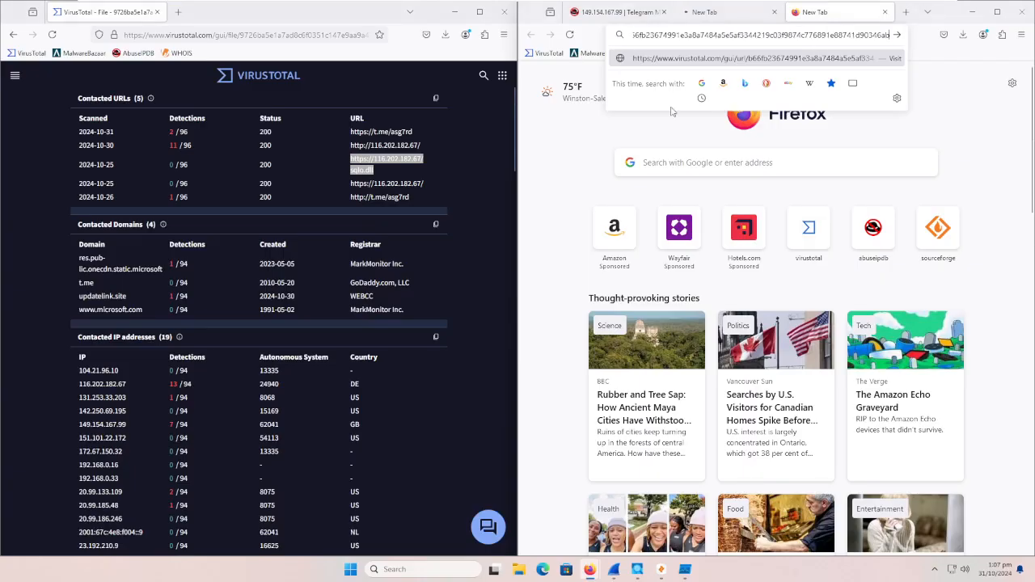
pyautogui.rightClick(368, 167)
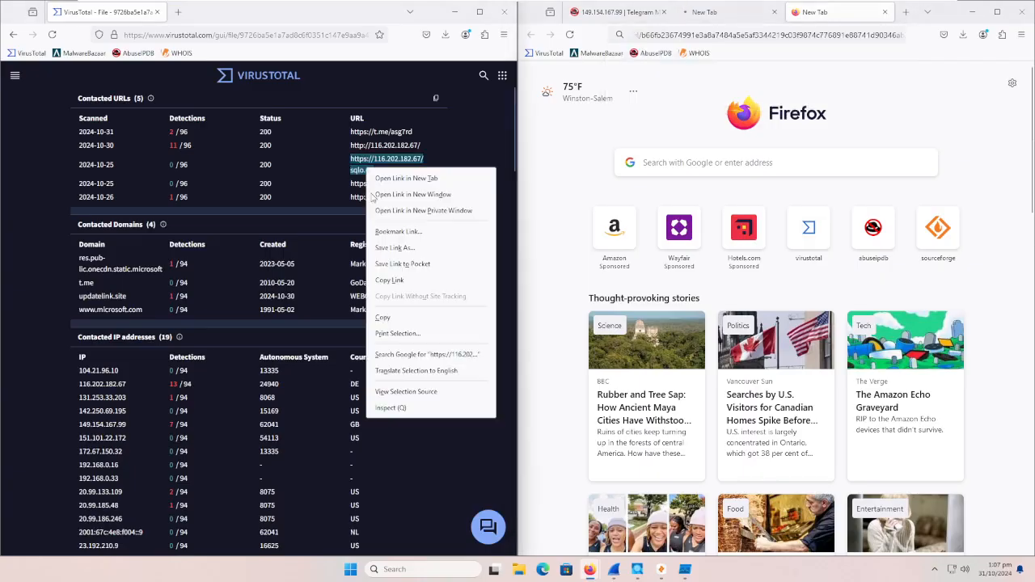
pyautogui.click(430, 318)
pyautogui.click(748, 35)
pyautogui.hotkey('ctrl', 'v')
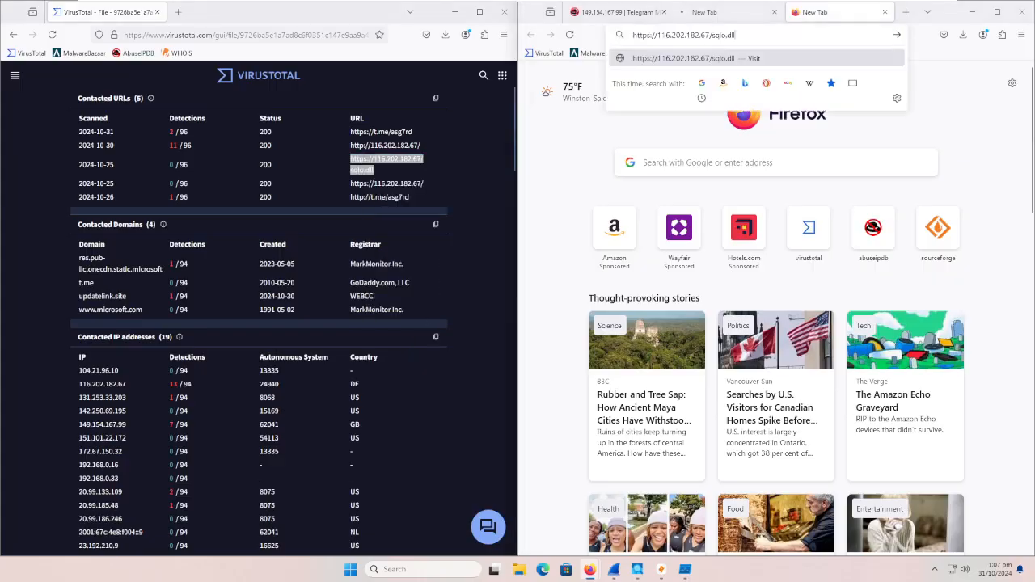
pyautogui.press('Return')
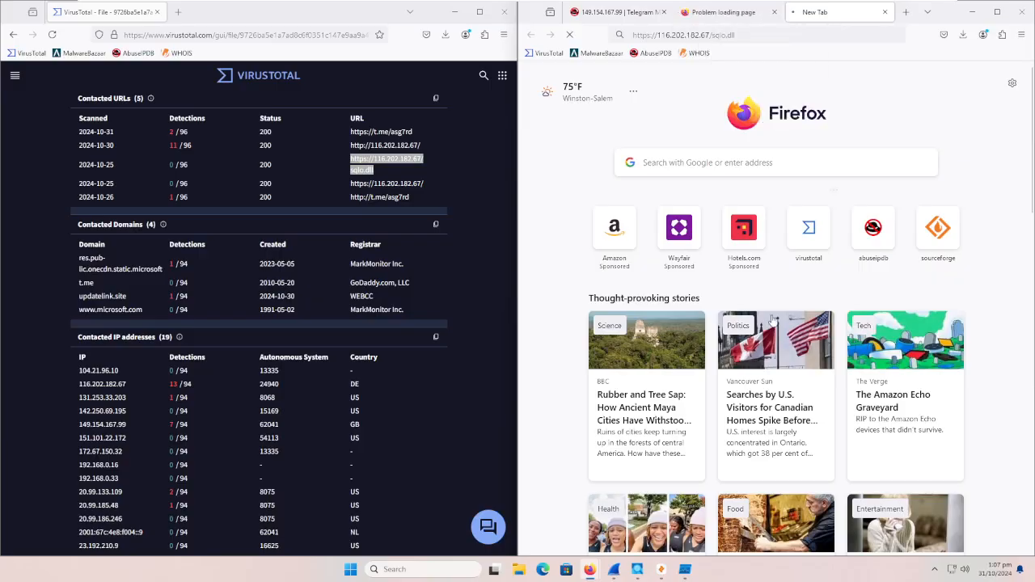
# Step: Check the 116.202.182.67 tab, and examine the contacted IP addresses, execution parents and bundled files in the VirusTotal report
pyautogui.click(744, 11)
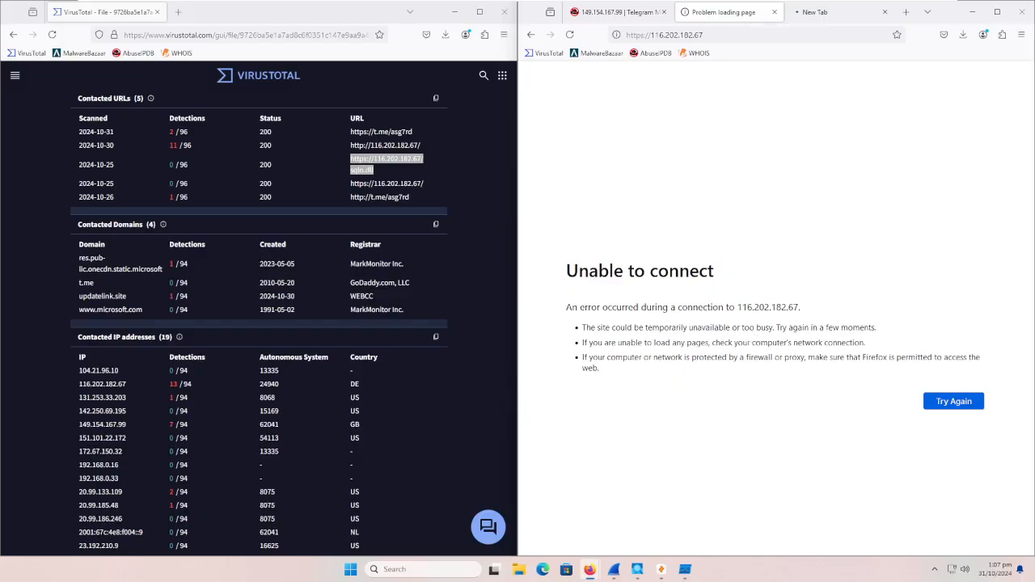
pyautogui.scroll(-5, 220, 342)
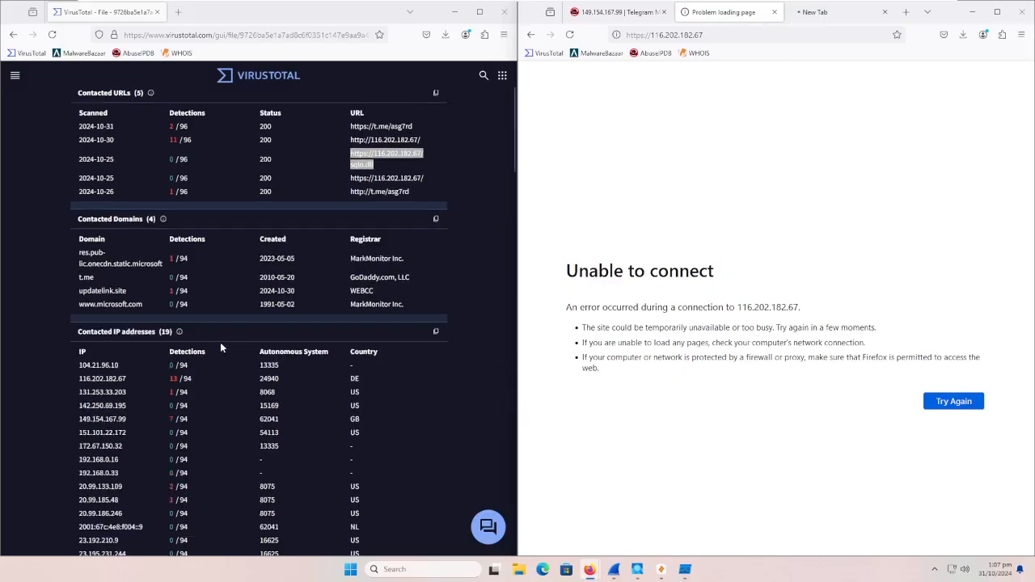
pyautogui.scroll(-2, 203, 360)
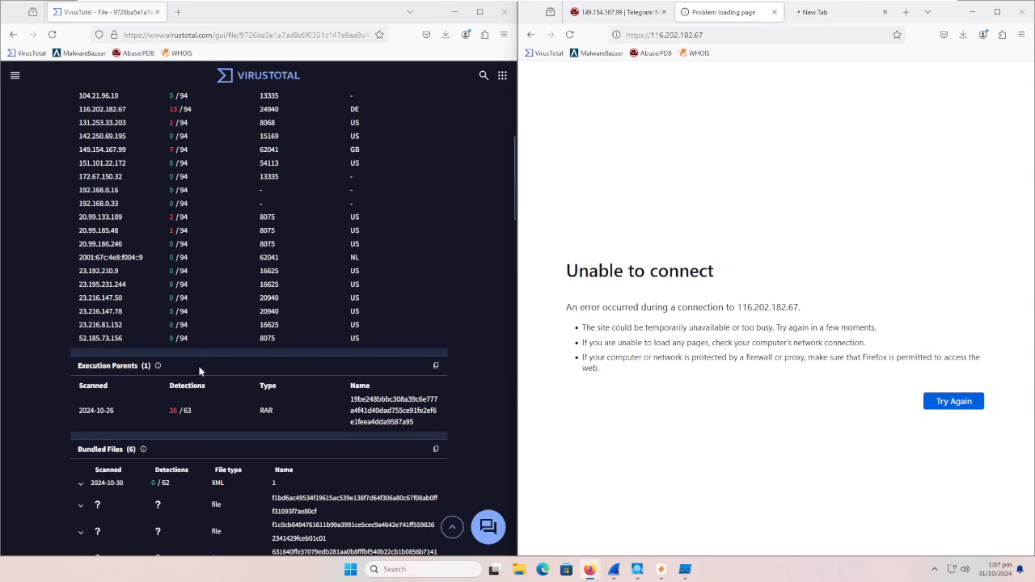
# Step: Open the VirusTotal report for the contacted IP address 149.154.167.99 in a new tab
pyautogui.scroll(3, 357, 421)
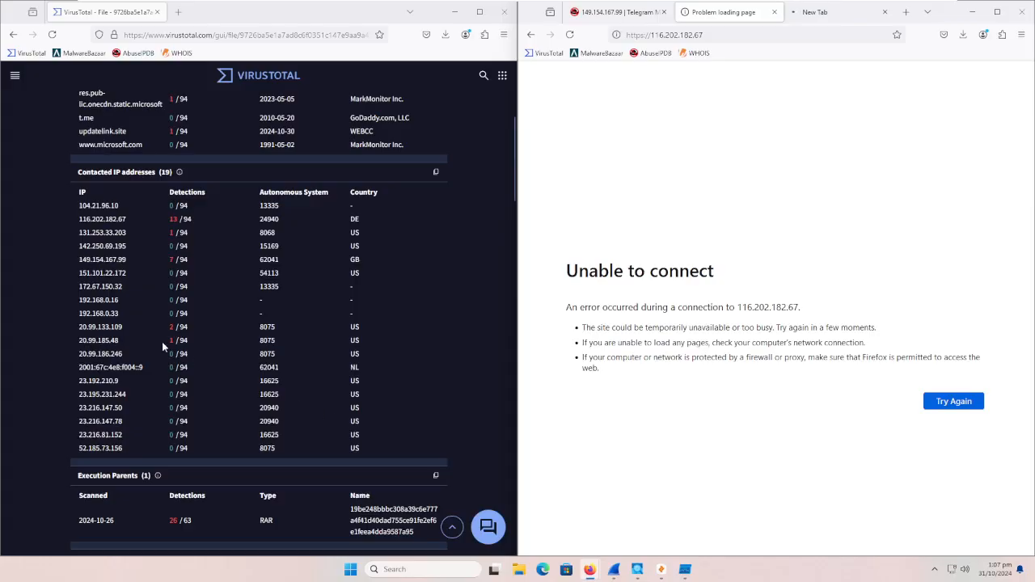
pyautogui.rightClick(103, 260)
pyautogui.click(134, 268)
# Step: Open the RAR execution parent's VirusTotal report in a new tab
pyautogui.scroll(-3, 284, 409)
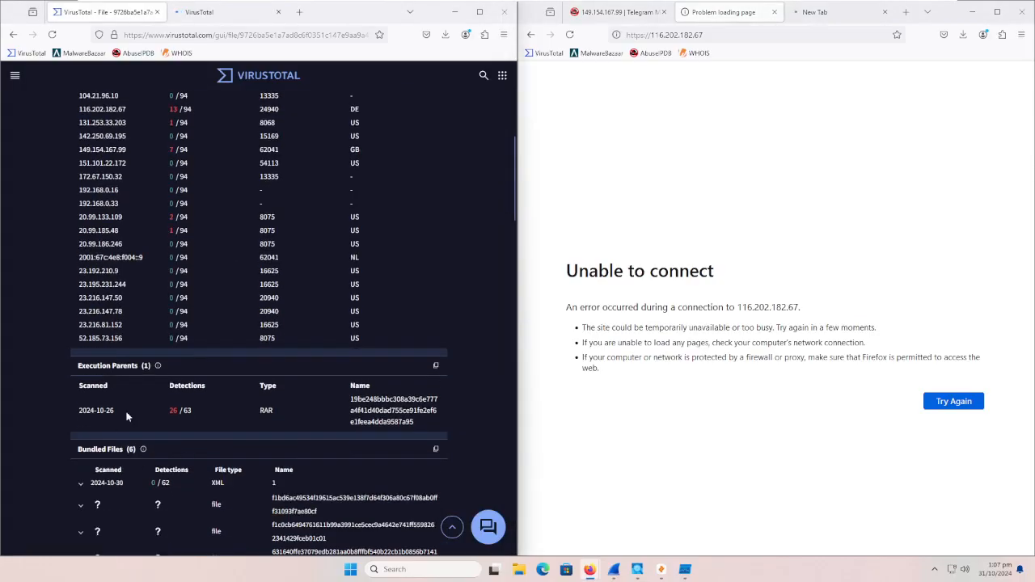
pyautogui.rightClick(381, 409)
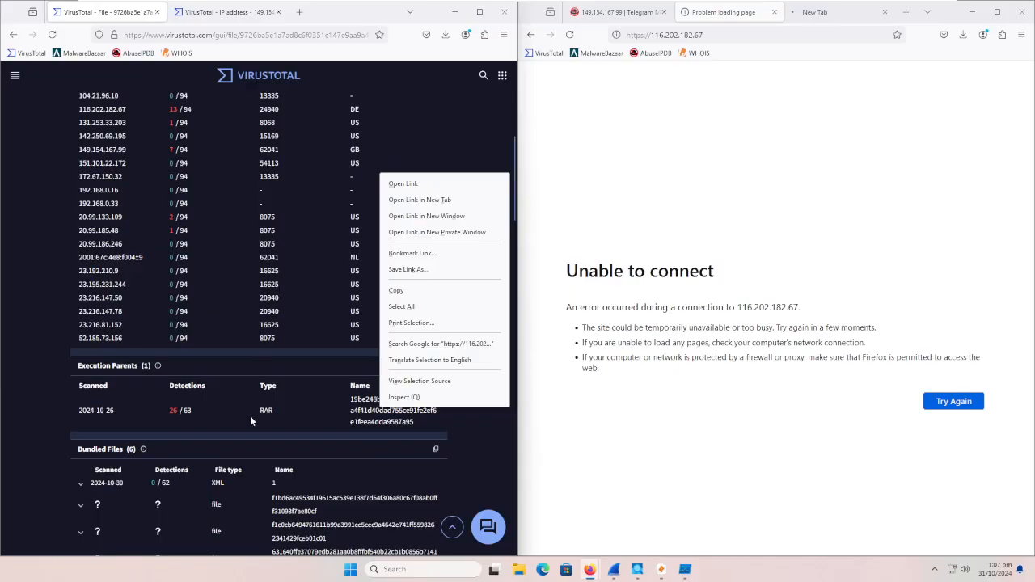
pyautogui.click(282, 410)
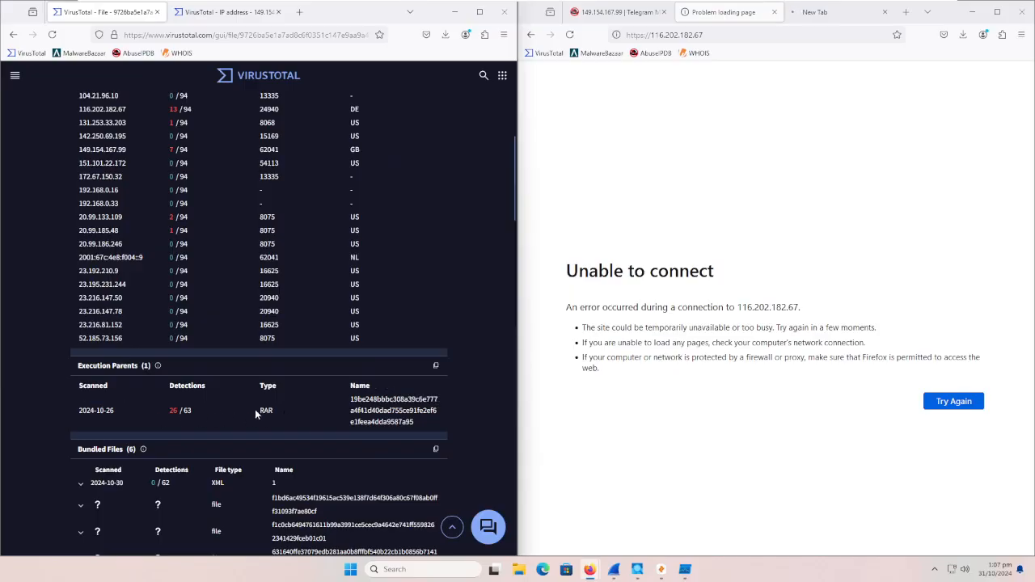
pyautogui.rightClick(378, 405)
pyautogui.rightClick(376, 409)
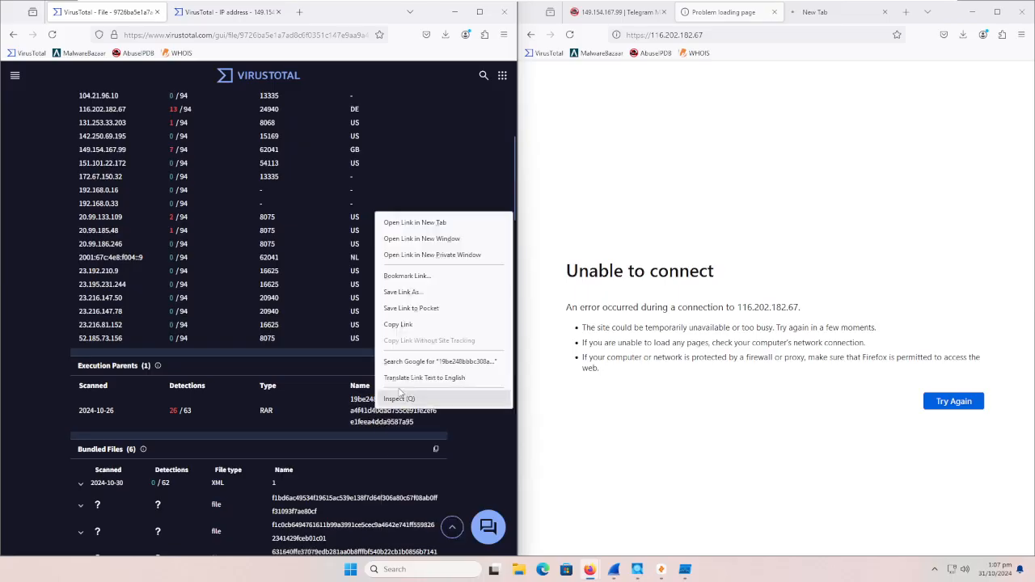
pyautogui.click(413, 224)
# Step: Examine the community graphs, votes and comments for 149.154.167.99 in its VirusTotal report, and check its network and certificate details
pyautogui.click(212, 12)
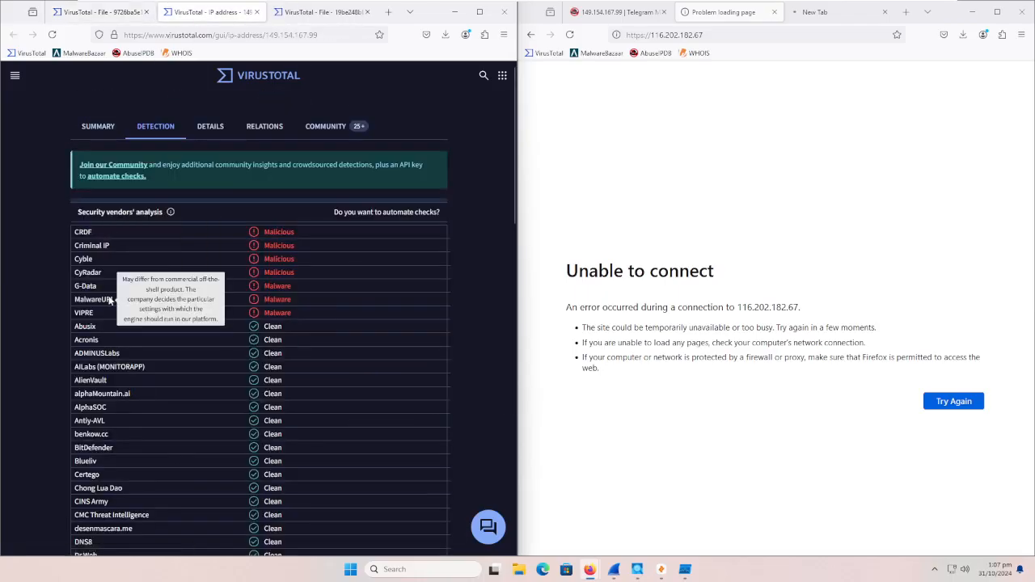
pyautogui.click(326, 126)
pyautogui.scroll(-2, 319, 225)
pyautogui.scroll(-3, 318, 225)
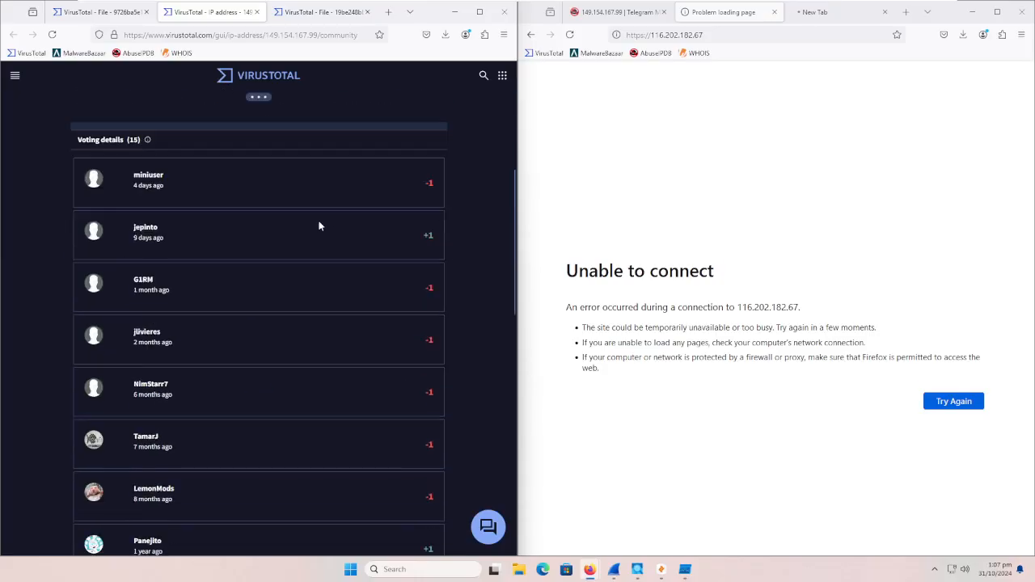
pyautogui.scroll(-3, 326, 224)
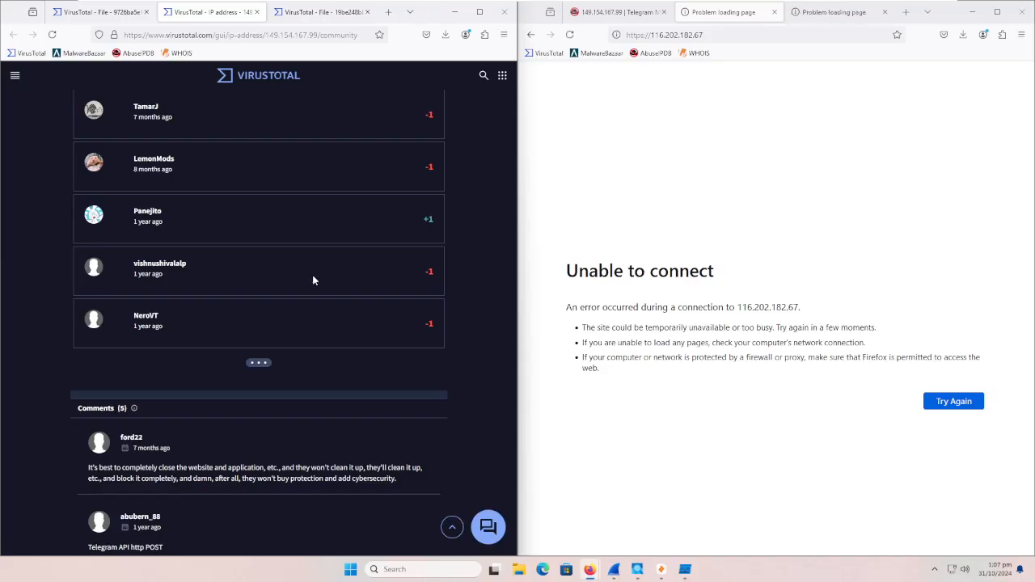
pyautogui.scroll(-3, 313, 279)
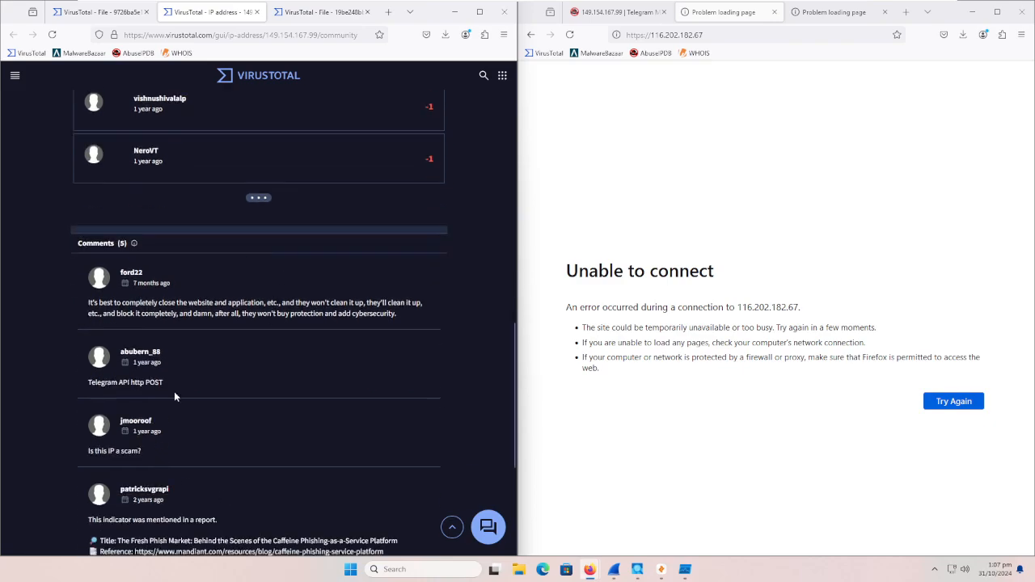
pyautogui.scroll(-2, 182, 402)
pyautogui.scroll(10, 117, 428)
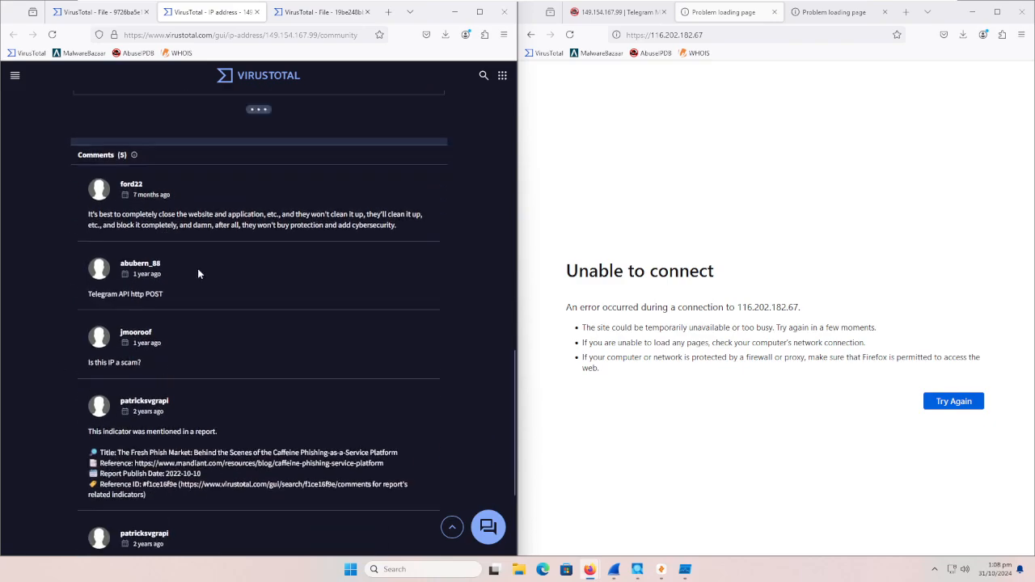
pyautogui.scroll(3, 234, 174)
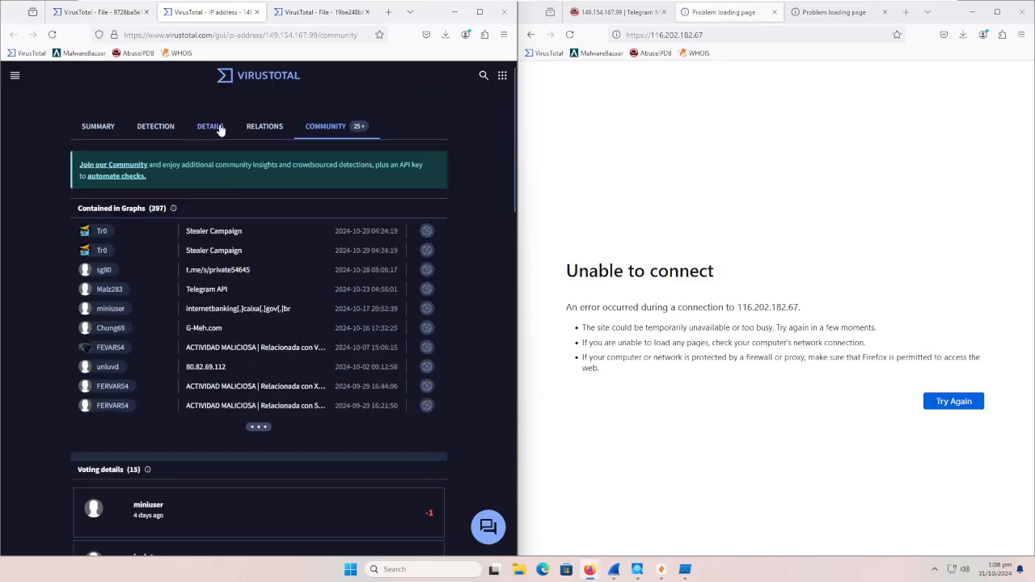
pyautogui.click(215, 128)
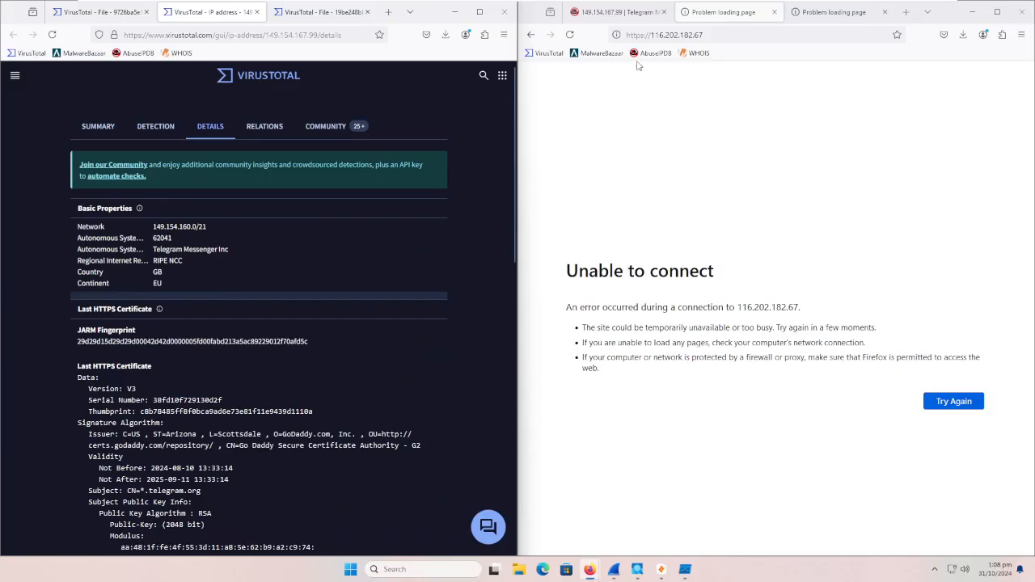
# Step: Close the tabs for 116.202.182.67 and its sqlo.dll URL, keeping the AbuseIPDB page open
pyautogui.click(817, 21)
pyautogui.click(774, 11)
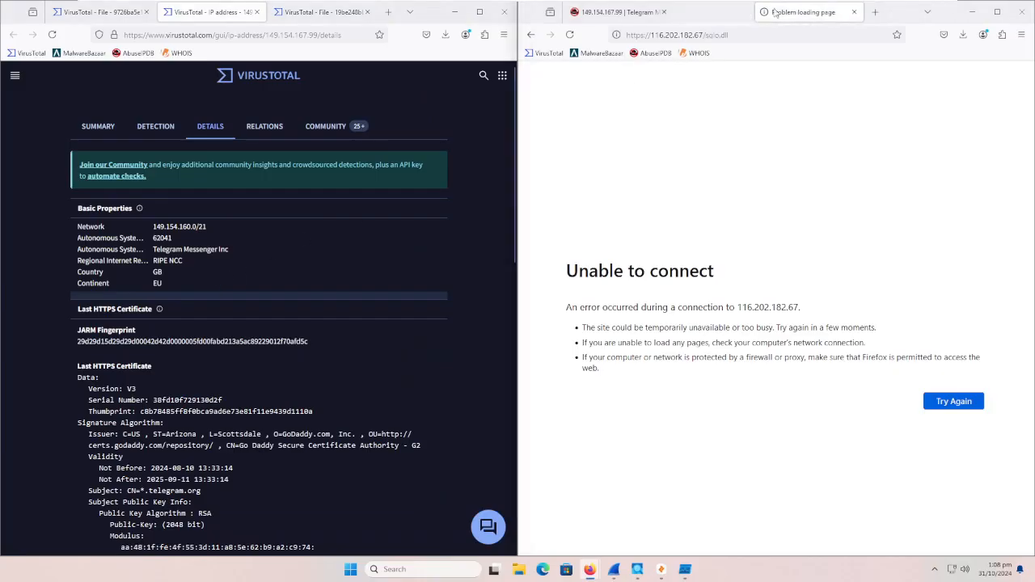
pyautogui.click(774, 11)
# Step: Open the contacted IP address 116.202.182.67 from the file's VirusTotal report in a new tab and view its detections
pyautogui.click(99, 11)
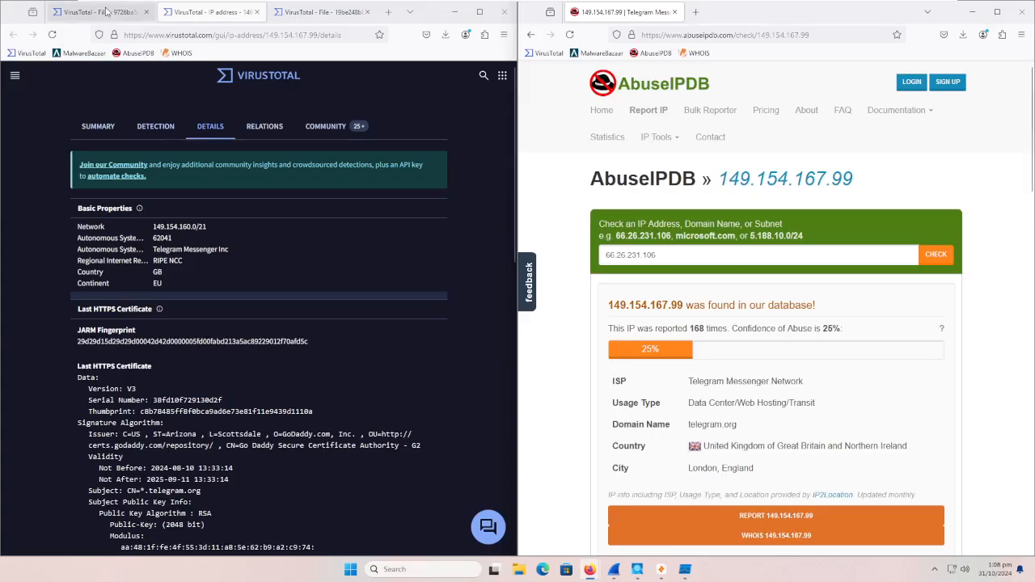
pyautogui.scroll(5, 223, 296)
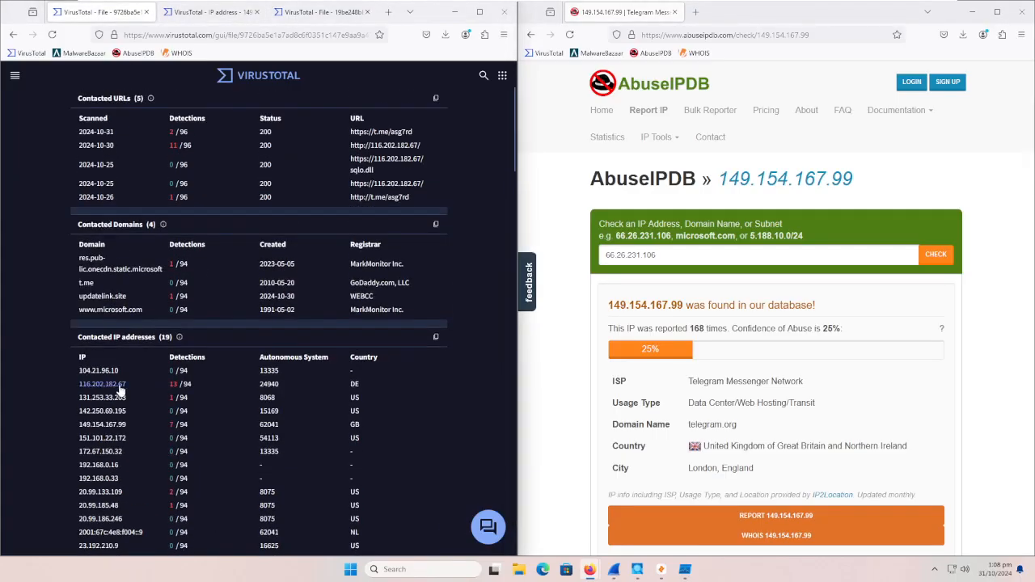
pyautogui.rightClick(113, 385)
pyautogui.click(179, 197)
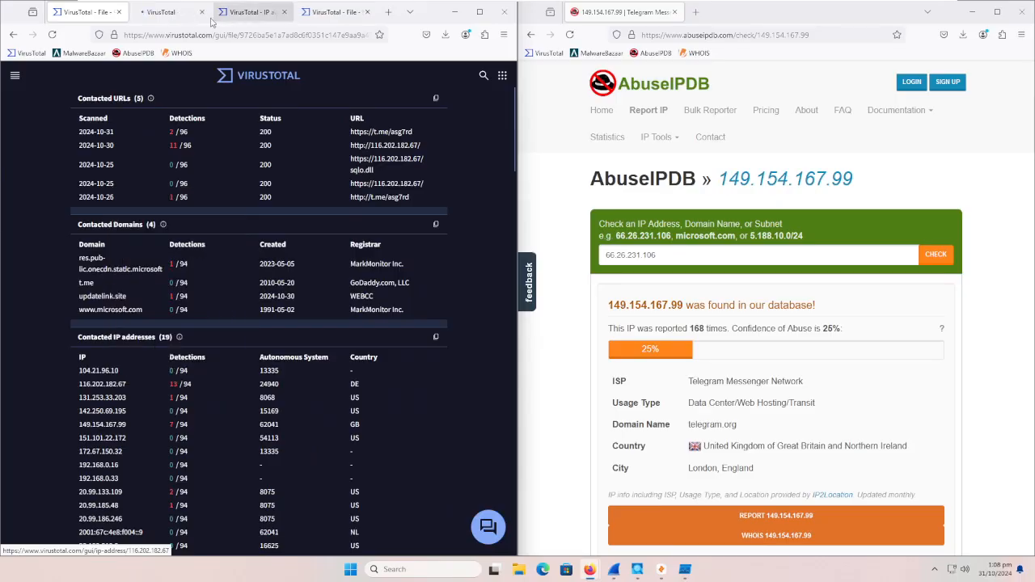
pyautogui.click(149, 12)
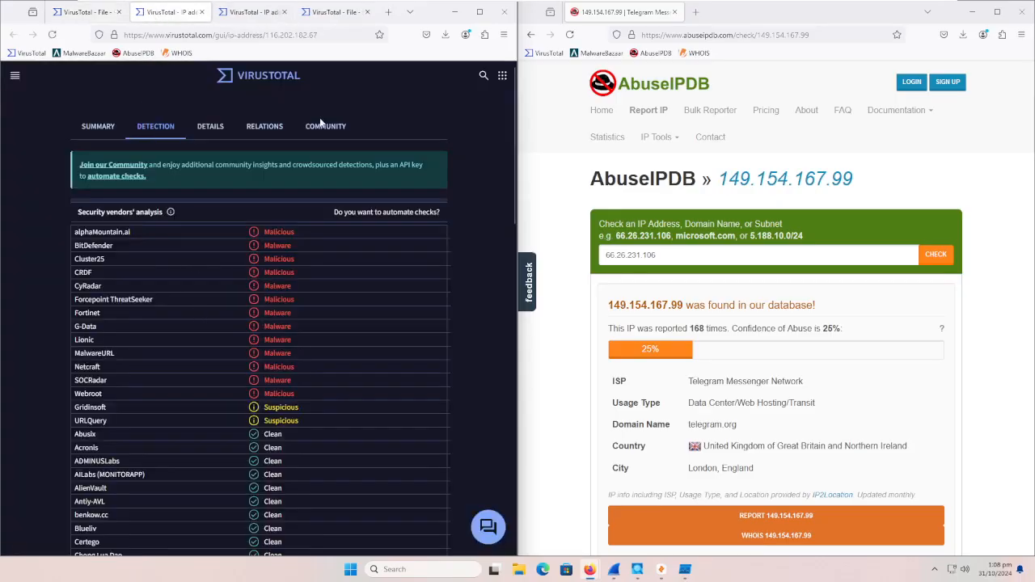
# Step: Maximise the browser window, request a reanalysis of 116.202.182.67, and check the security vendors' verdicts
pyautogui.click(479, 12)
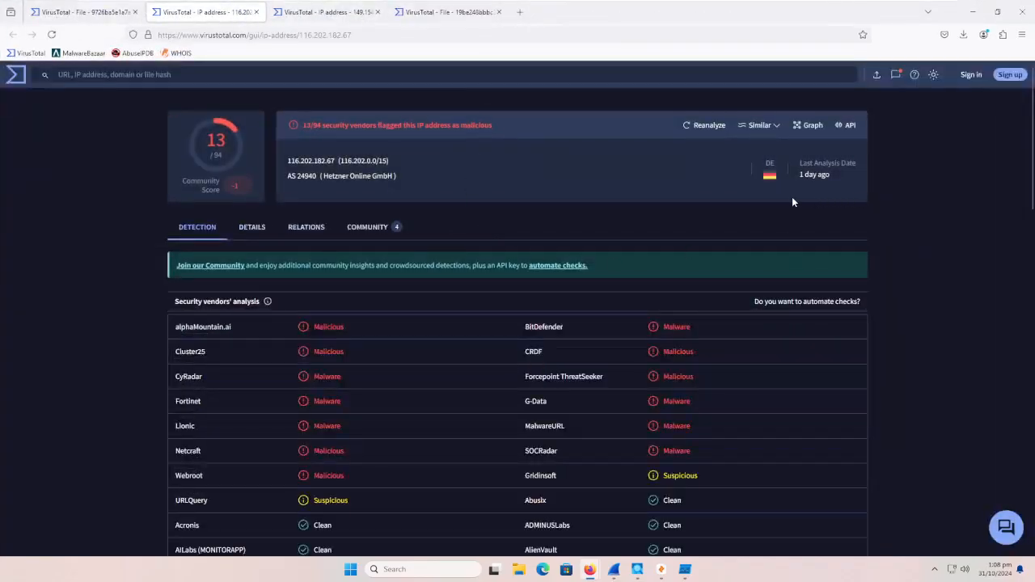
pyautogui.click(718, 127)
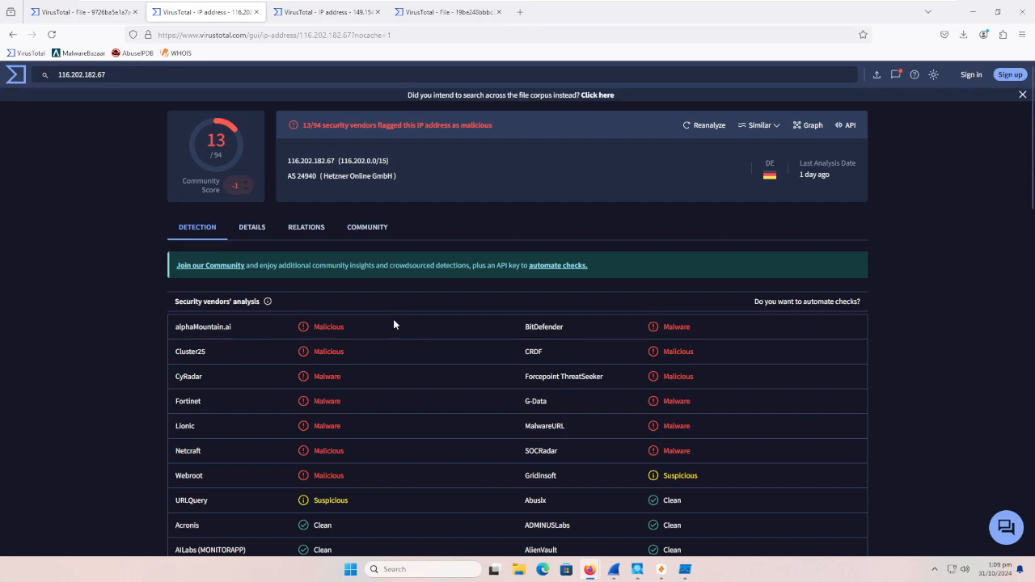
pyautogui.scroll(-1, 317, 231)
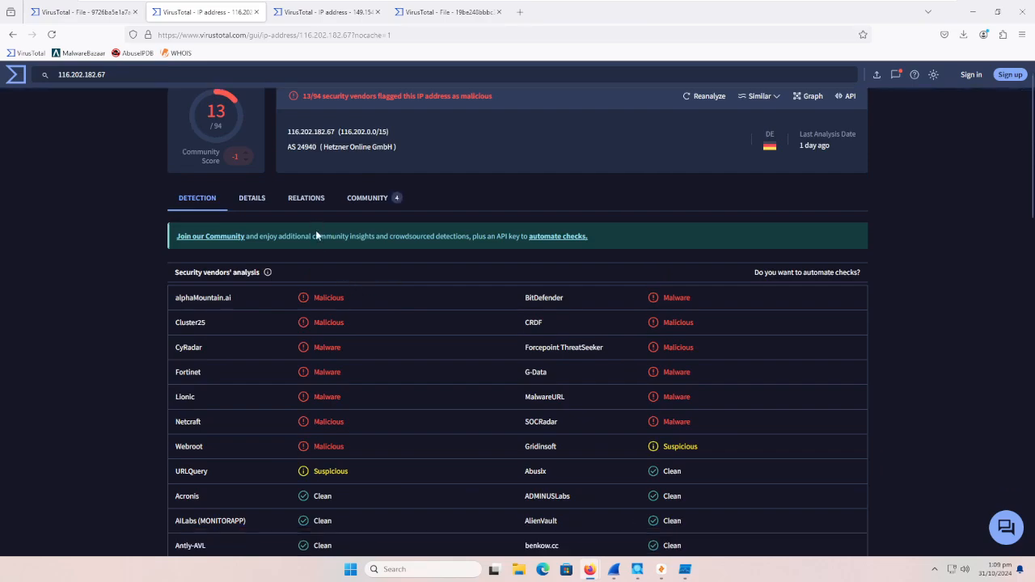
pyautogui.scroll(1, 320, 260)
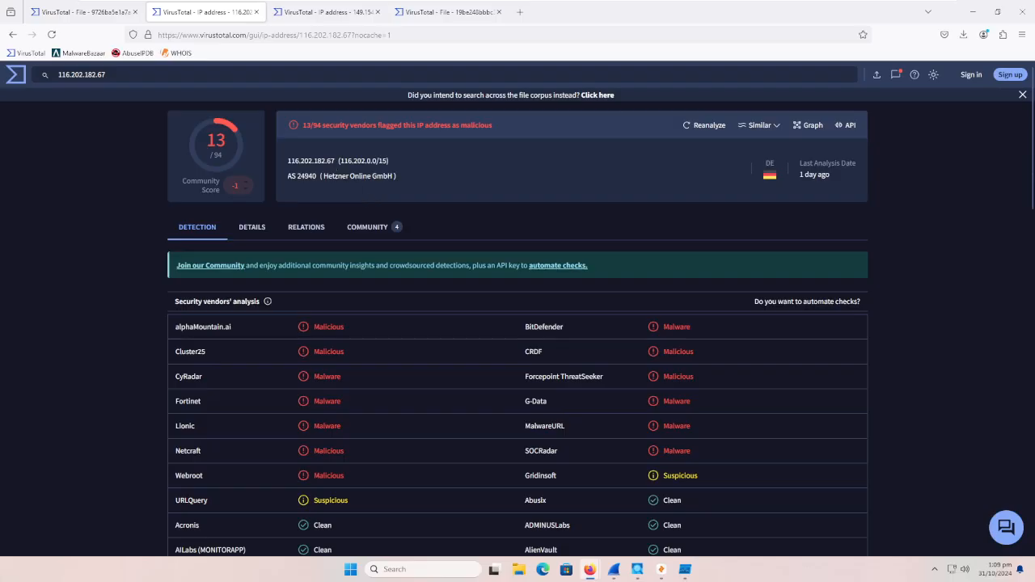
# Step: Copy the IP address 116.202.182.67 from the report heading and open the bookmarked WHOIS site in a new tab
pyautogui.moveTo(335, 161); pyautogui.dragTo(295, 161)
pyautogui.rightClick(294, 164)
pyautogui.click(330, 174)
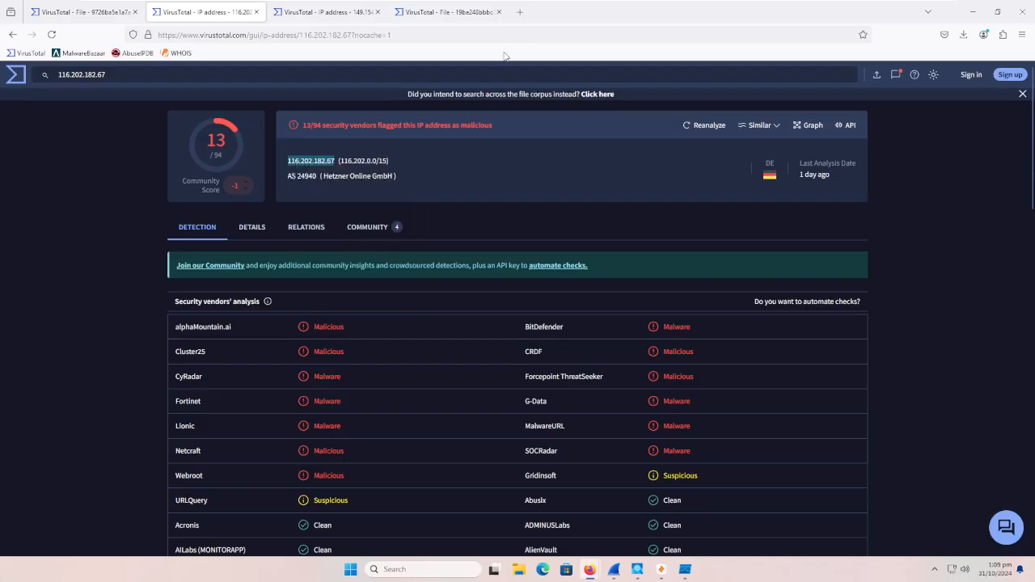
pyautogui.rightClick(175, 53)
pyautogui.click(214, 66)
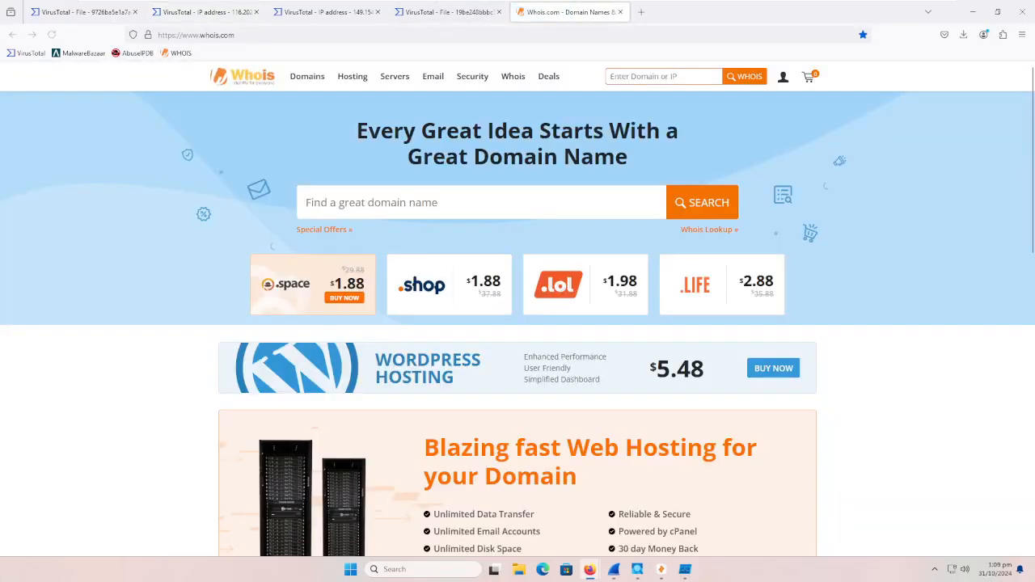
# Step: Run a WHOIS lookup for 116.202.182.67 and review the network range, abuse contact and registration entries
pyautogui.hotkey('ctrl', 'v')
pyautogui.click(672, 217)
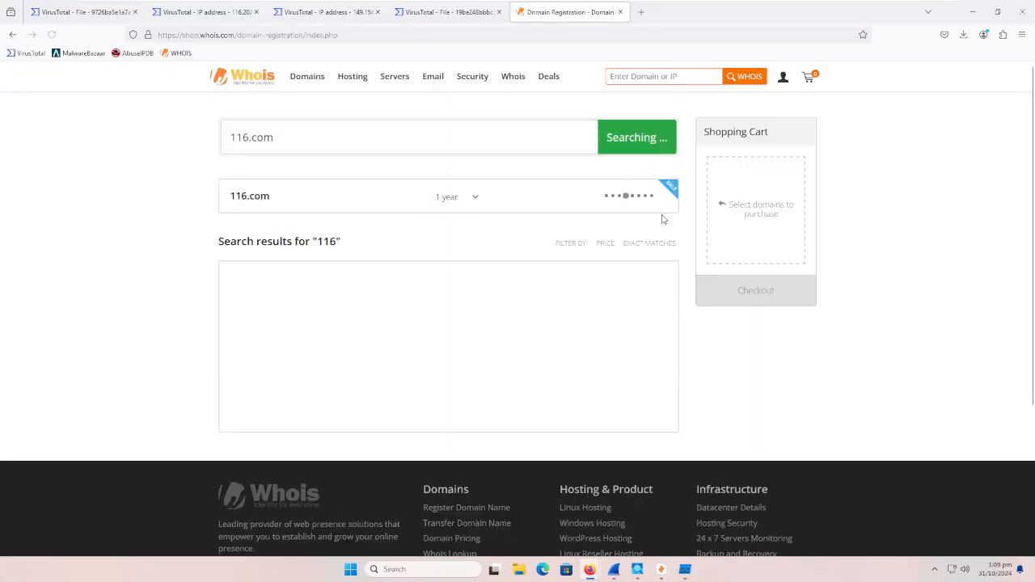
pyautogui.click(710, 78)
pyautogui.hotkey('ctrl', 'v')
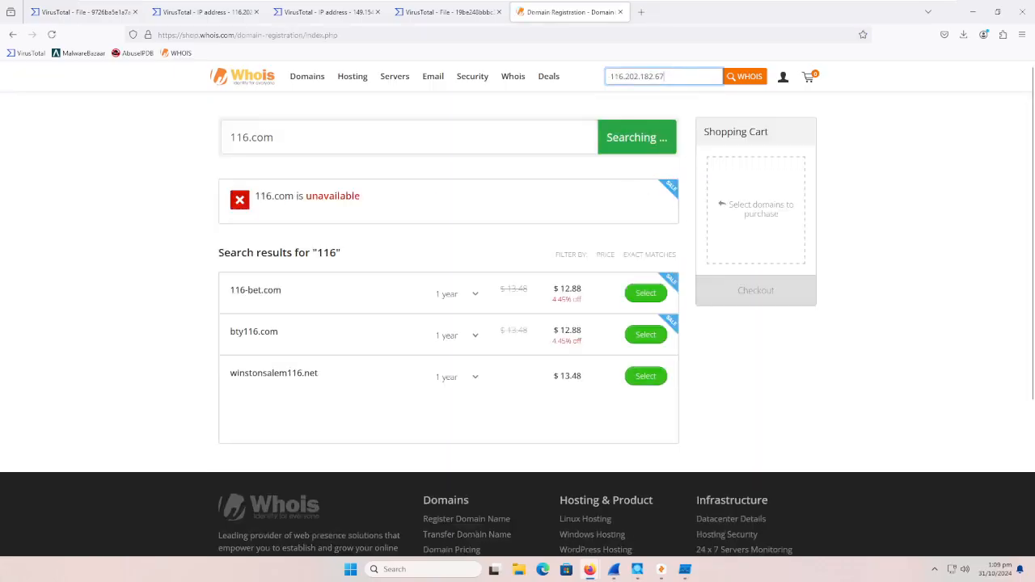
pyautogui.click(735, 79)
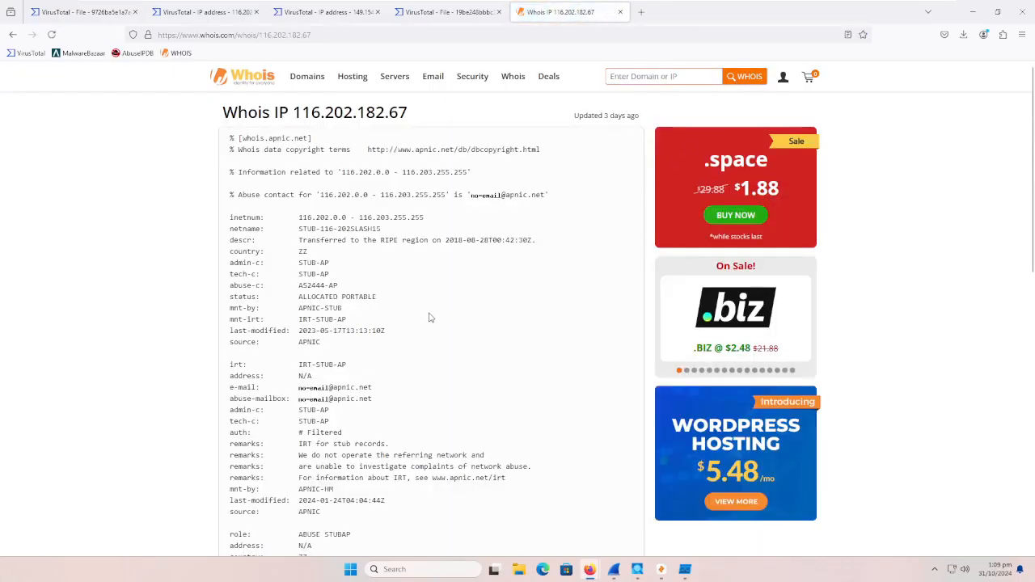
pyautogui.scroll(-1, 436, 276)
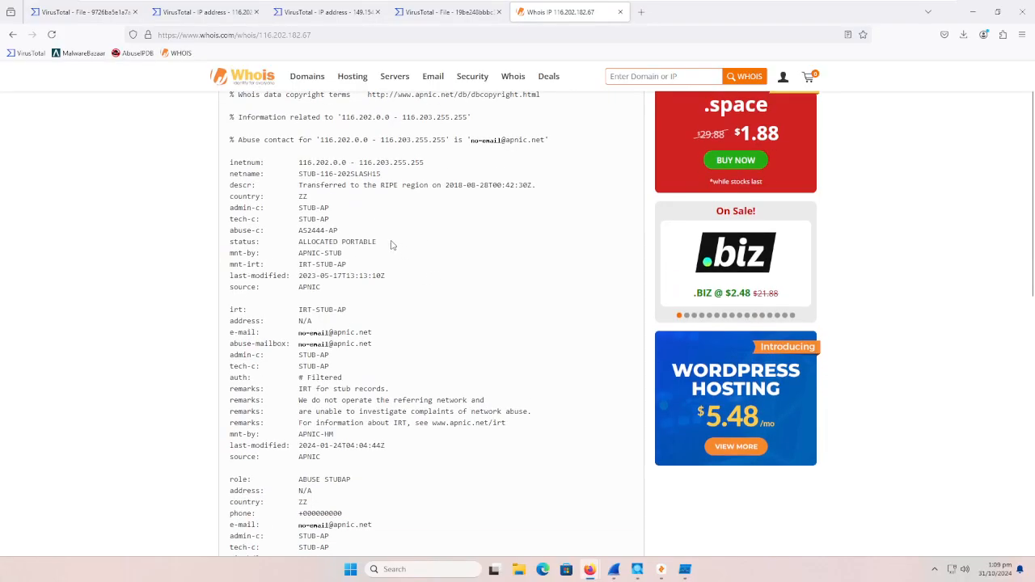
pyautogui.scroll(-3, 332, 391)
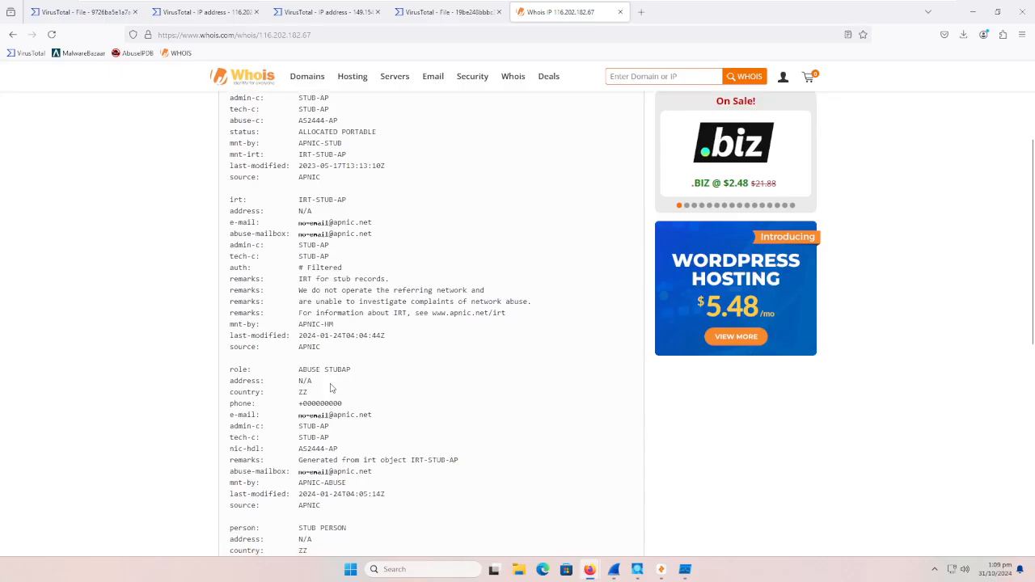
pyautogui.scroll(-2, 330, 392)
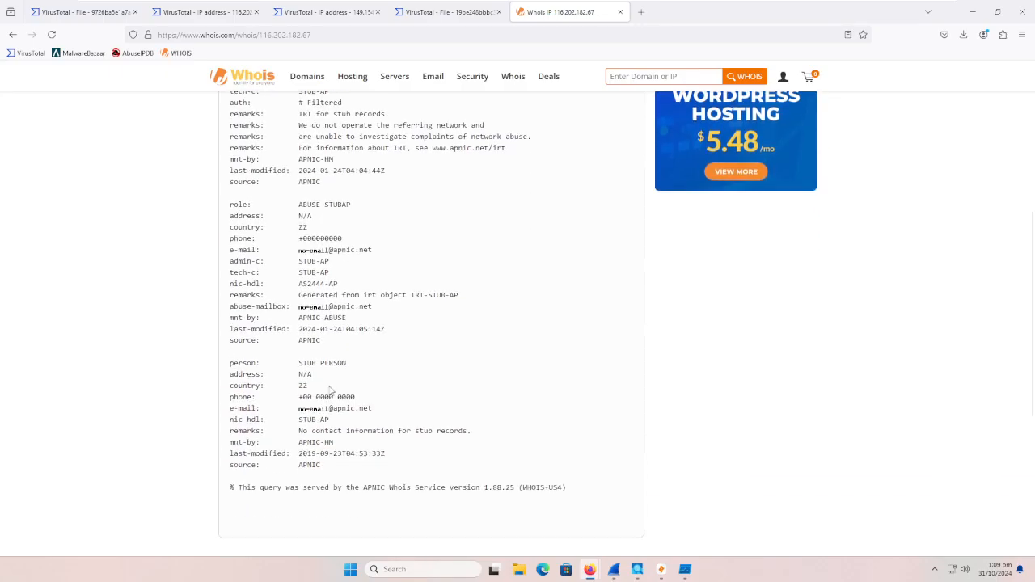
pyautogui.scroll(-1, 330, 392)
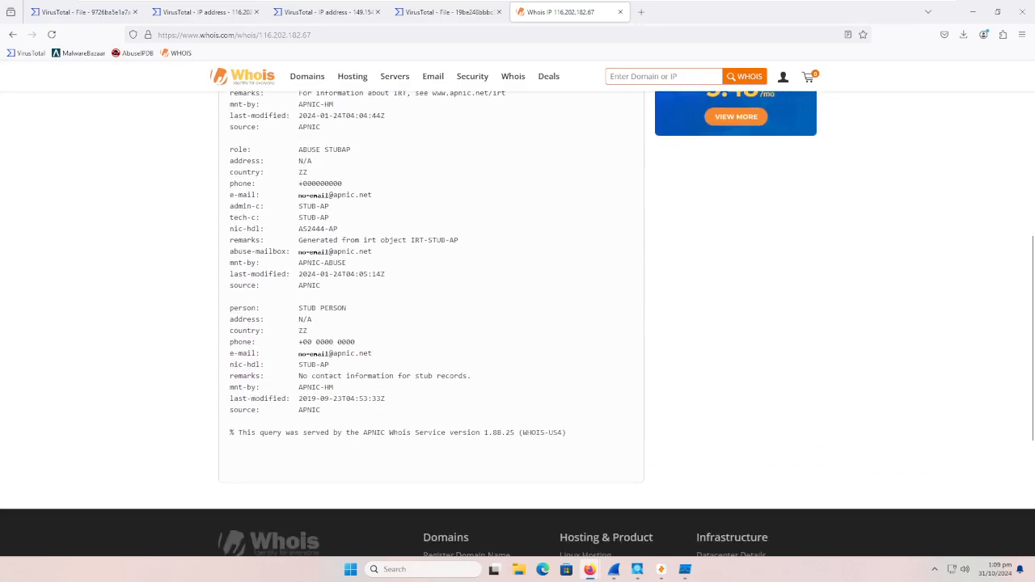
pyautogui.scroll(7, 414, 463)
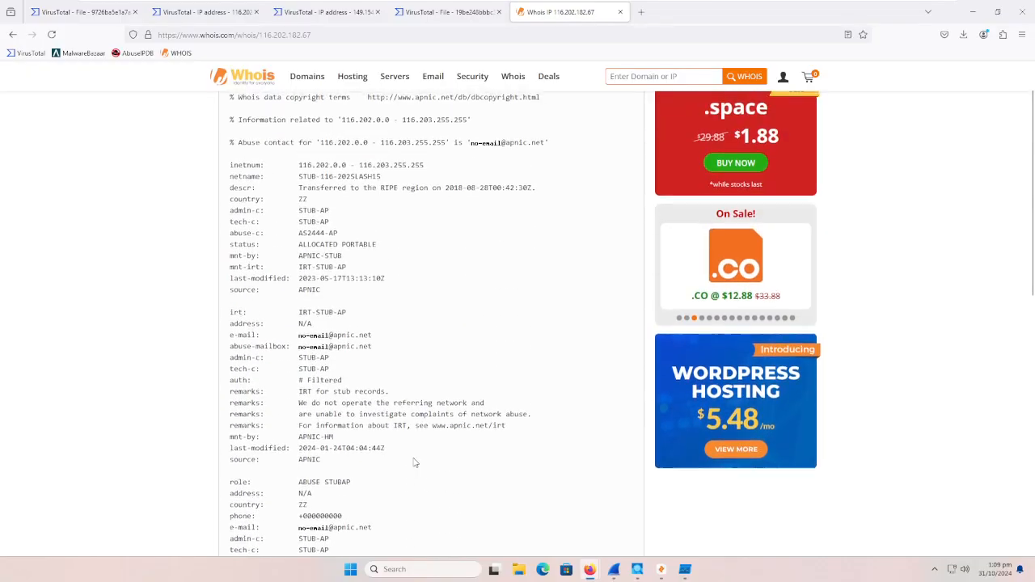
# Step: Search the web for "is it down right now" in a new tab and open the isitdownrightnow.com site
pyautogui.click(641, 12)
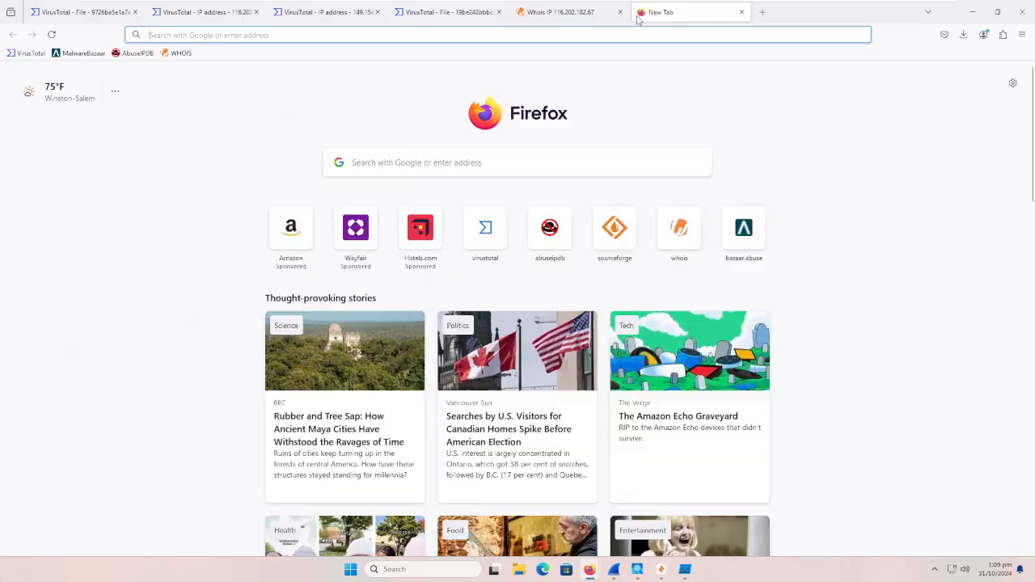
pyautogui.write('is it do')
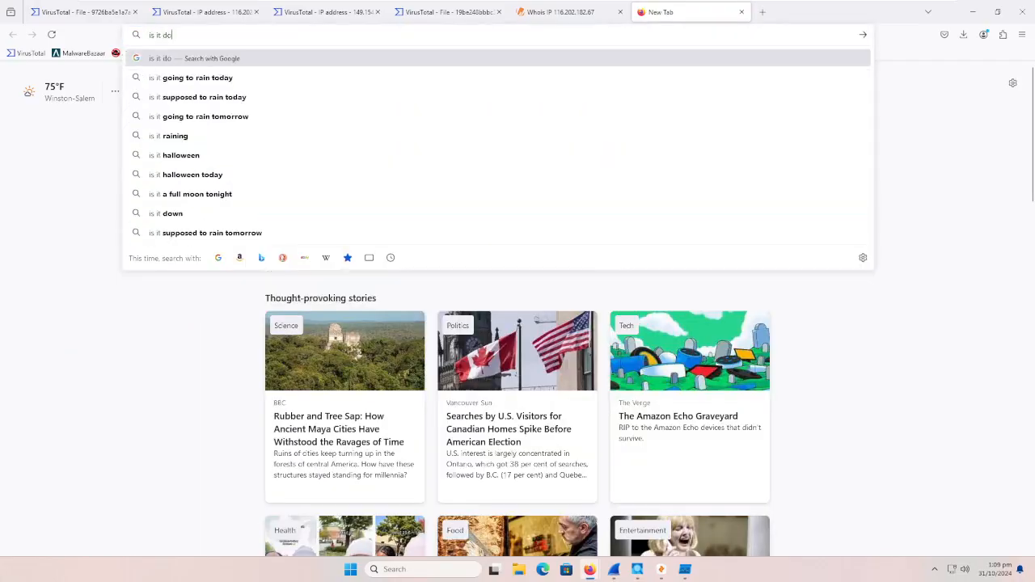
pyautogui.write('wn right now')
pyautogui.press('Return')
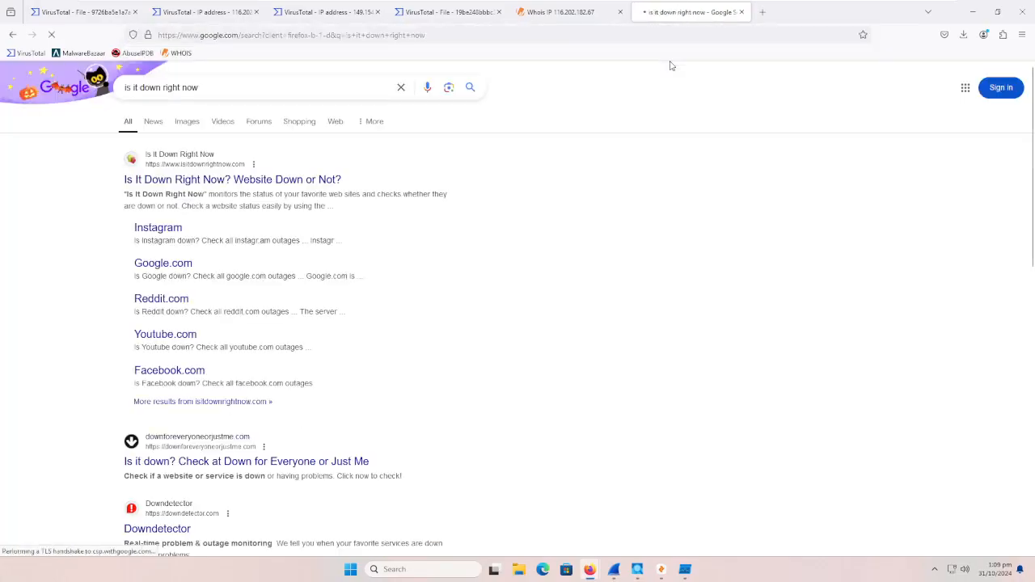
pyautogui.click(277, 180)
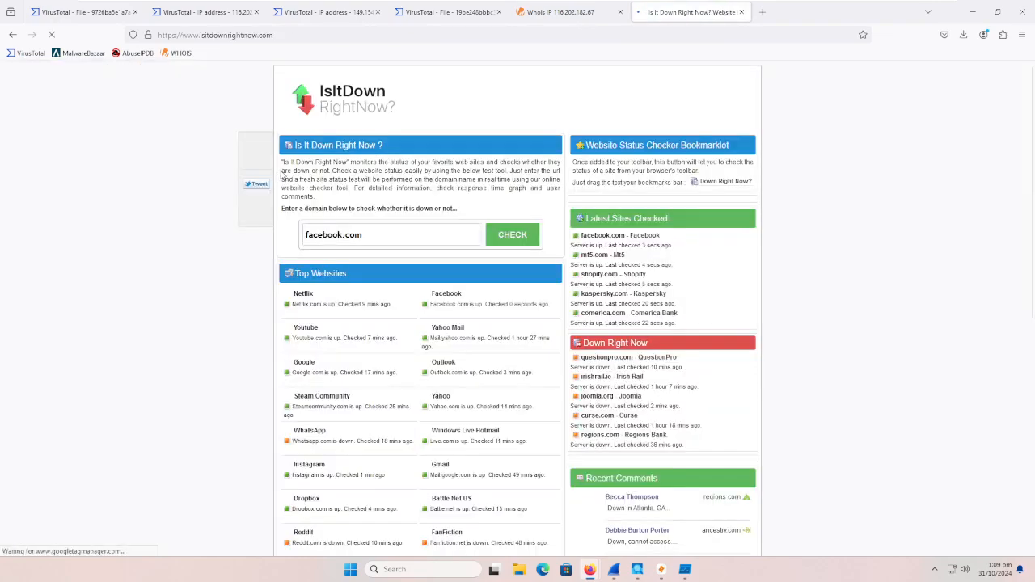
# Step: Check whether 116.202.182.67 is down on isitdownrightnow.com, and return to the web search results
pyautogui.hotkey('ctrl', 'v')
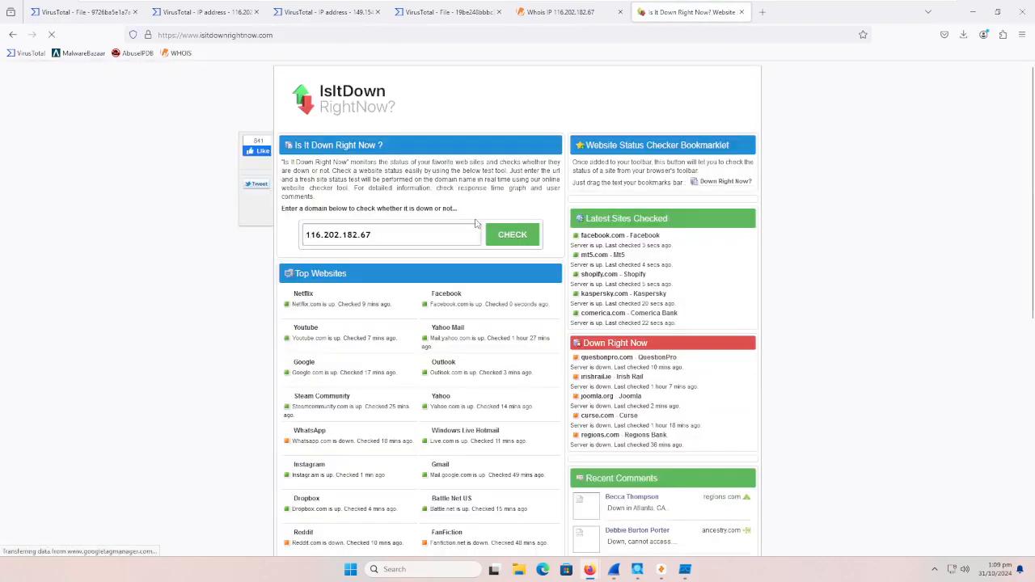
pyautogui.click(517, 240)
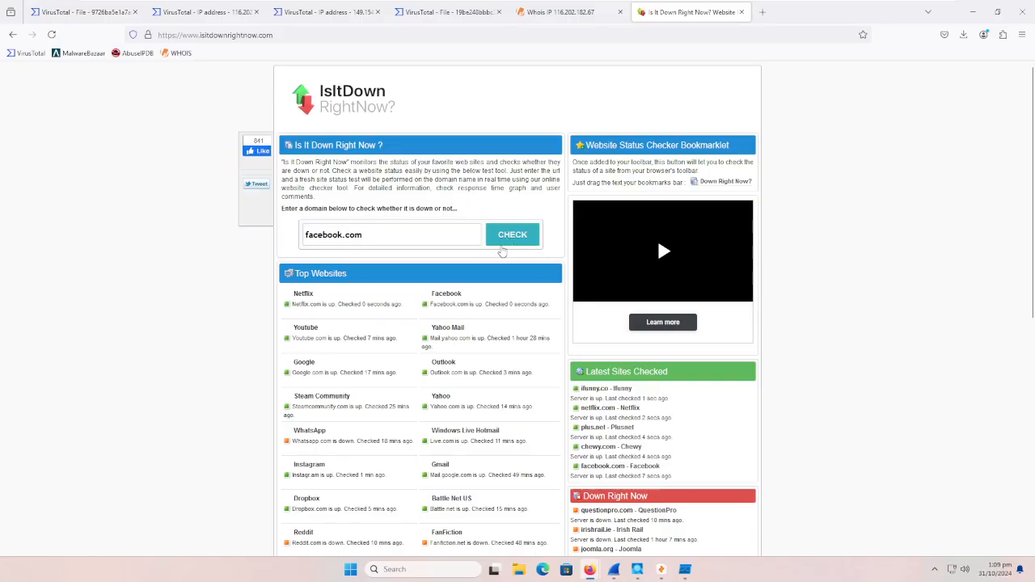
pyautogui.click(12, 33)
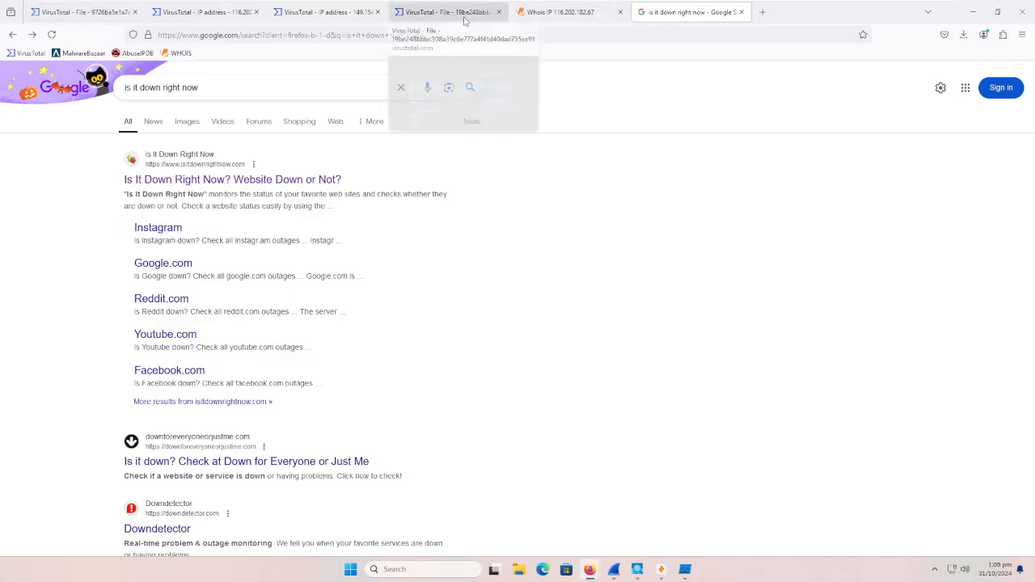
# Step: Review the security vendors' detections and the community comments in the VirusTotal report for the file starting with hash 19be248bbbc
pyautogui.click(404, 13)
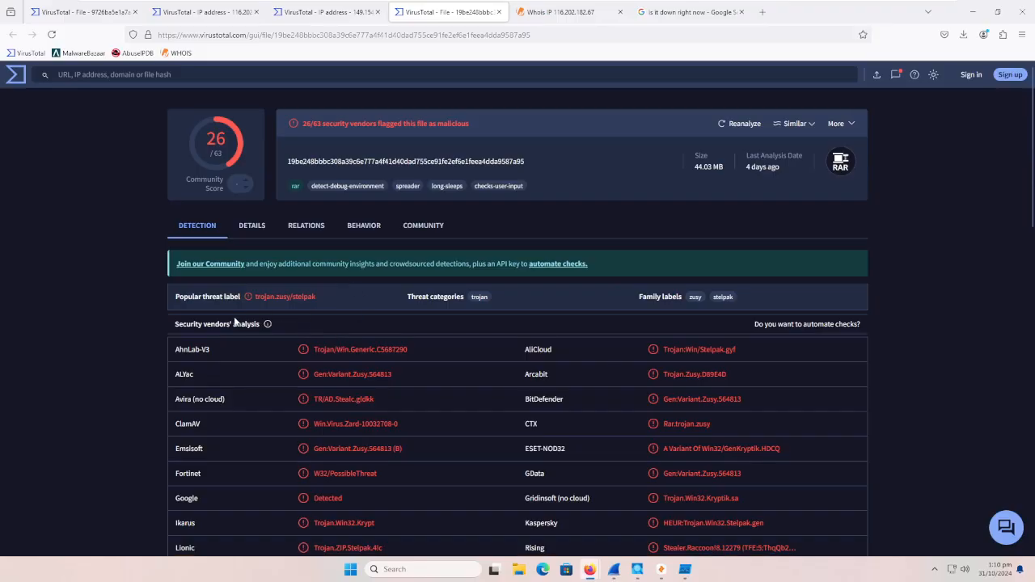
pyautogui.scroll(-6, 234, 314)
pyautogui.scroll(6, 233, 314)
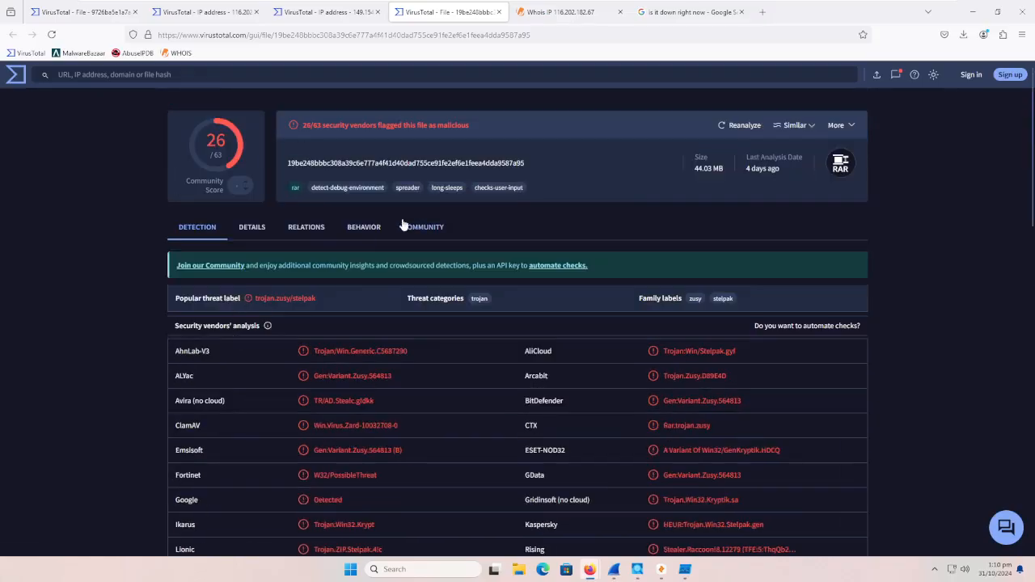
pyautogui.click(431, 232)
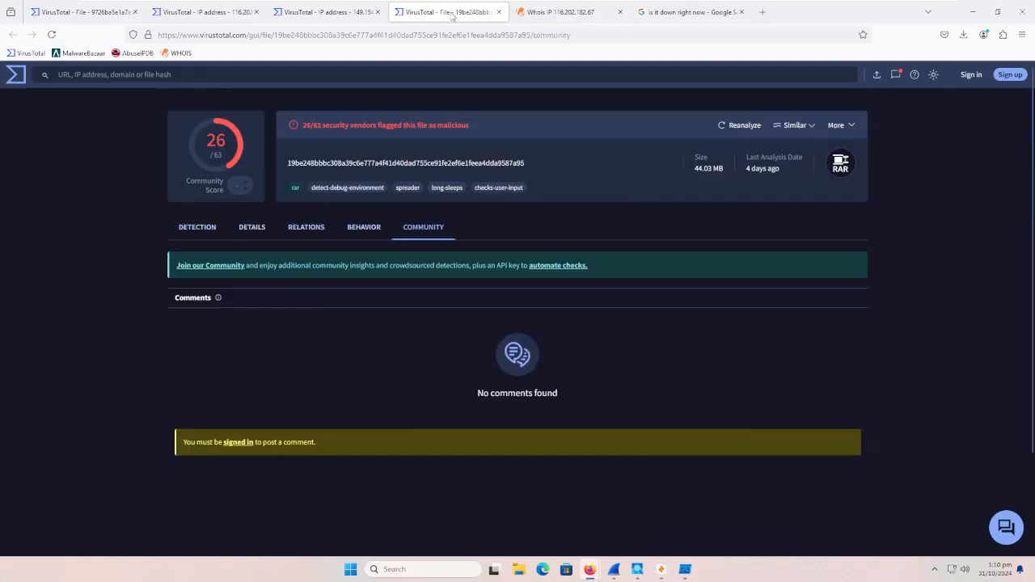
# Step: Close the VirusTotal and AbuseIPDB browser windows and the Wireshark window
pyautogui.click(1027, 17)
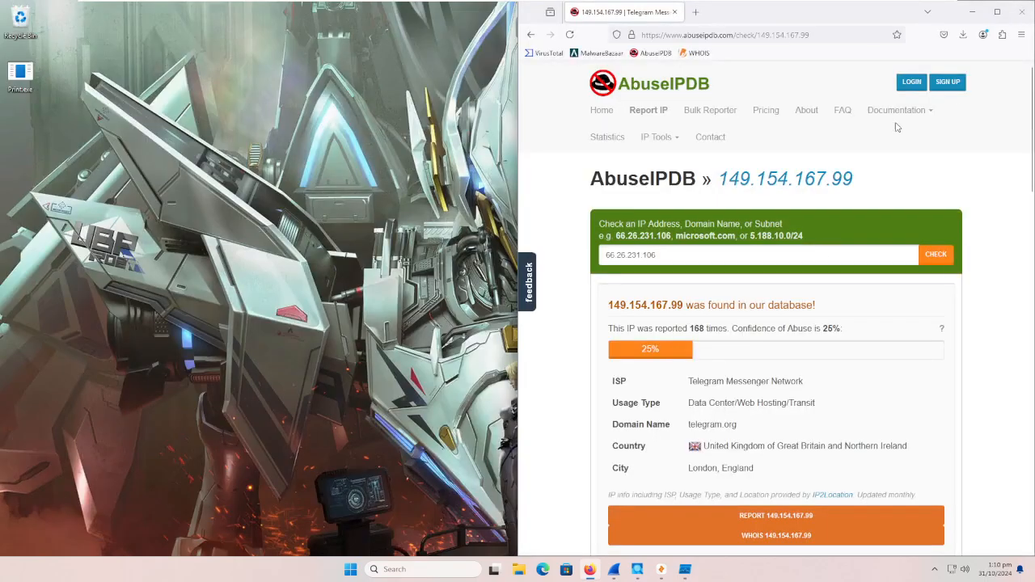
pyautogui.click(1023, 12)
pyautogui.click(1021, 8)
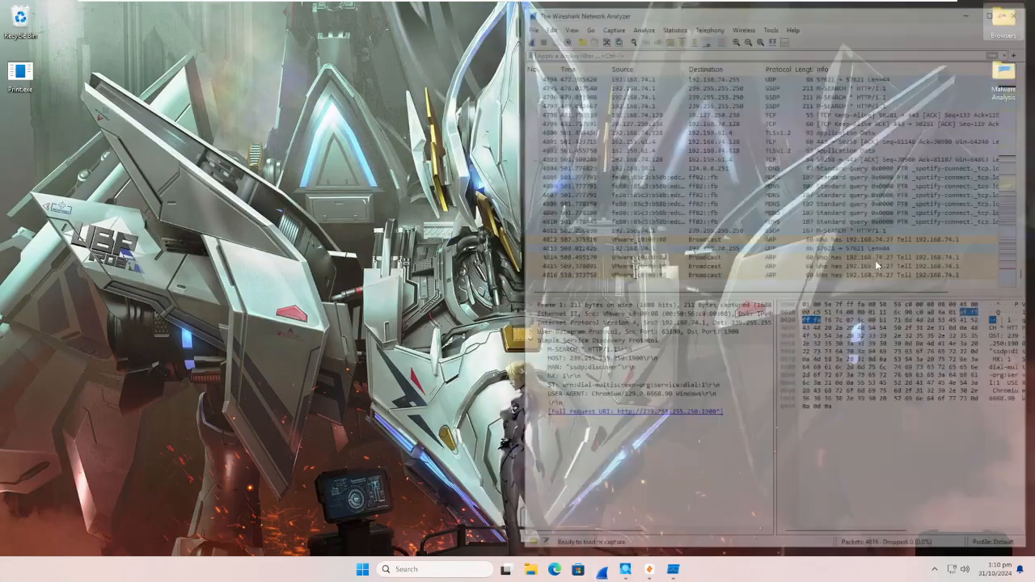
# Step: Close the remaining analysis tools: Zui, Process Monitor and Process Explorer
pyautogui.click(638, 570)
pyautogui.click(1024, 6)
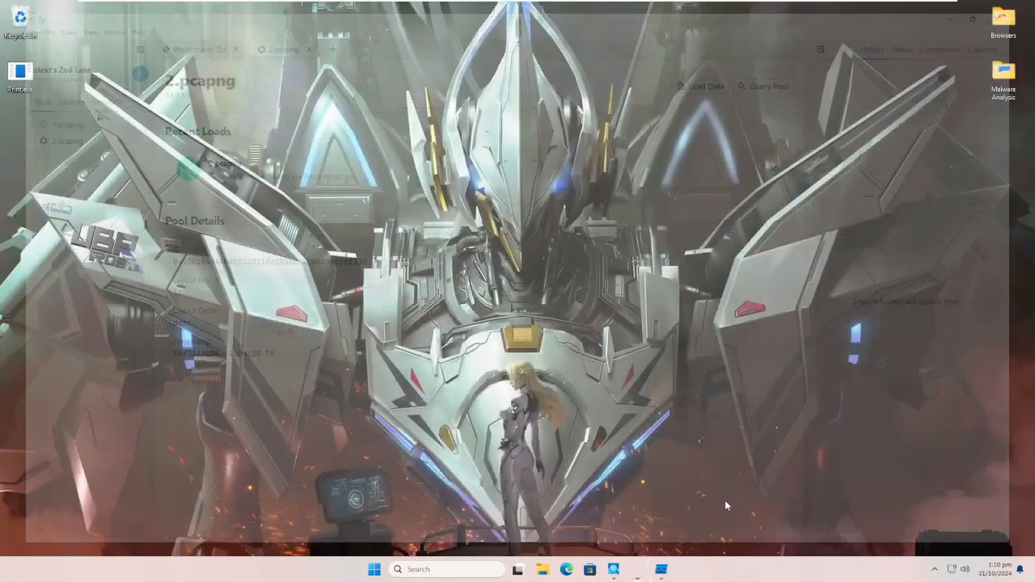
pyautogui.click(649, 569)
pyautogui.click(1022, 7)
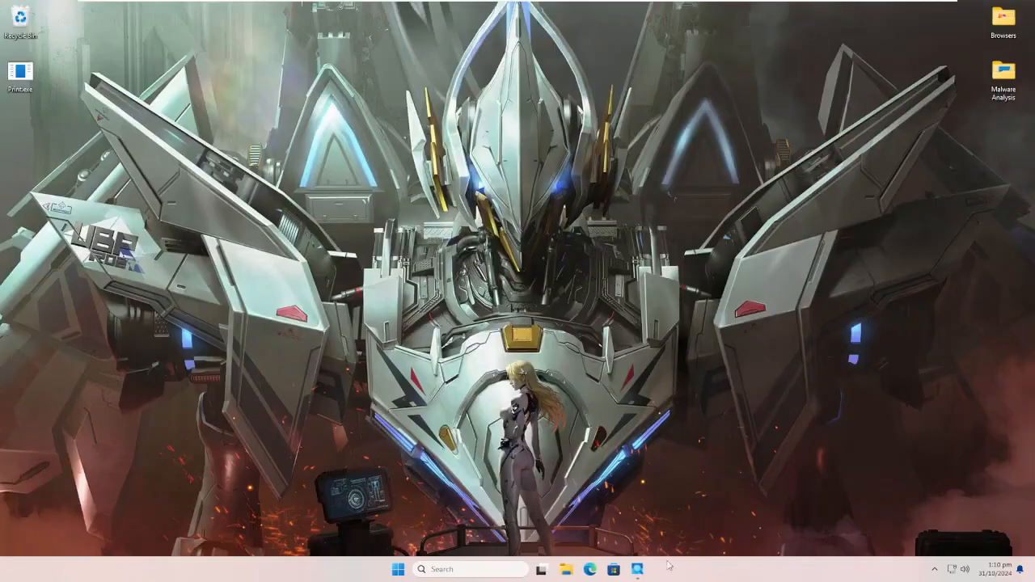
pyautogui.click(638, 569)
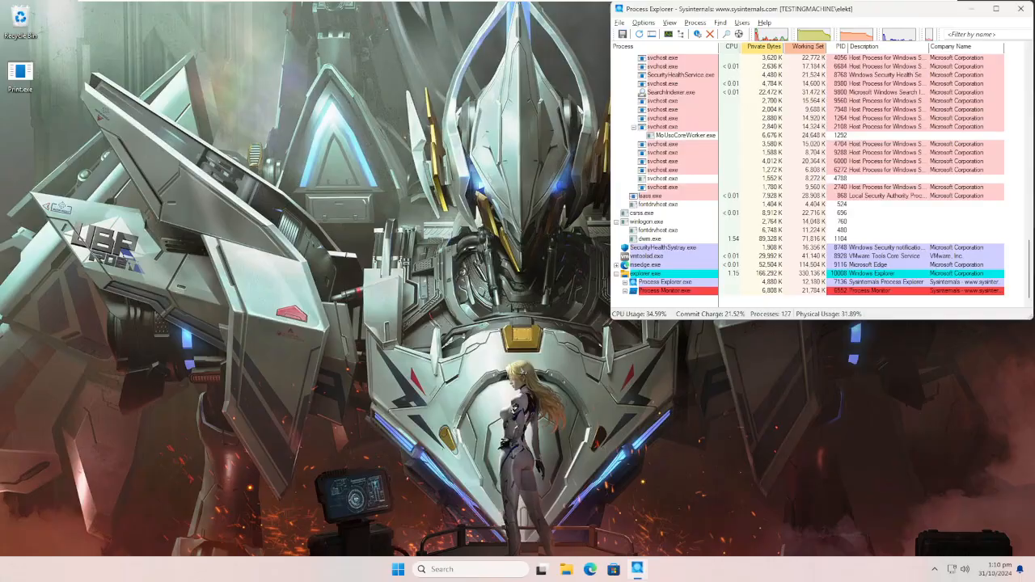
pyautogui.click(1022, 10)
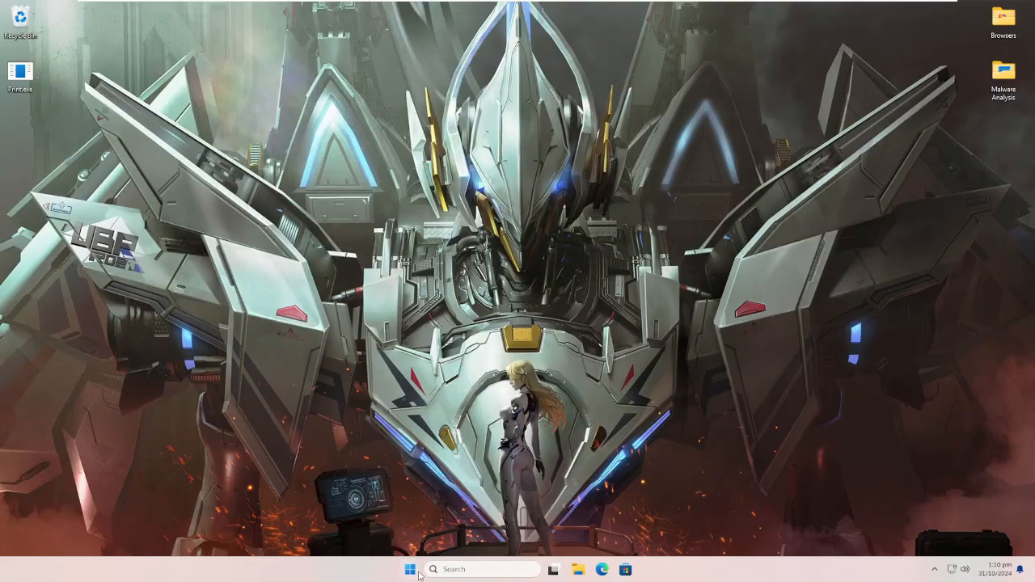
# Step: Restart the Windows test machine and get past the lock screen to the desktop
pyautogui.rightClick(410, 570)
pyautogui.click(1007, 73)
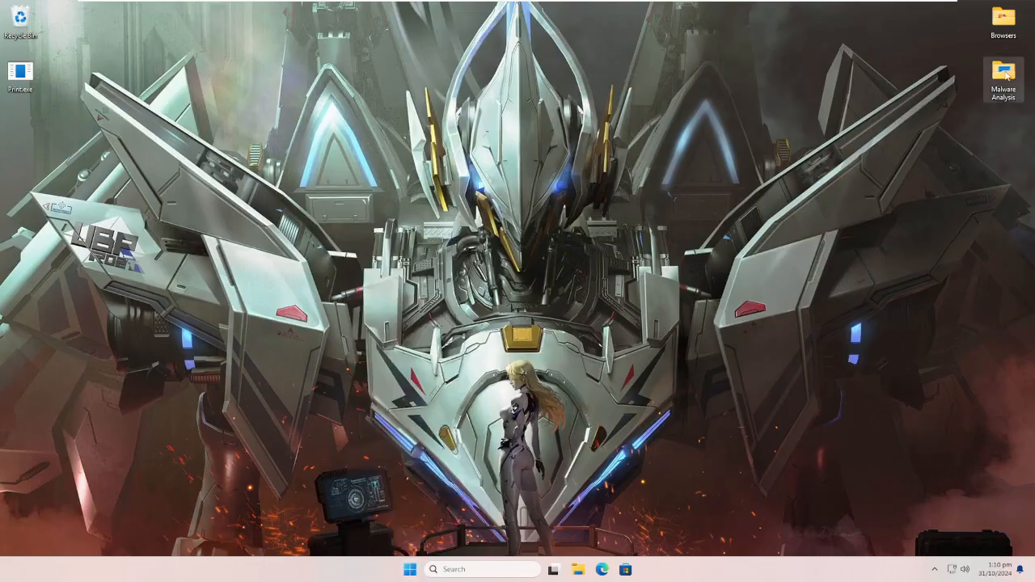
pyautogui.rightClick(410, 569)
pyautogui.moveTo(436, 523)
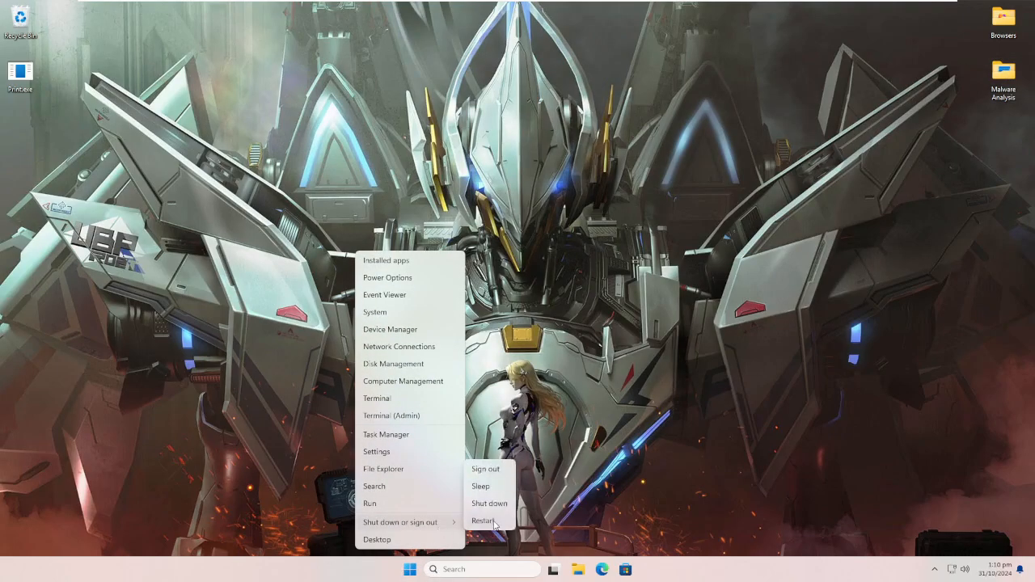
pyautogui.click(491, 521)
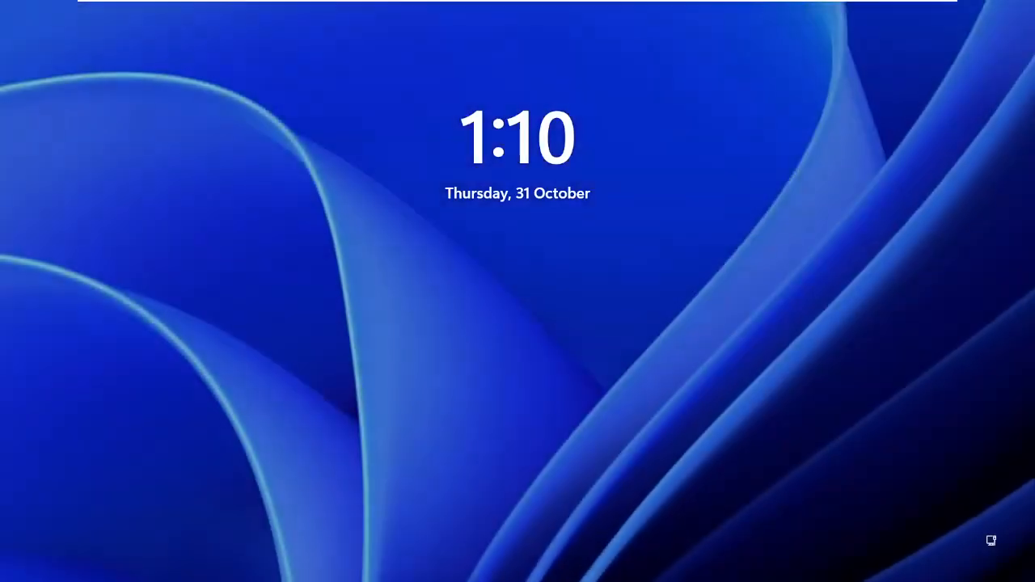
pyautogui.click(856, 503)
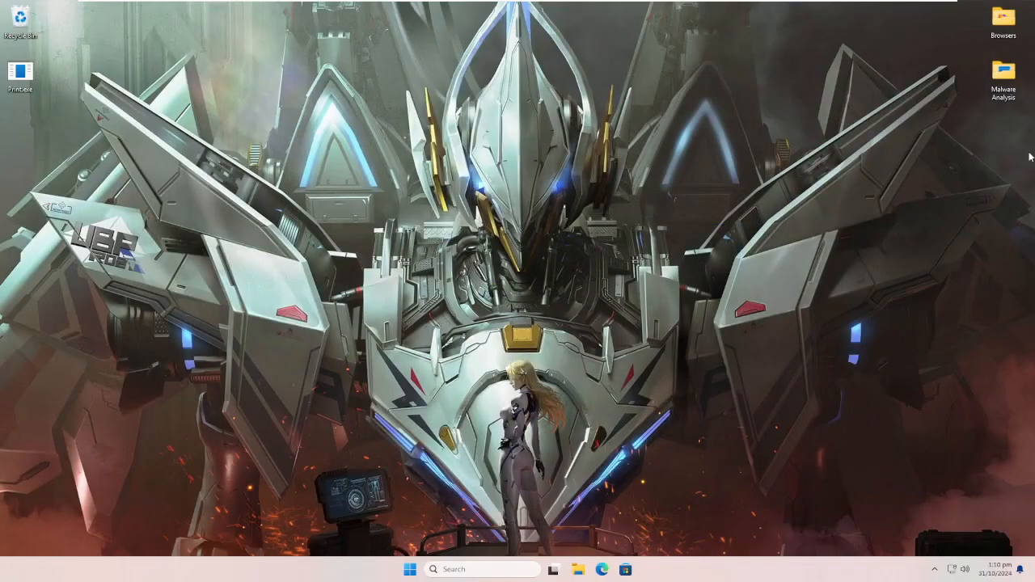
# Step: Launch Process Explorer from the desktop's Malware Analysis folder, and minimise the folder window
pyautogui.doubleClick(1002, 77)
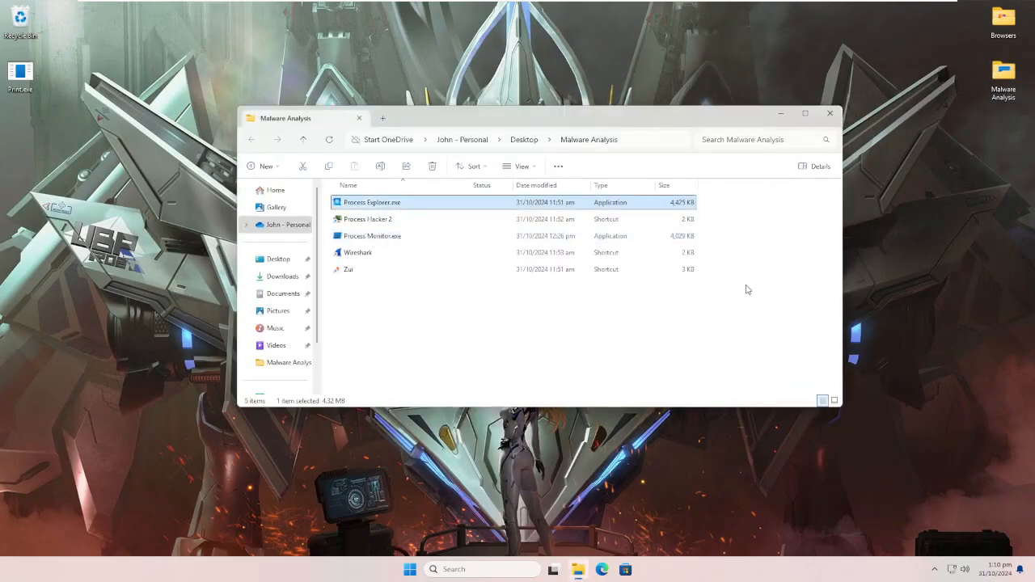
pyautogui.click(782, 113)
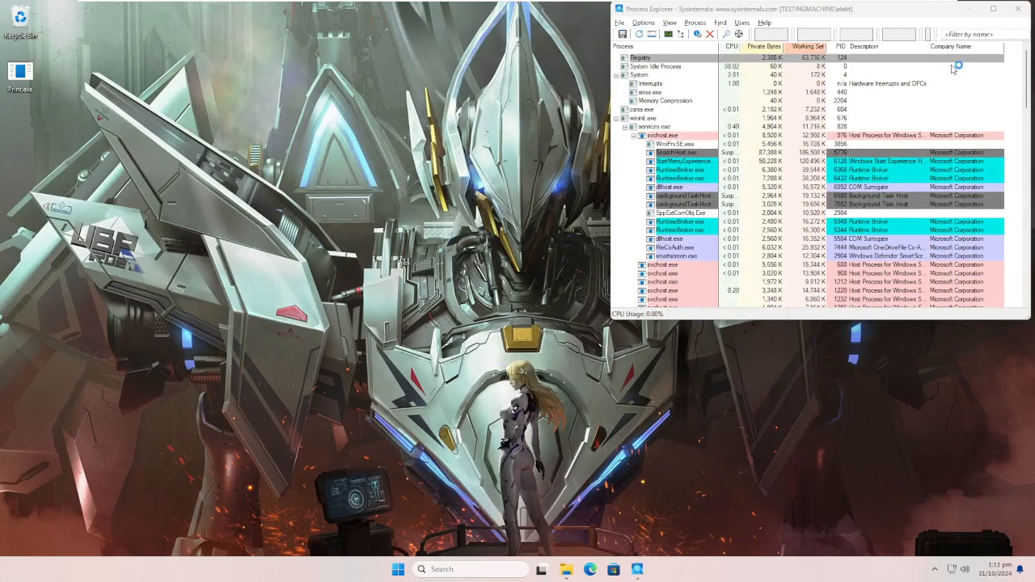
# Step: Examine the whole process tree in Process Explorer for suspicious processes started after the reboot
pyautogui.scroll(-20, 833, 193)
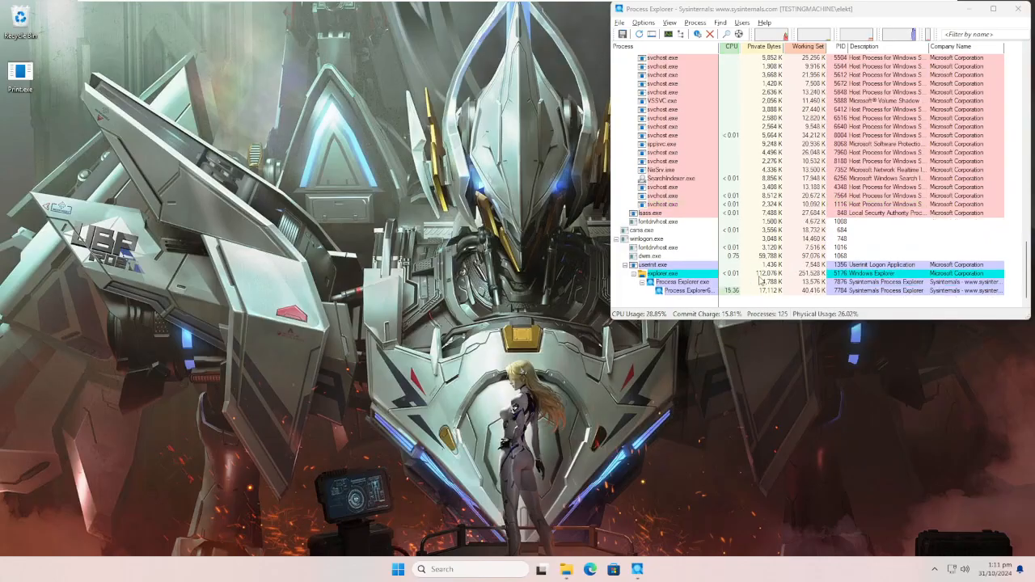
pyautogui.scroll(20, 713, 246)
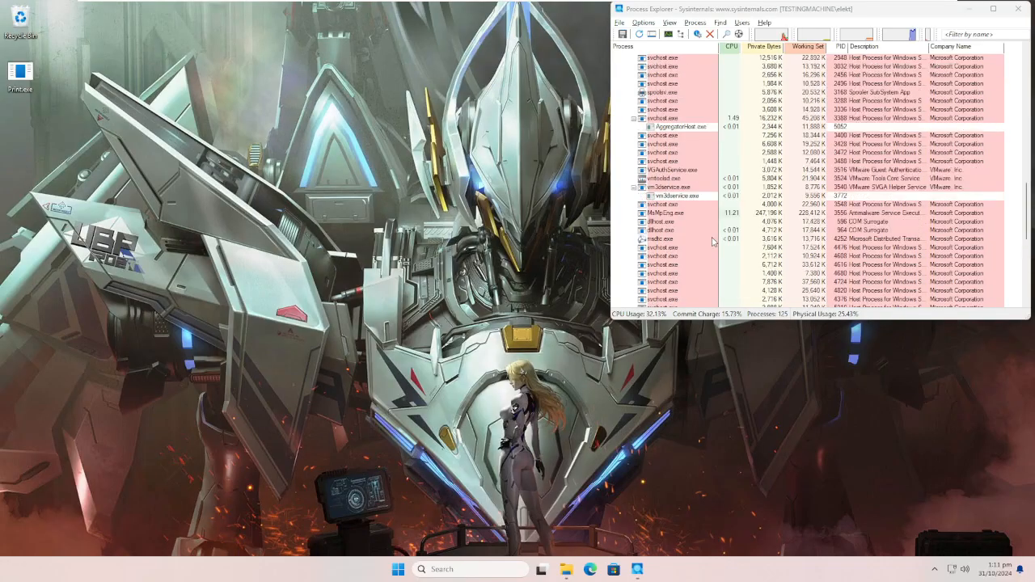
pyautogui.scroll(12, 713, 240)
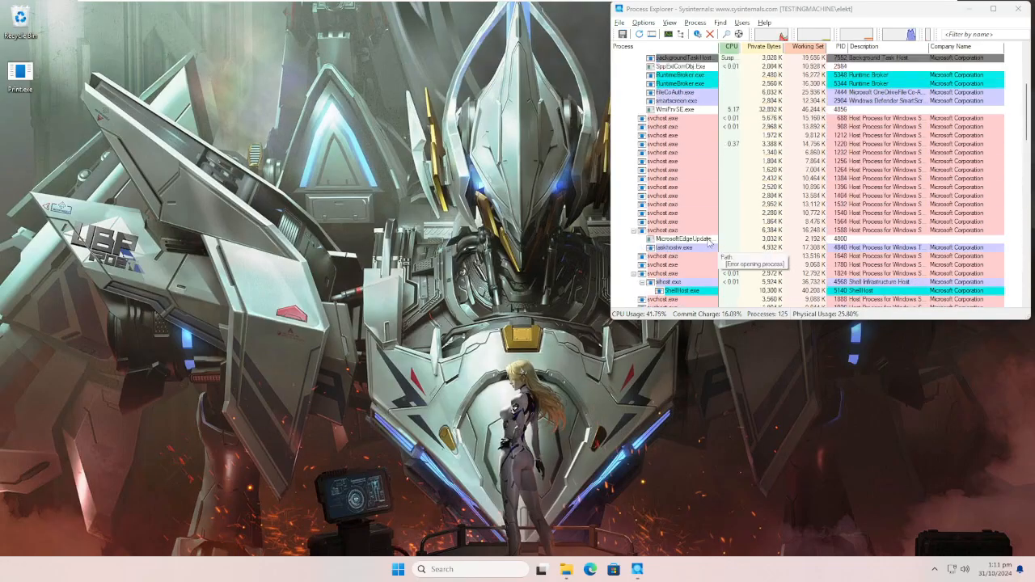
pyautogui.scroll(-12, 728, 244)
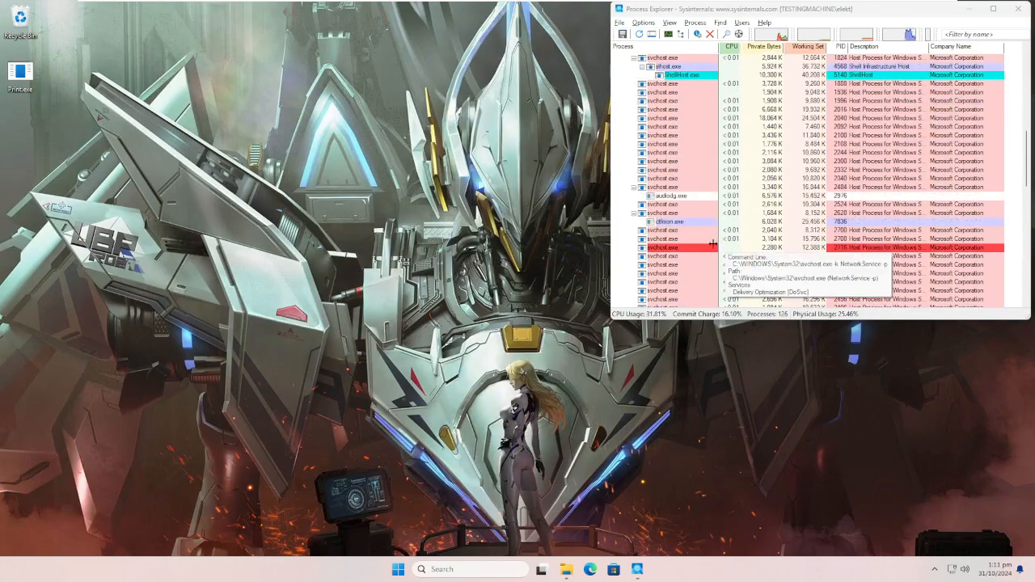
pyautogui.scroll(-15, 715, 251)
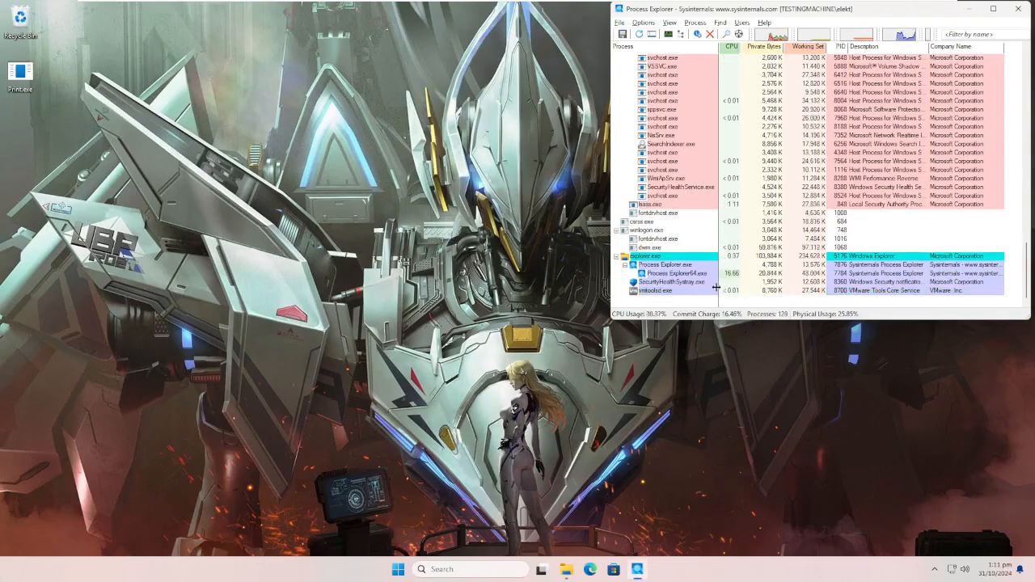
pyautogui.scroll(2, 689, 273)
pyautogui.scroll(20, 689, 273)
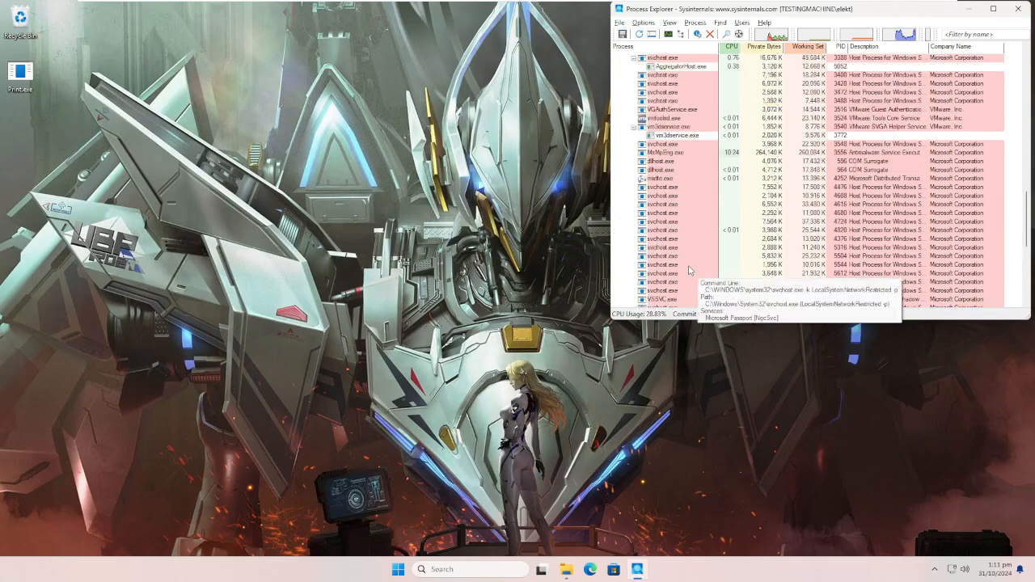
pyautogui.scroll(2, 682, 241)
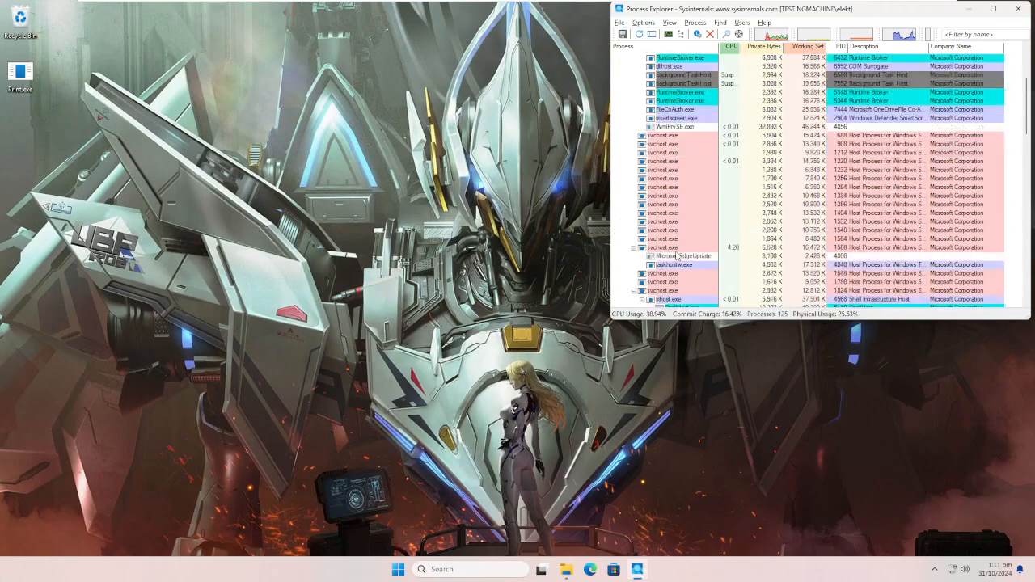
pyautogui.scroll(6, 784, 277)
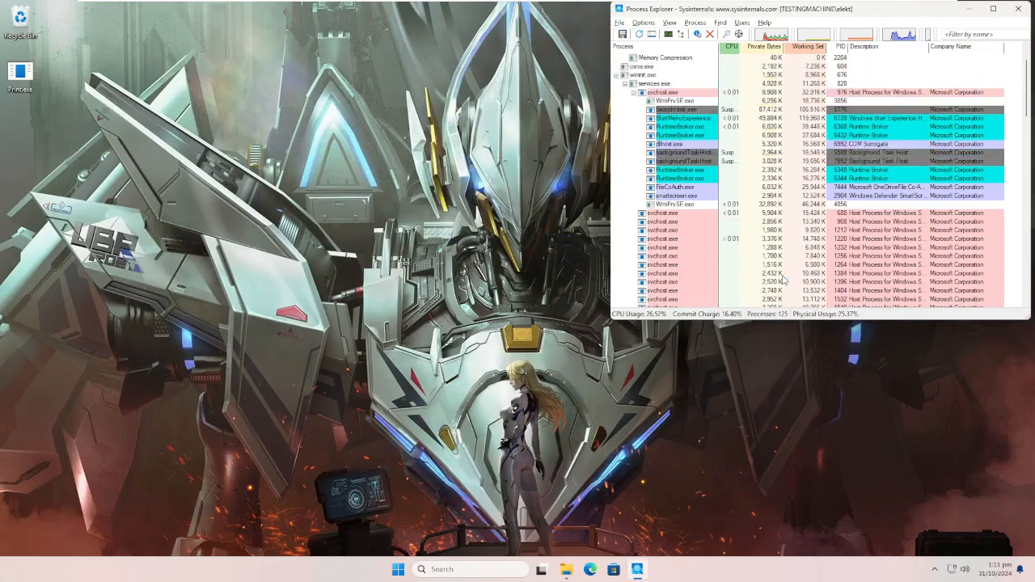
pyautogui.scroll(-15, 780, 279)
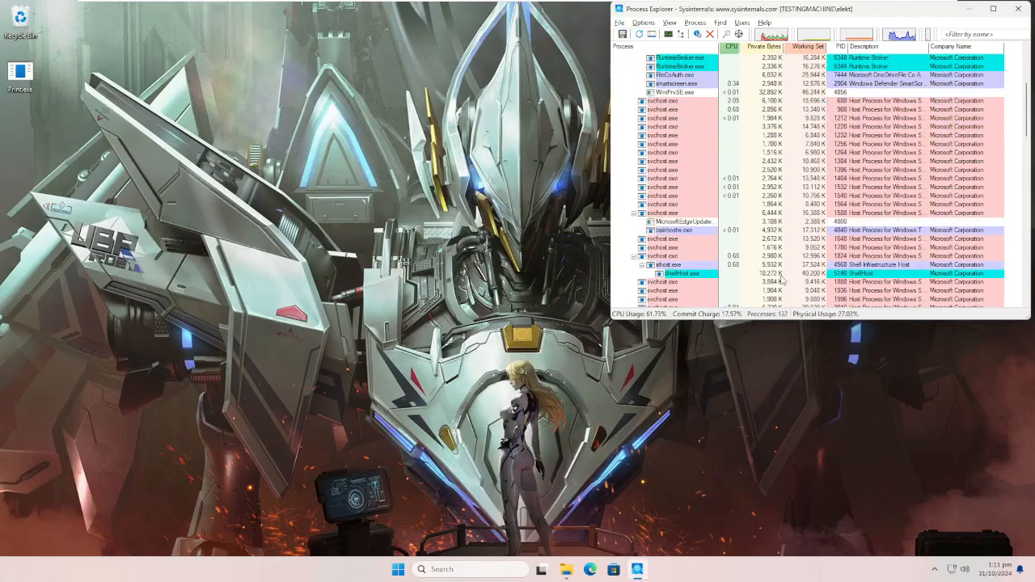
pyautogui.scroll(-10, 798, 276)
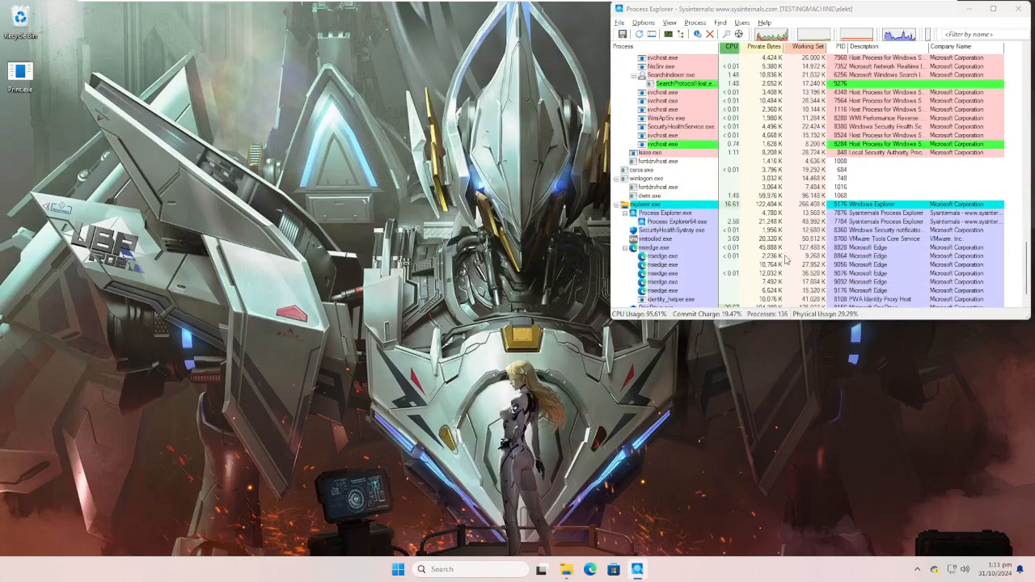
# Step: Quit OneDrive to stop it syncing, and confirm the exit
pyautogui.rightClick(934, 571)
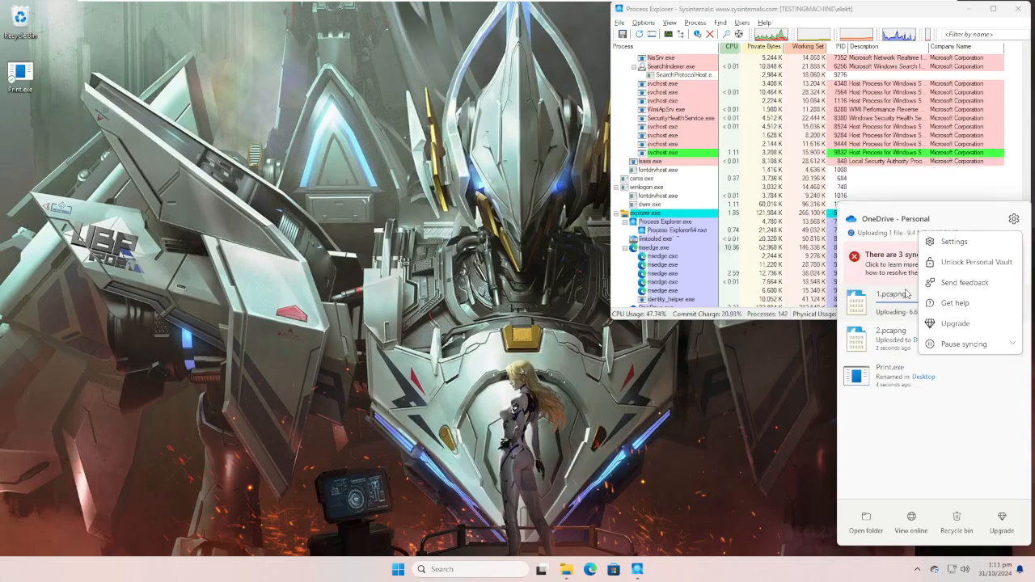
pyautogui.click(1003, 344)
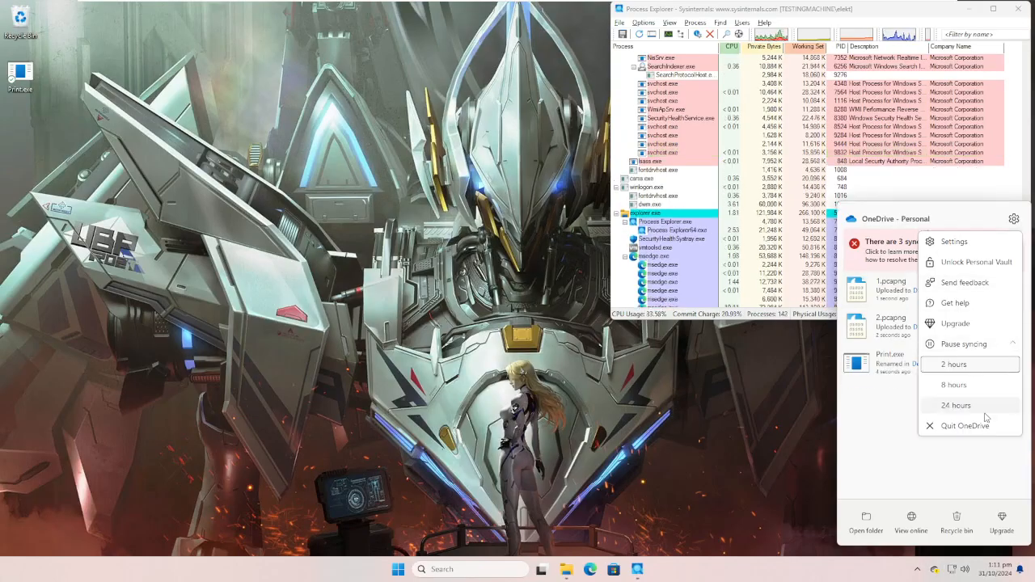
pyautogui.click(983, 424)
pyautogui.click(489, 339)
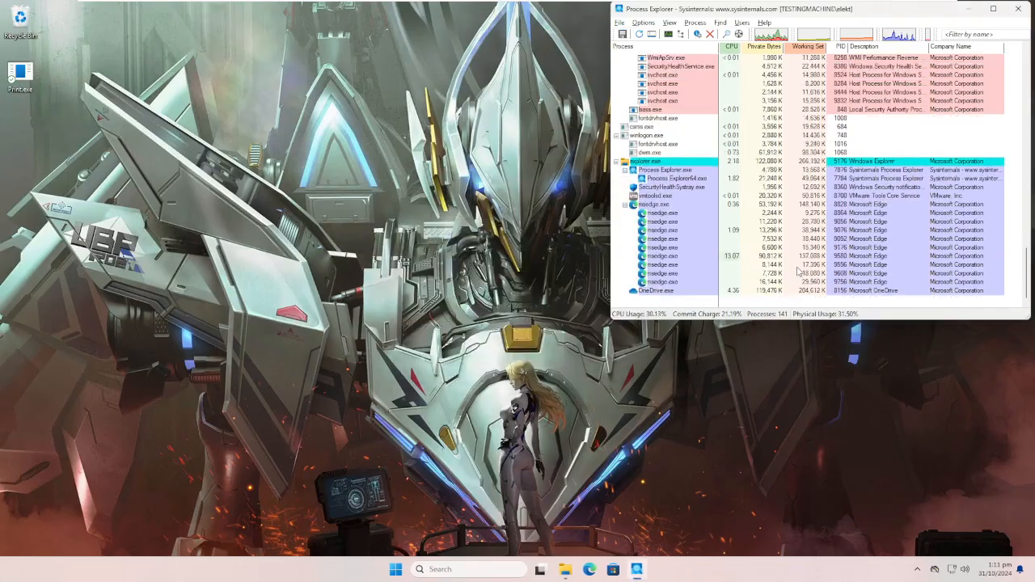
# Step: Recheck the process tree with OneDrive stopped for any persisting malware process, and close Process Explorer
pyautogui.scroll(5, 777, 275)
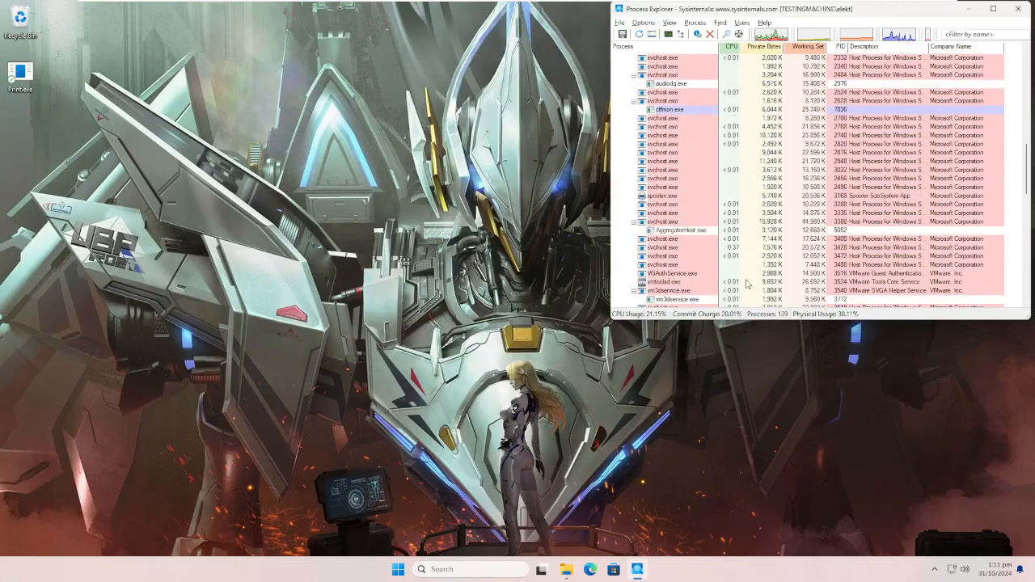
pyautogui.scroll(8, 756, 277)
pyautogui.scroll(9, 758, 270)
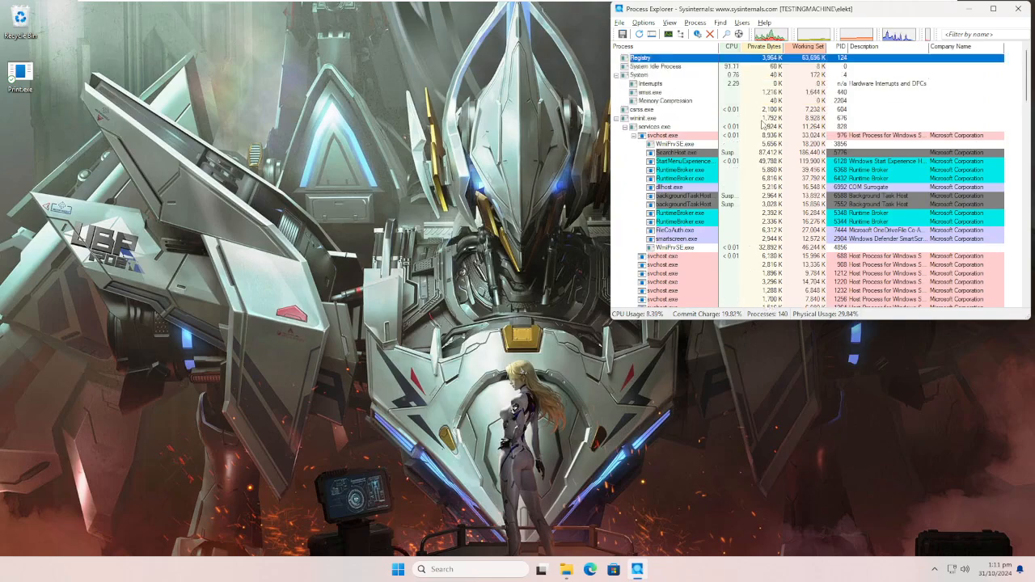
pyautogui.scroll(-7, 765, 129)
pyautogui.scroll(-10, 765, 145)
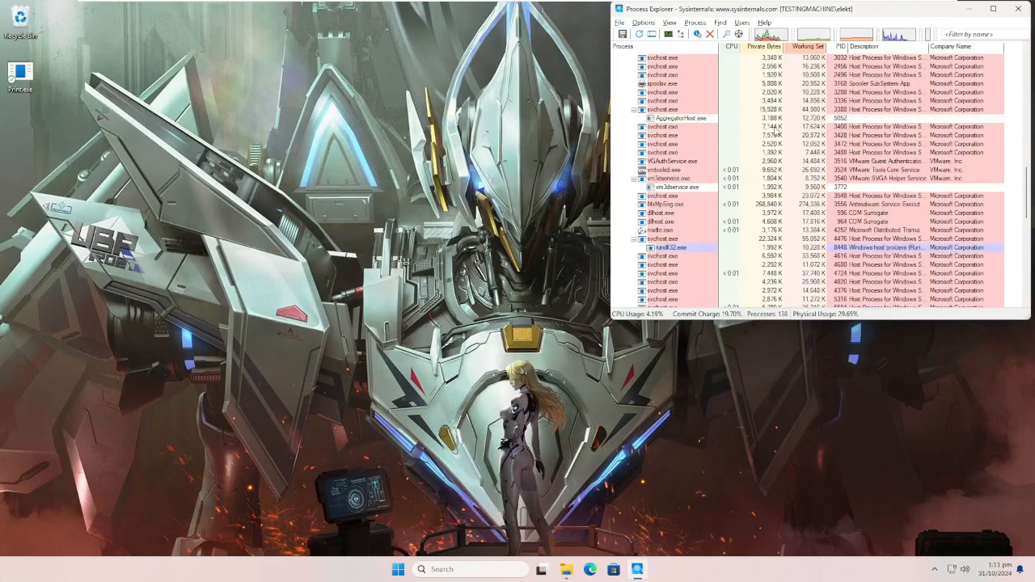
pyautogui.scroll(-10, 771, 136)
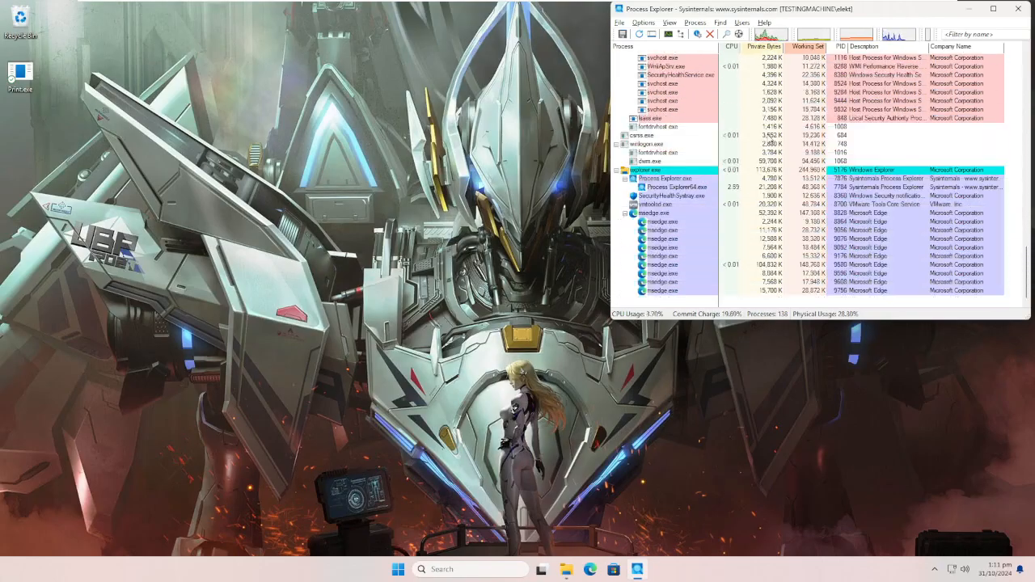
pyautogui.scroll(4, 670, 202)
pyautogui.scroll(8, 670, 202)
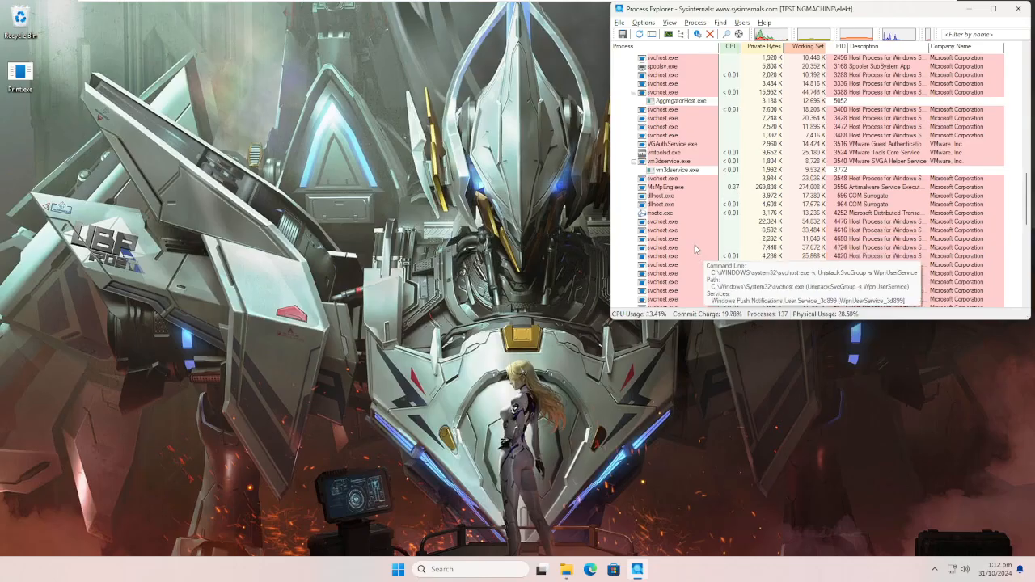
pyautogui.scroll(10, 697, 245)
pyautogui.scroll(3, 695, 249)
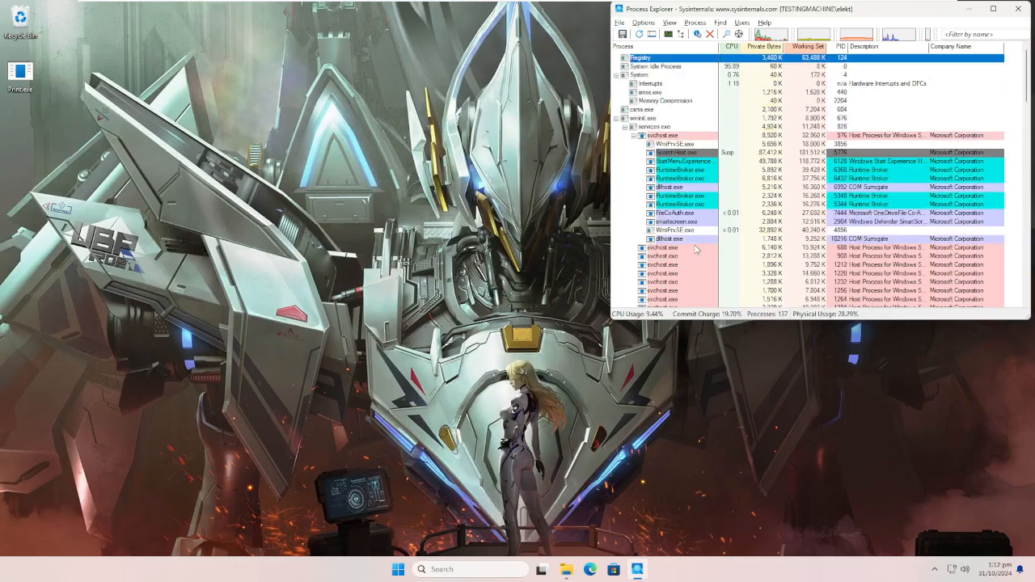
pyautogui.click(245, 226)
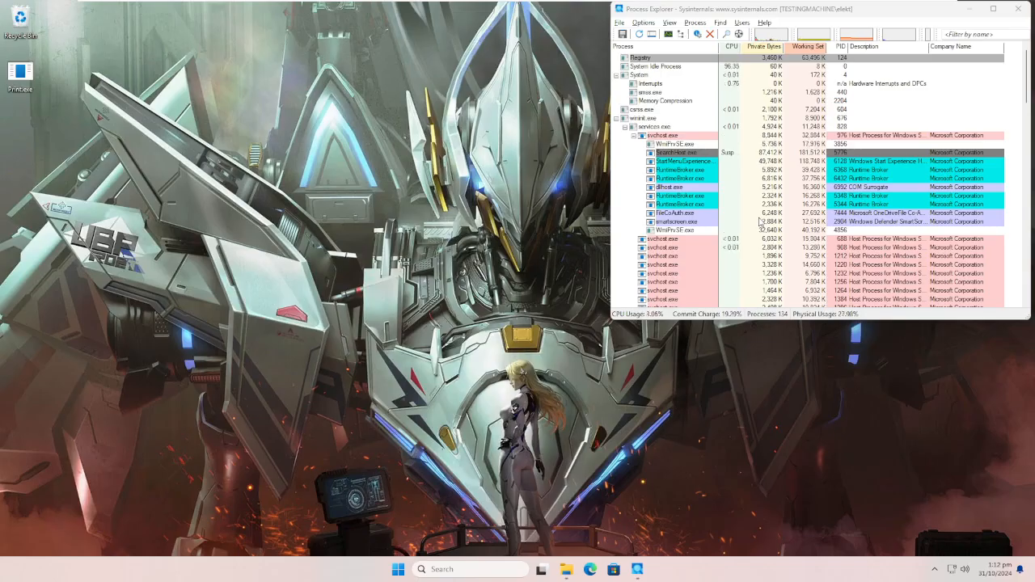
pyautogui.scroll(-10, 752, 227)
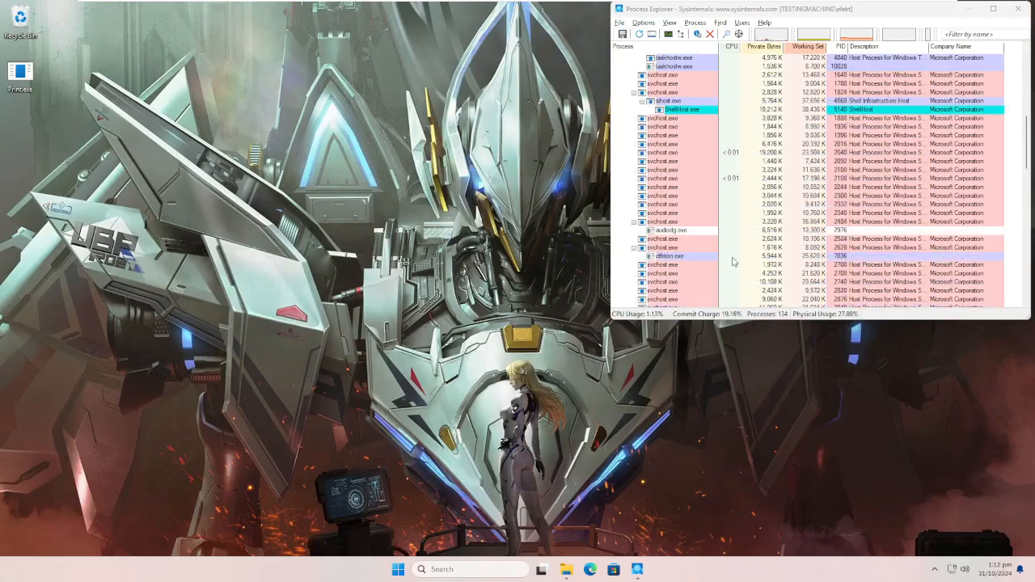
pyautogui.scroll(-12, 734, 261)
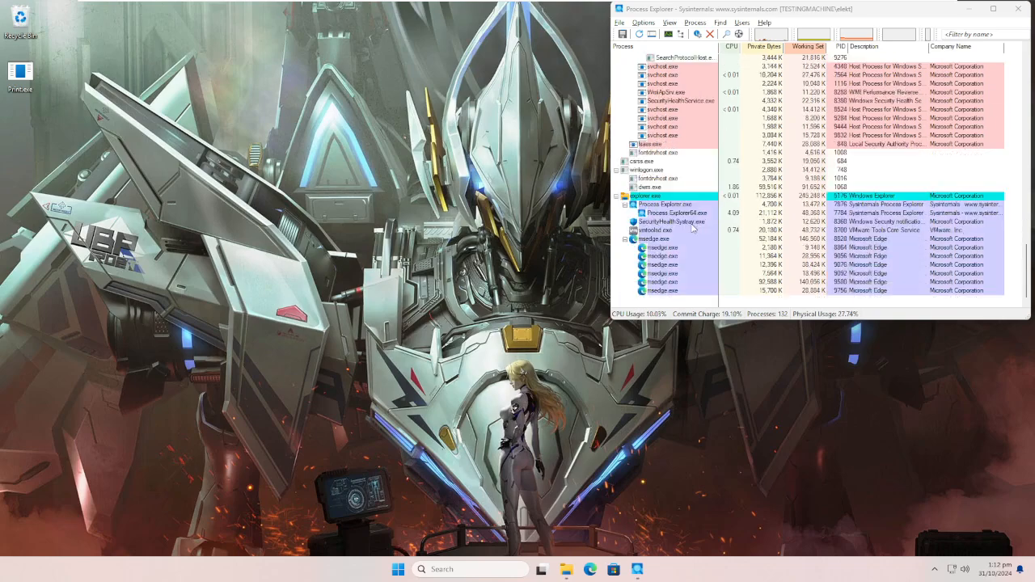
pyautogui.click(1021, 12)
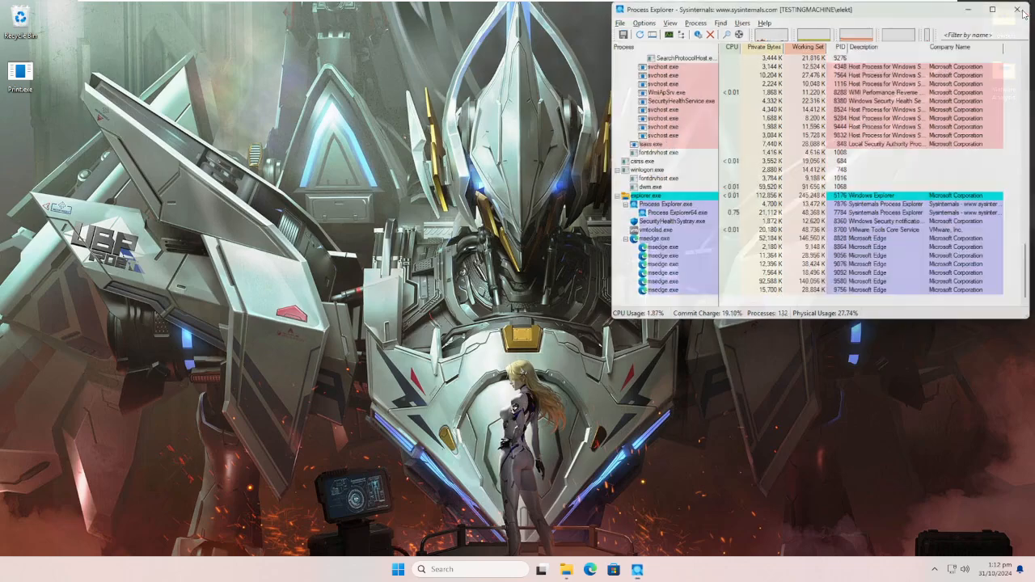